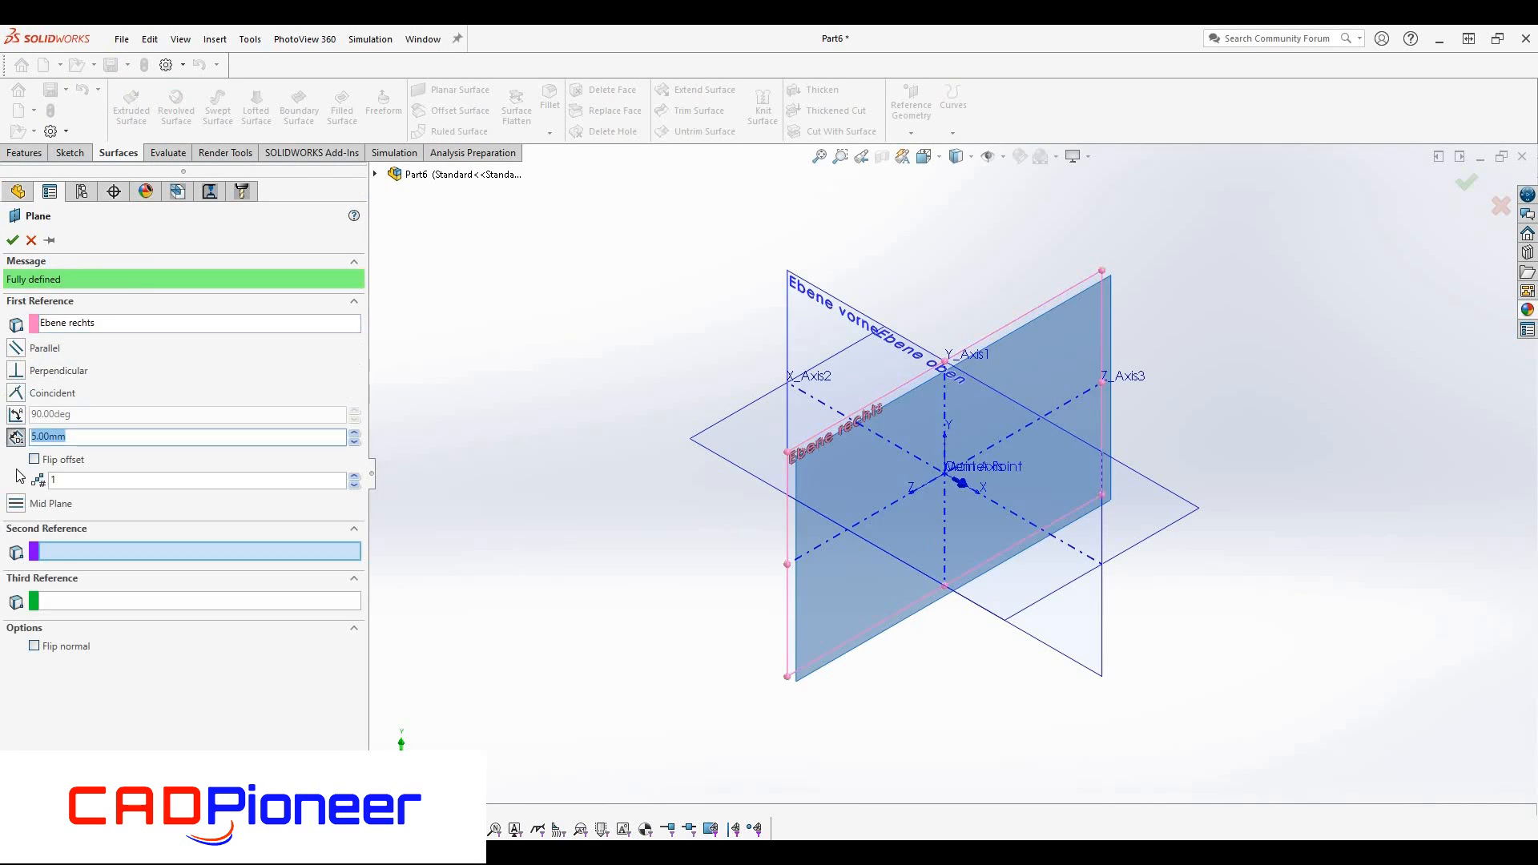
On the new plane offset from Ebene rechts, sketch a three-point arc from the origin with a radius of about 77 mm
middle_click_drag(903, 327, 1112, 495)
key("s")
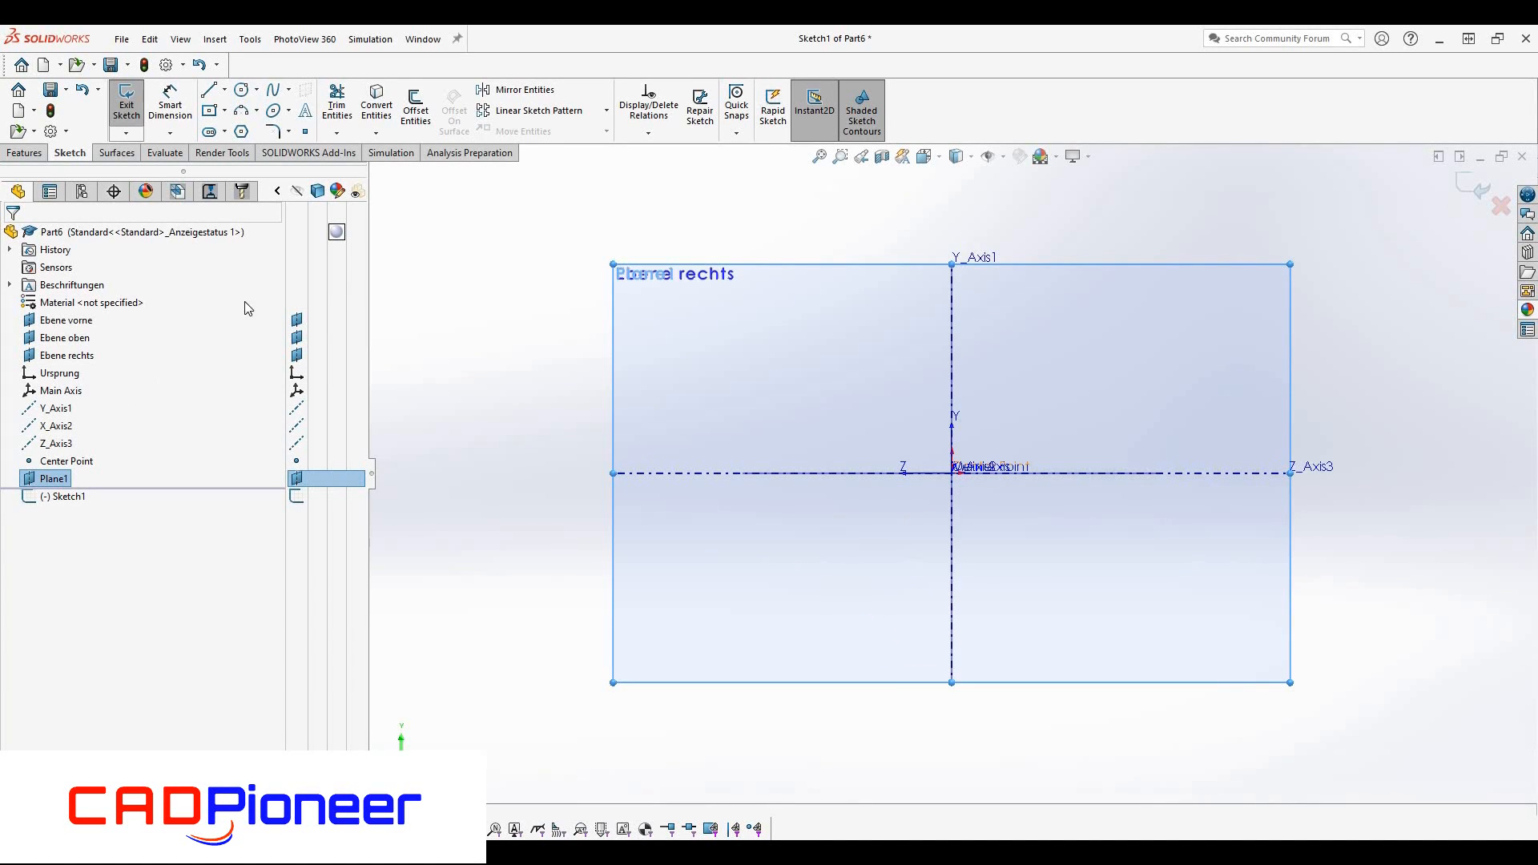
left_click(951, 473)
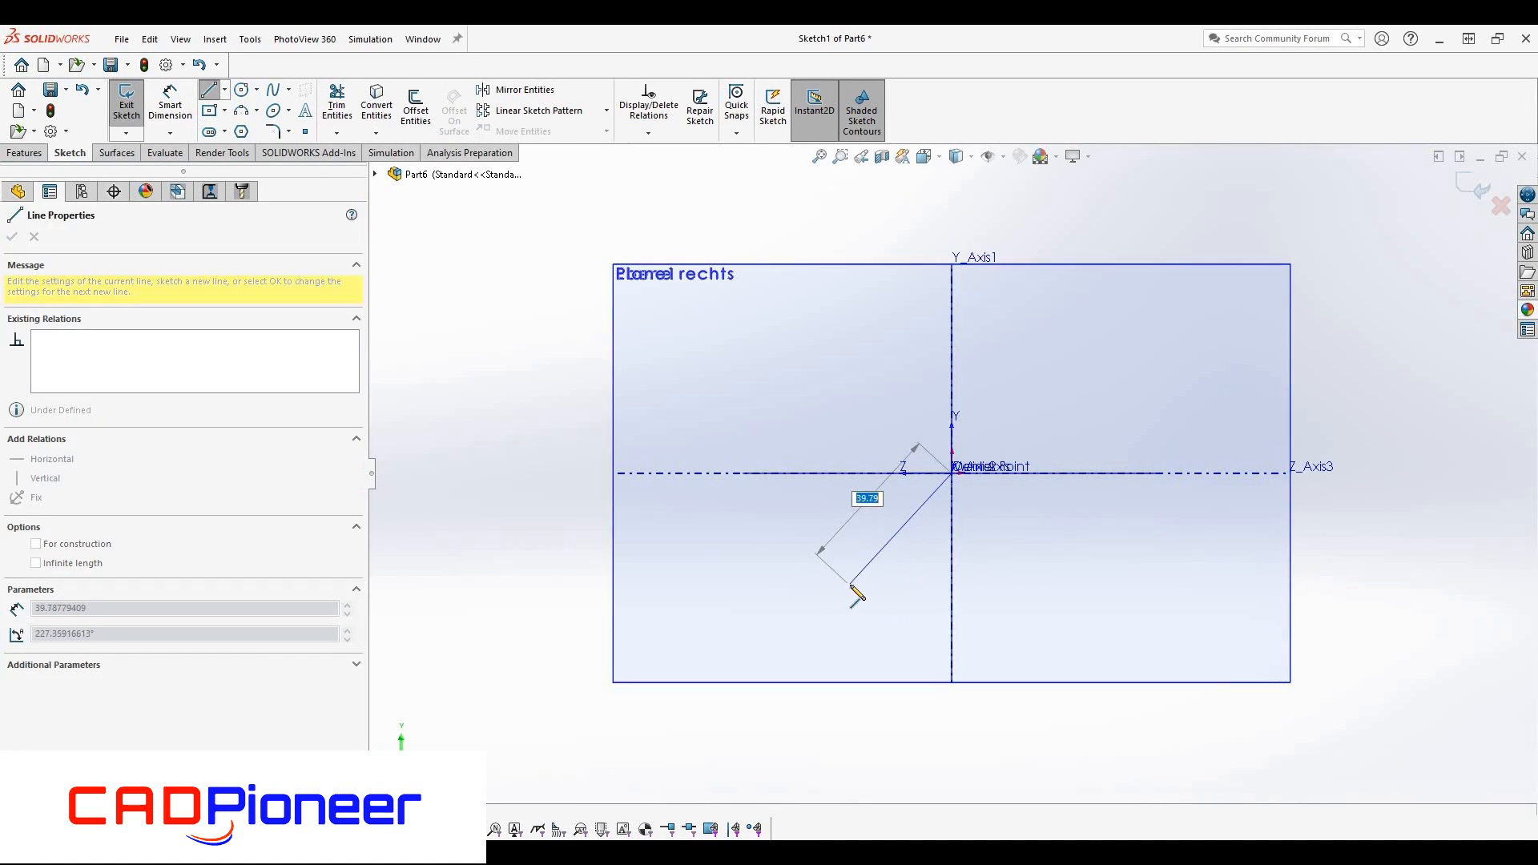
left_click(246, 114)
left_click(951, 474)
left_click(759, 570)
left_click(755, 586)
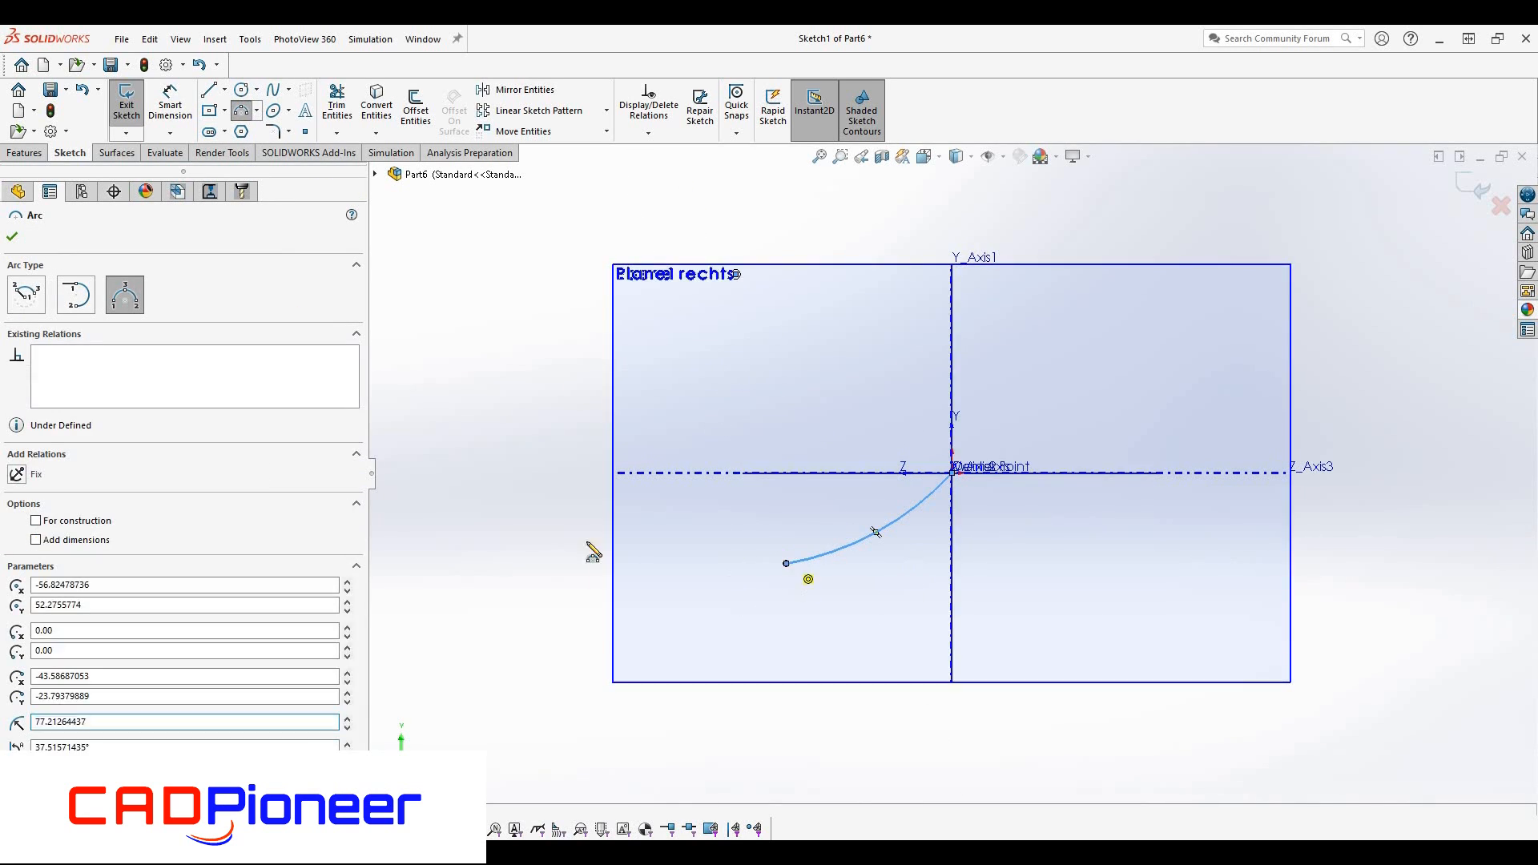
Sketch a second three-point arc, about 266 mm in radius, from the Z axis line to the free end of the first arc
left_click(539, 476)
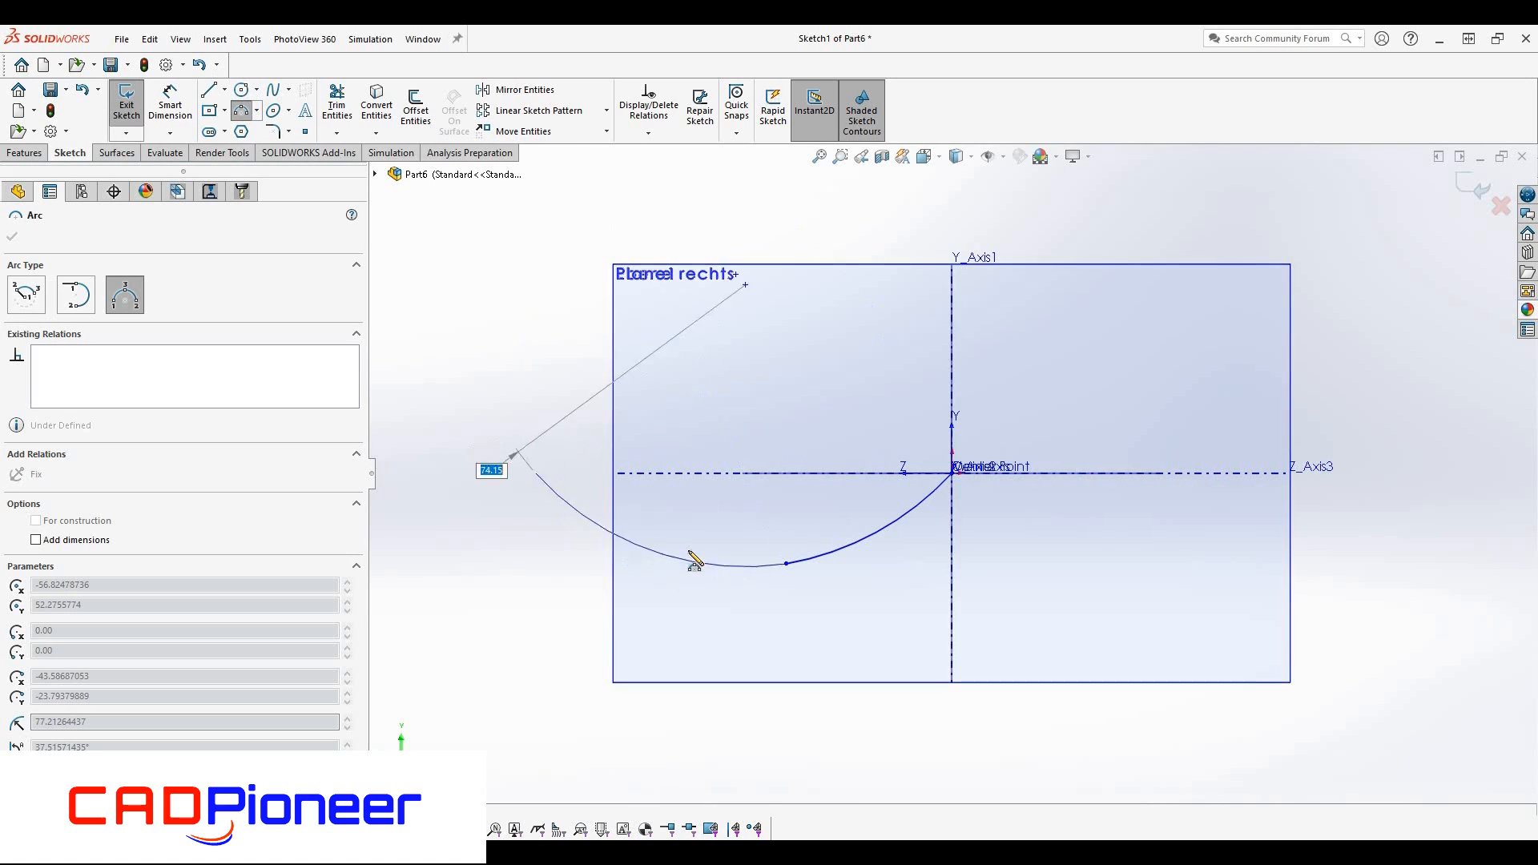
left_click(703, 527)
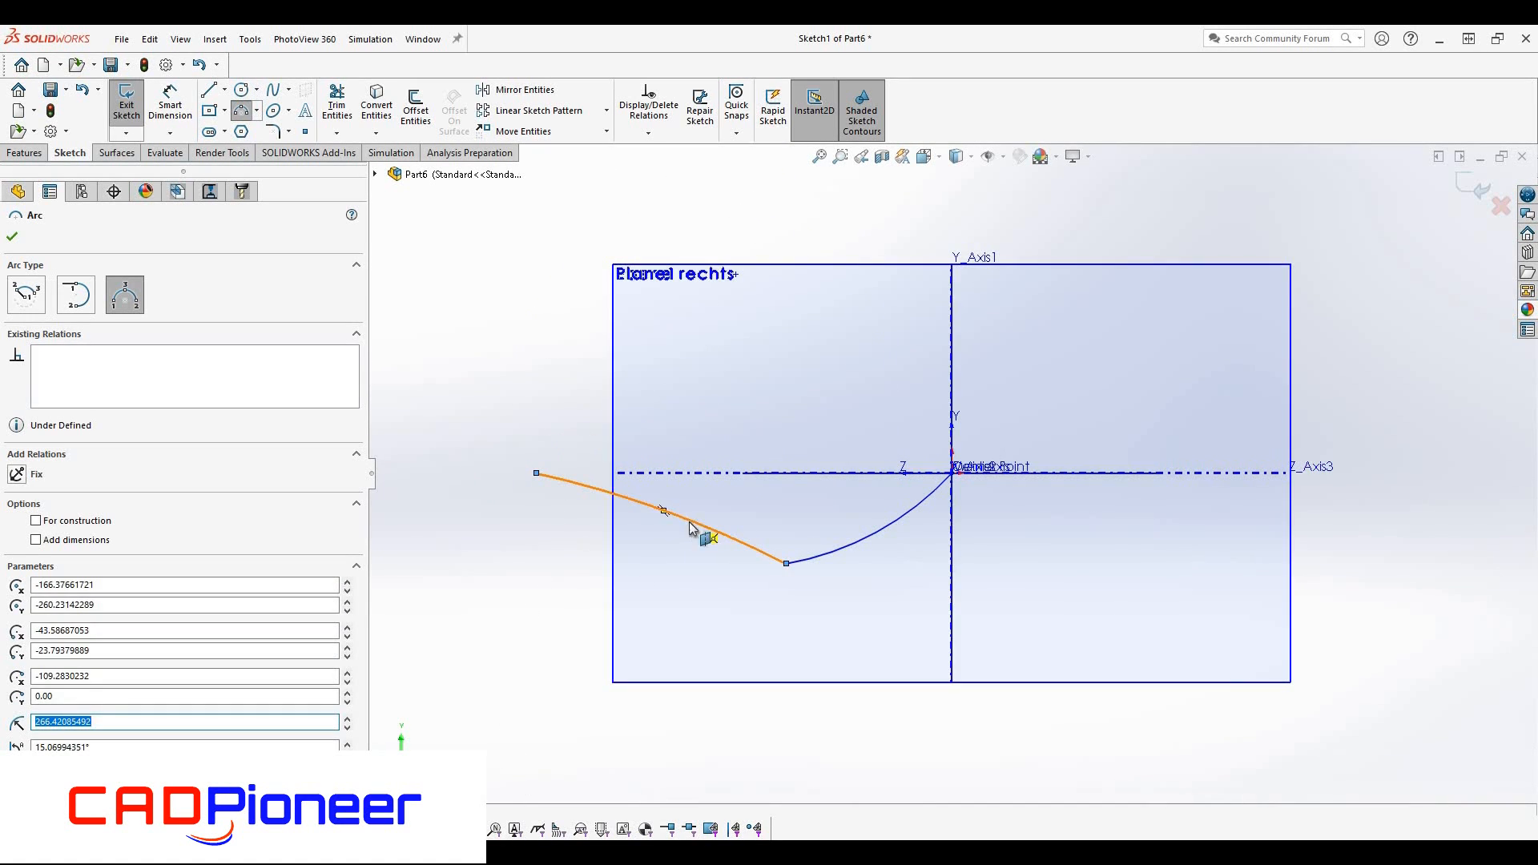
key("Escape")
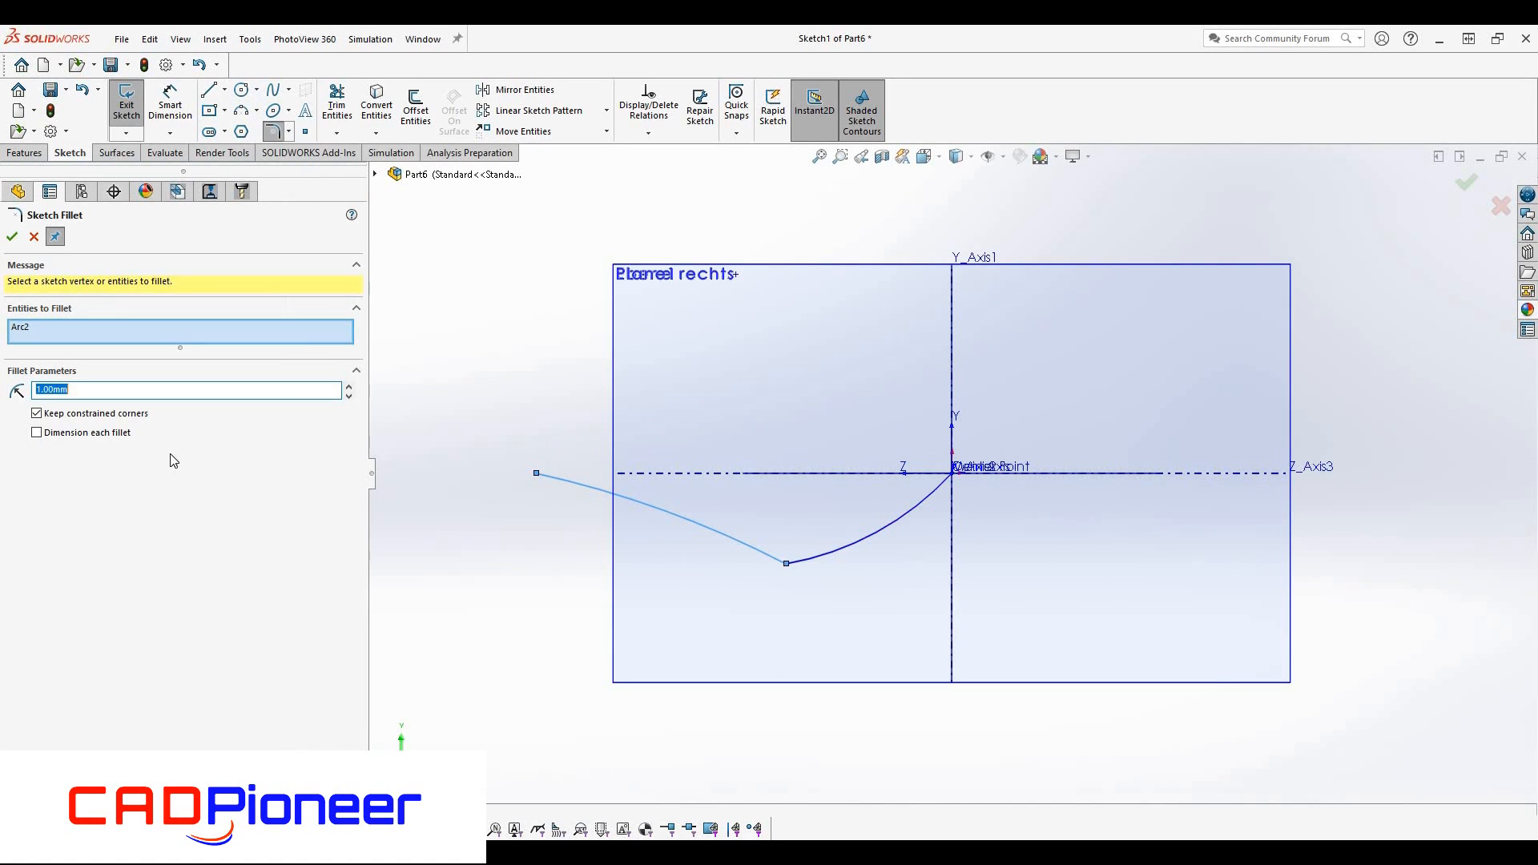
Dimension the horizontal distance from the origin to the far end of the second arc as 350 mm
left_click(786, 565)
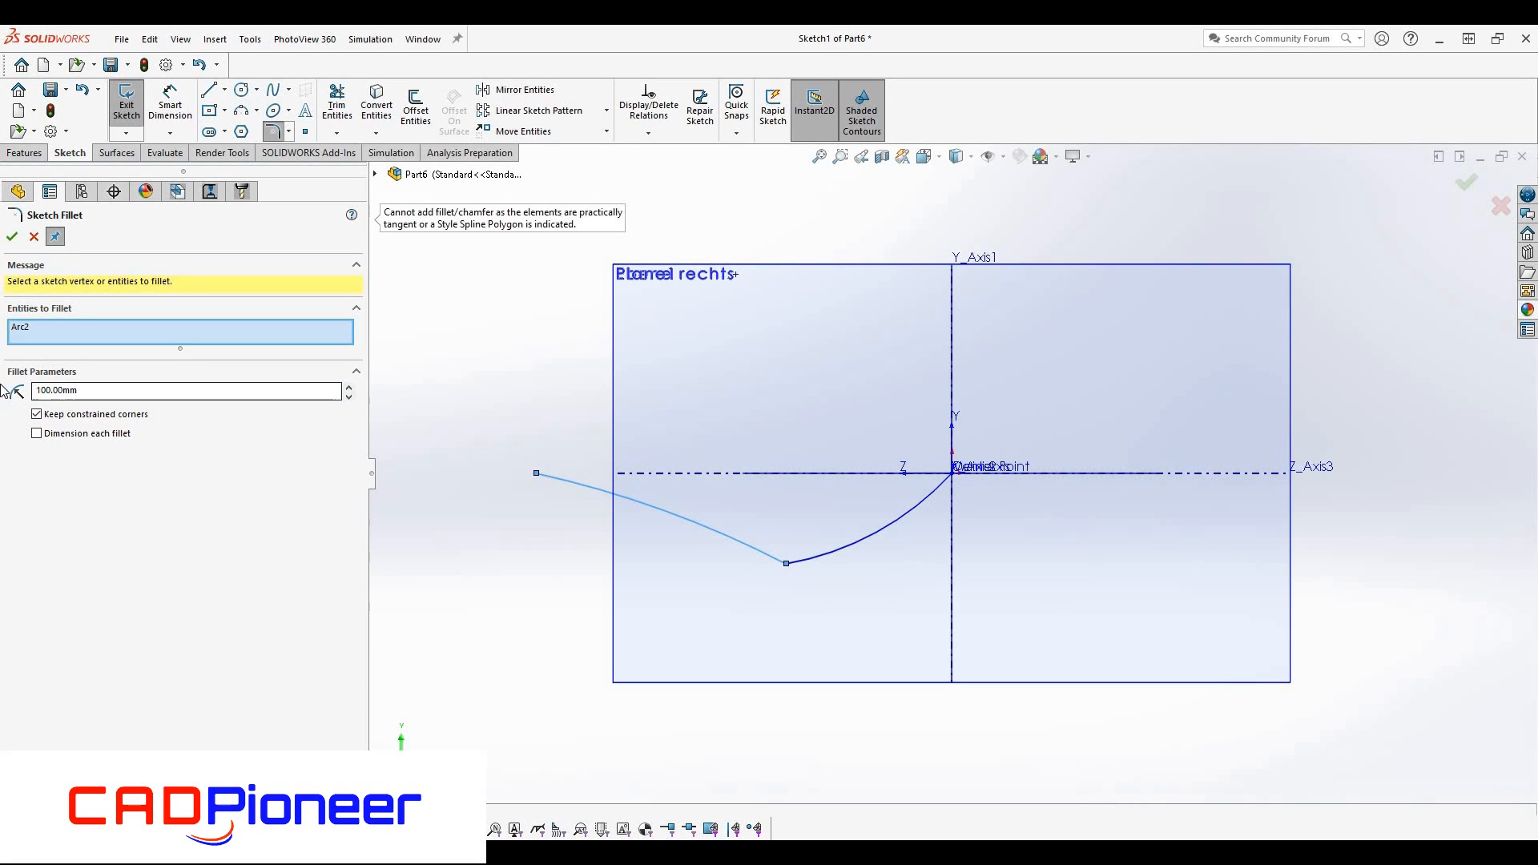
left_click(33, 236)
left_click(170, 104)
left_click(951, 472)
left_click(536, 474)
left_click(738, 399)
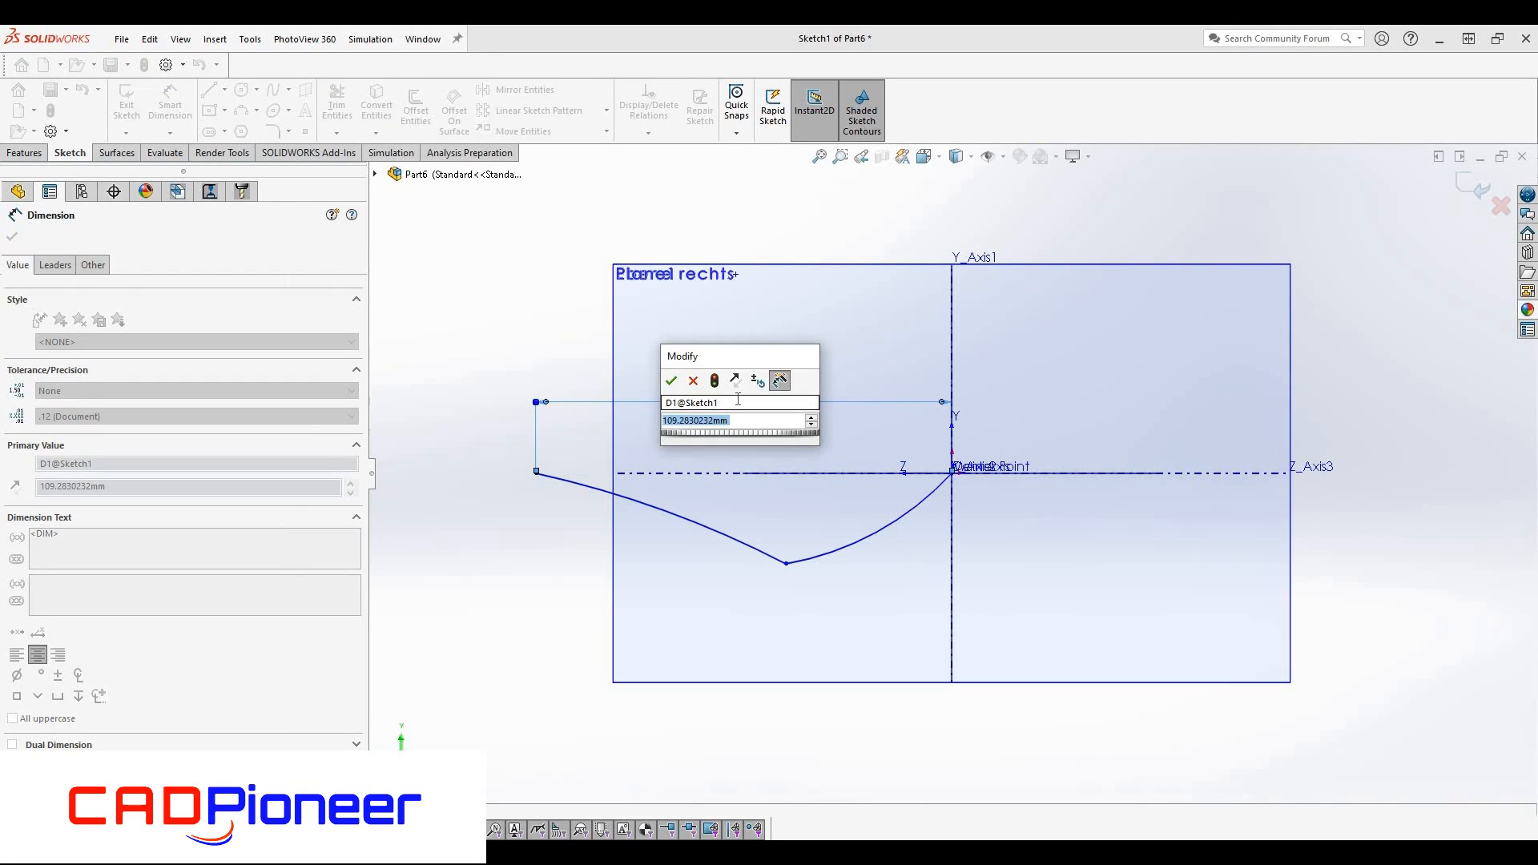
type("350")
key("Return")
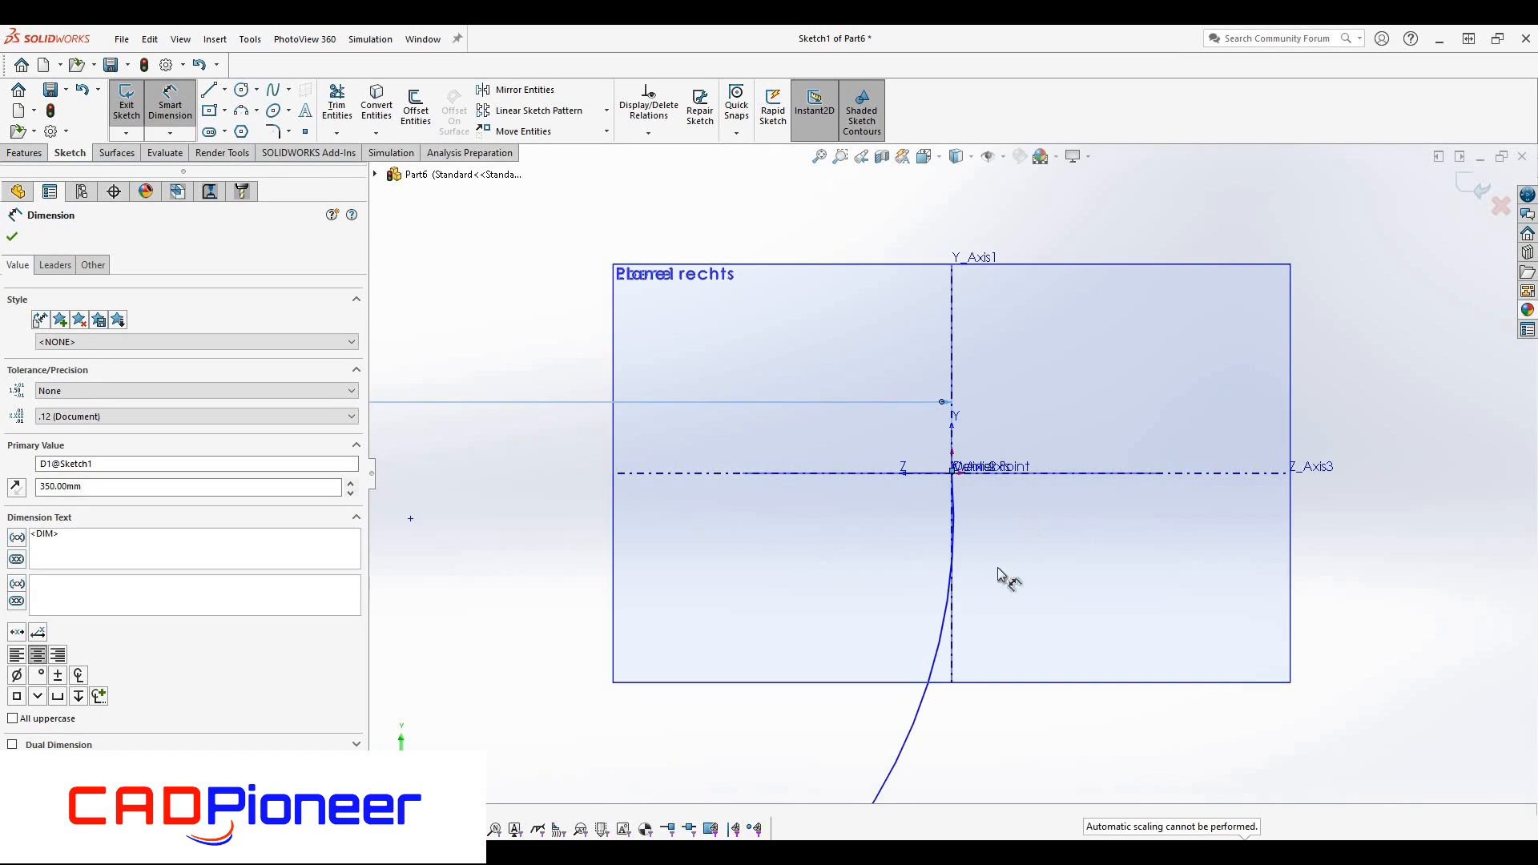
Dimension the arcs with radii of 300 and 750 mm, placing their shared corner 150 mm across and 80 mm below the origin
key("z")
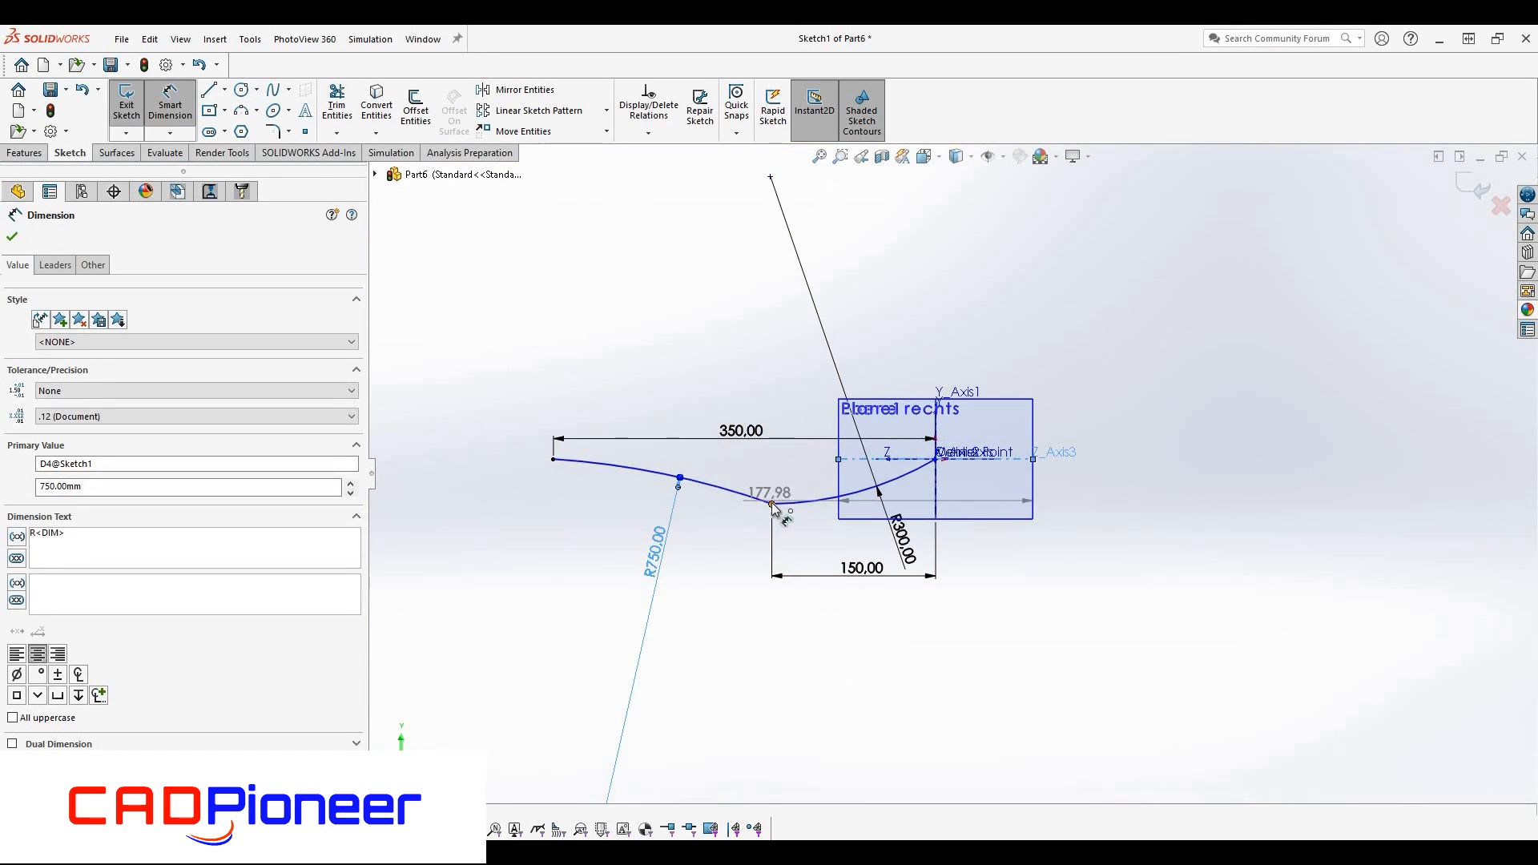
left_click(1006, 553)
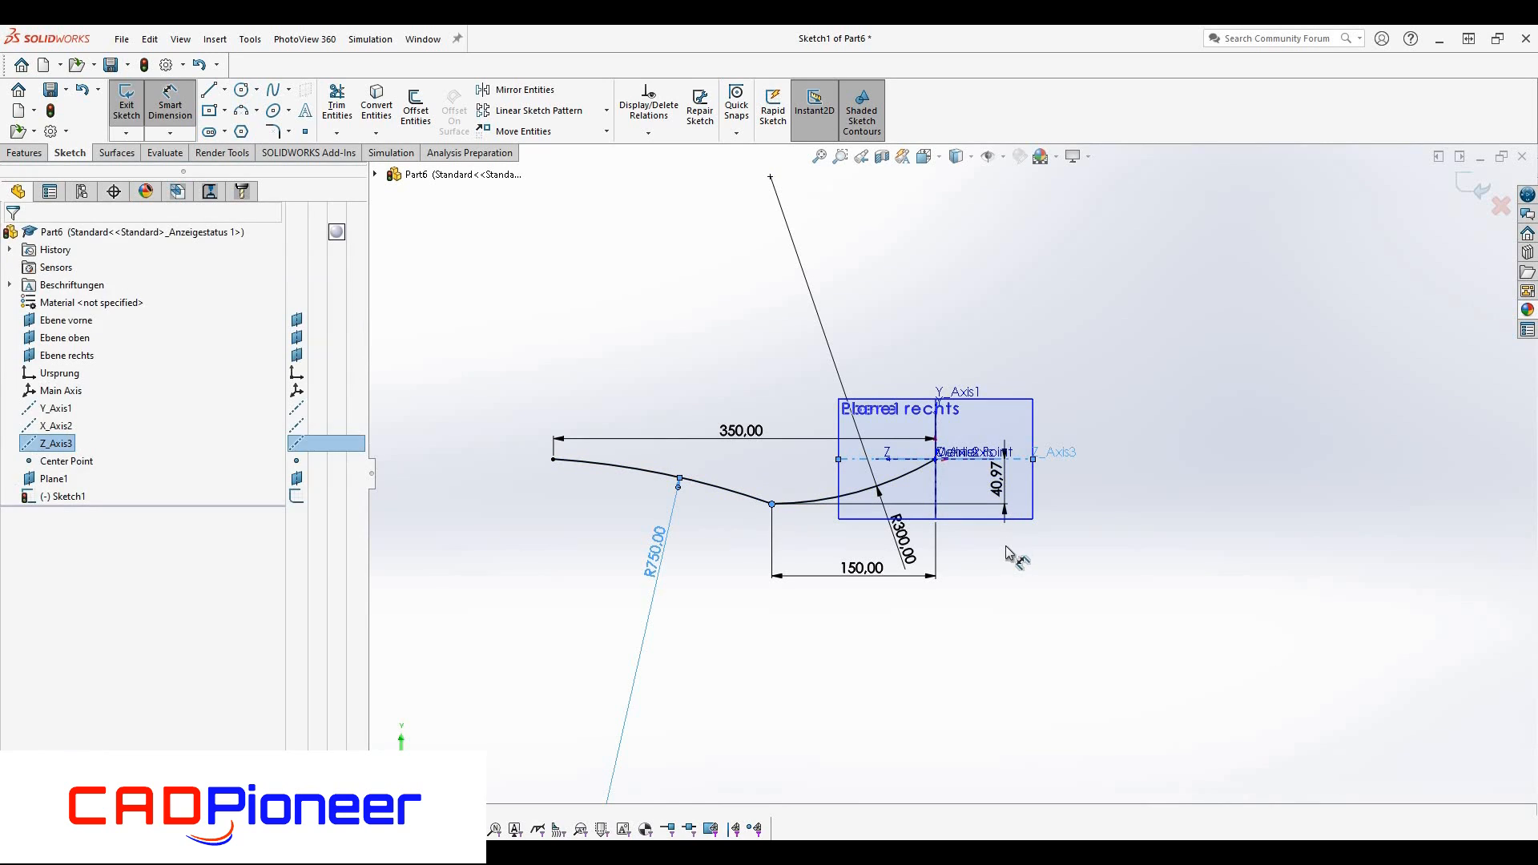
type("80")
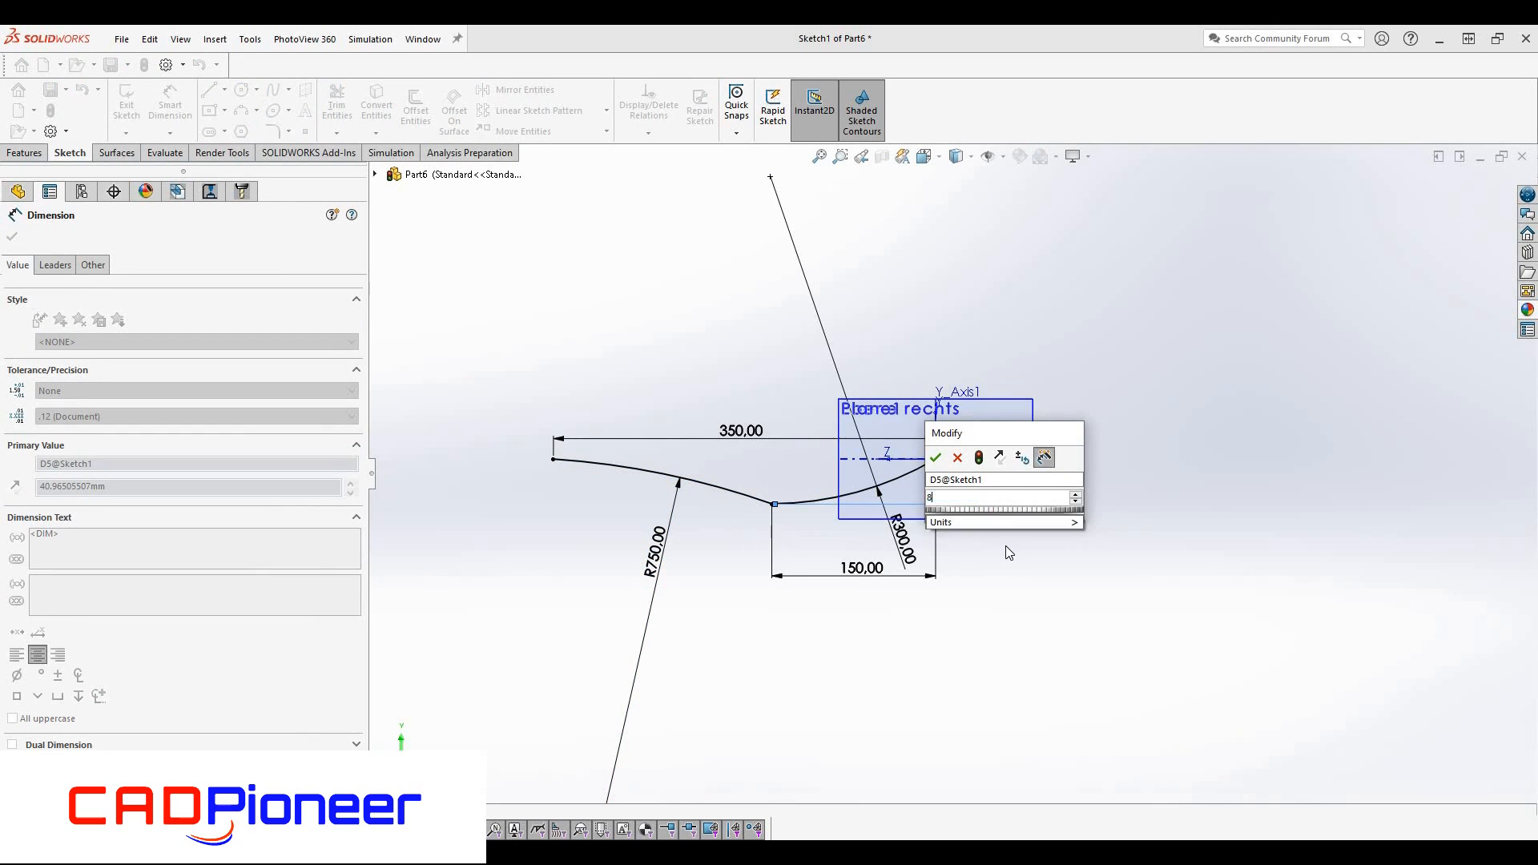
key("Return")
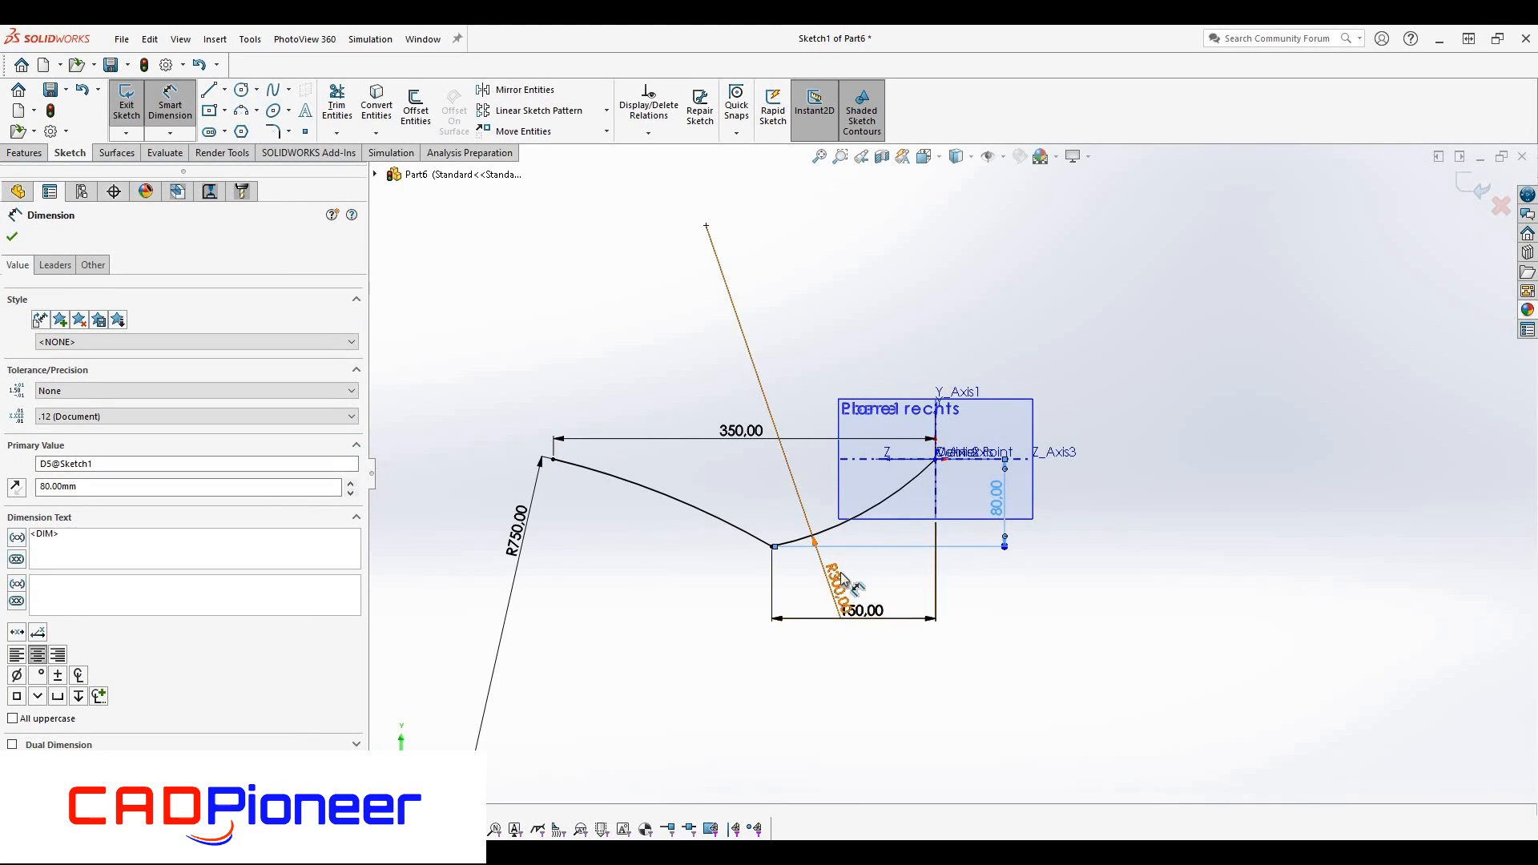
Round the corner between the two arcs with a 100 mm sketch fillet
left_click(274, 131)
left_click(774, 546)
left_click(13, 237)
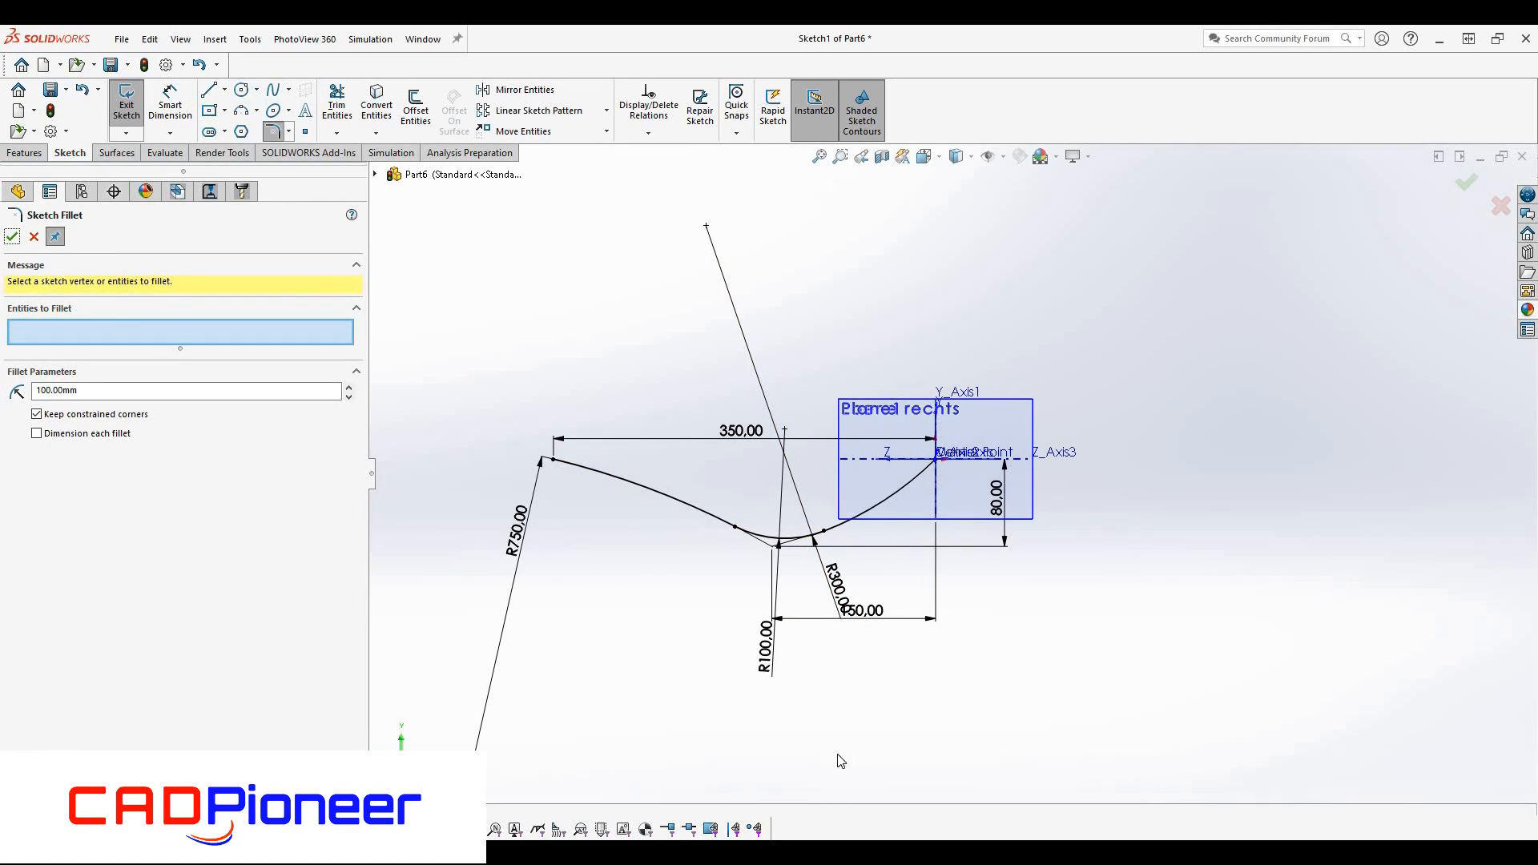
left_click(1466, 189)
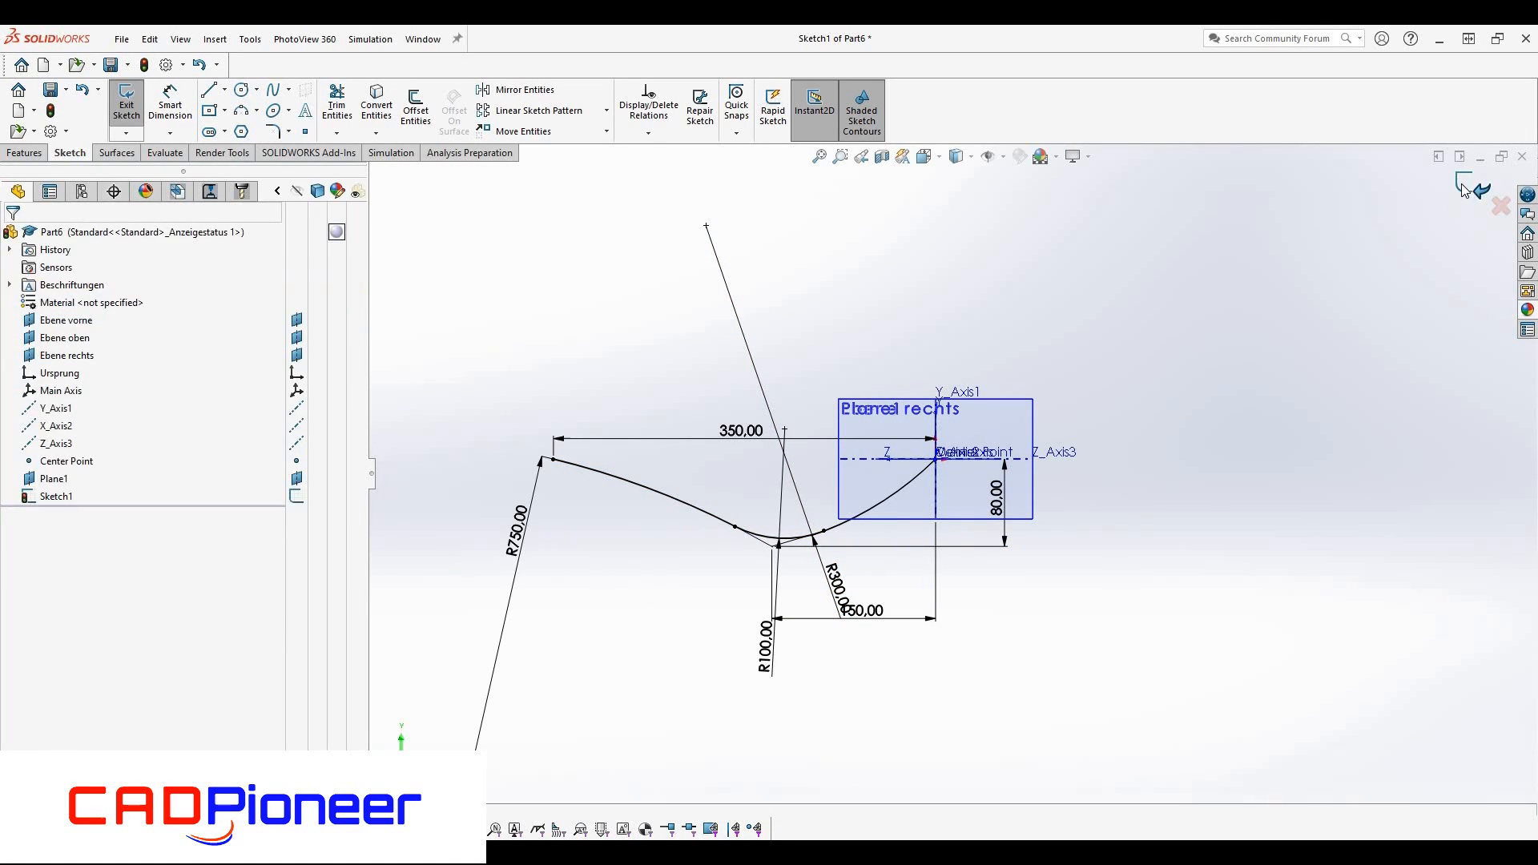
Delete the coincident relations on the far end of the R750 arc and move that endpoint slightly below the Z axis
left_click(543, 458)
left_click(56, 297)
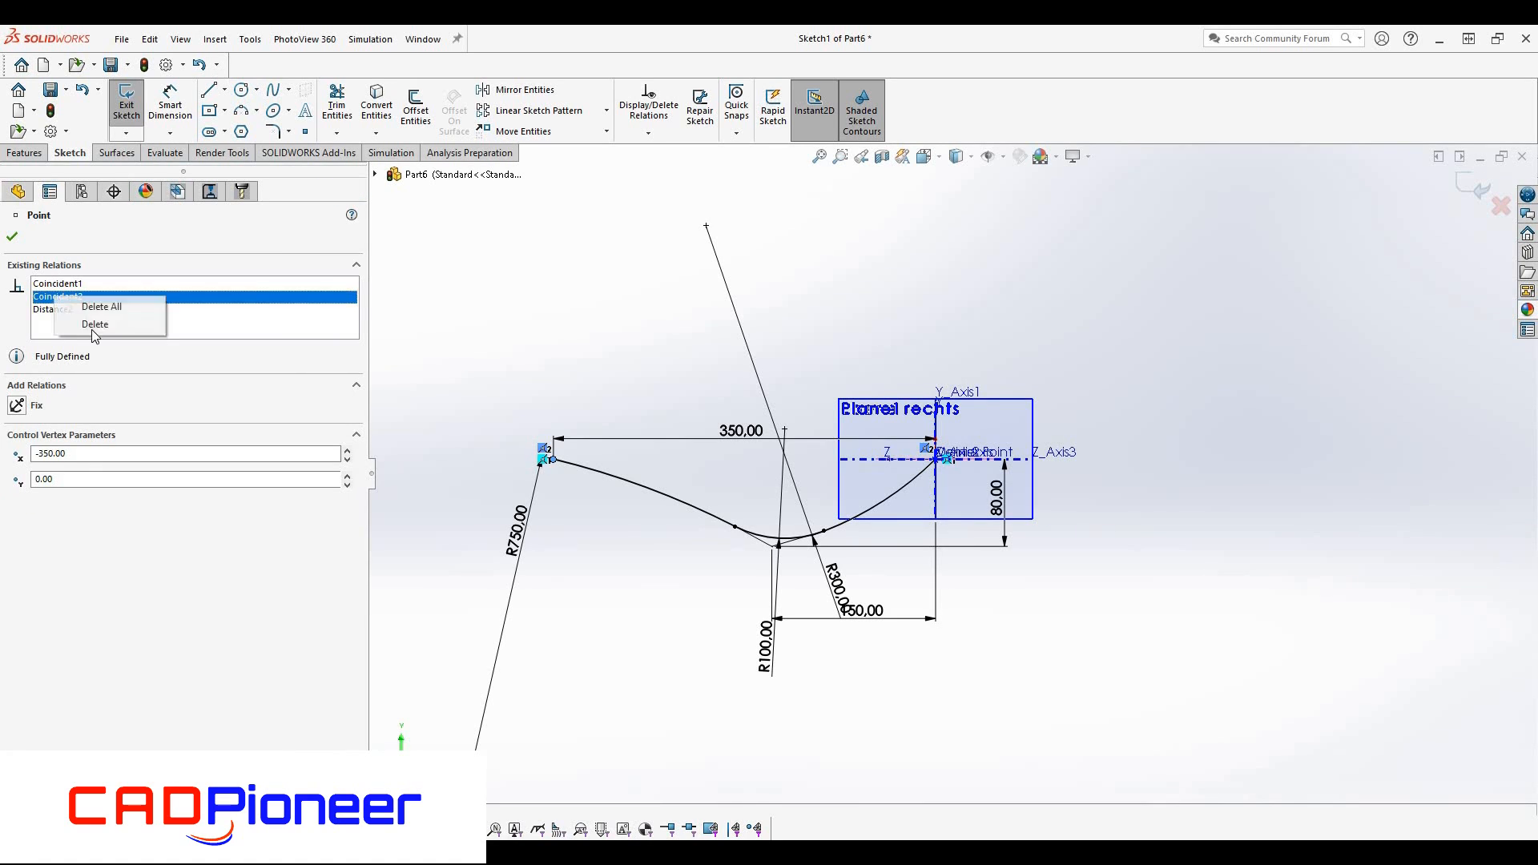
left_click(89, 324)
right_click(77, 284)
left_click(92, 310)
left_click_drag(553, 460, 554, 477)
Dimension the far endpoint of the R750 arc 30 mm below the Z axis
key("d")
left_click(859, 460)
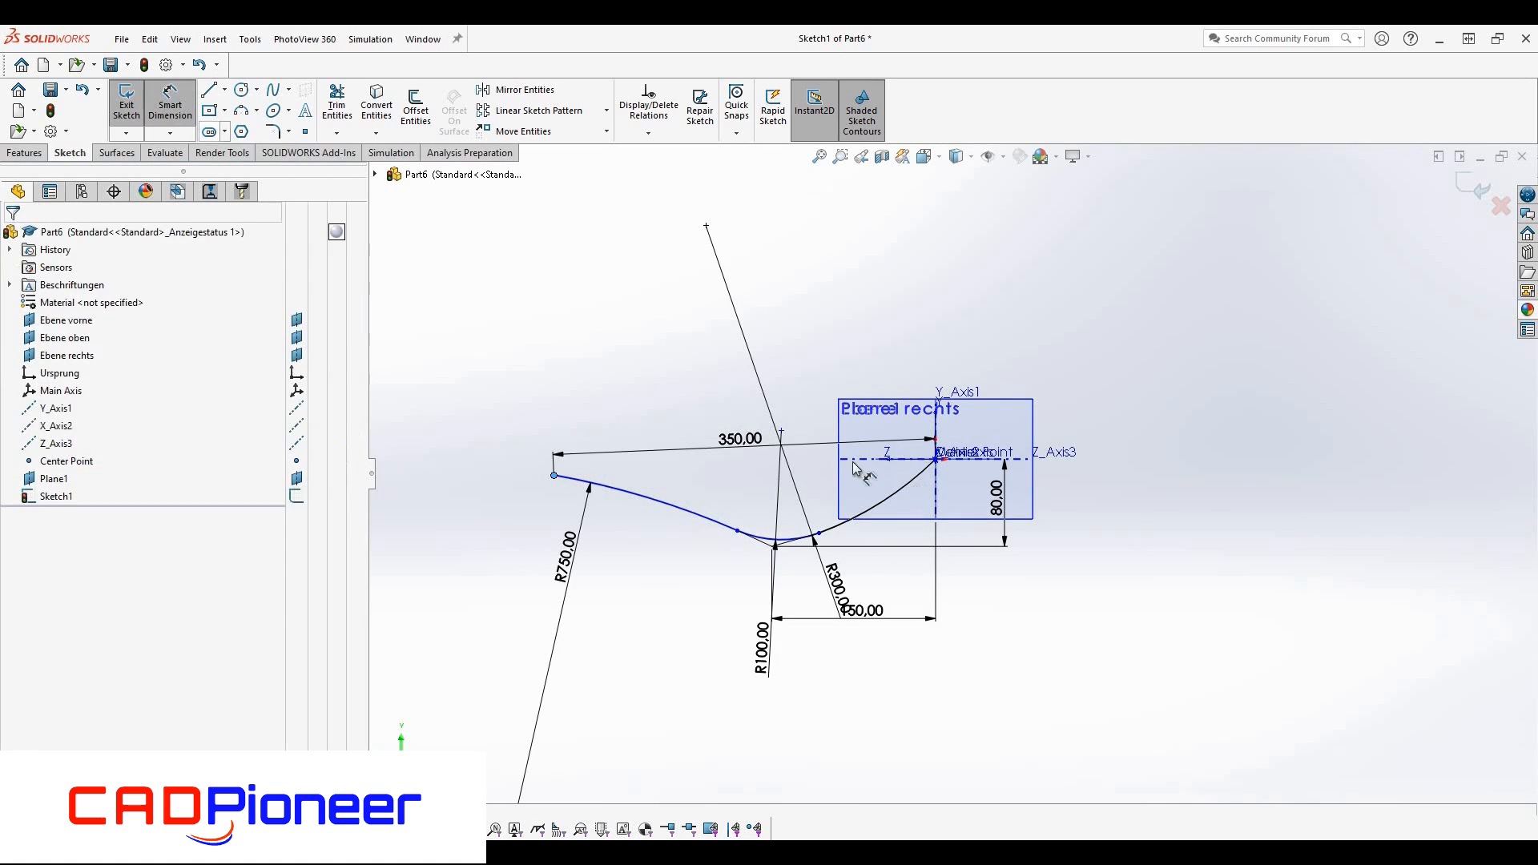
left_click(555, 476)
left_click(490, 426)
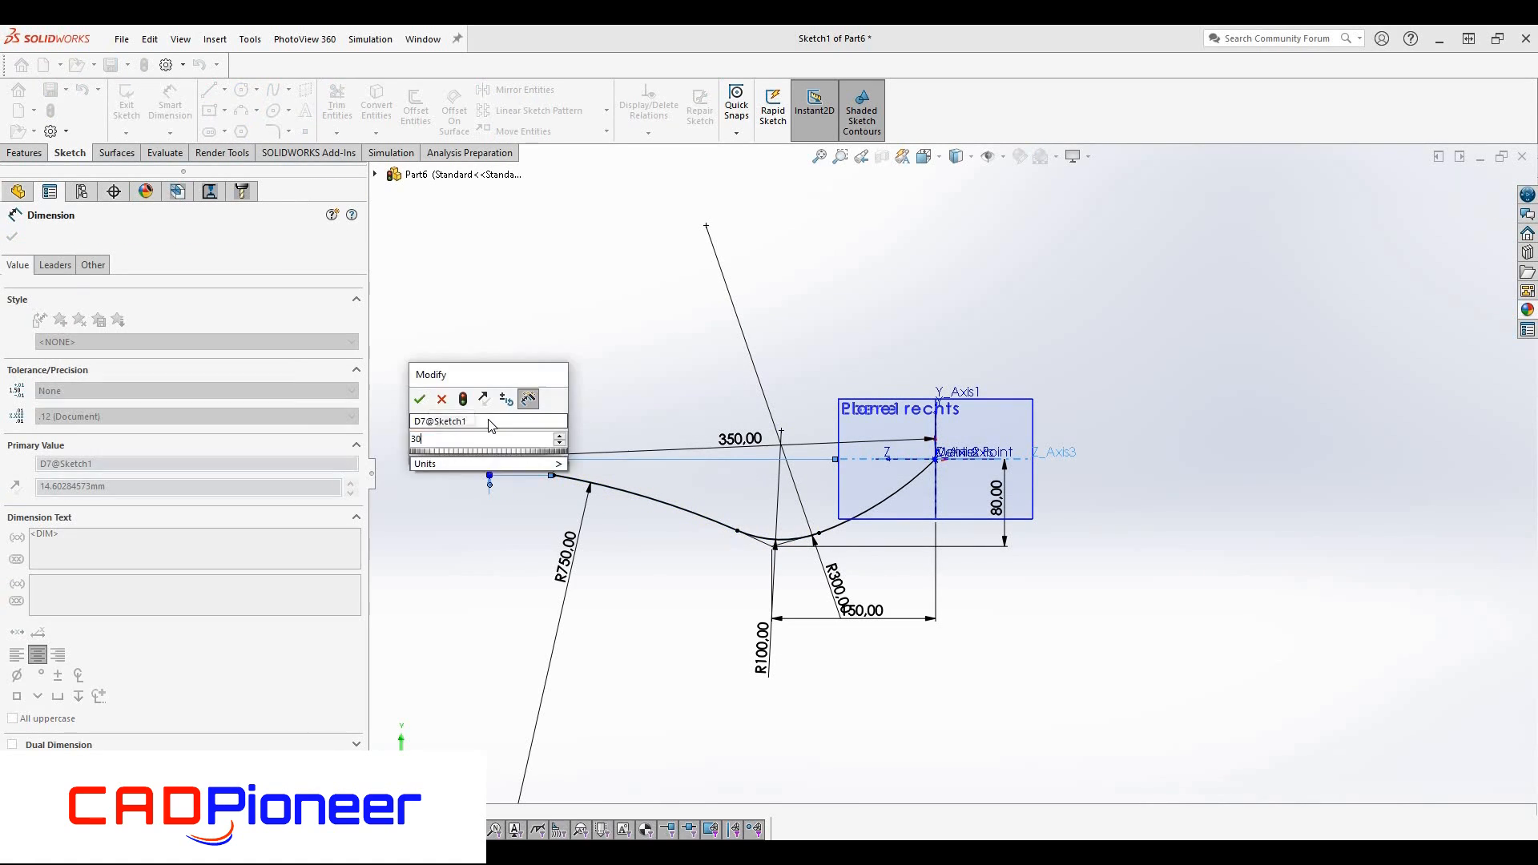
type("30")
key("Return")
Set the profile's overall length dimension to 375 mm and exit the sketch
double_click(737, 447)
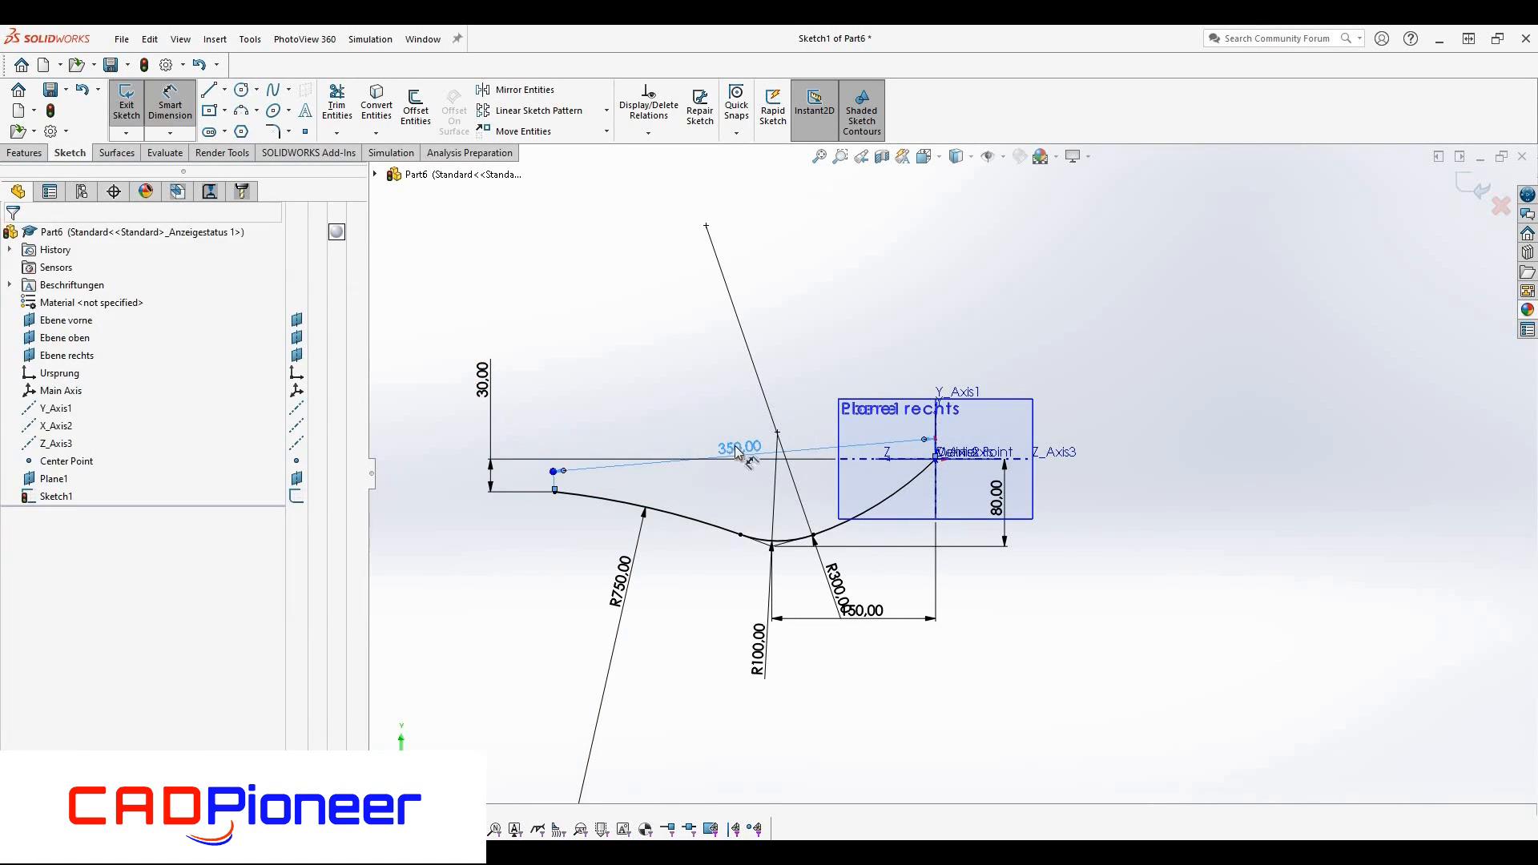
type("375")
key("Return")
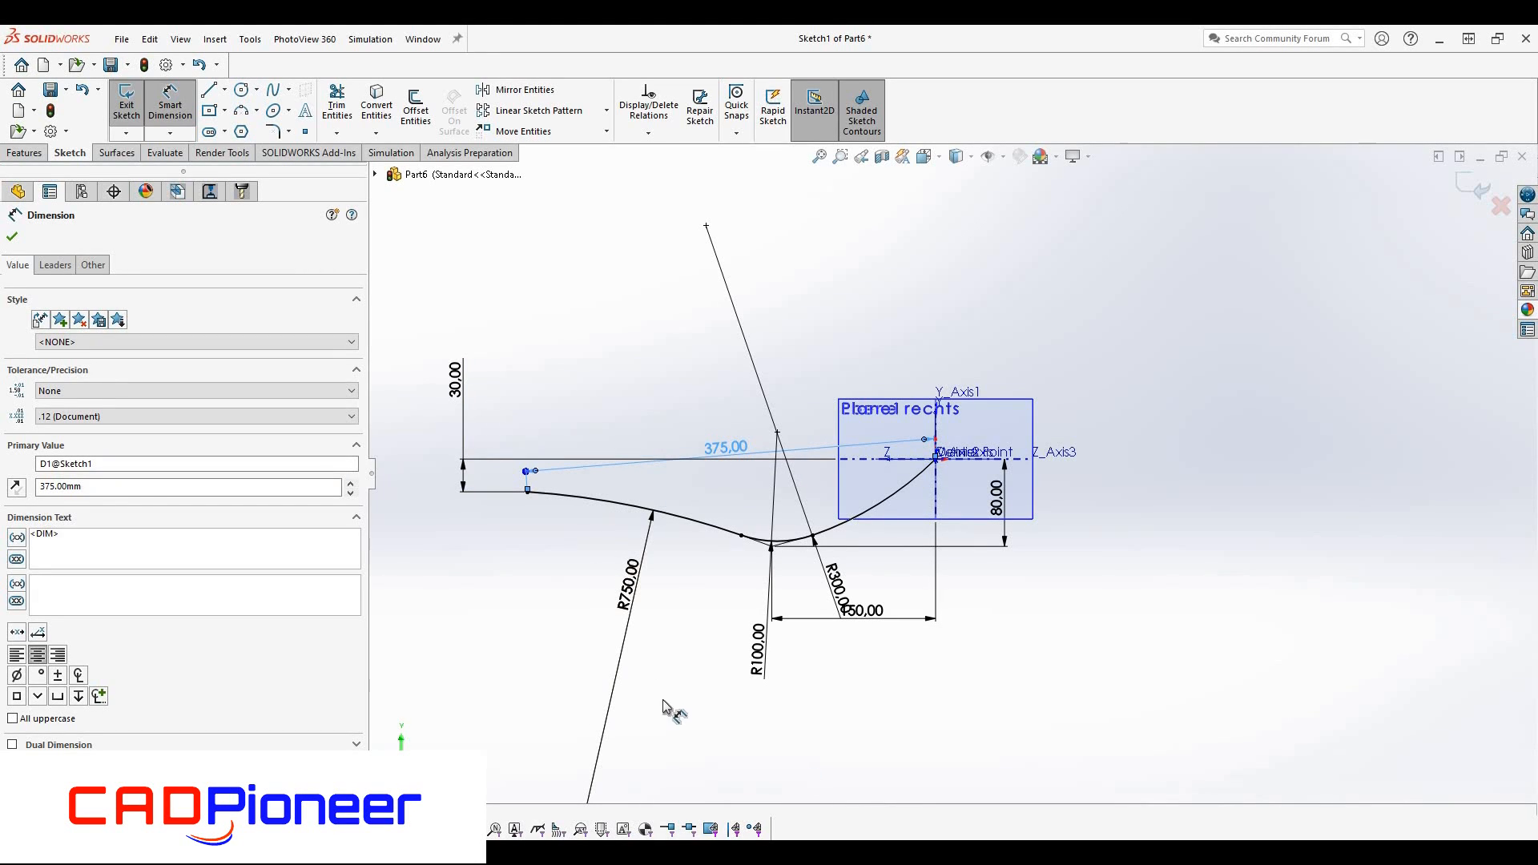
left_click(1465, 193)
Extrude the curved profile as a surface from Plane1 up to the plane Ebene rechts, using the Up To Surface end condition
left_click(120, 153)
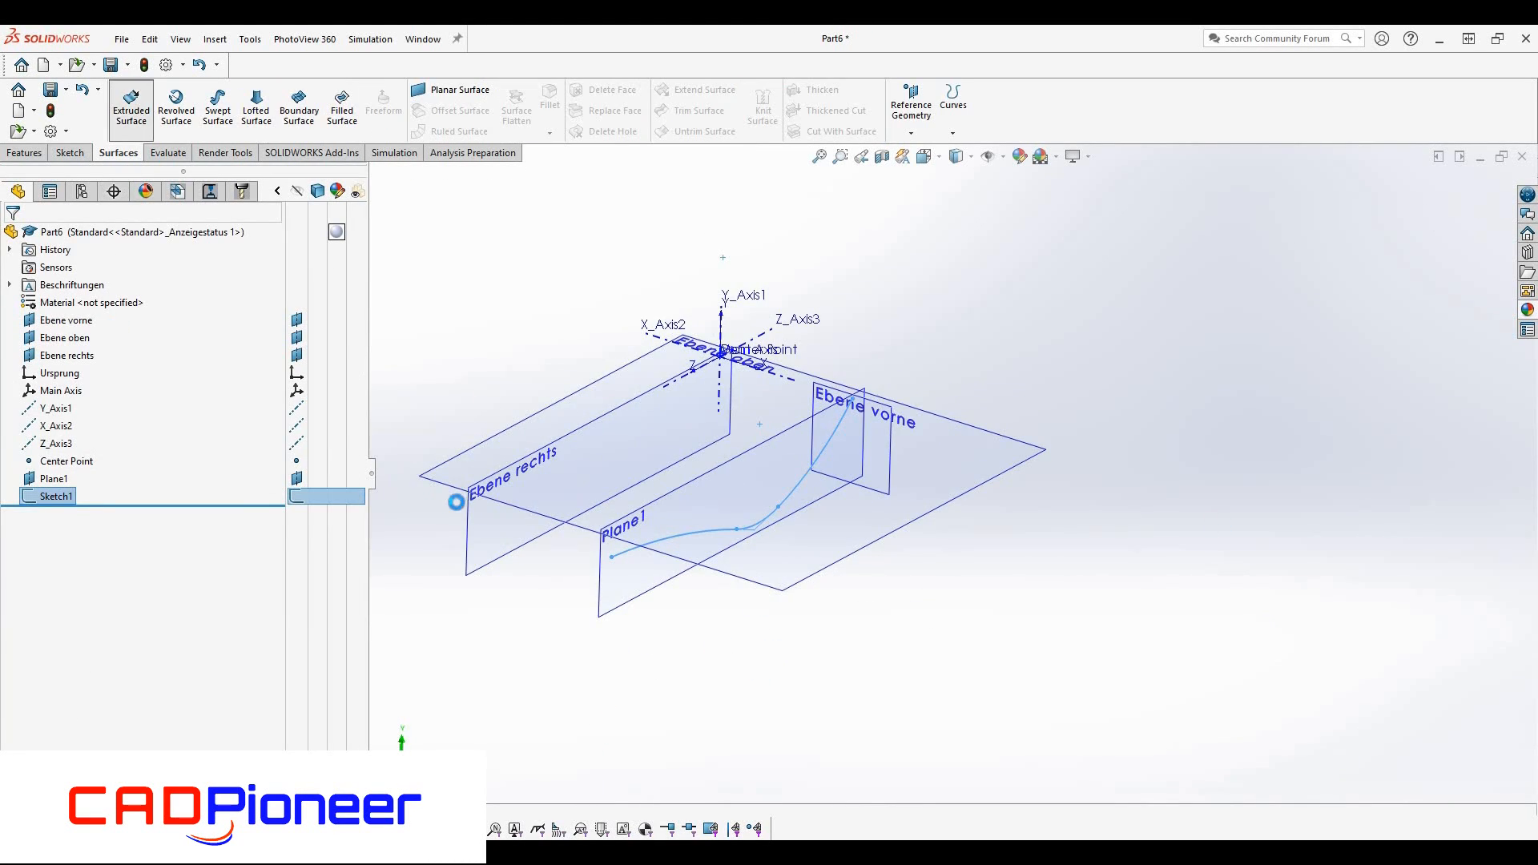
left_click(102, 332)
left_click(92, 371)
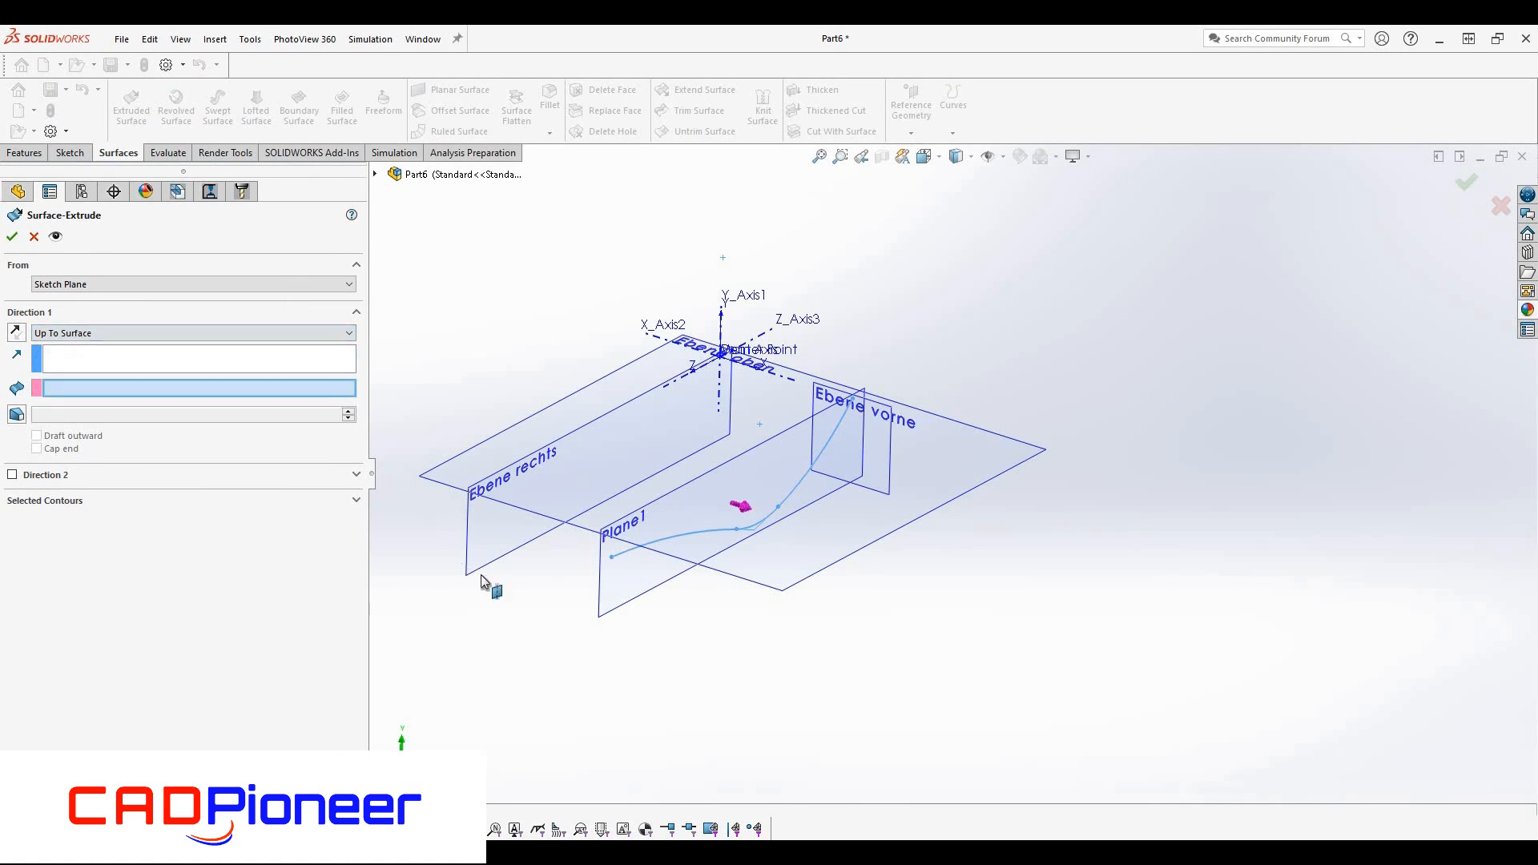
left_click(472, 571)
key("Return")
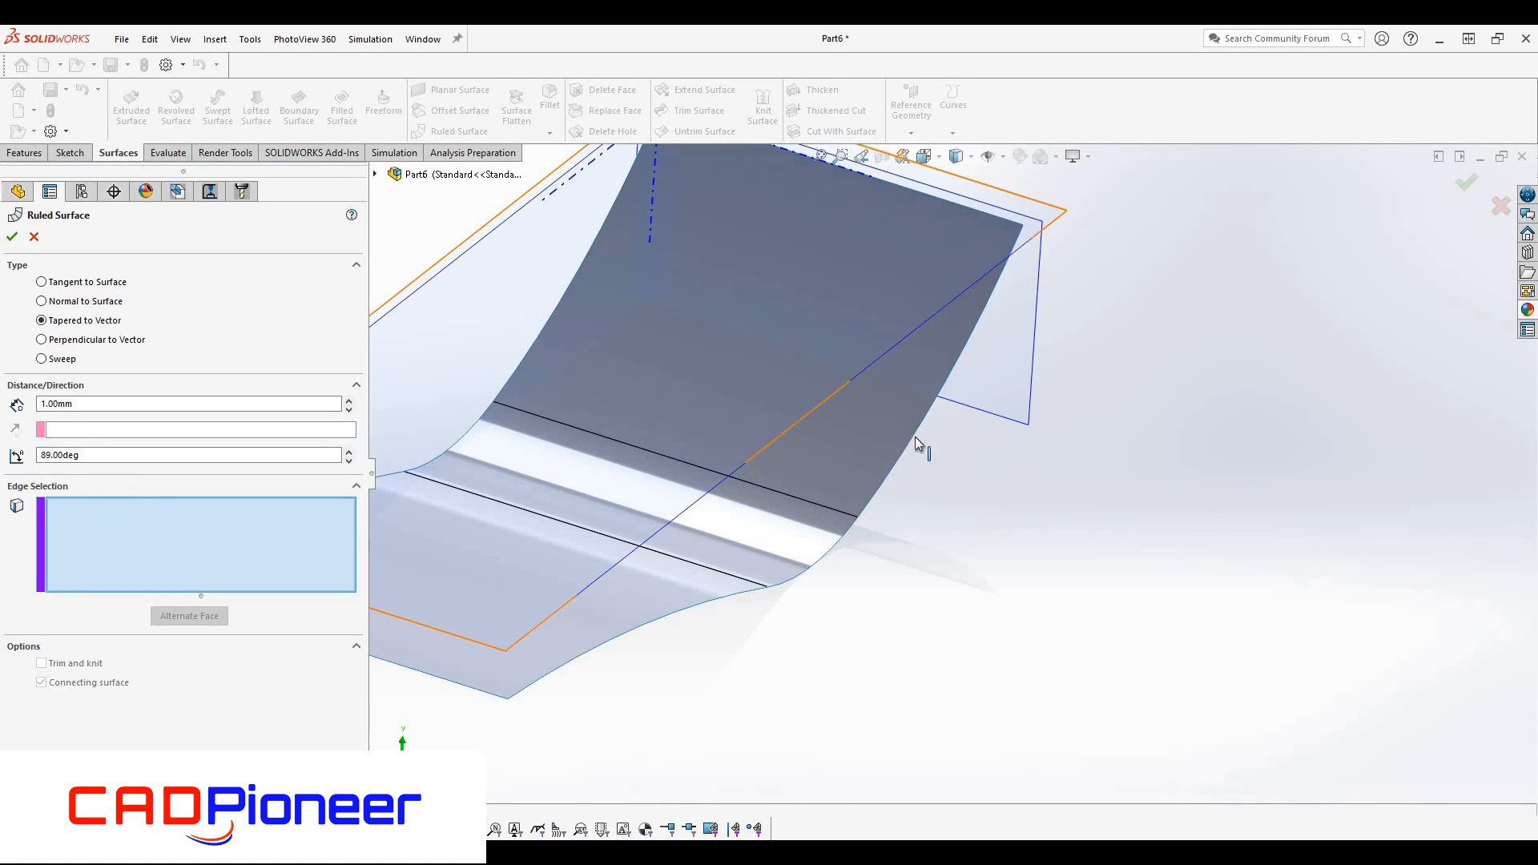
Set up a Tapered to Vector ruled surface on the three outer edges of the extruded surface, referencing Ebene oben, with a 50 mm distance
left_click(916, 439)
left_click(832, 552)
left_click(730, 597)
scroll(955, 500, "up", 3)
left_click(100, 431)
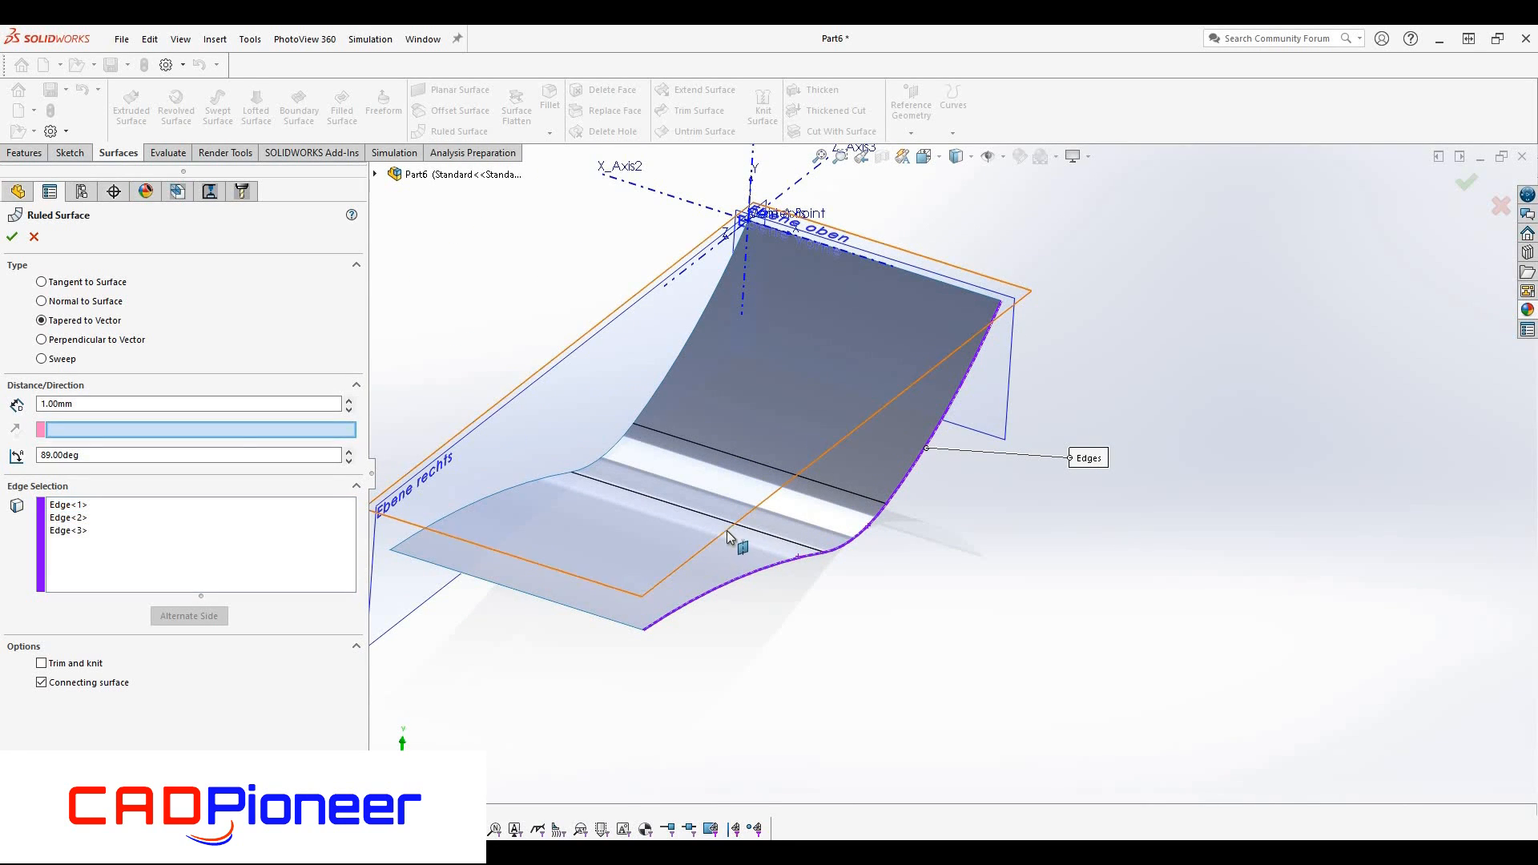
left_click(728, 531)
scroll(833, 555, "down", 3)
type("50")
key("Return")
Reverse the ruled surface's reference direction and set its taper angle to 10 degrees
left_click_drag(1, 441, 16, 459)
left_click(18, 432)
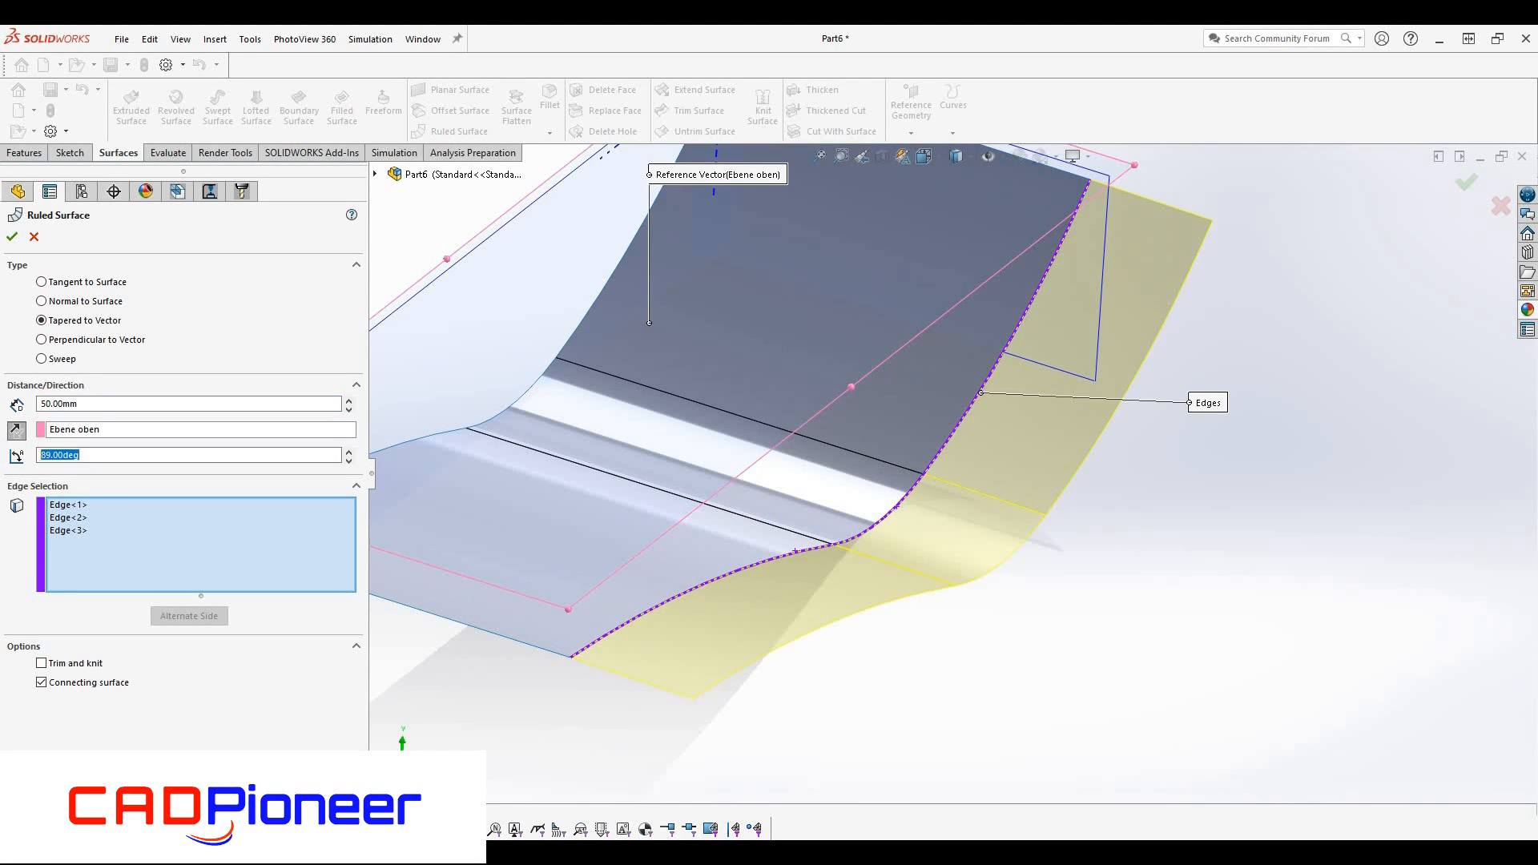
type("10")
key("Return")
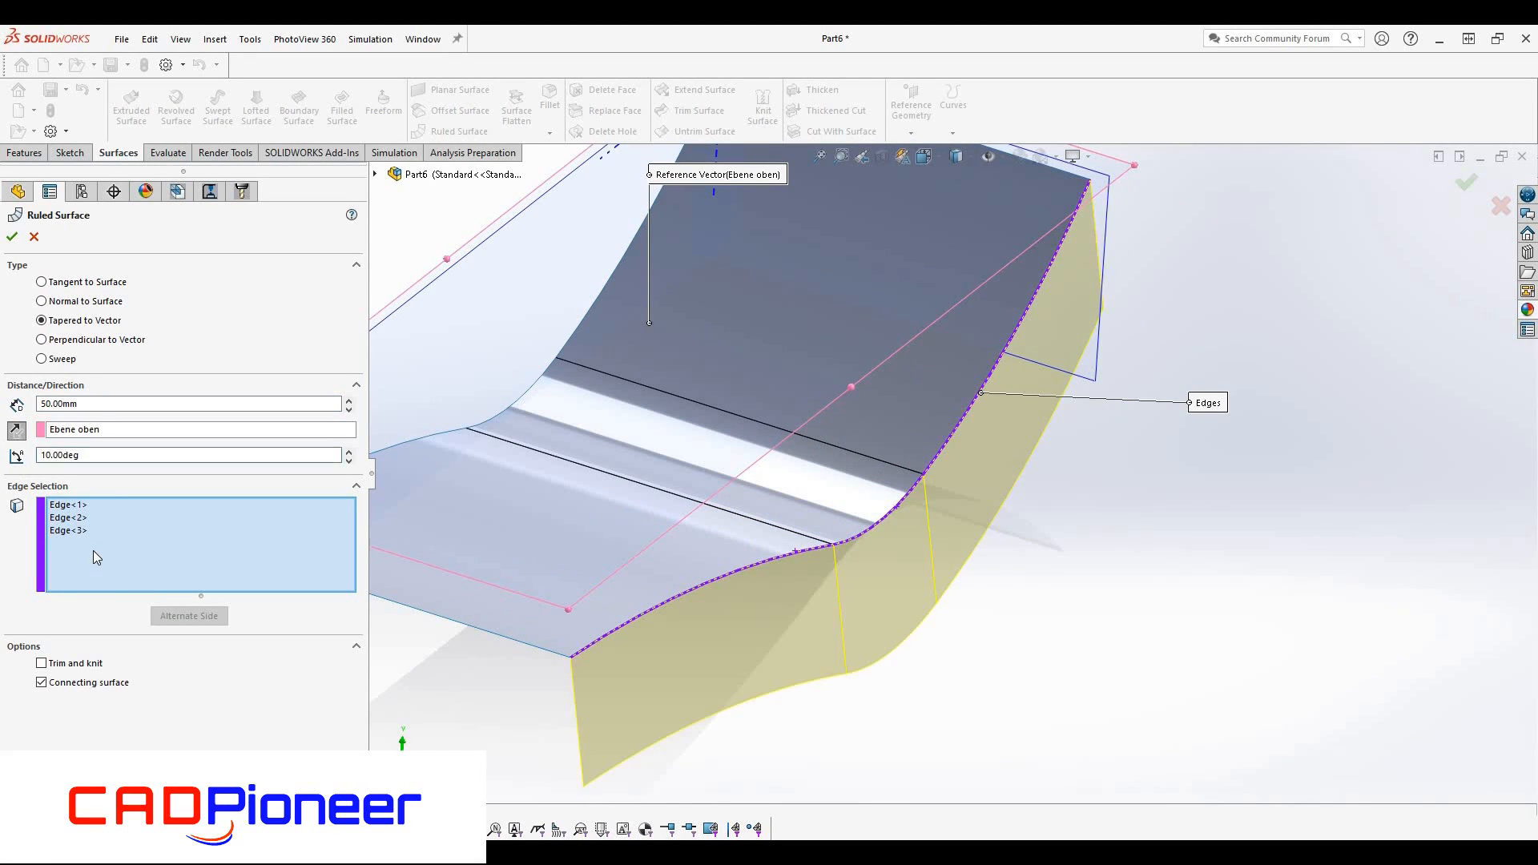
Make the ruled surface rise upward and flare outward along all three edges, with a taper angle of 30 degrees
left_click_drag(79, 532, 76, 506)
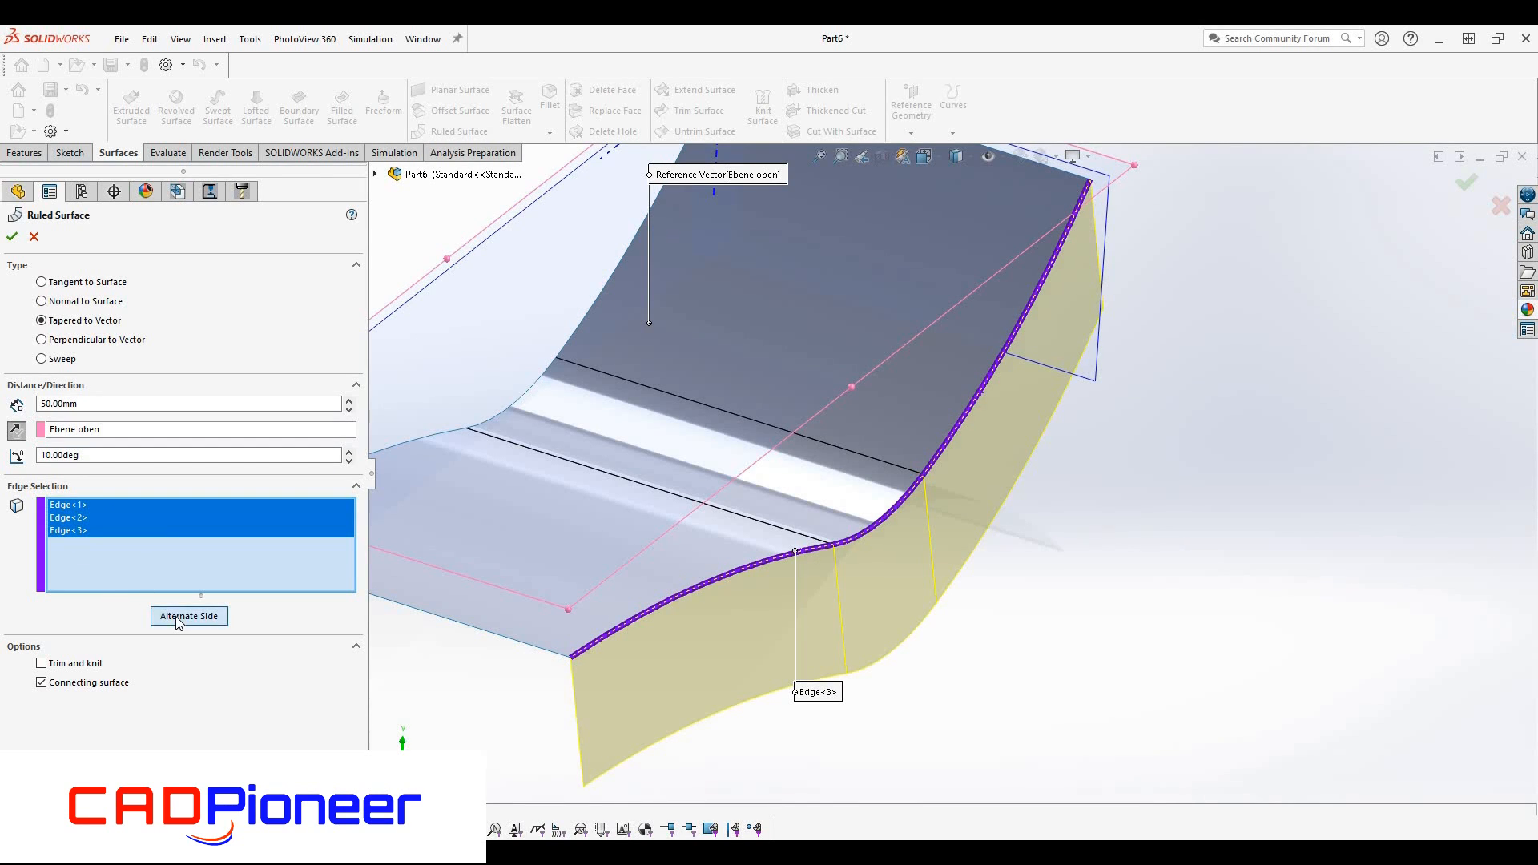
left_click(178, 617)
left_click(177, 618)
left_click(18, 431)
scroll(846, 591, "up", 2)
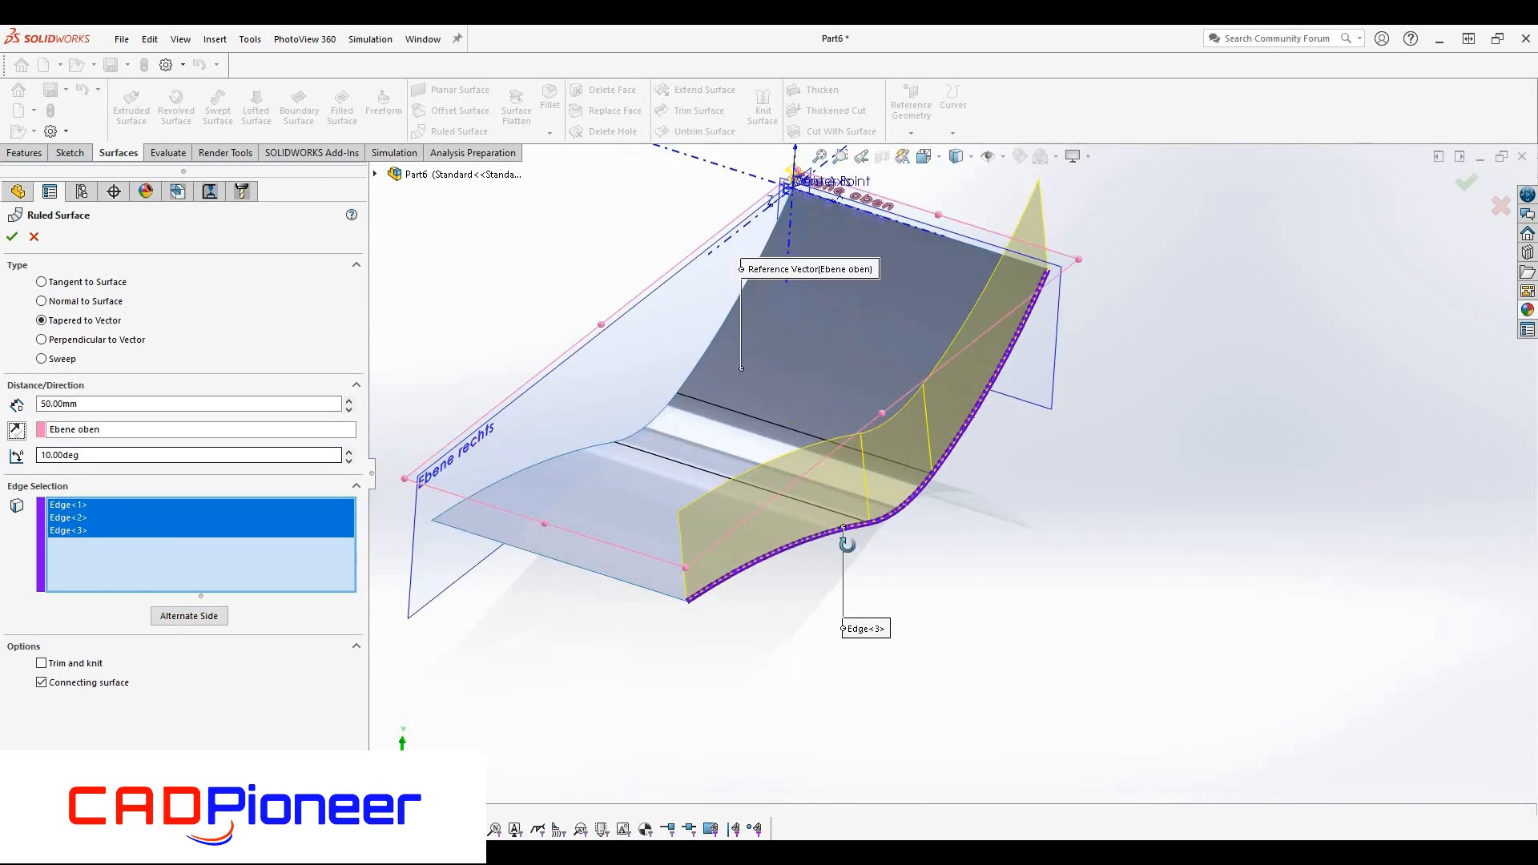
middle_click_drag(833, 546, 861, 526)
left_click(189, 616)
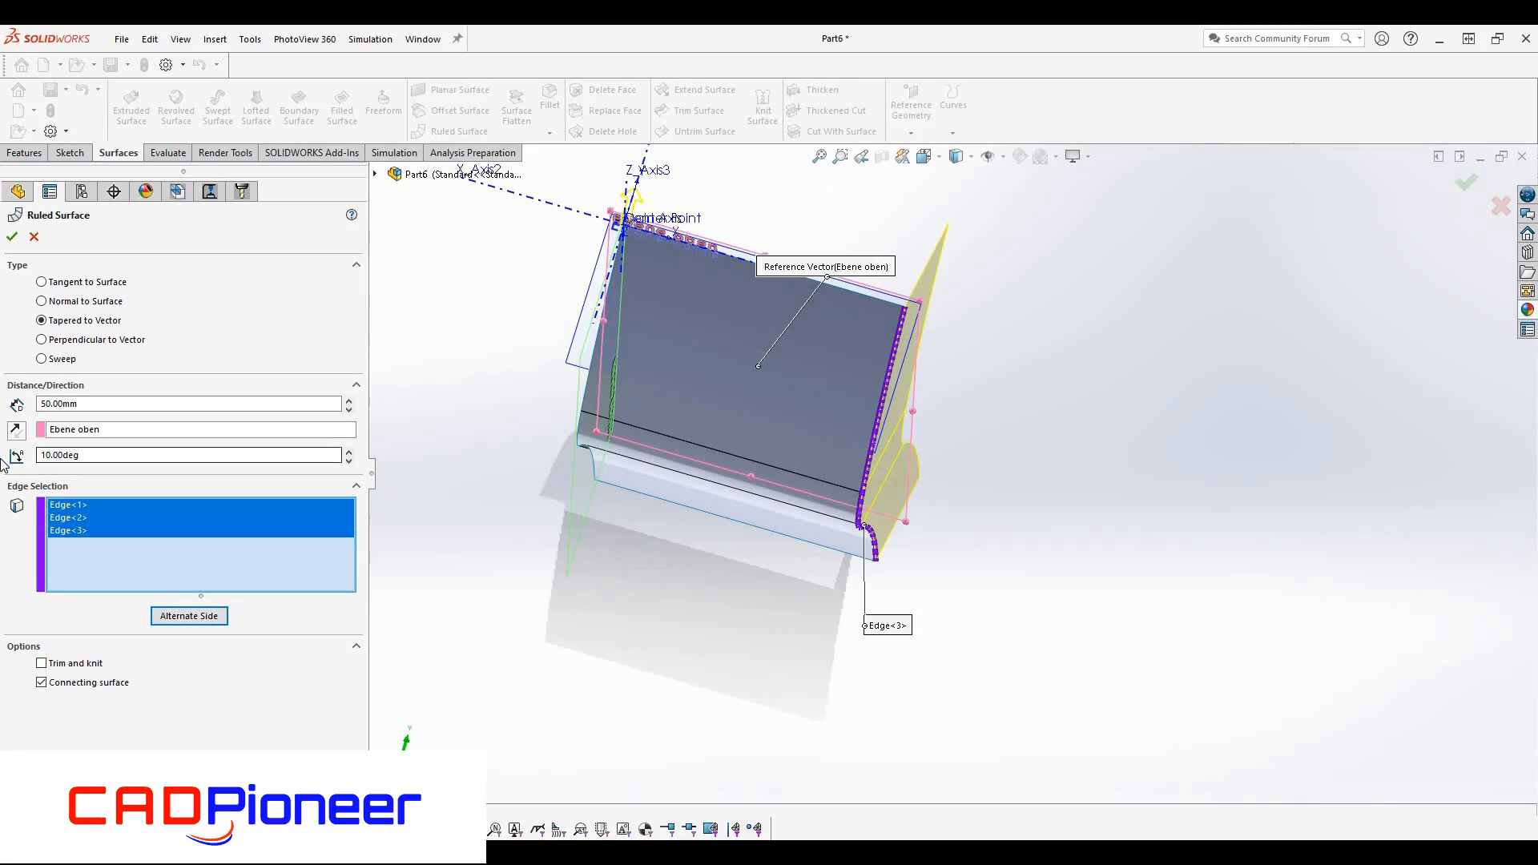
type("30")
key("Return")
Set the ruled surface's distance to 75 mm
scroll(908, 463, "down", 2)
scroll(908, 465, "up", 2)
middle_click_drag(908, 464, 721, 360)
left_click(70, 407)
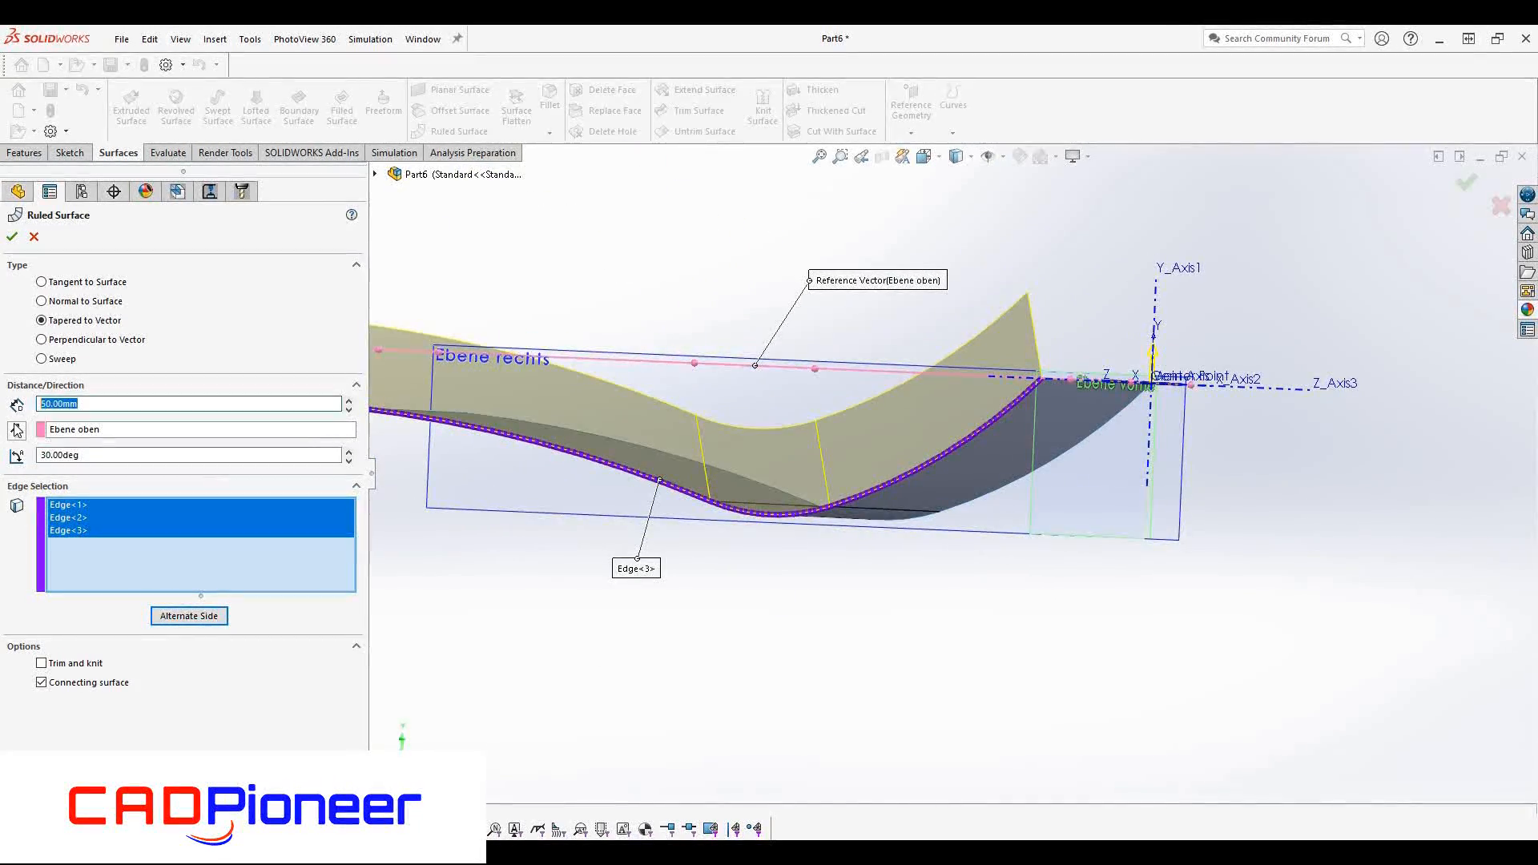
type("75")
key("Return")
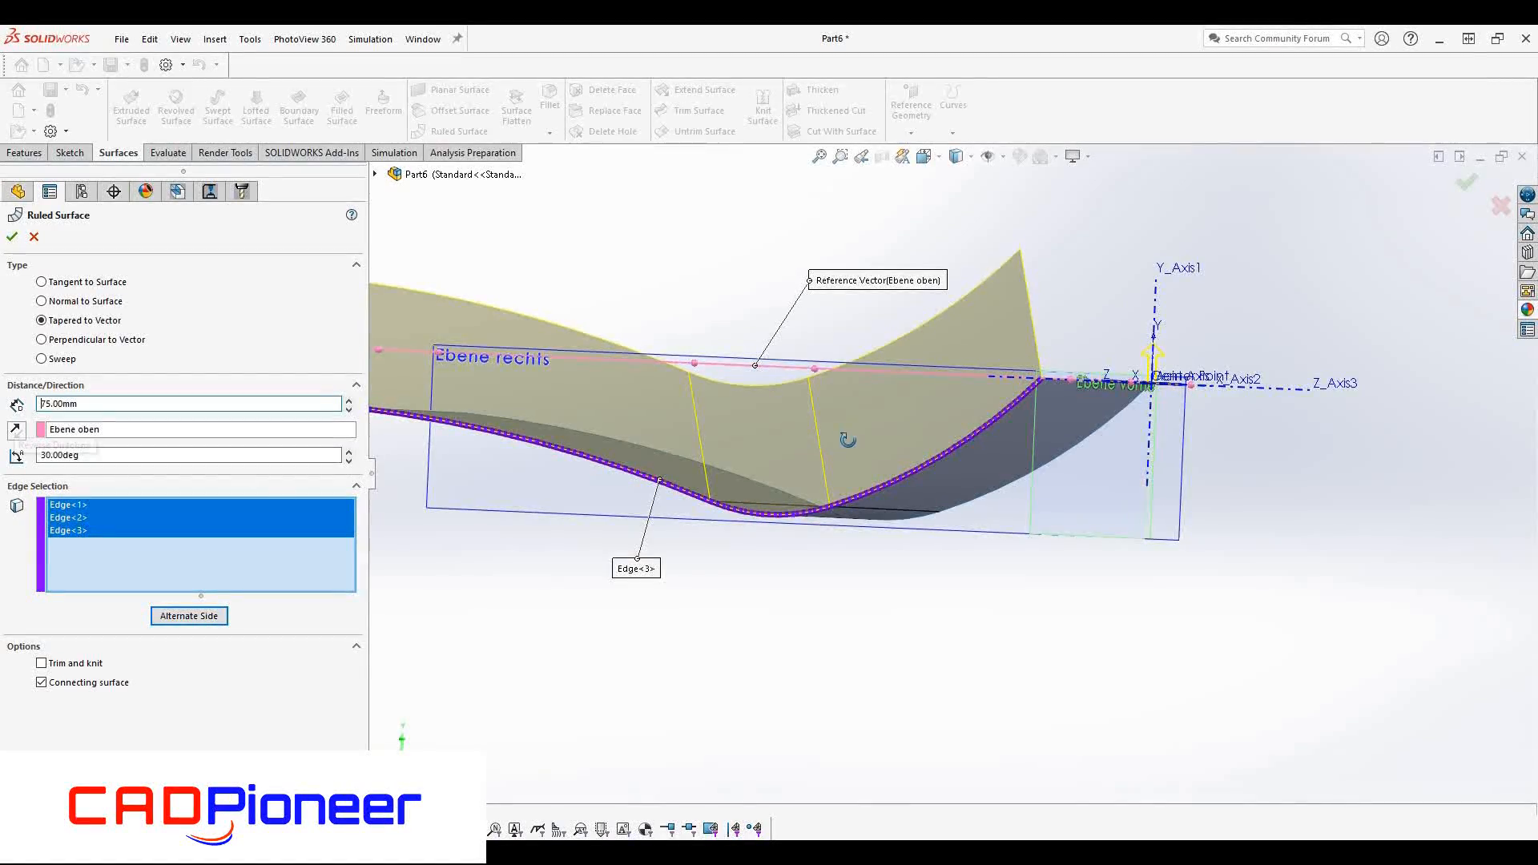
Set the ruled surface's distance to 120 mm and finish the feature
middle_click_drag(848, 440, 891, 441)
type("120")
key("Return")
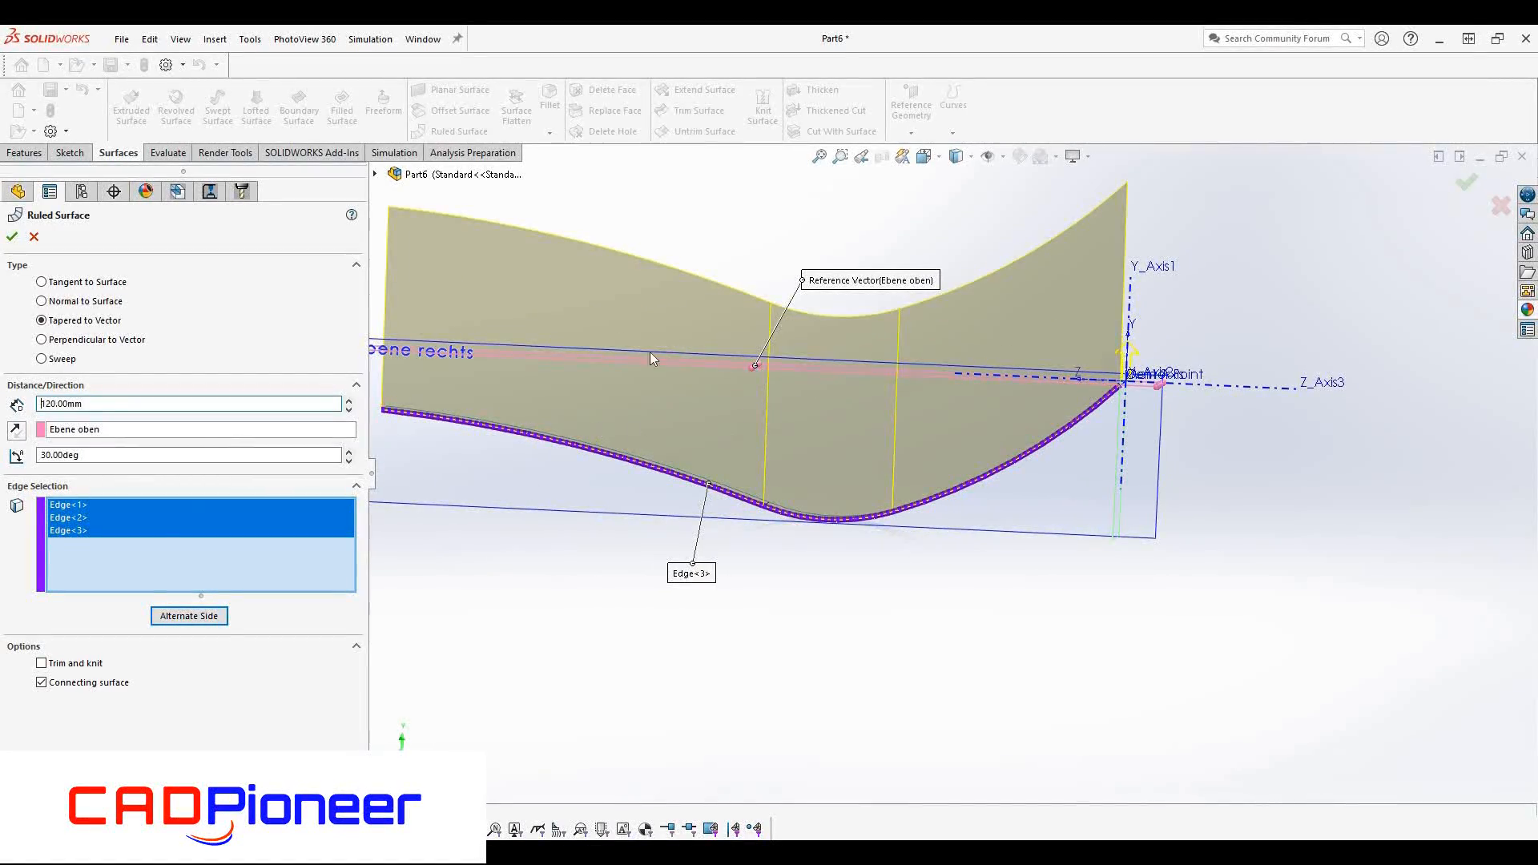
left_click(12, 236)
Start a new sketch on Plane1
middle_click_drag(899, 539, 715, 298)
left_click(714, 298)
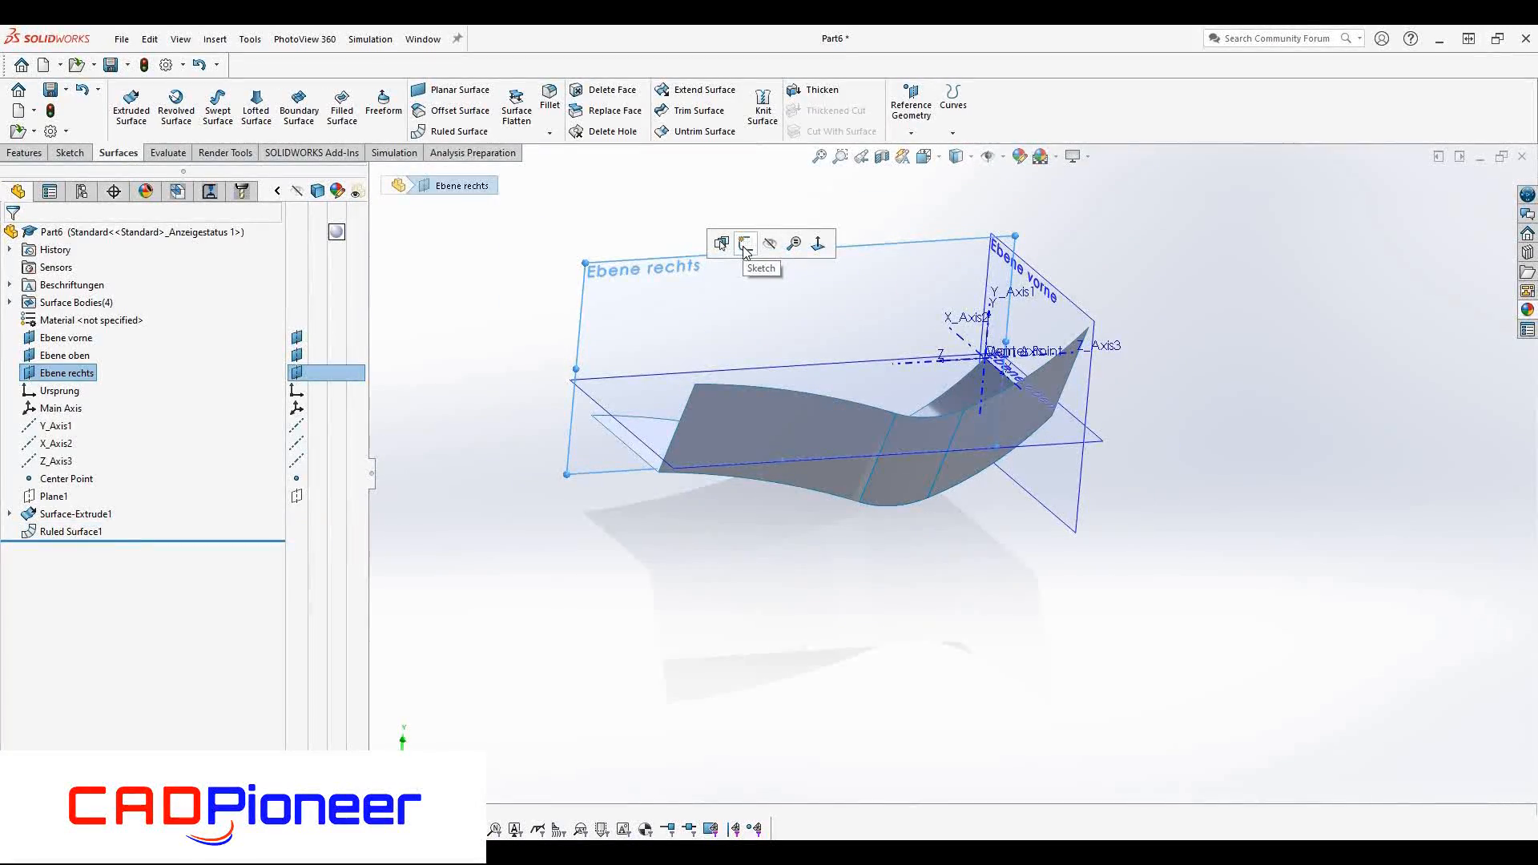
left_click(725, 497)
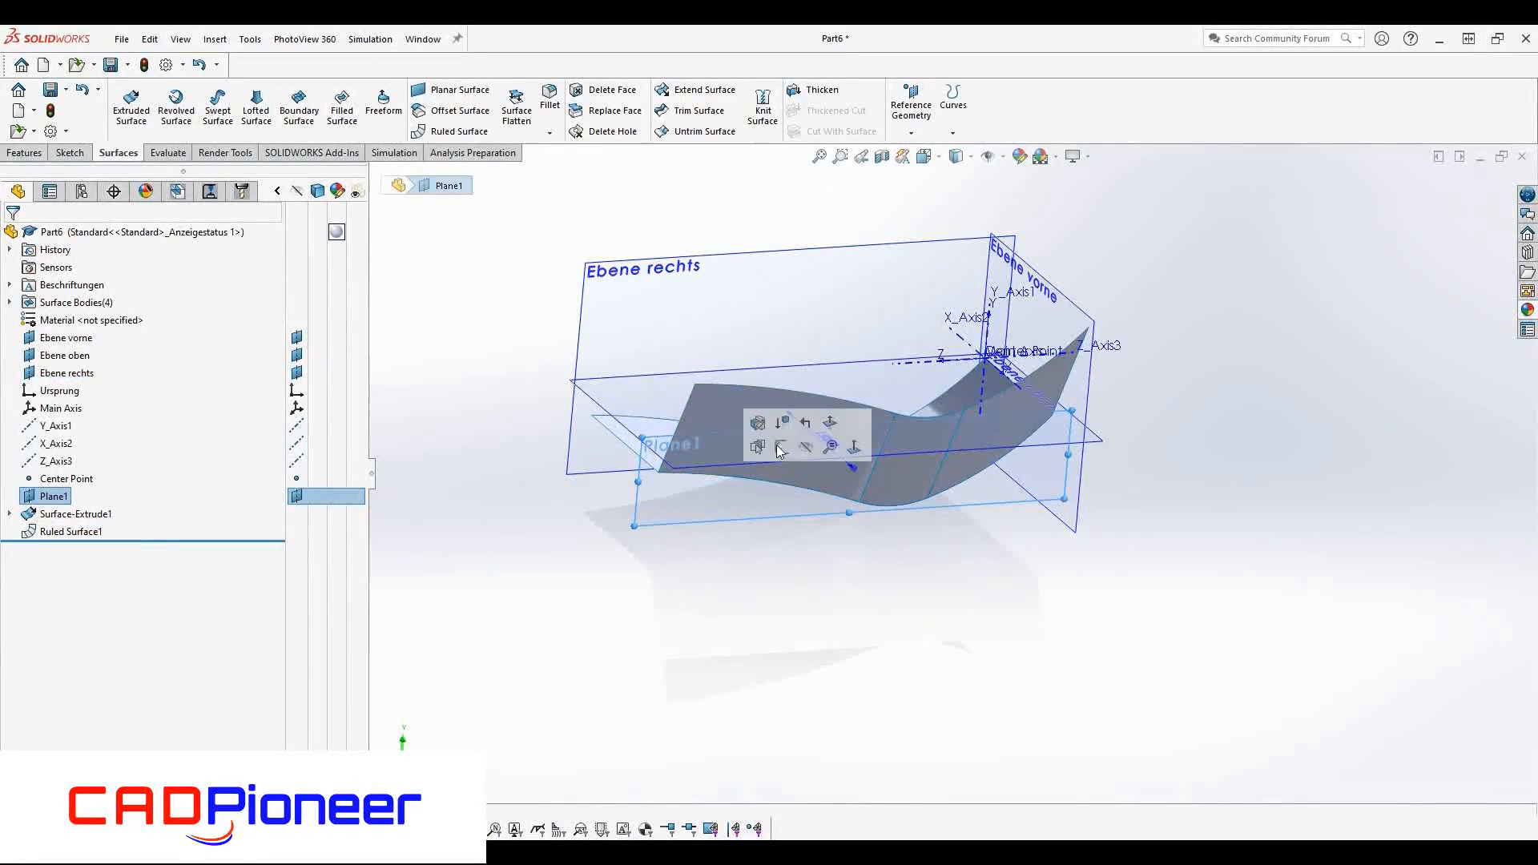
left_click(782, 449)
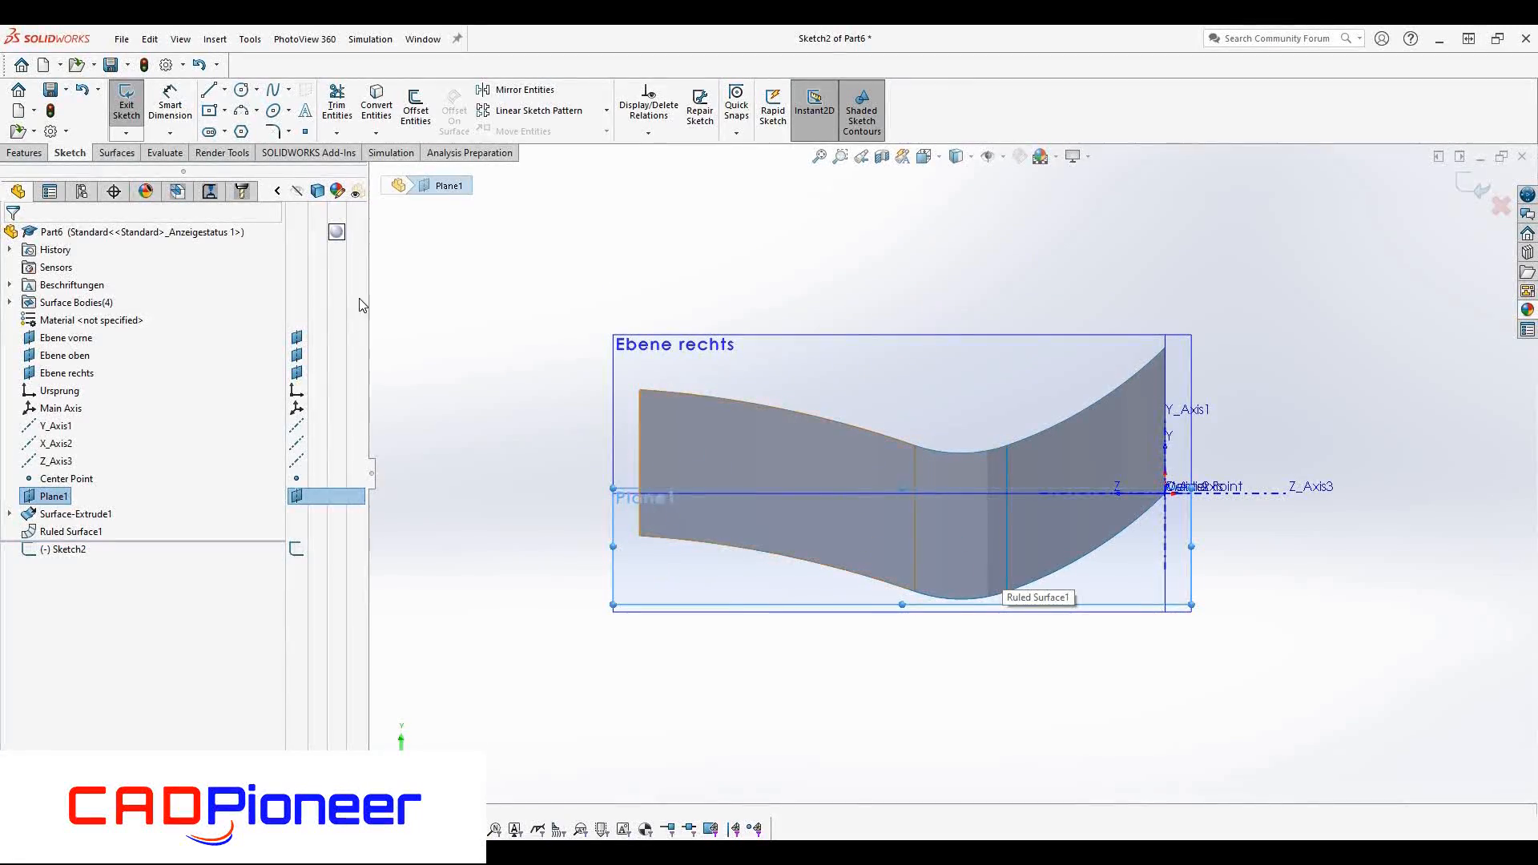
Sketch a shallow, downward-bulging three-point arc from the origin past the surface's far end, and dimension its radius as 1500 mm
left_click(1164, 494)
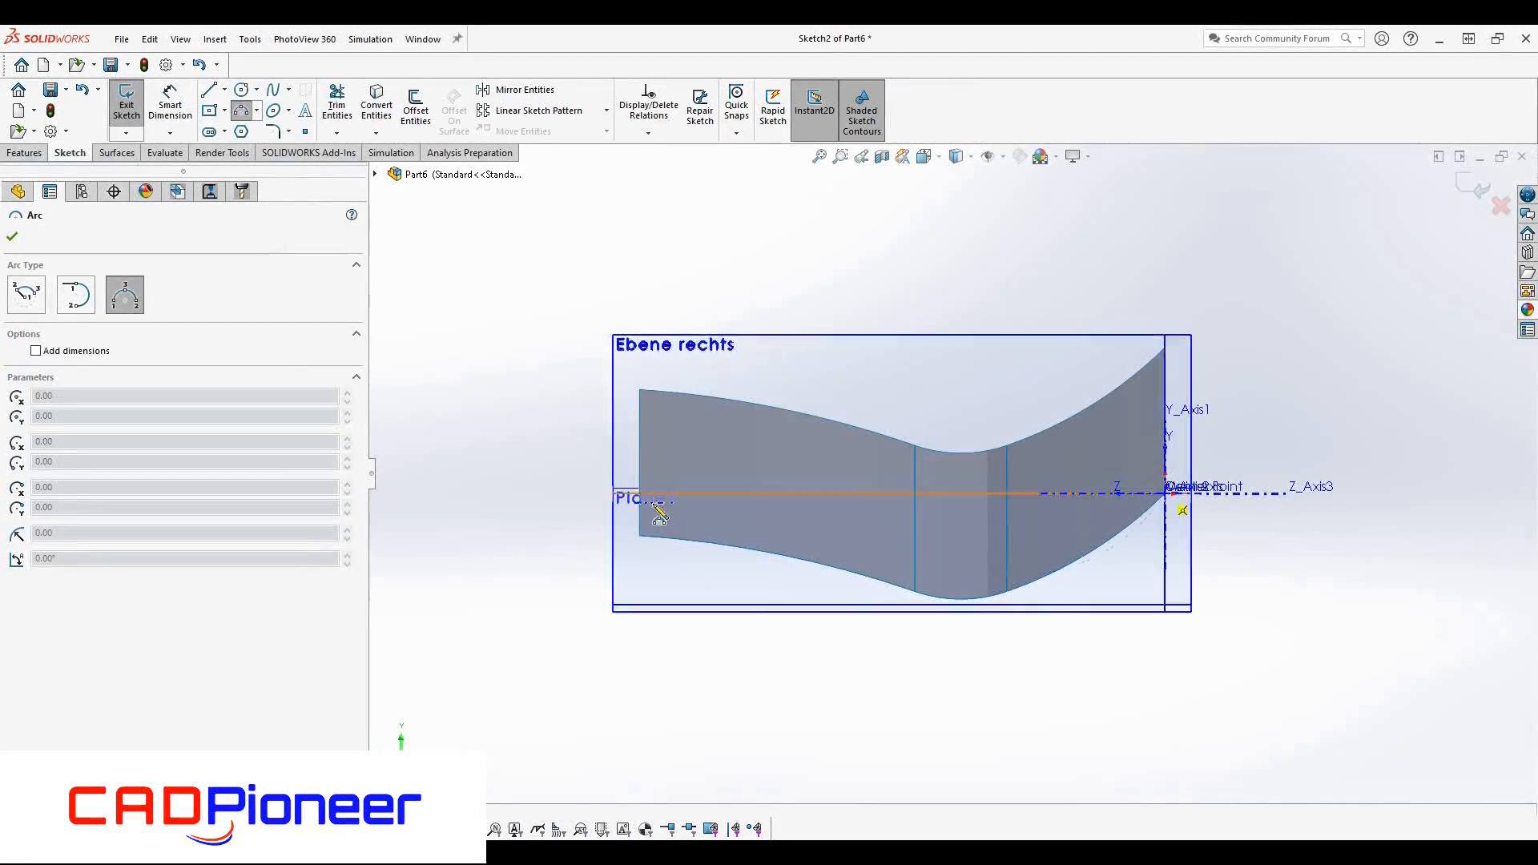
left_click(603, 492)
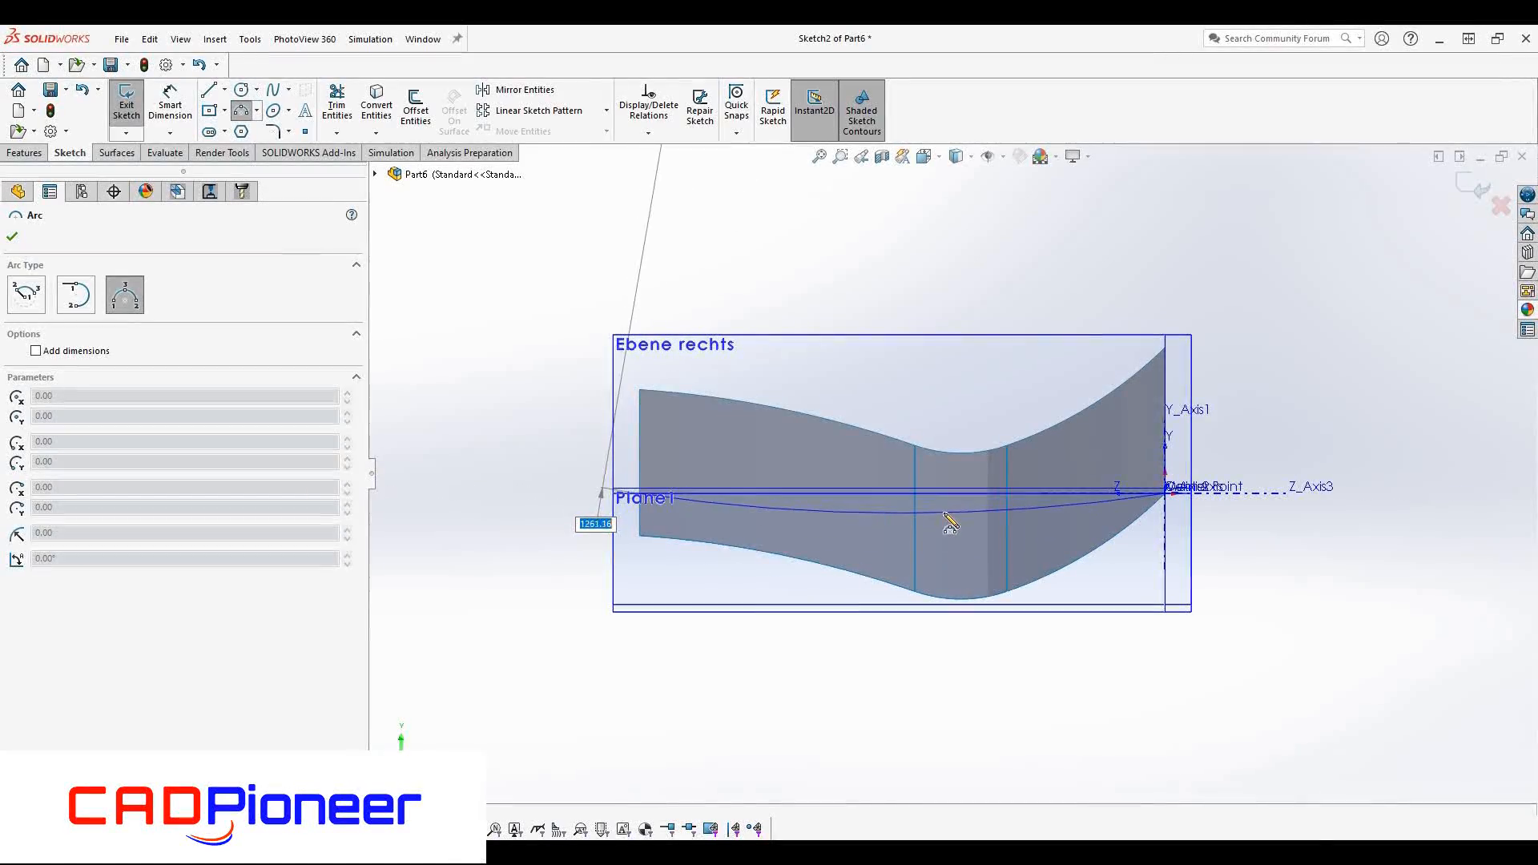
left_click(903, 509)
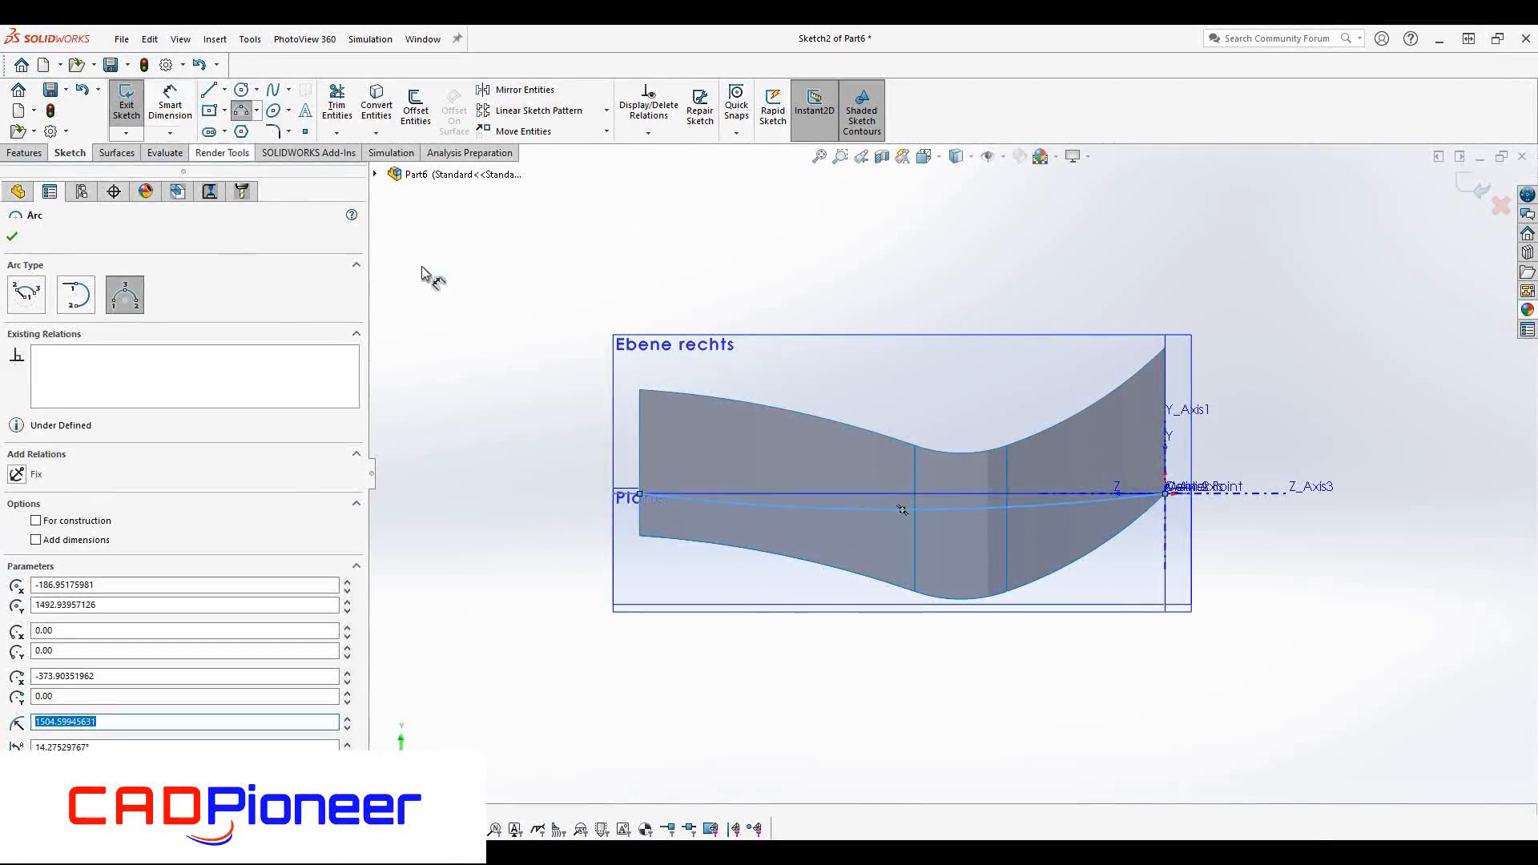
key("d")
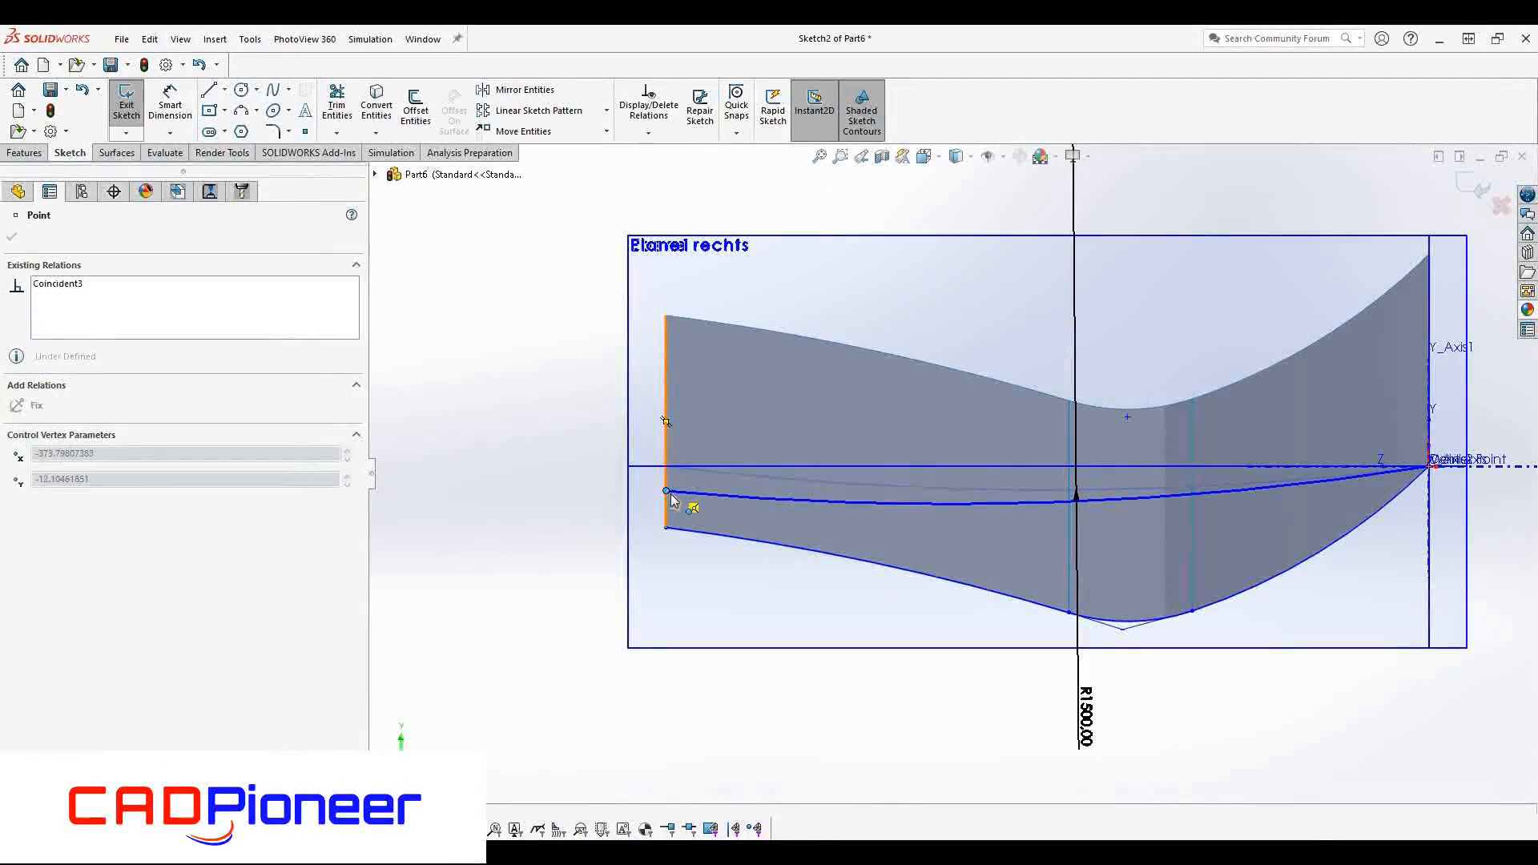
Move the arc's free end down the surface's end edge and dimension it 20 mm above the lower profile's end point
left_click_drag(672, 492, 671, 495)
key("d")
left_click(666, 528)
left_click(666, 494)
left_click(575, 506)
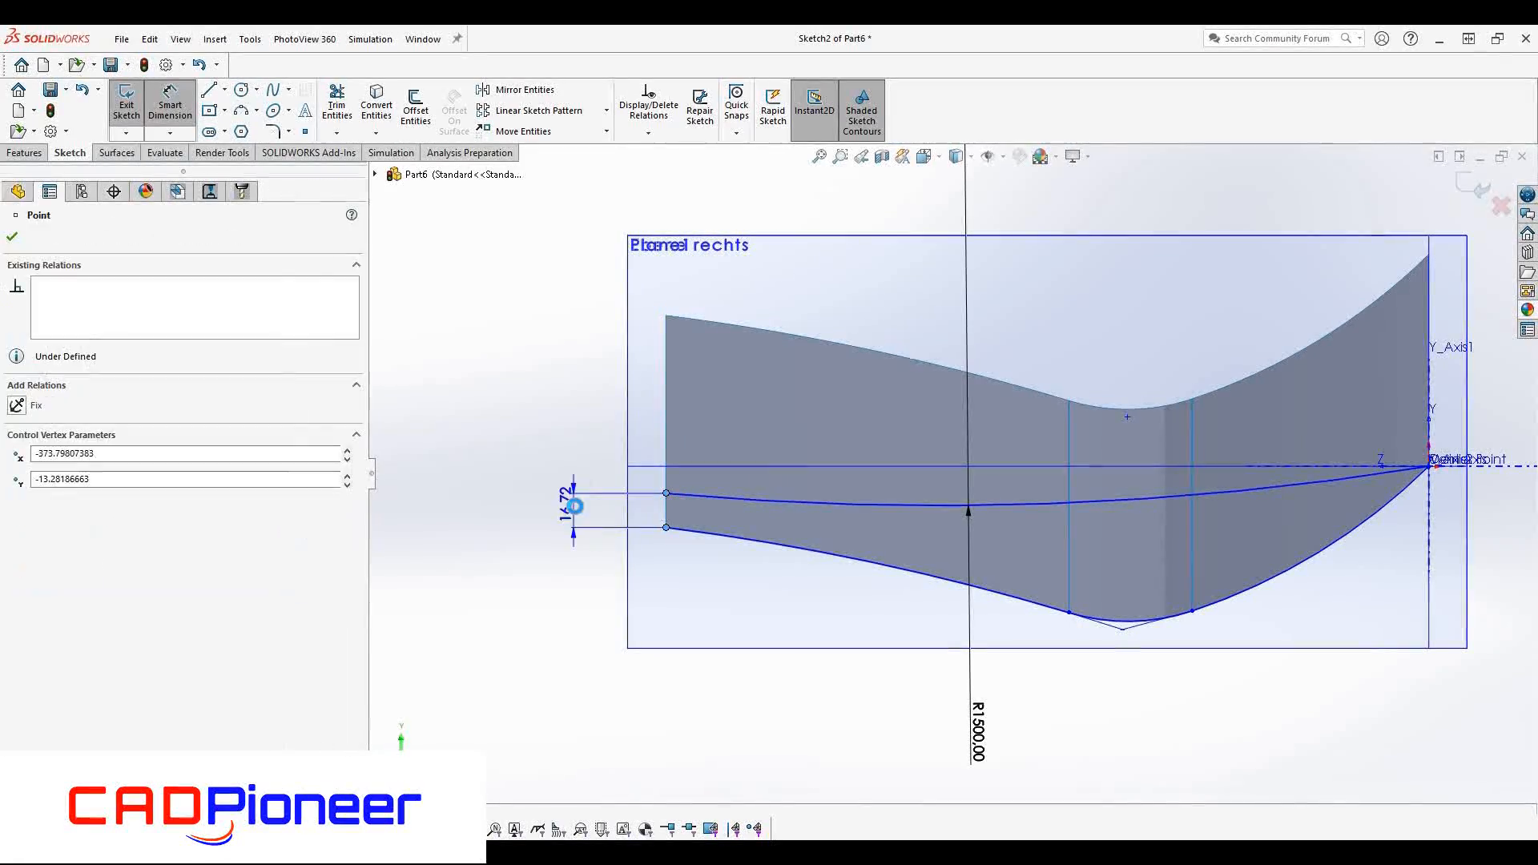
type("20")
key("Return")
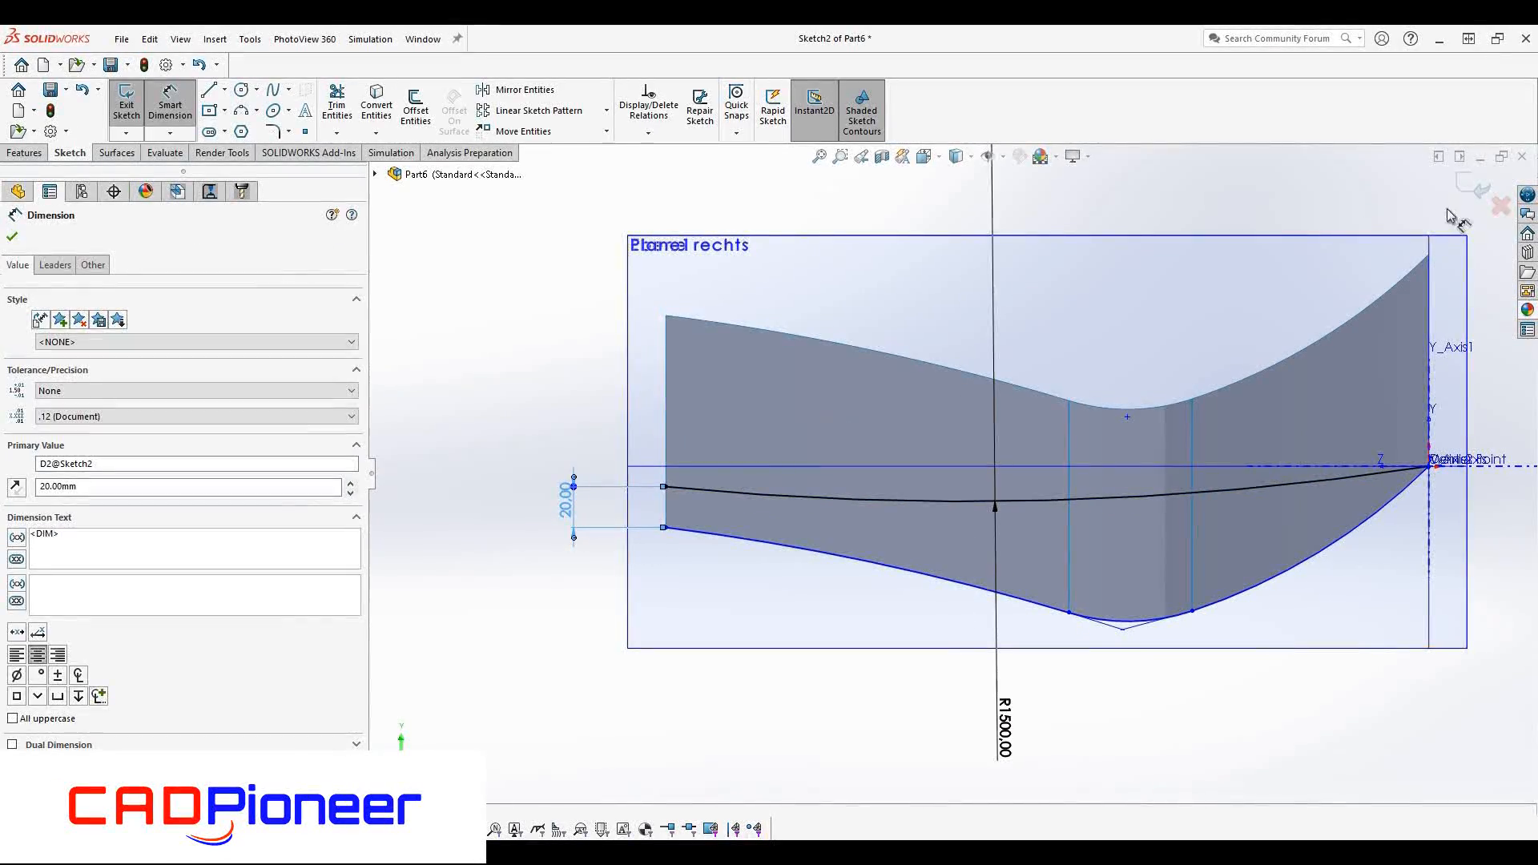
Finish the arc sketch and trim the ruled side surfaces with it
left_click(1473, 192)
middle_click_drag(807, 532, 993, 585)
Set the taper angle of the ruled surface to 10 degrees
left_click(61, 566)
left_click(61, 549)
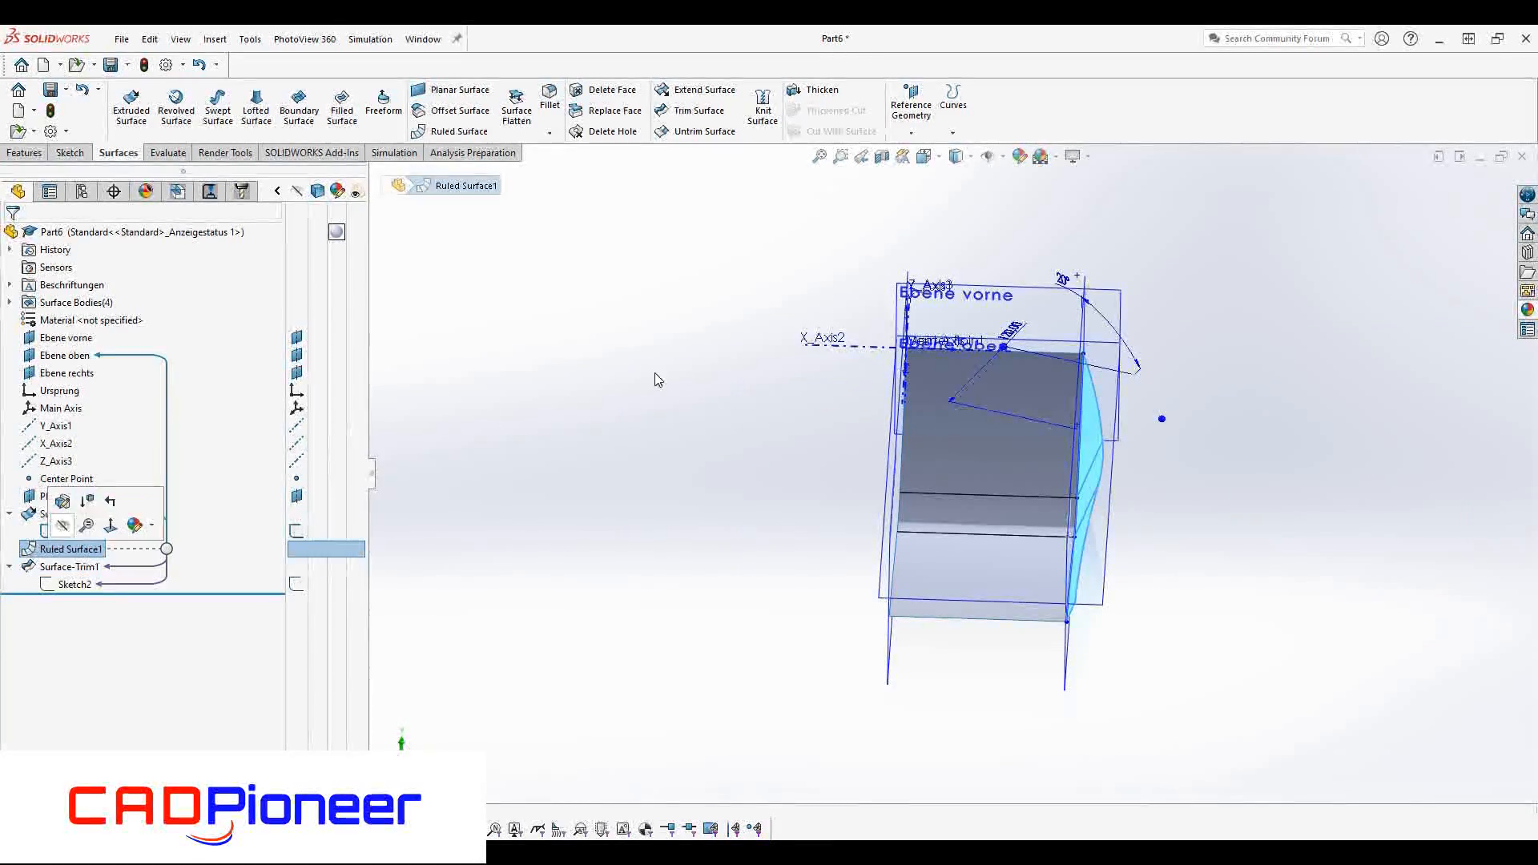
double_click(1065, 282)
type("10")
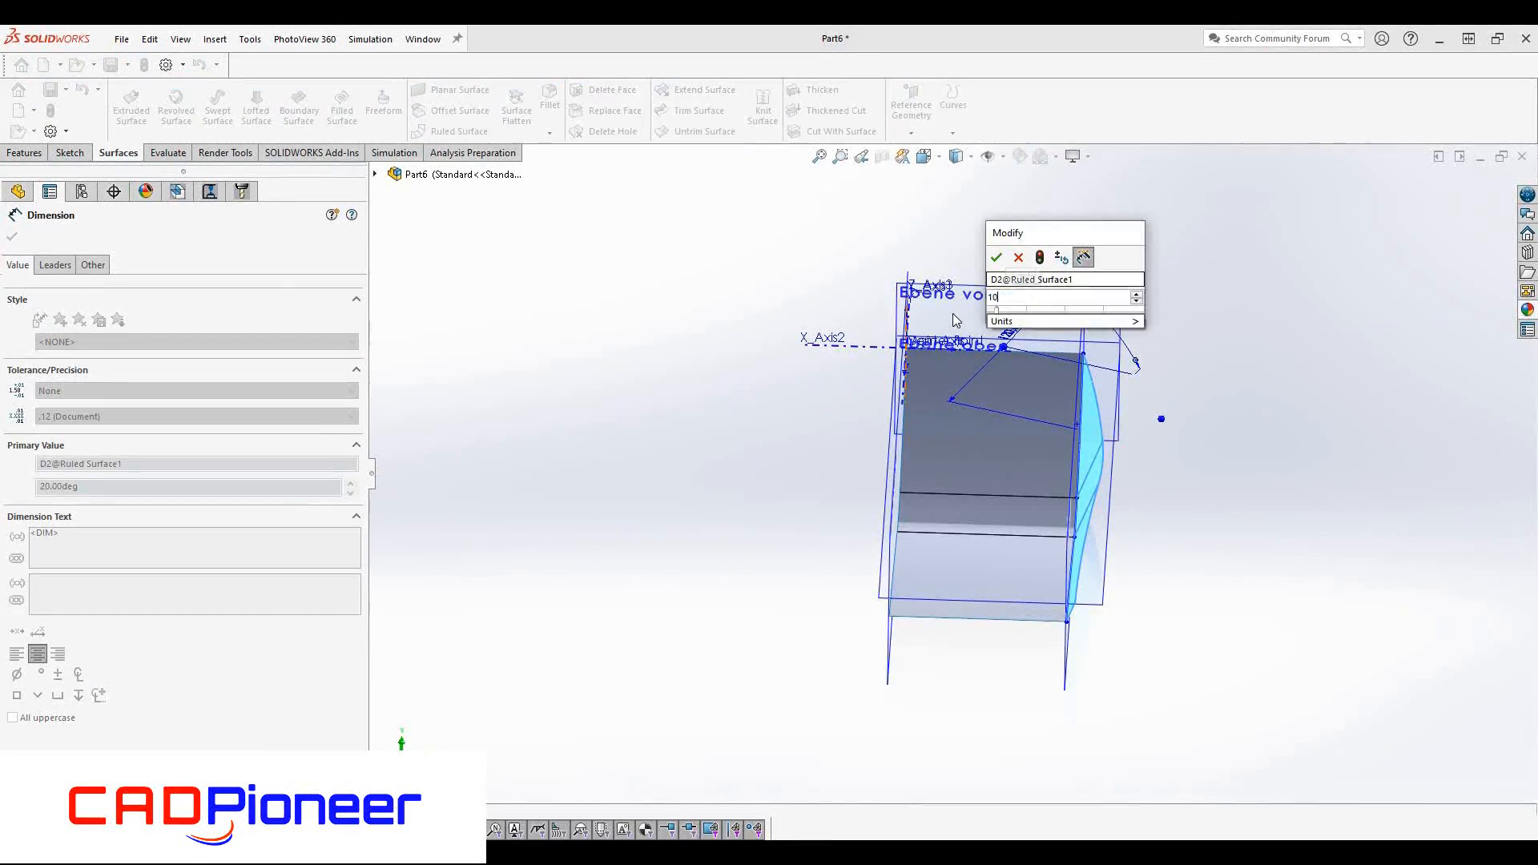
key("Return")
key("Escape")
Edit the extruded surface's profile sketch, detach the arc's end from the origin and move it about 7.5 mm down the vertical axis
middle_click_drag(1079, 566, 1031, 506)
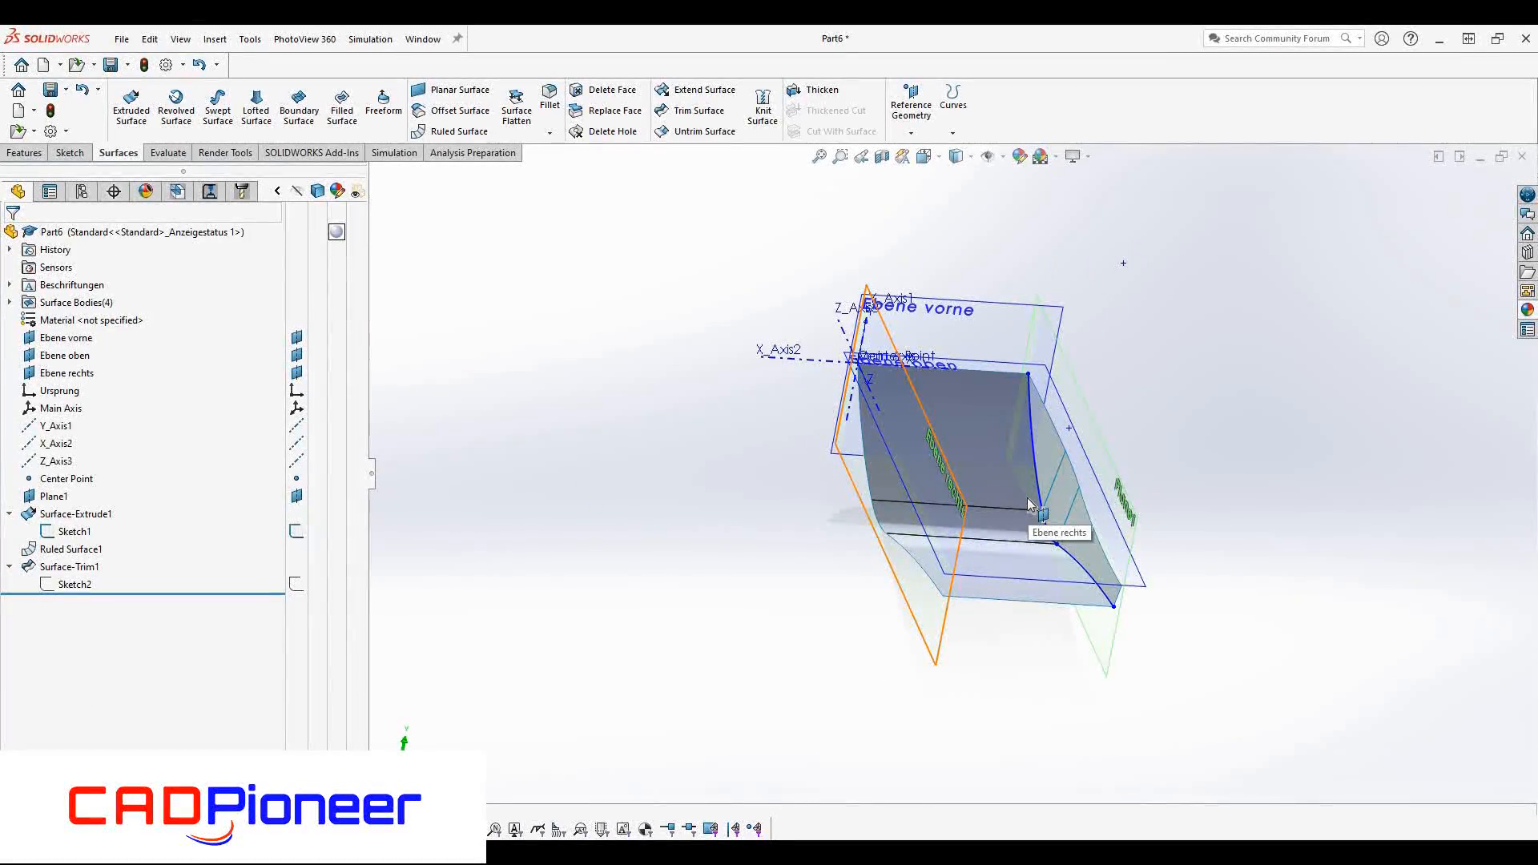
left_click(74, 531)
left_click(95, 488)
scroll(1171, 443, "up", 5)
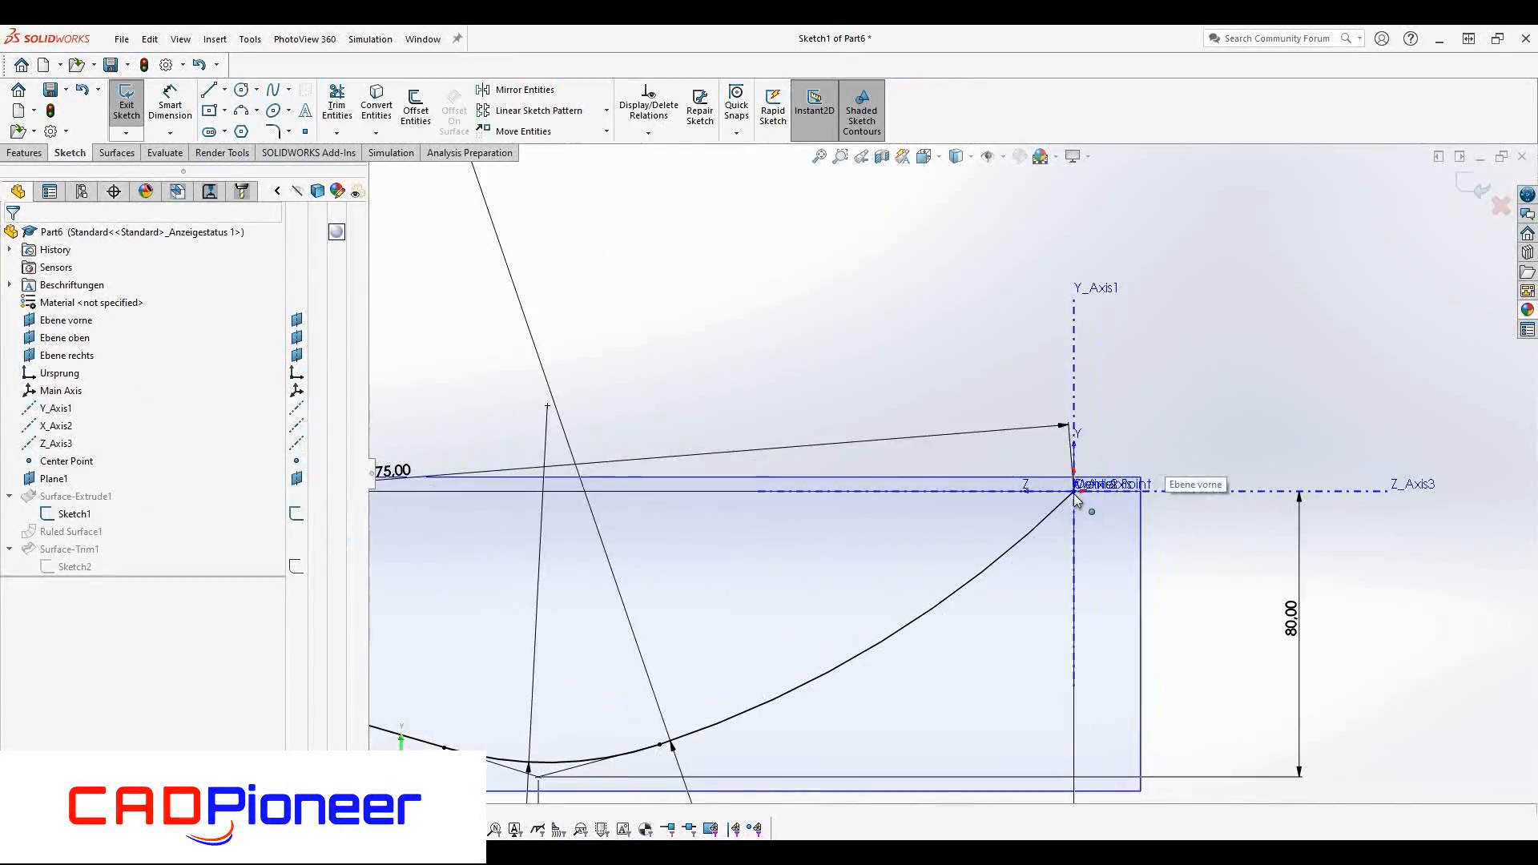
right_click(60, 284)
left_click(95, 316)
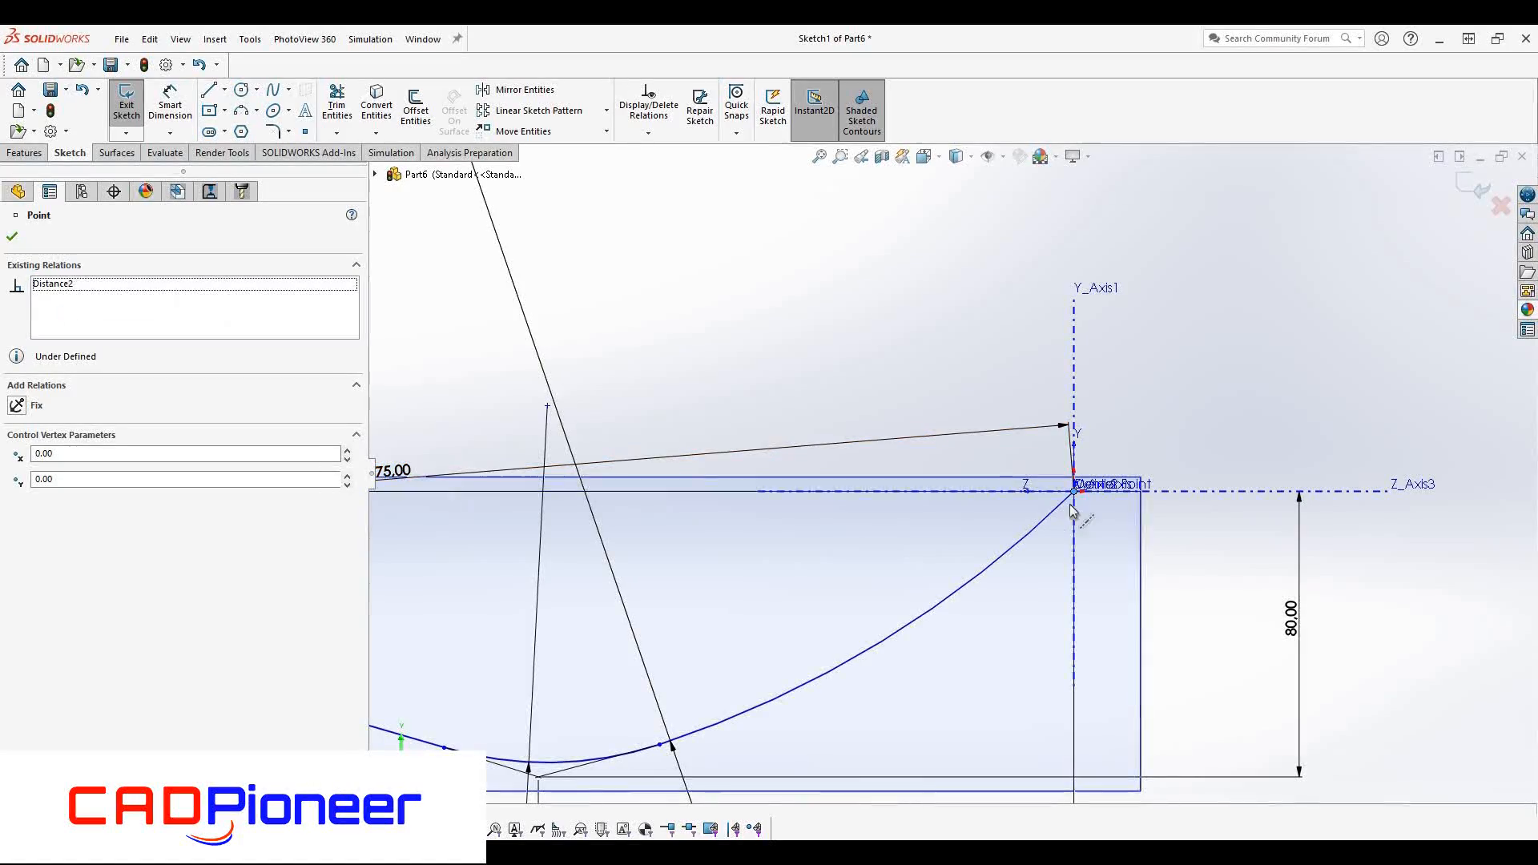
left_click_drag(1074, 491, 1076, 523)
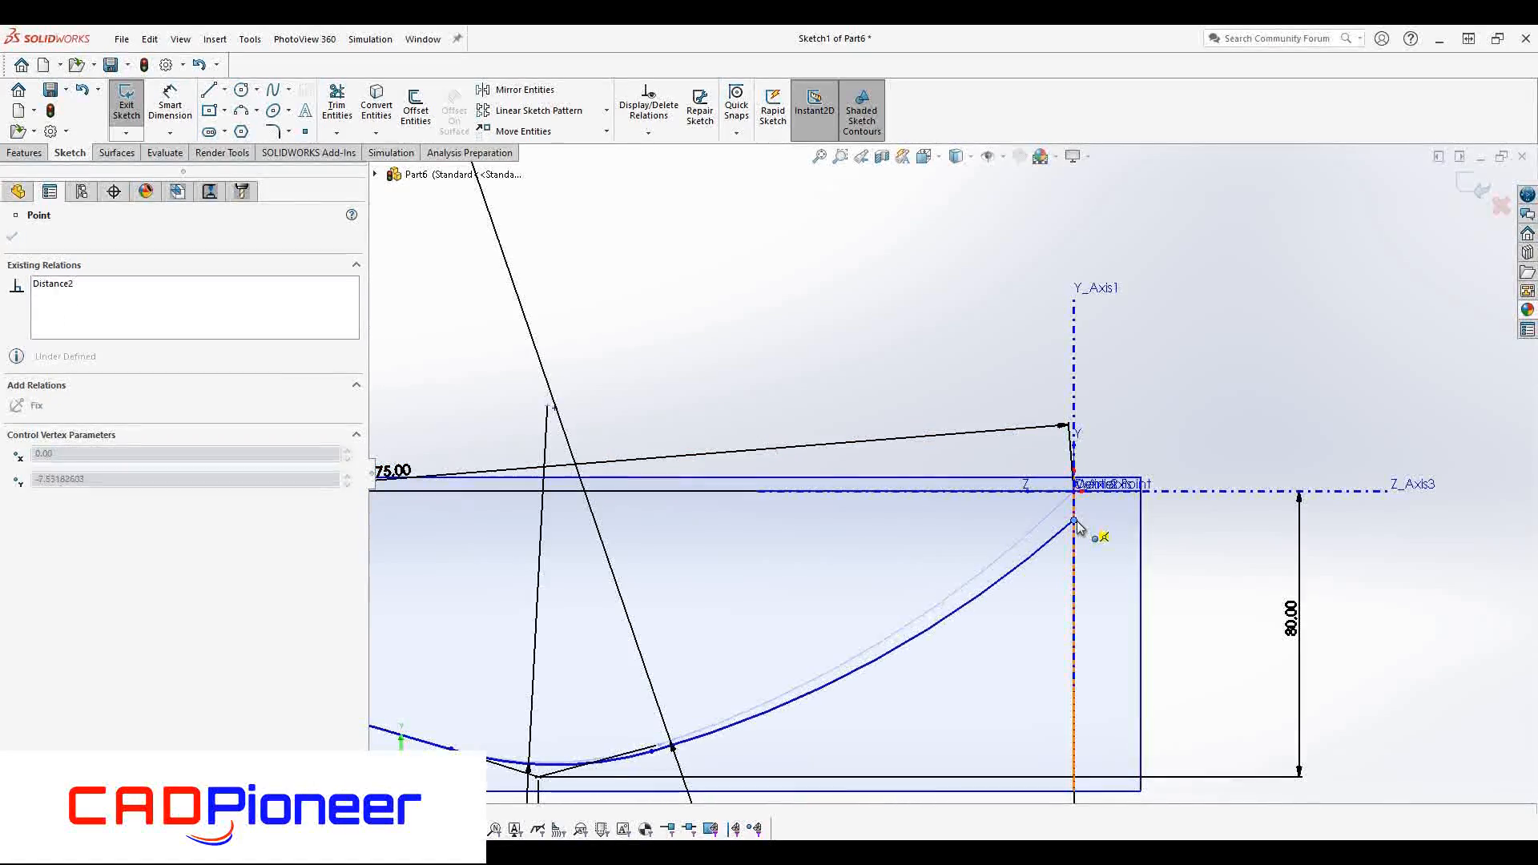
Draw a short slanted line from the origin down to the profile arc and trim away the arc's leftover end
left_click(209, 89)
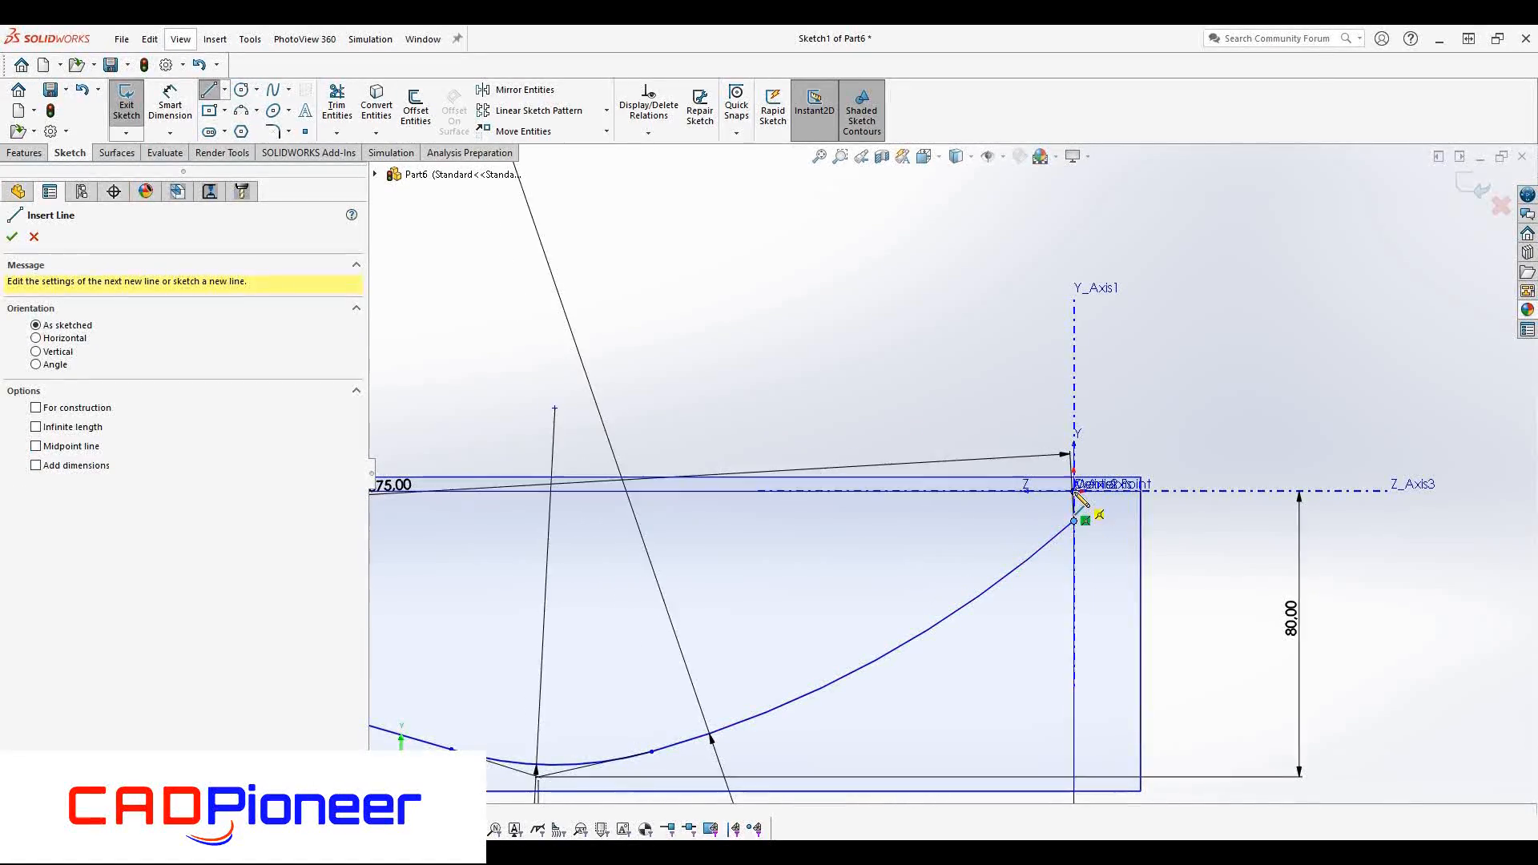
left_click(1074, 522)
key("Escape")
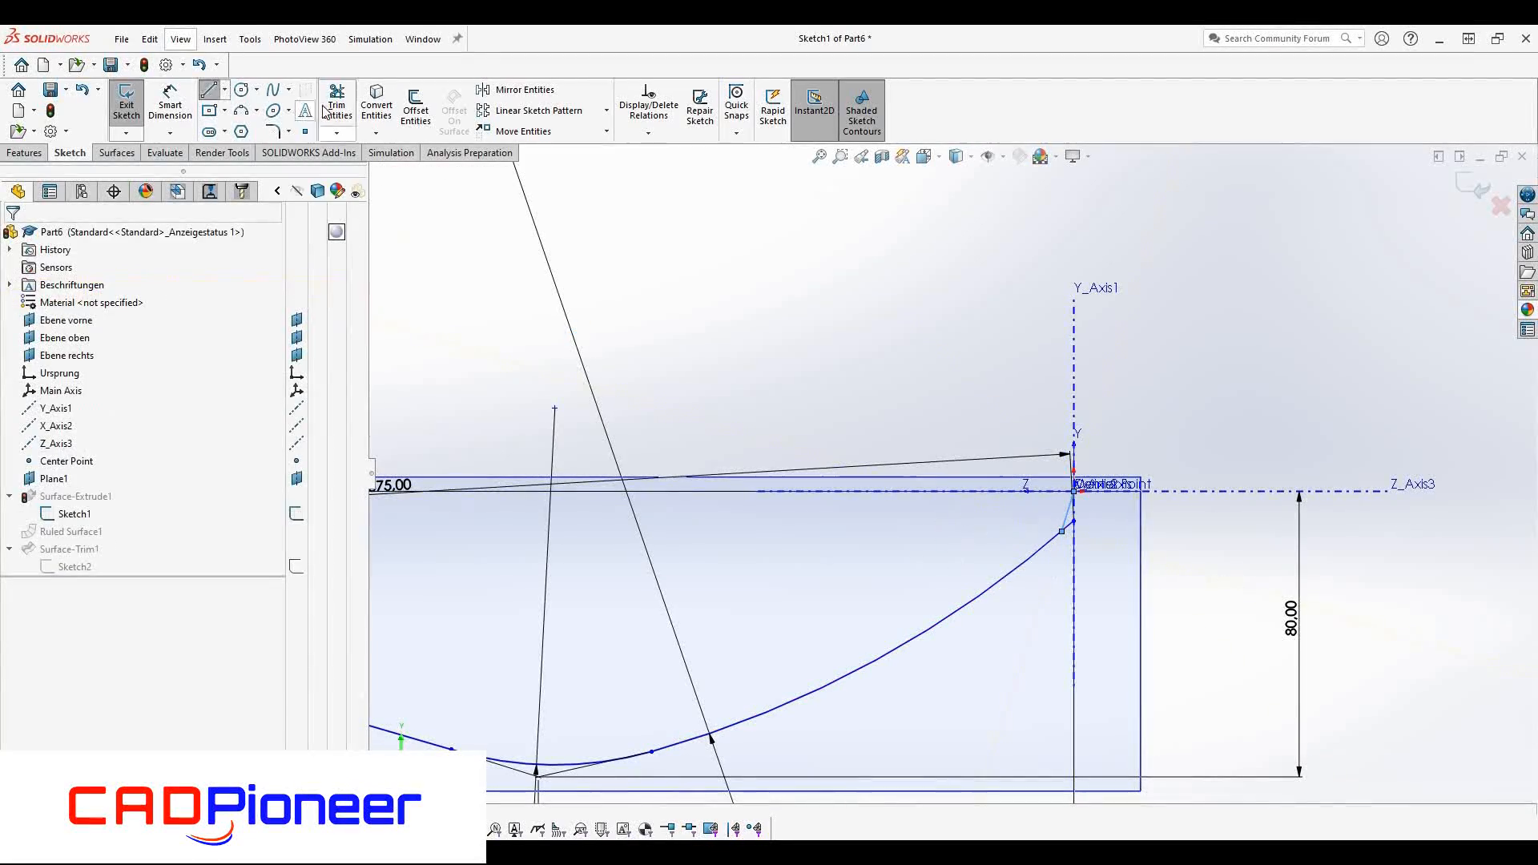
left_click(336, 104)
scroll(1131, 578, "up", 5)
scroll(1012, 514, "down", 9)
left_click_drag(940, 433, 112, 169)
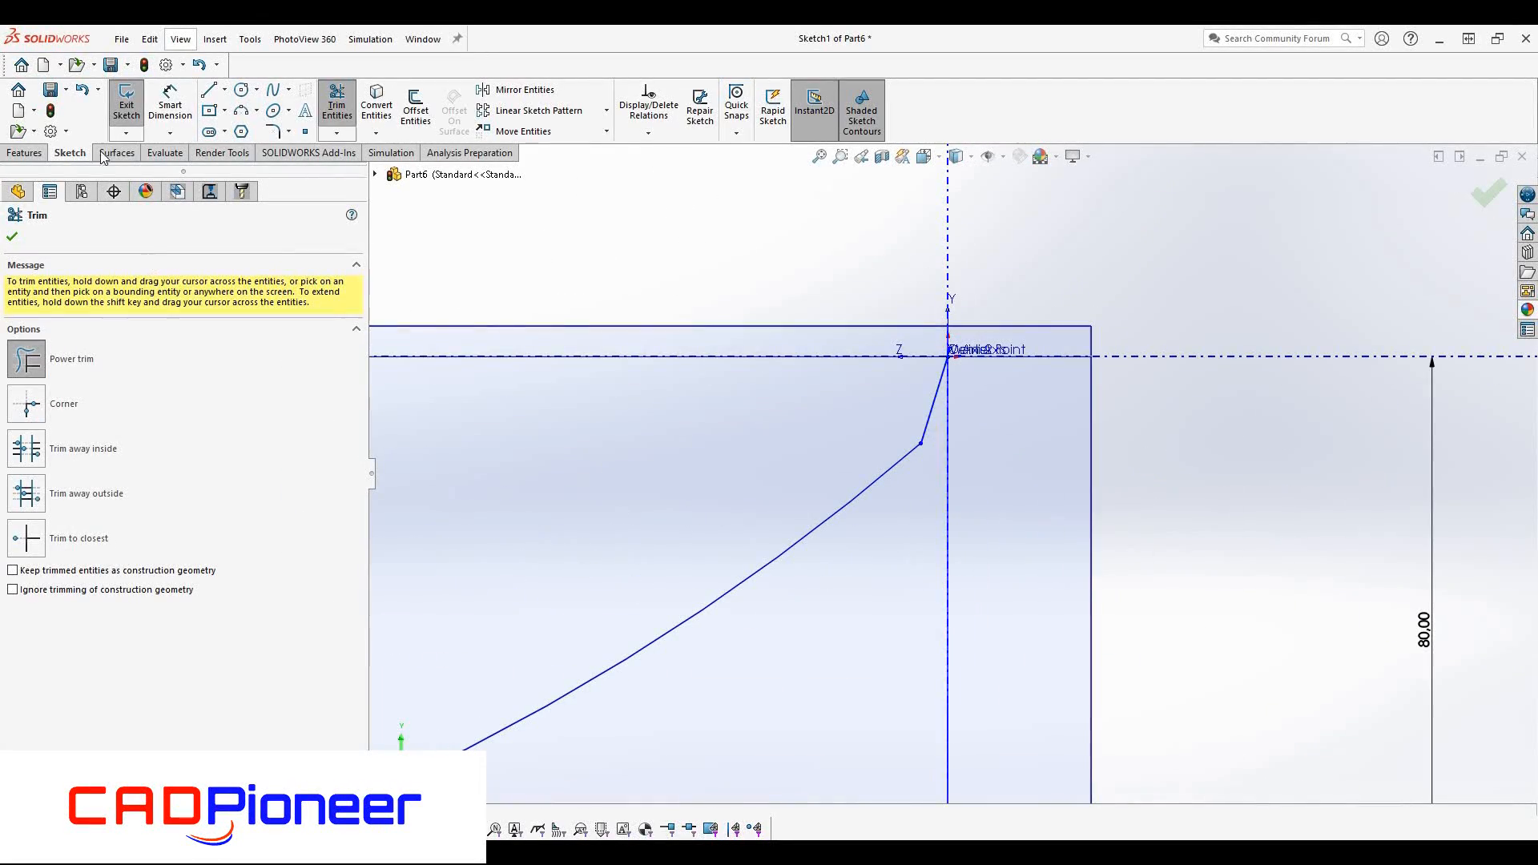
Dimension the corner between the short line and the arc 15 mm below the horizontal axis
left_click(904, 356)
left_click(921, 443)
left_click(1018, 391)
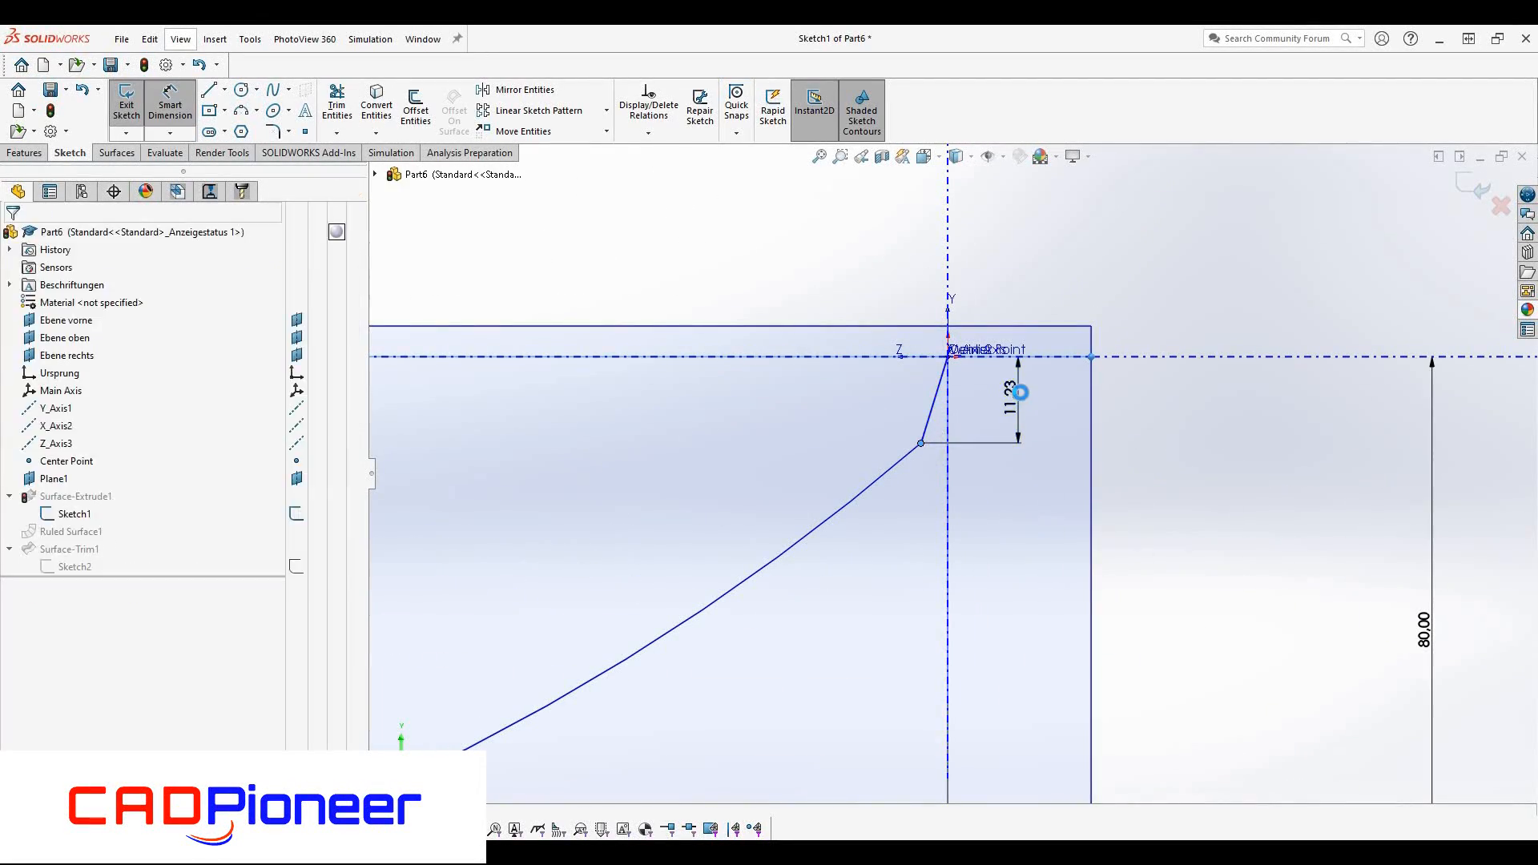
type("15")
key("Return")
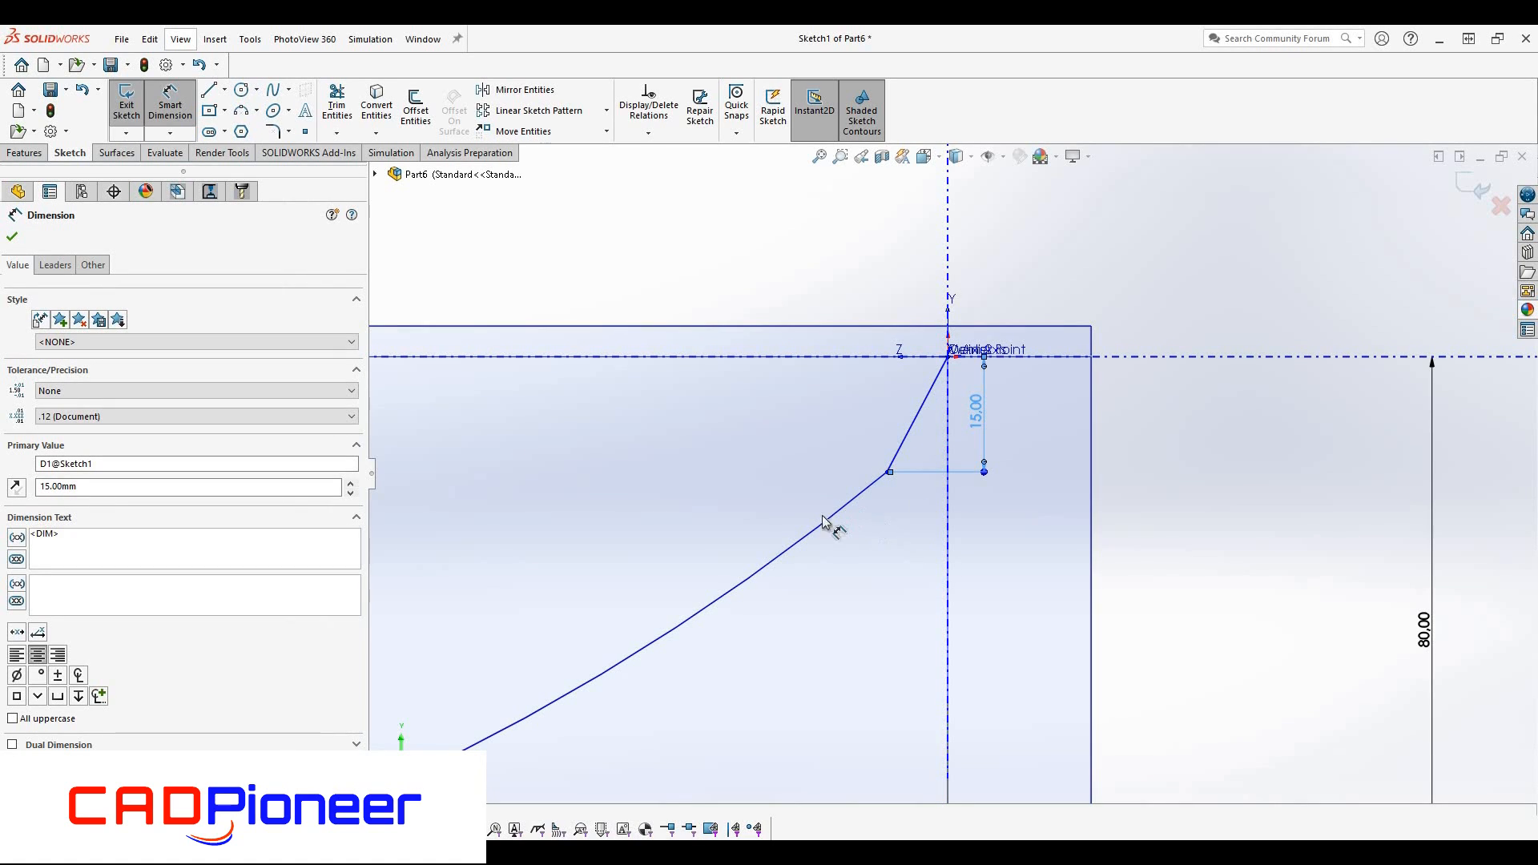
Dimension the same corner 15 mm horizontally from the vertical axis, and change that dimension to 10 mm
left_click(887, 471)
left_click(947, 503)
left_click(999, 504)
type("15")
key("Return")
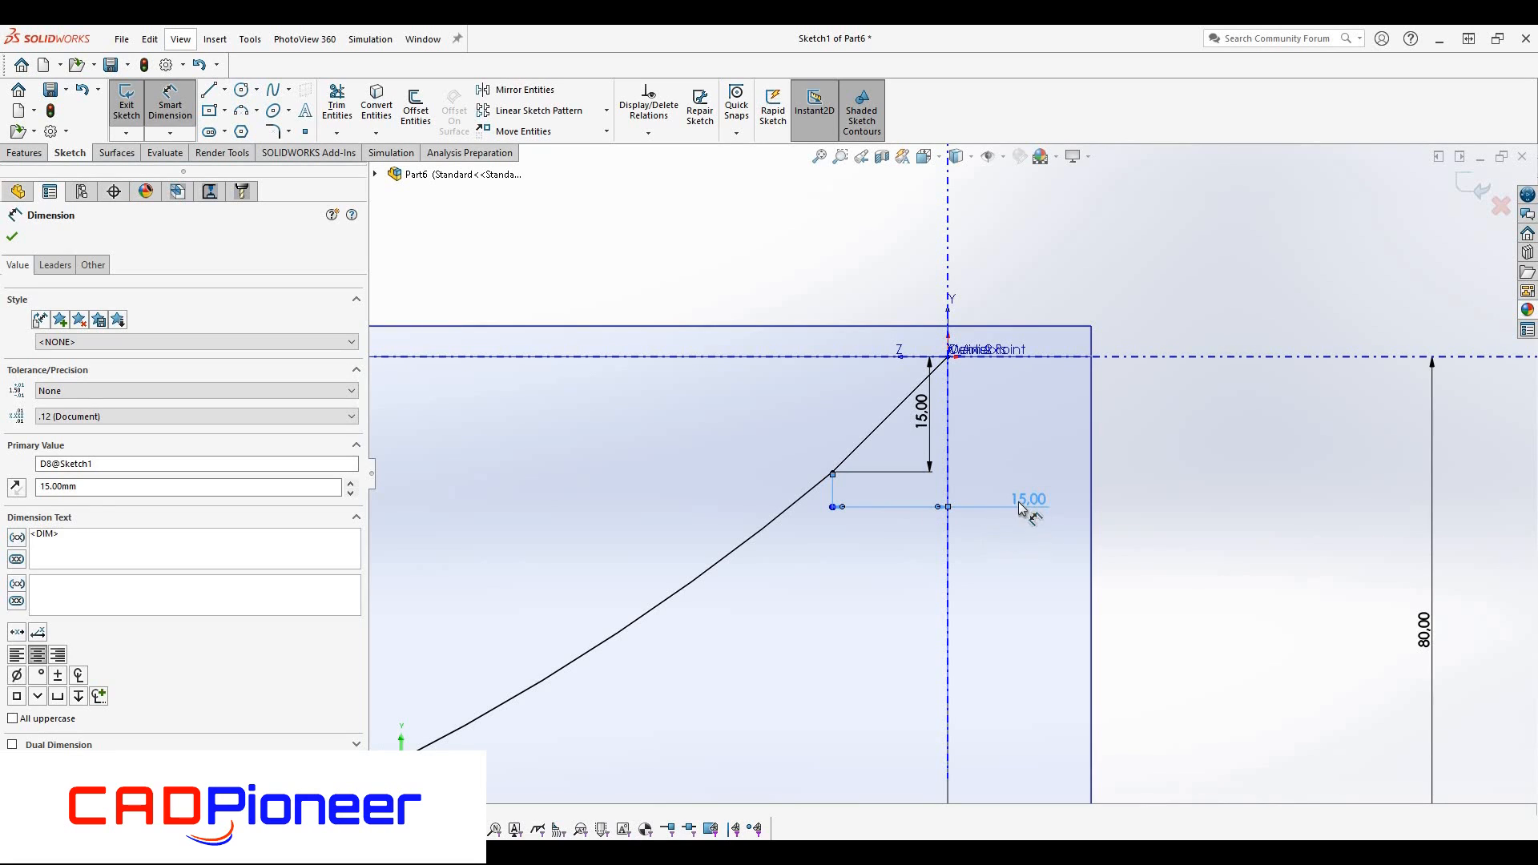
double_click(1017, 500)
type("10")
key("Return")
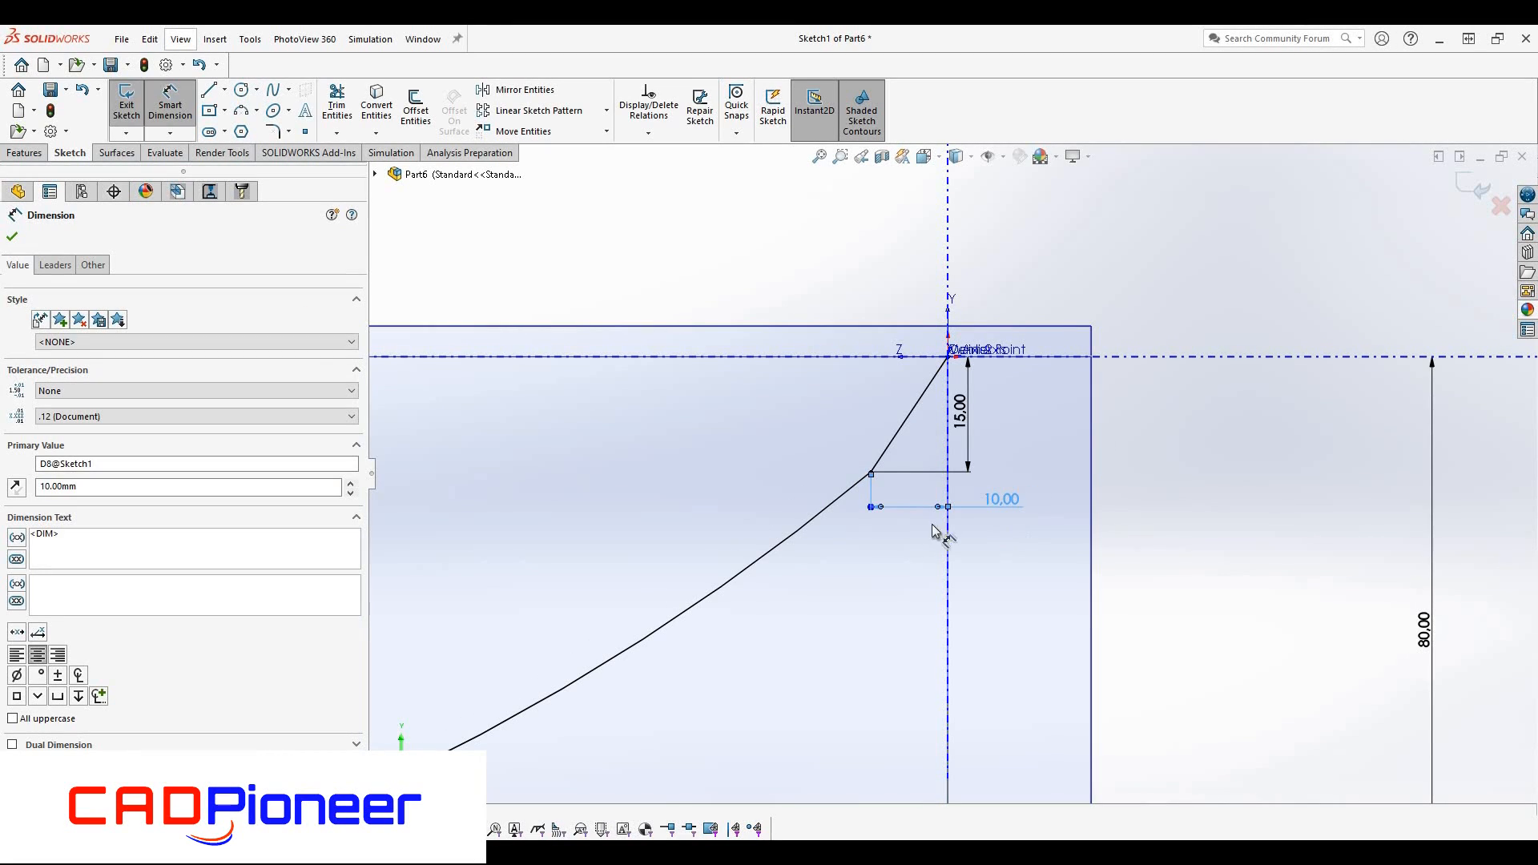
Round the corner between the short line and the arc with a 16.15 mm sketch fillet and close the sketch
left_click(273, 130)
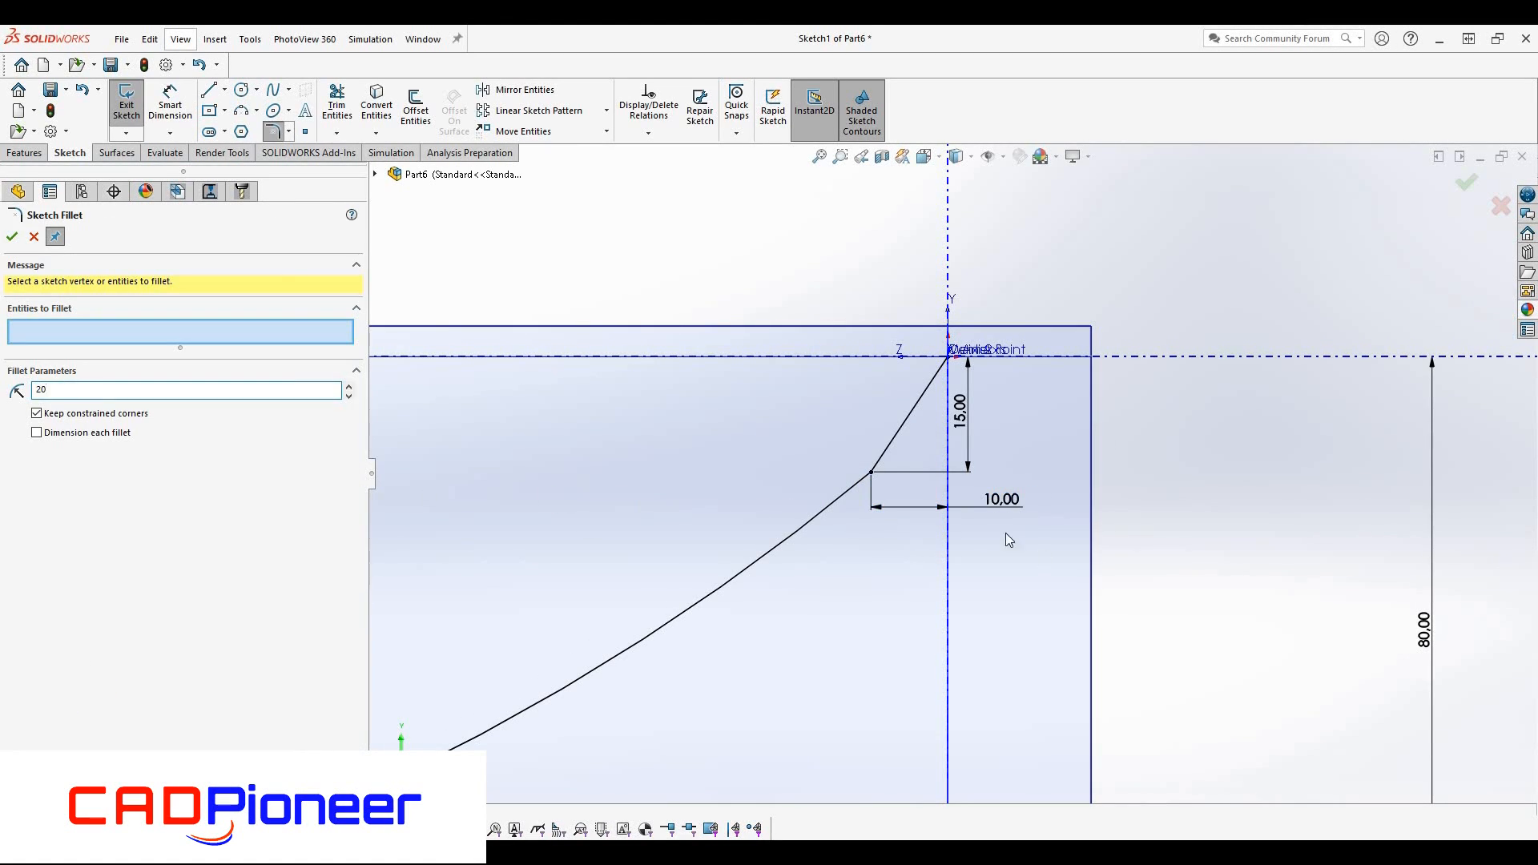
left_click(870, 473)
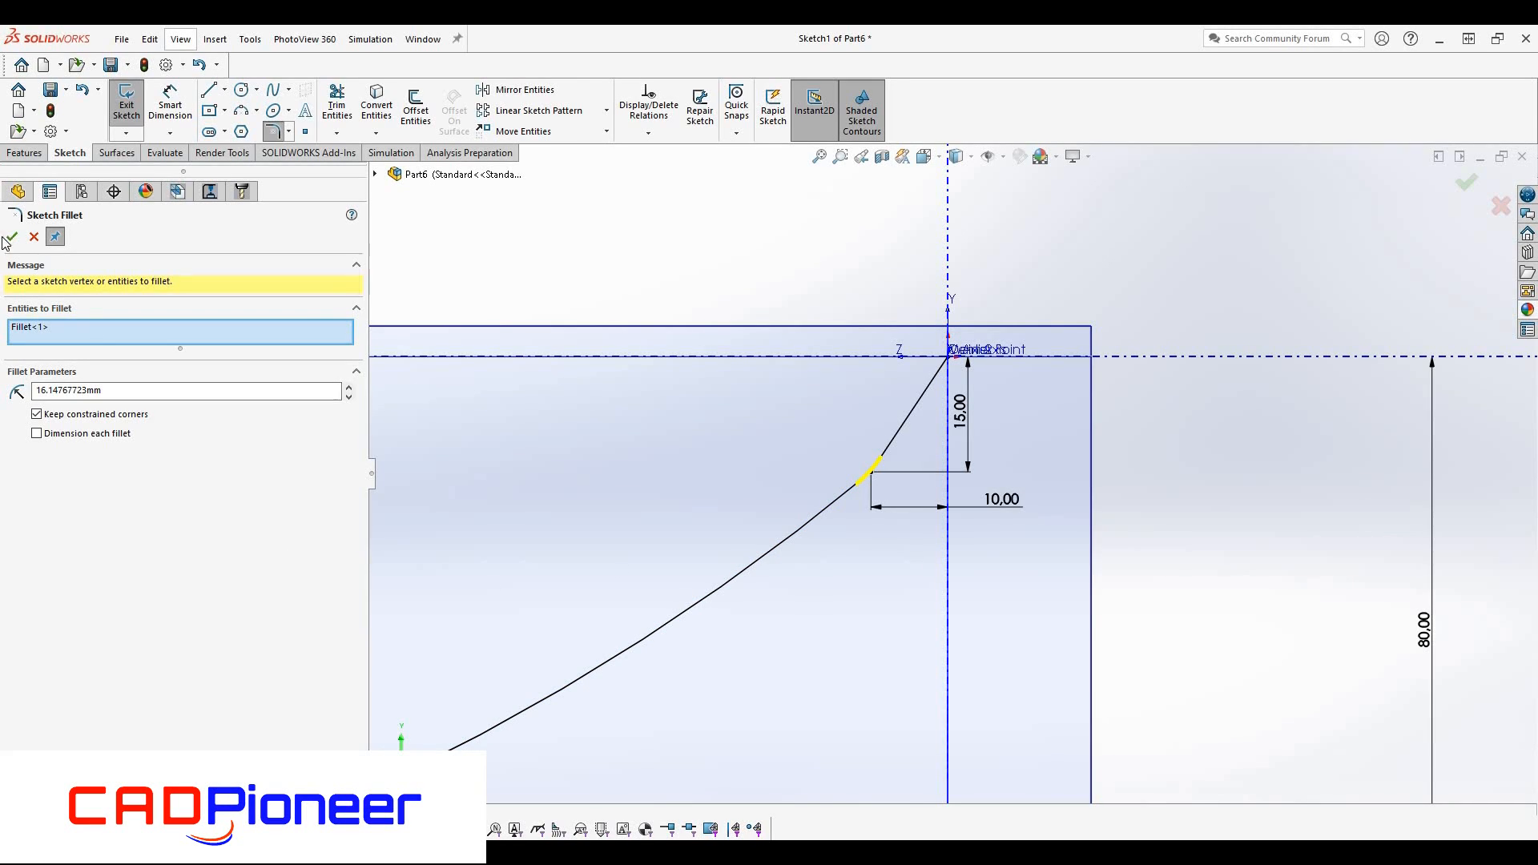
key("Escape")
left_click(1455, 196)
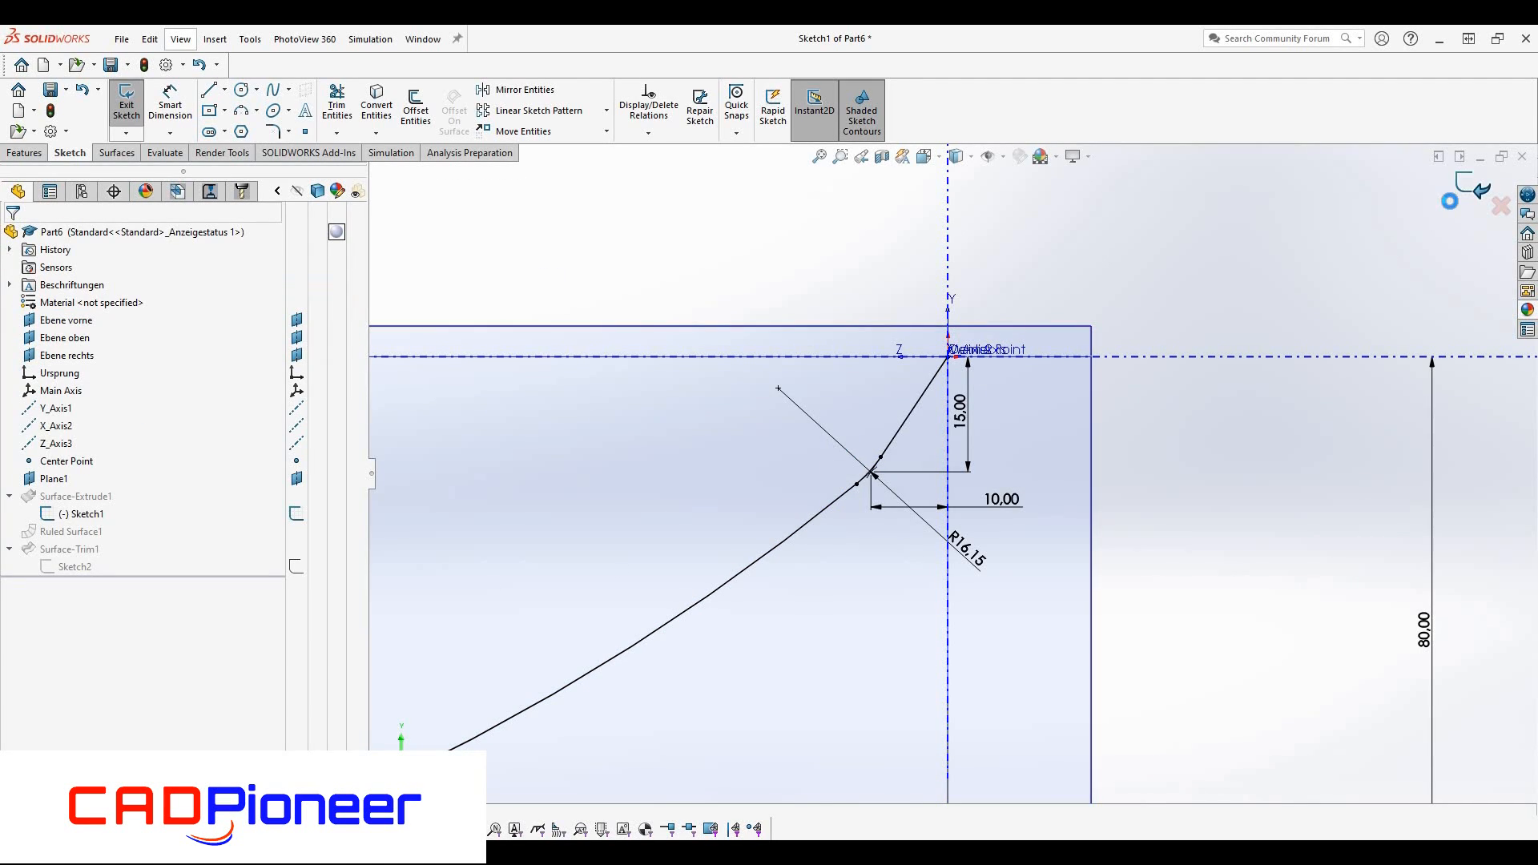
Edit the ruled surface to include the extruded surface's new edges along the fillet and the short line
scroll(919, 513, "up", 5)
middle_click_drag(783, 569, 833, 672)
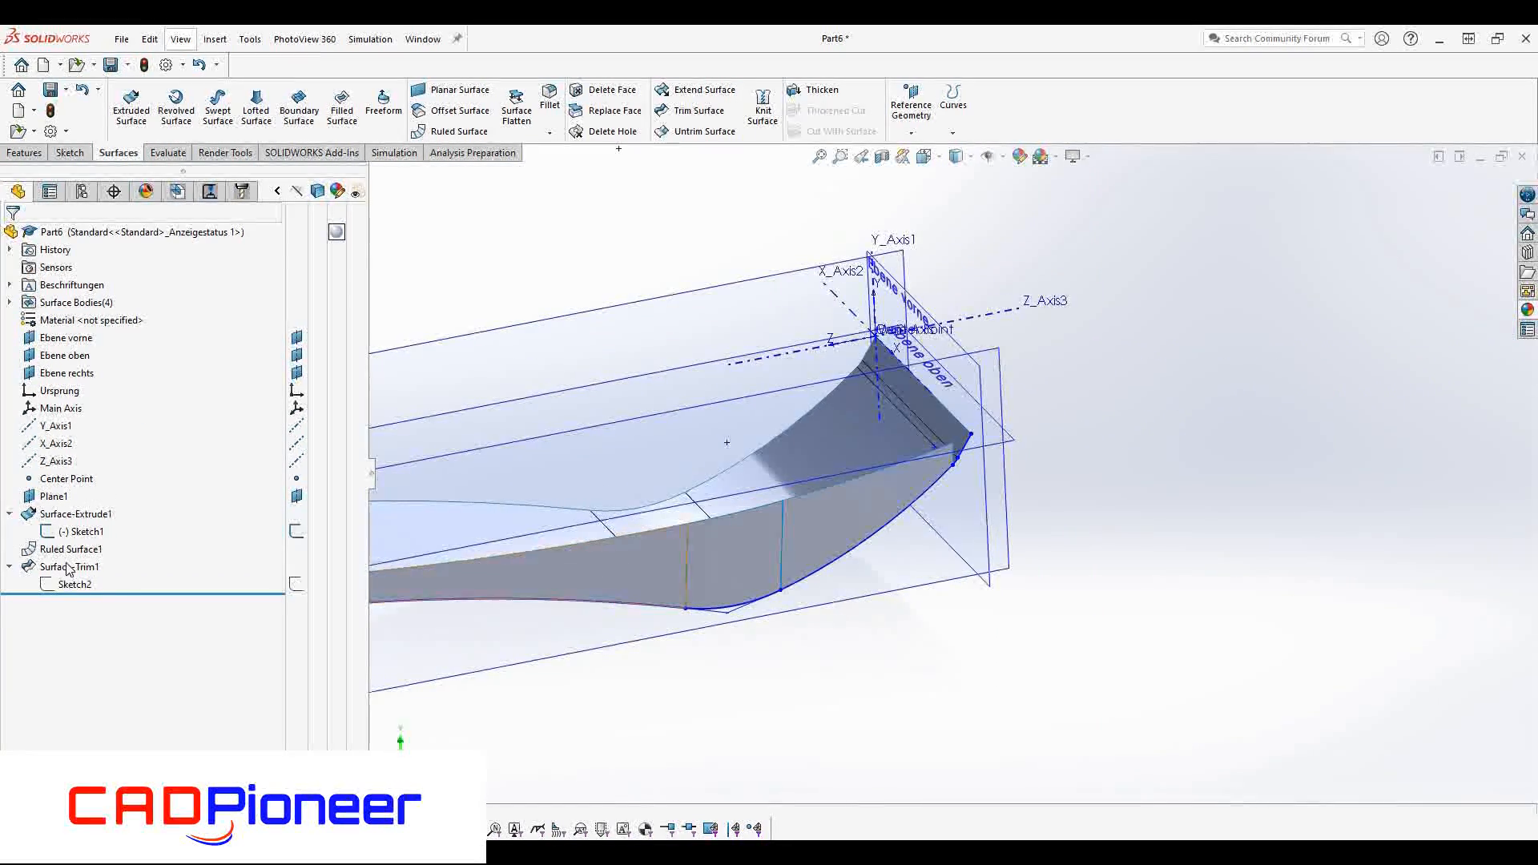
left_click(344, 527)
scroll(946, 517, "down", 5)
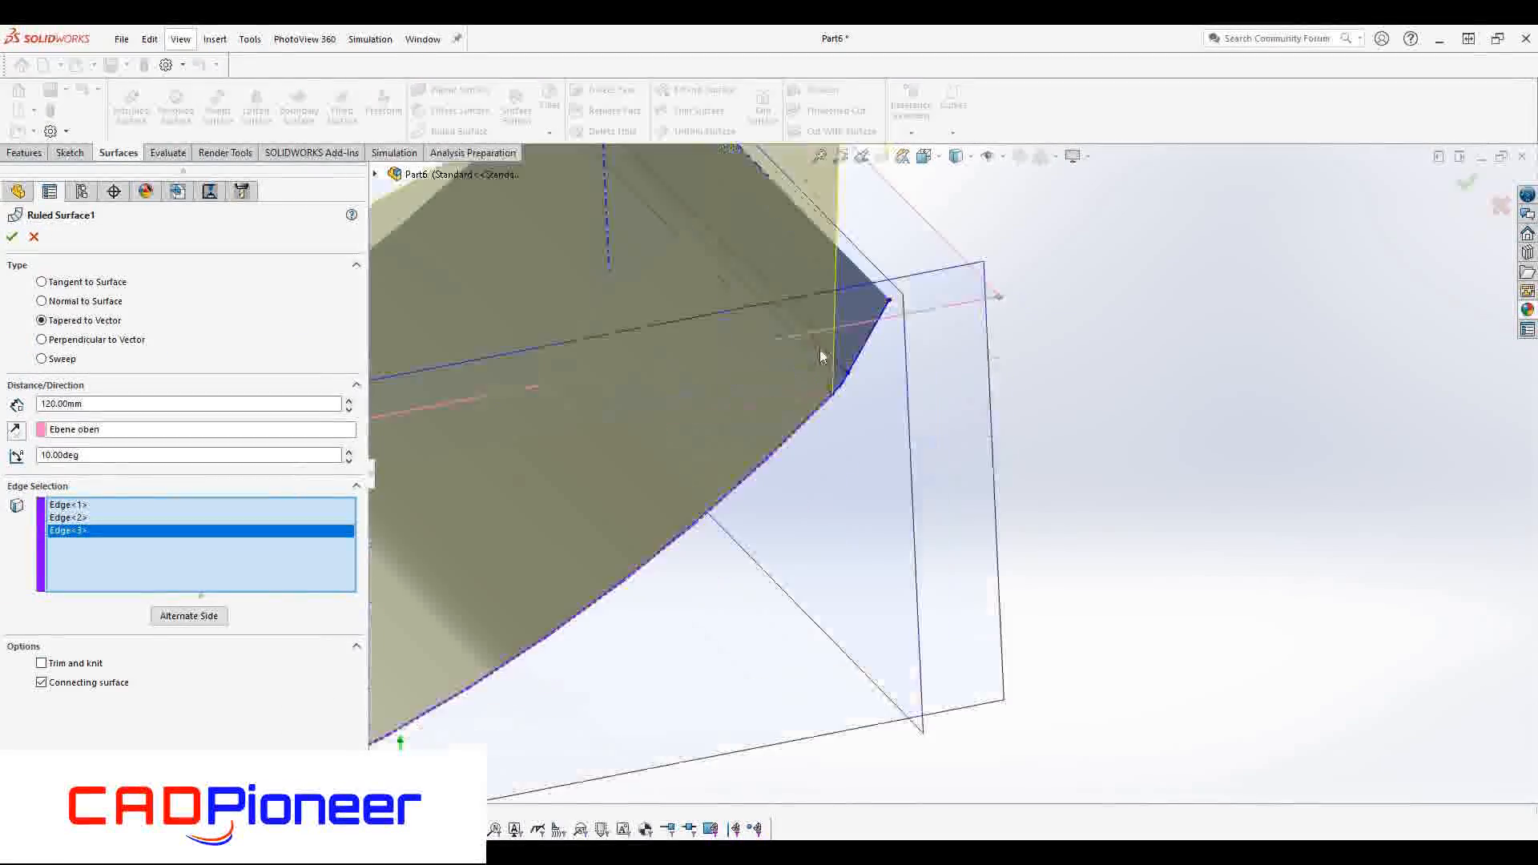
scroll(820, 351, "down", 4)
left_click(948, 495)
left_click(939, 469)
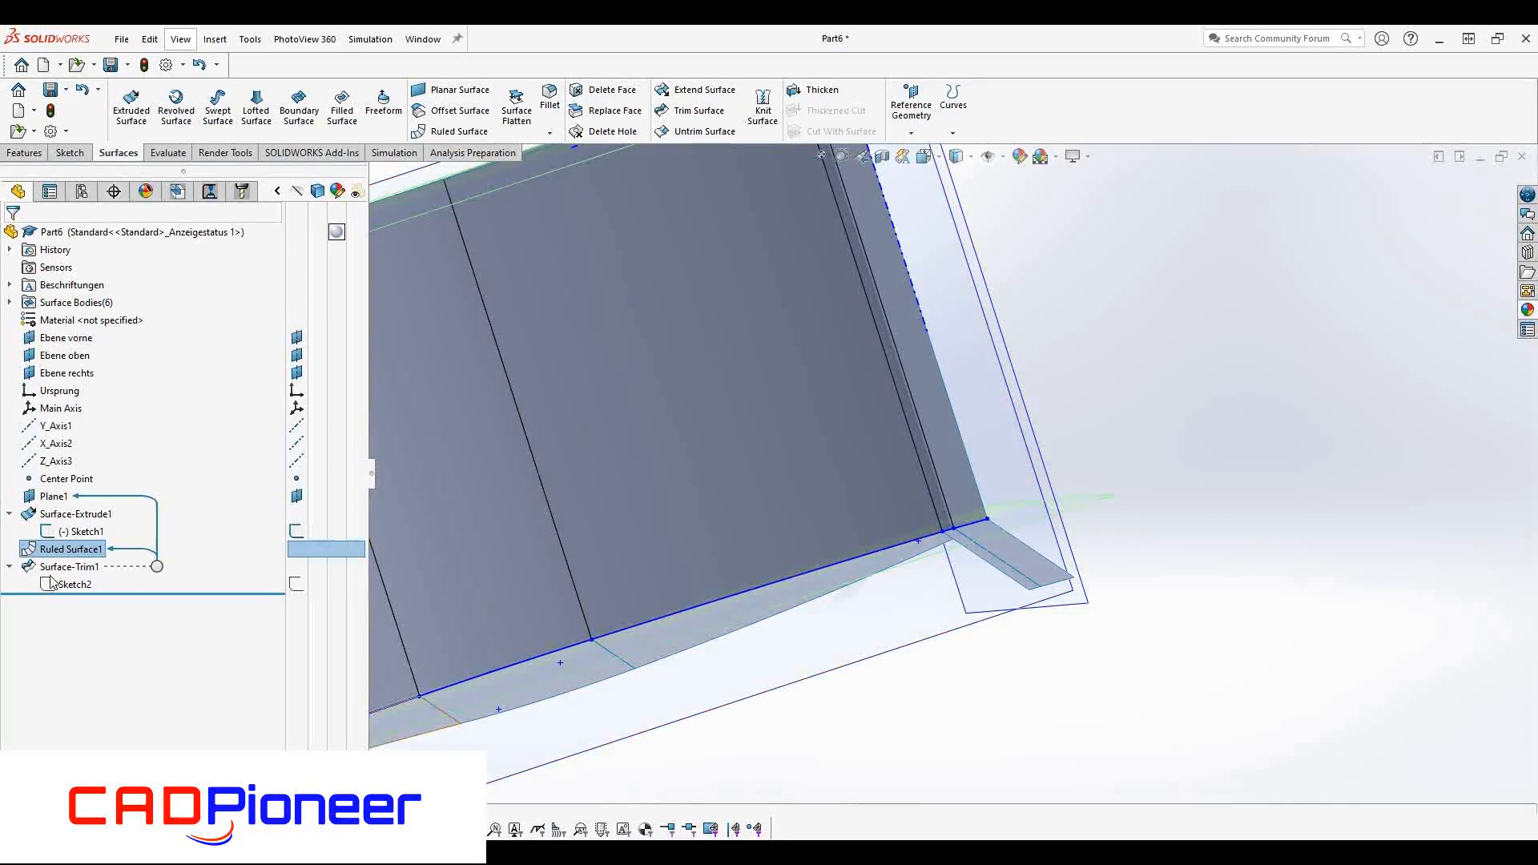
Edit the surface trim so that the outer parts of the two new ruled faces are removed as well
left_click(55, 568)
left_click(61, 517)
middle_click_drag(847, 634, 933, 485)
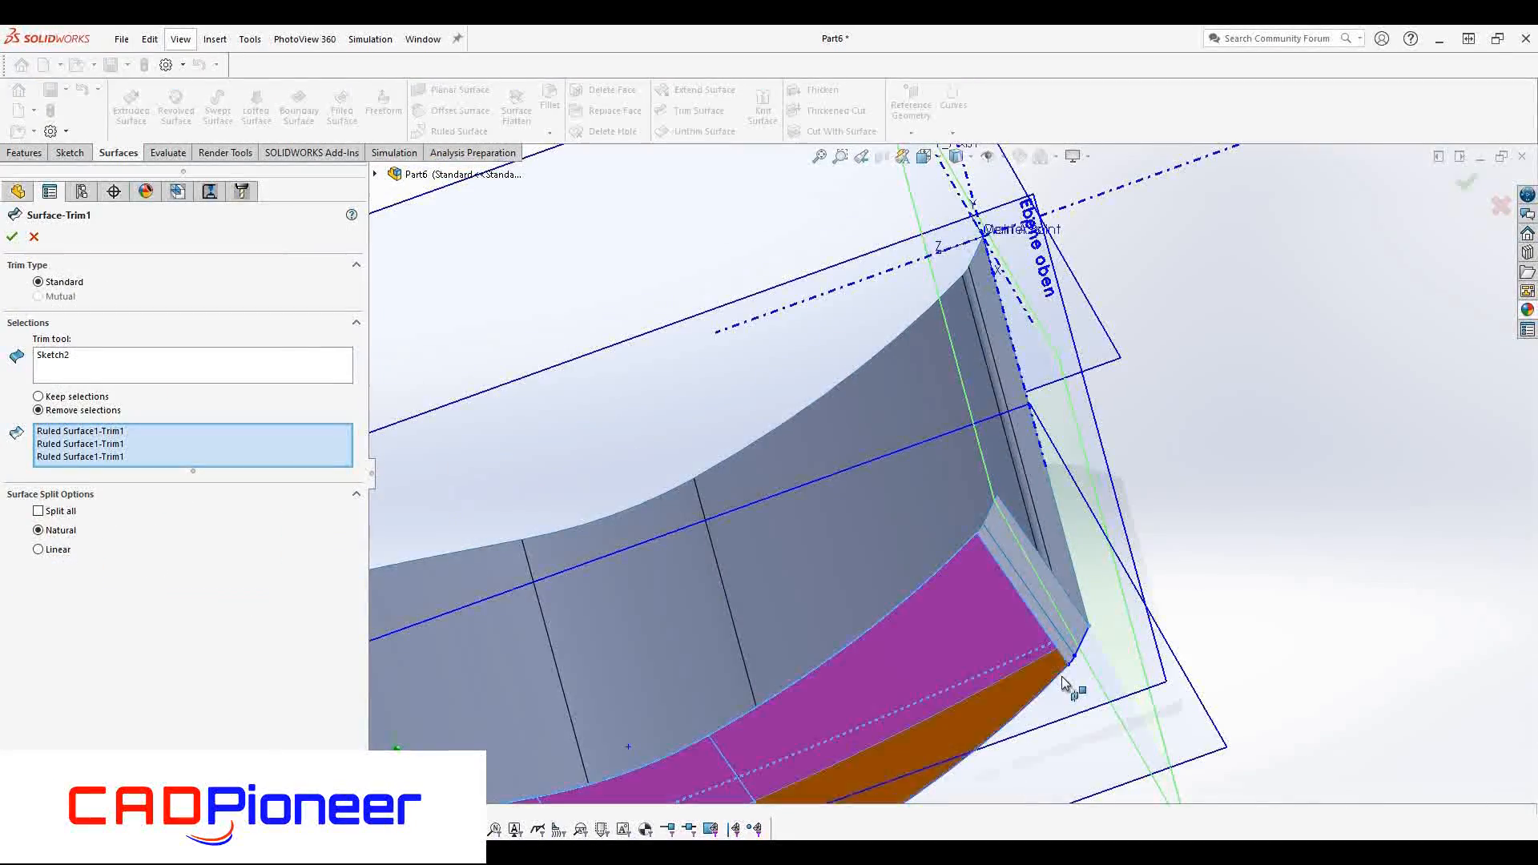
scroll(1060, 676, "down", 2)
left_click(1016, 559)
left_click(1020, 530)
left_click(13, 237)
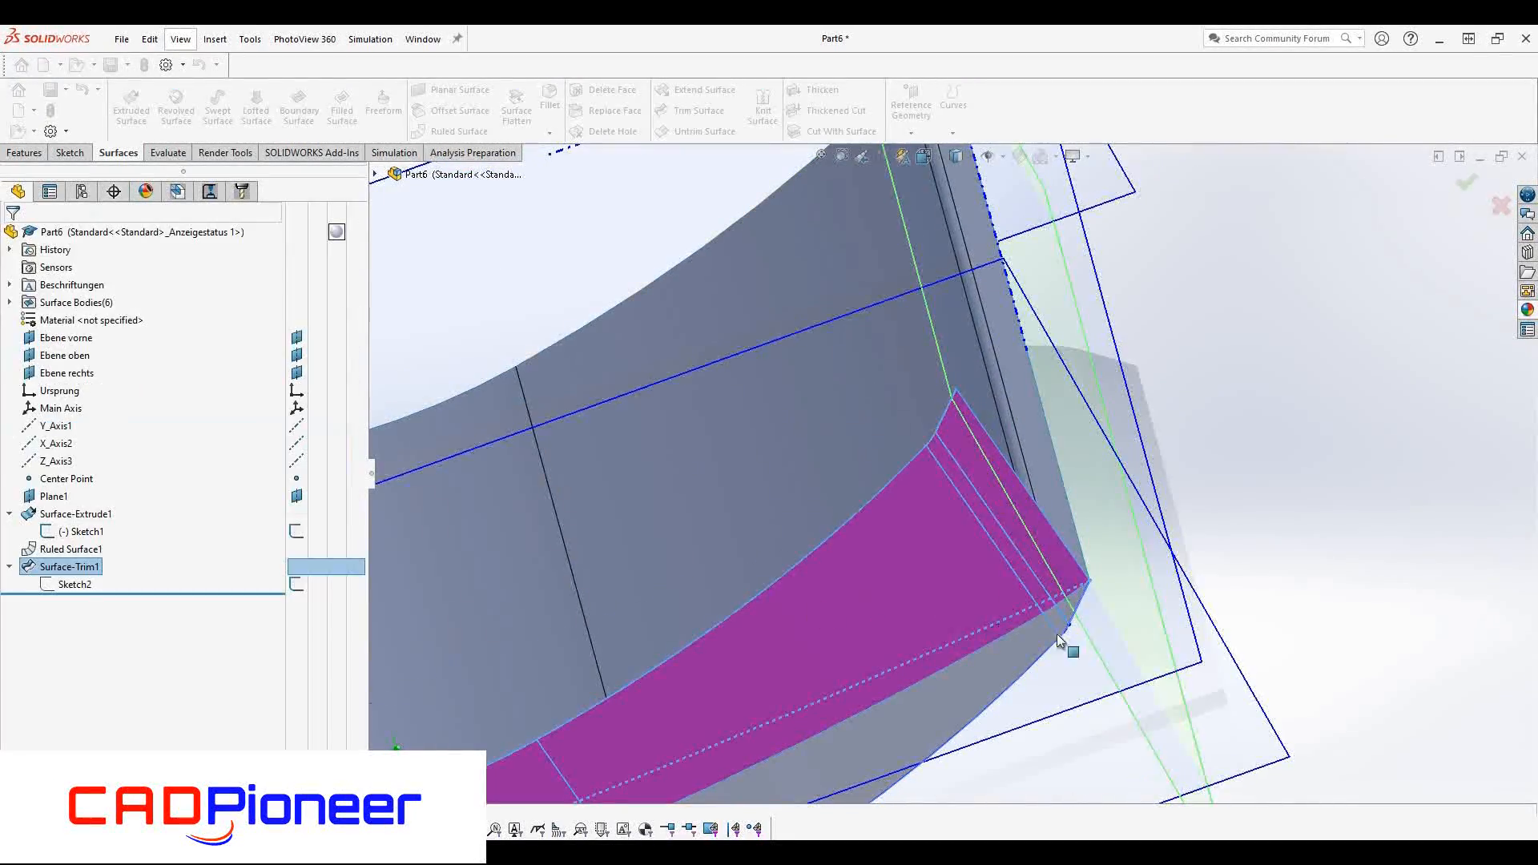
Knit the extruded surface and all trimmed ruled side surfaces together into one surface body
scroll(1056, 633, "up", 3)
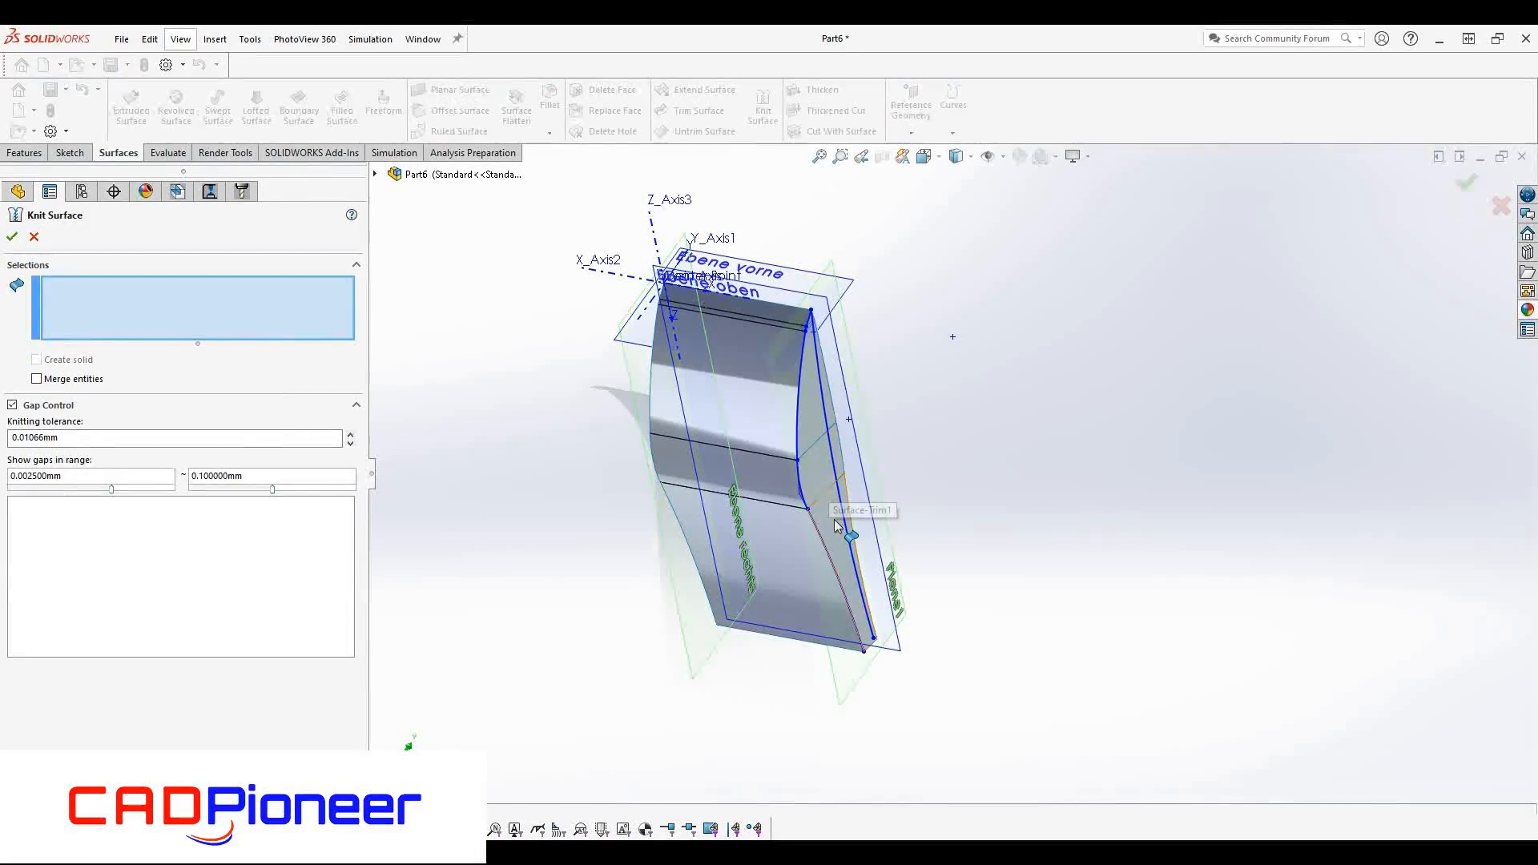
left_click(841, 561)
left_click(810, 439)
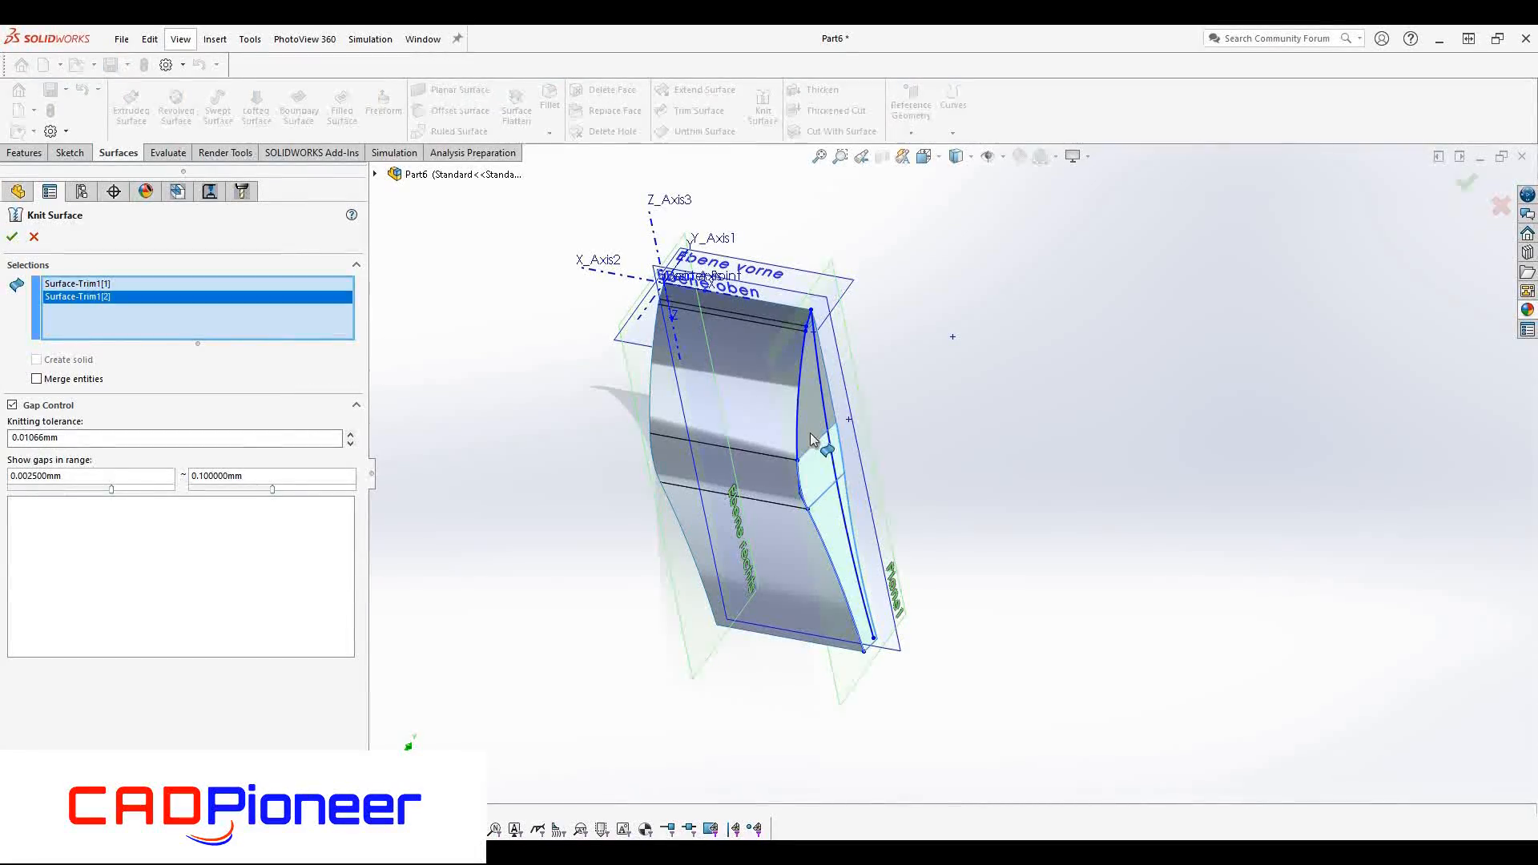
left_click(779, 330)
left_click_drag(564, 208, 929, 726)
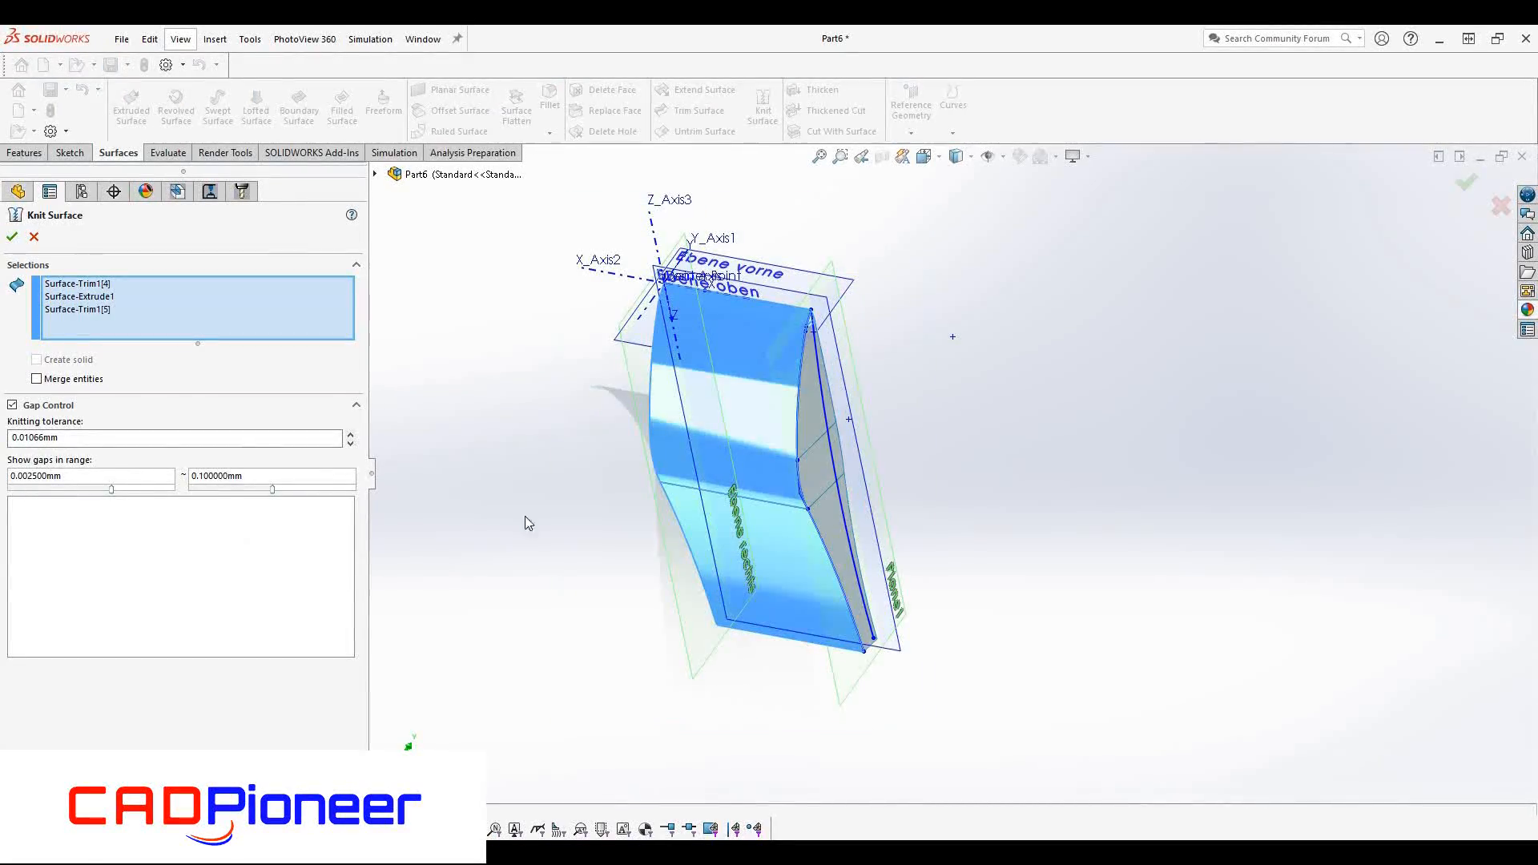
left_click(850, 586)
left_click(817, 482)
left_click(812, 409)
scroll(820, 344, "up", 2)
scroll(867, 403, "down", 10)
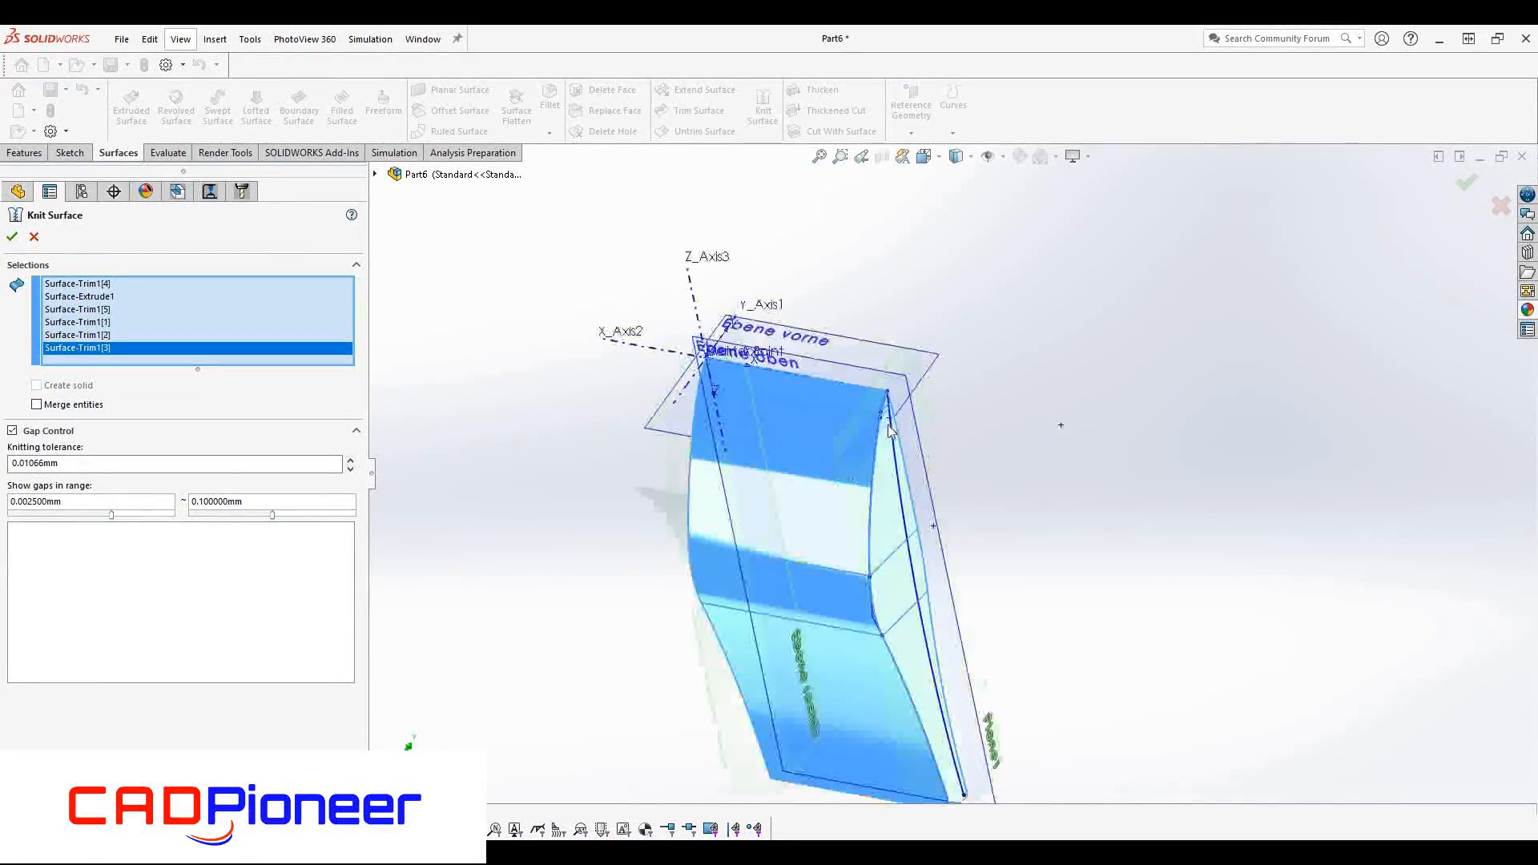
key("Return")
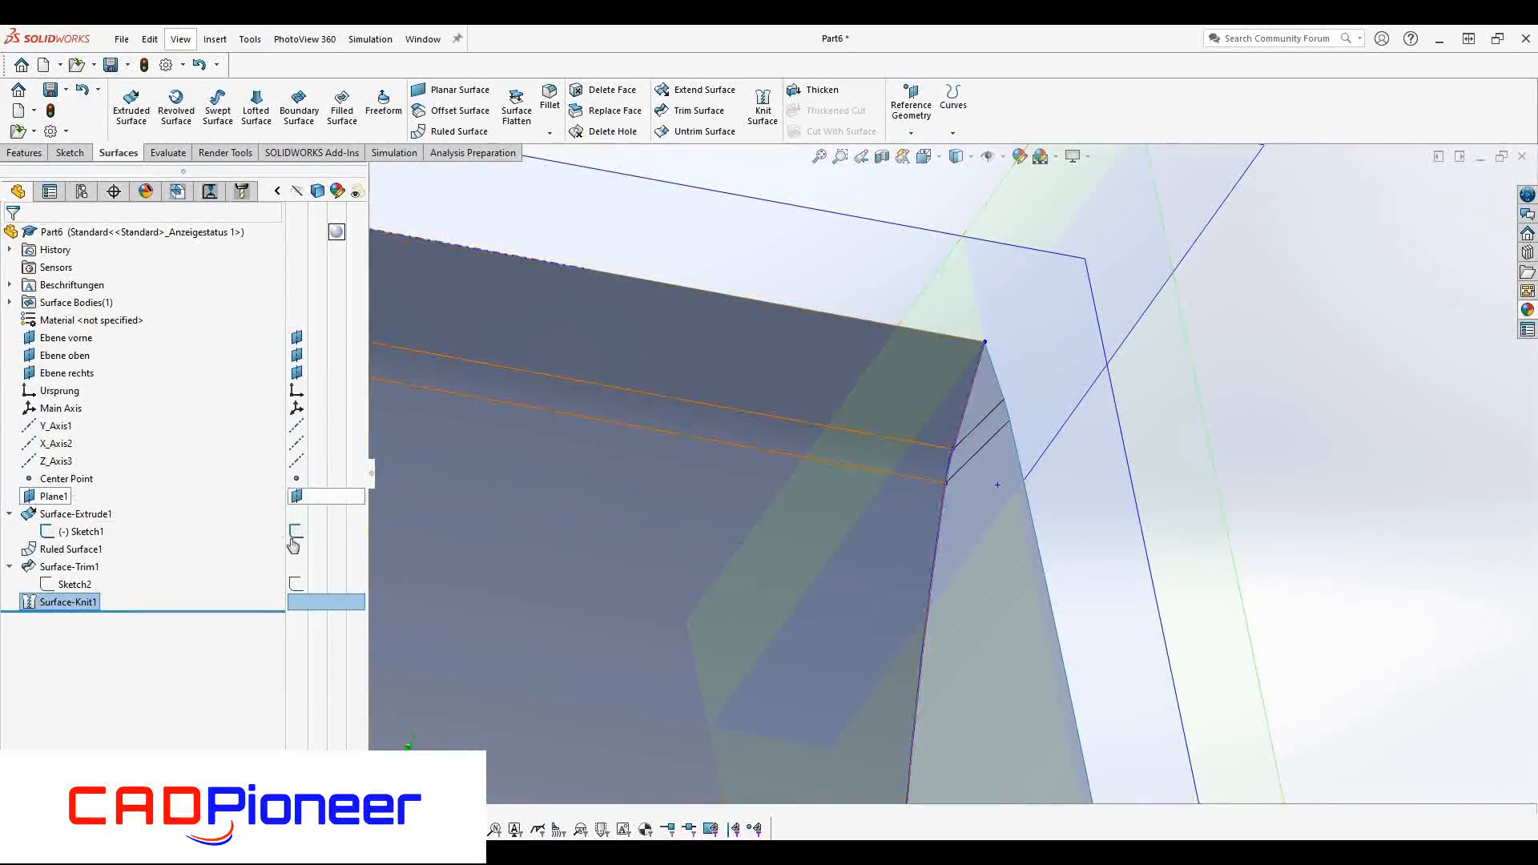
Fillet the edge between the main surface and the side wall with a 10 mm radius, using tangent propagation
left_click(959, 425)
type("10")
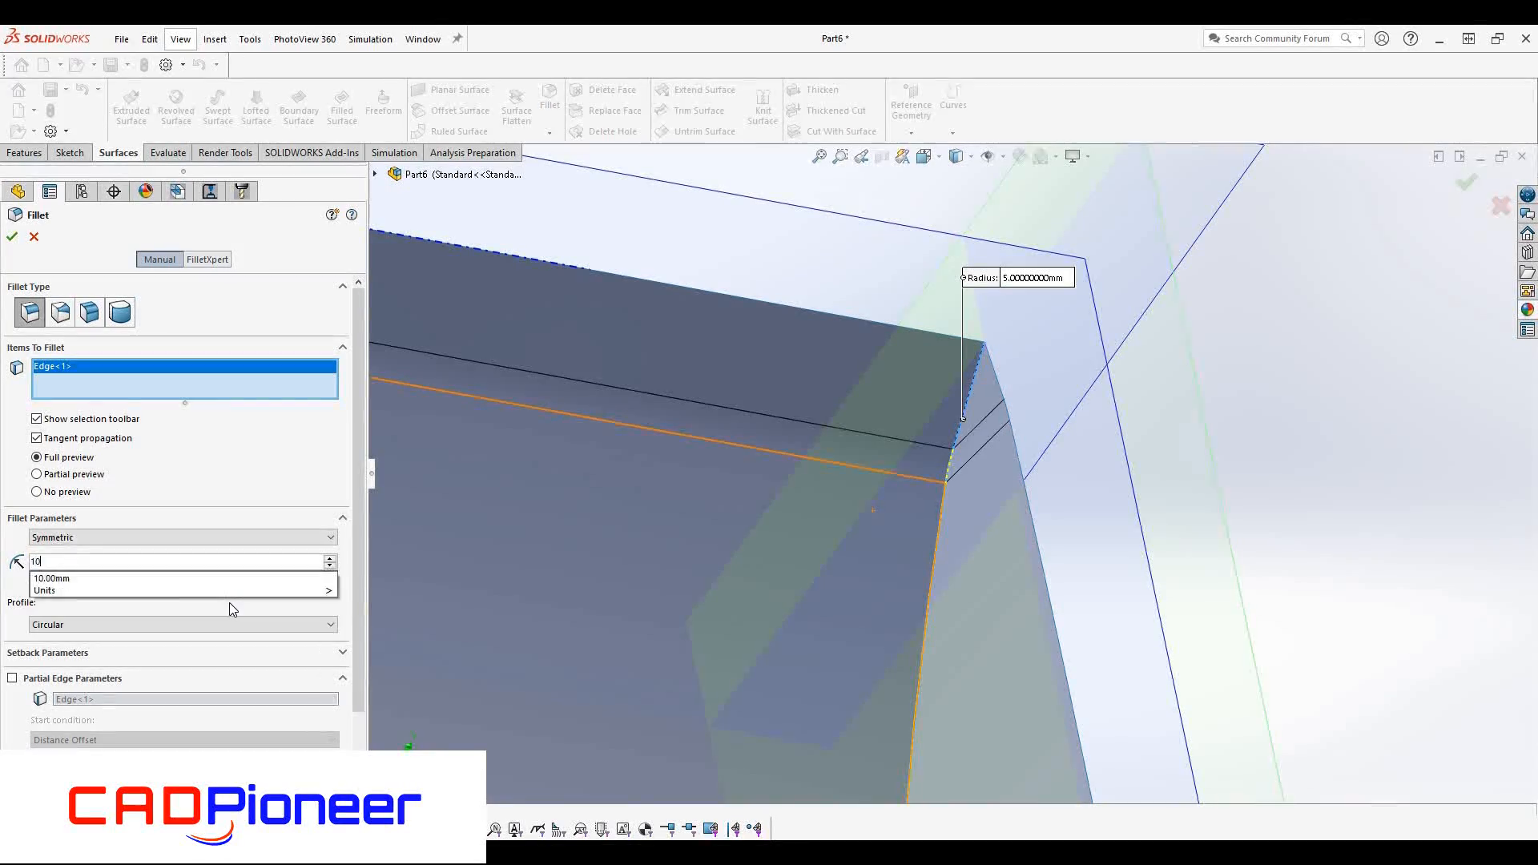
key("Return")
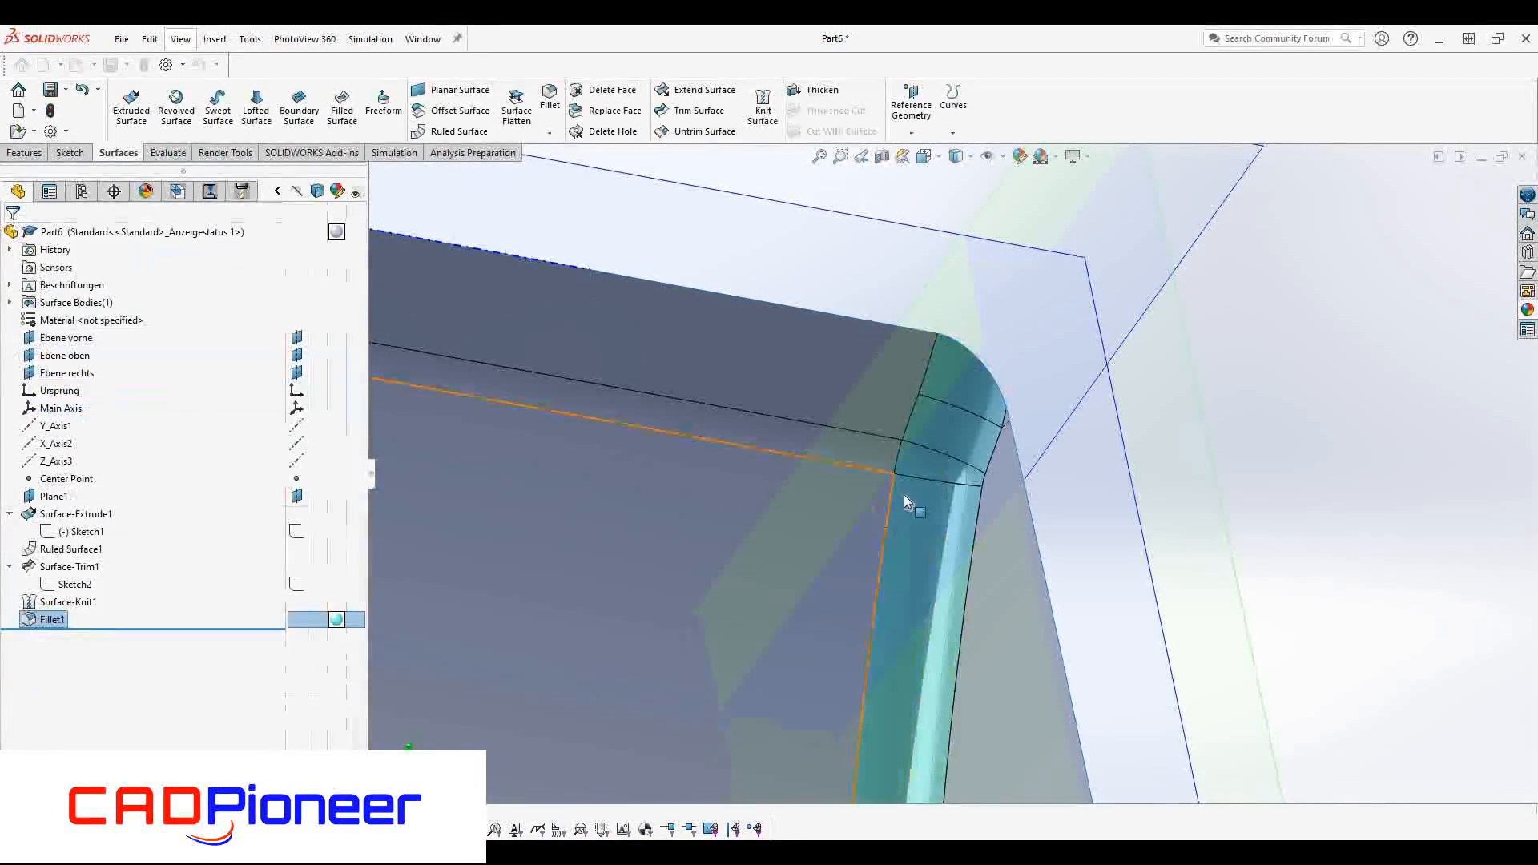
scroll(911, 505, "up", 8)
middle_click_drag(915, 509, 966, 688)
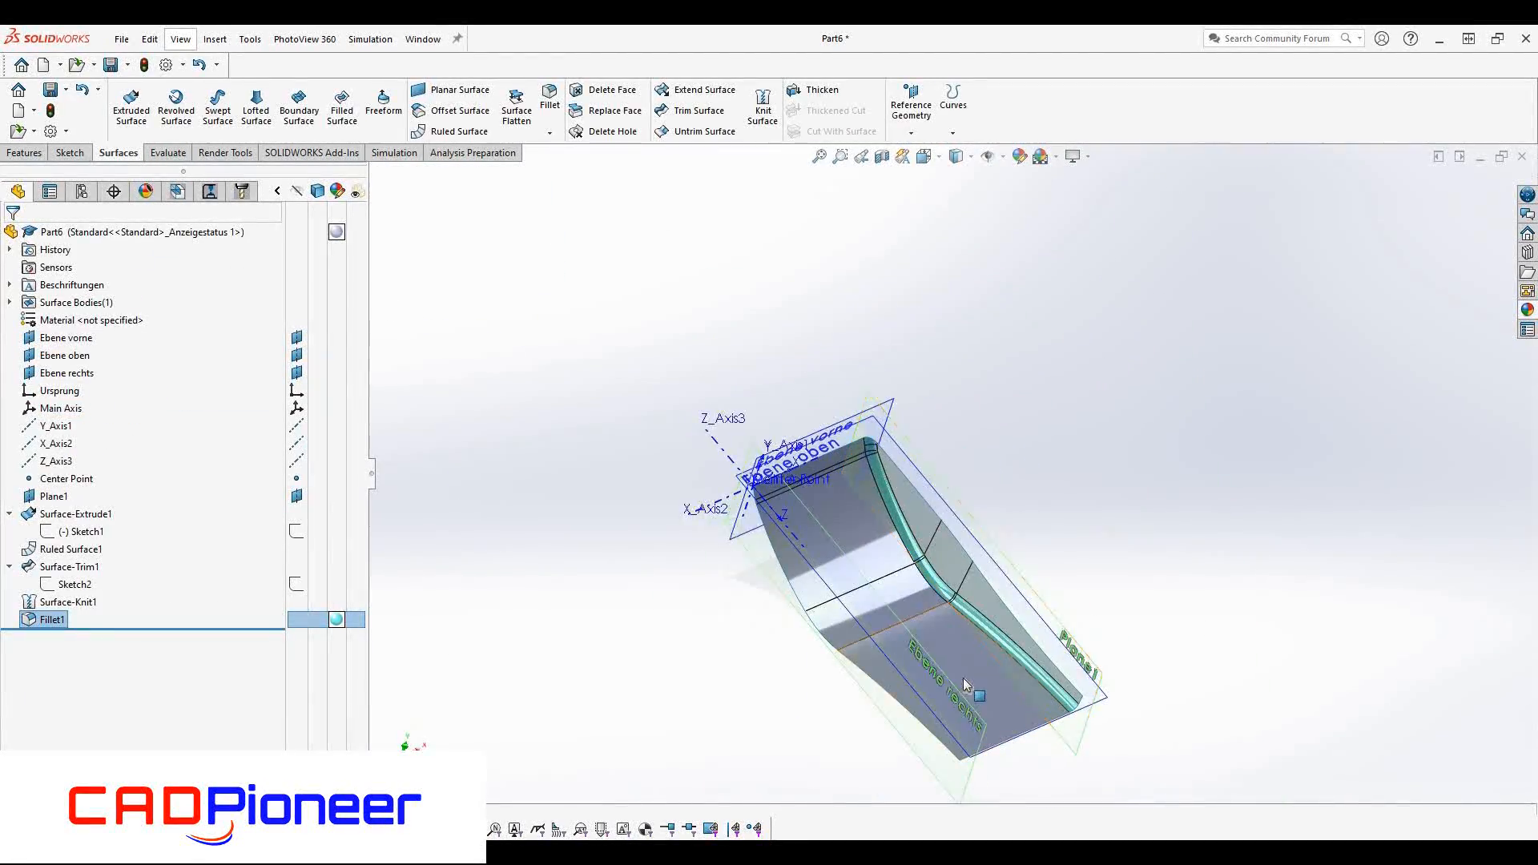
Sketch a straight lengthwise slot over the main surface on Ebene oben, about 80 mm wide and about 228 mm between centres
scroll(977, 691, "down", 1)
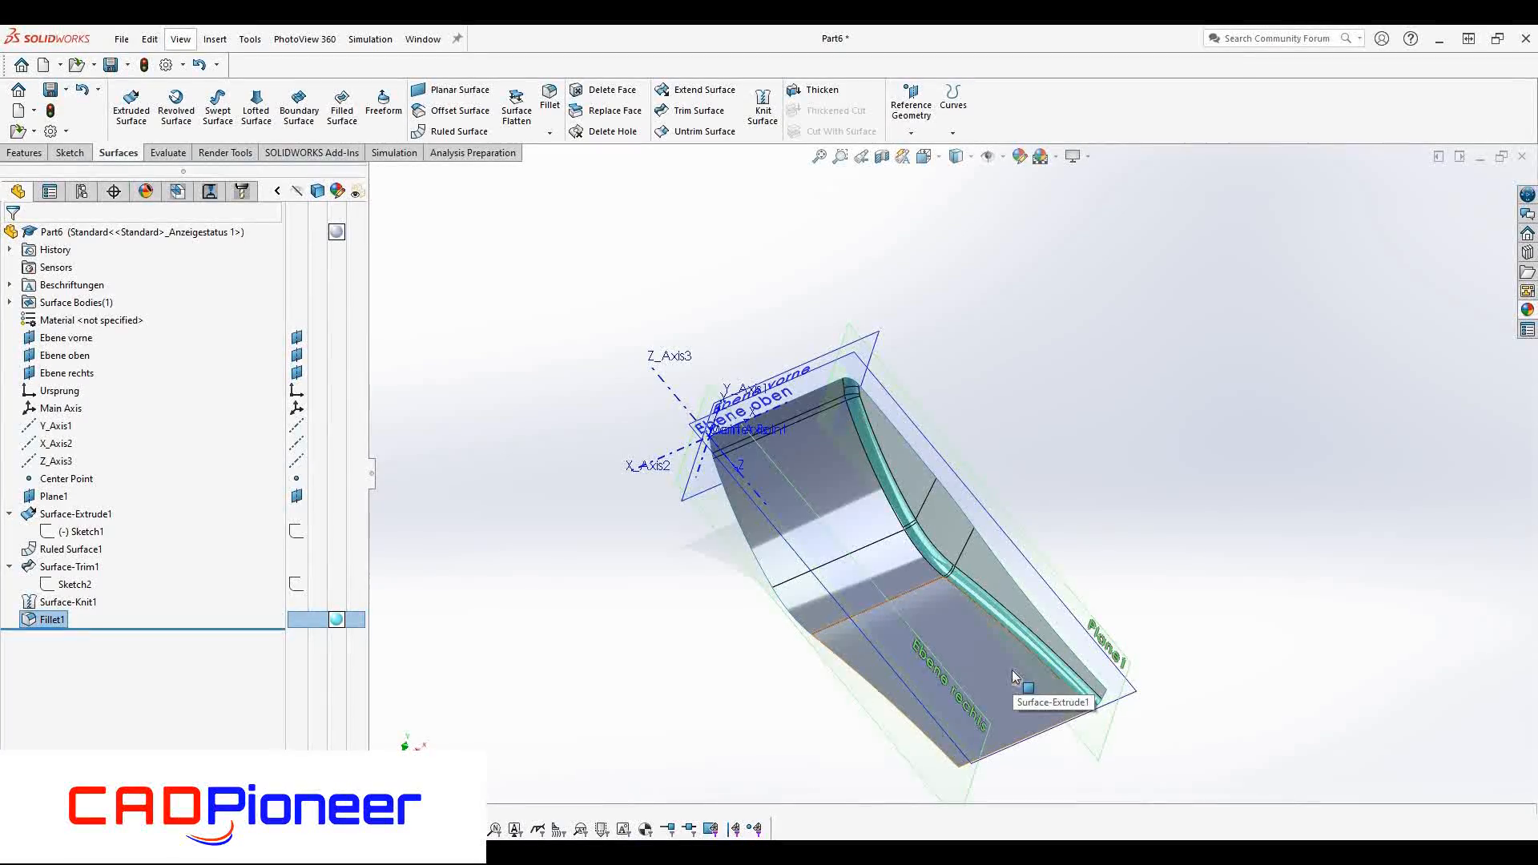
middle_click_drag(773, 643, 786, 594)
left_click(859, 621)
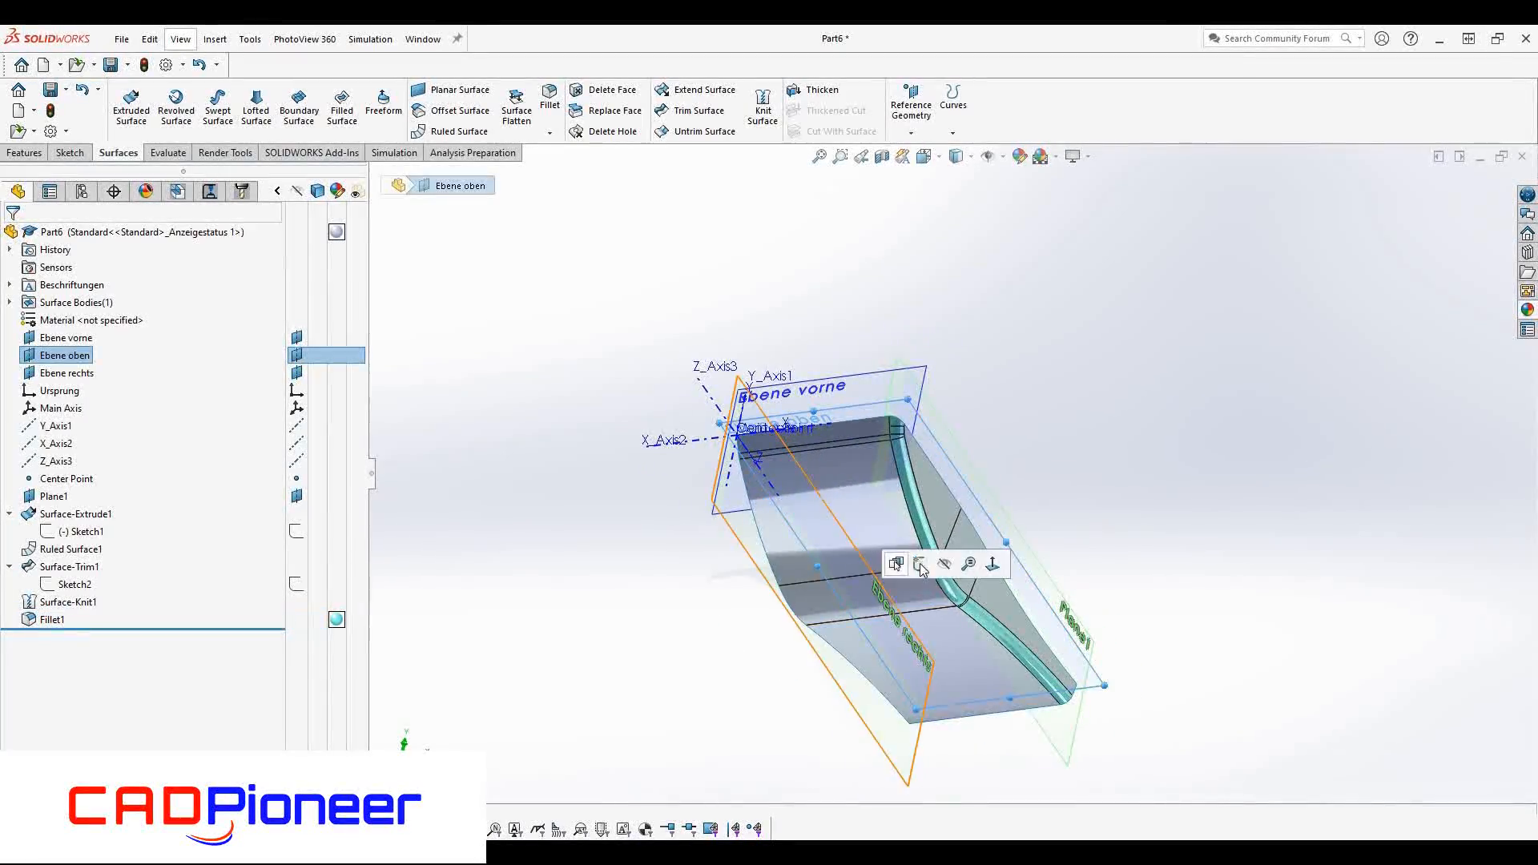
left_click(919, 562)
left_click(209, 131)
left_click(985, 338)
left_click(985, 685)
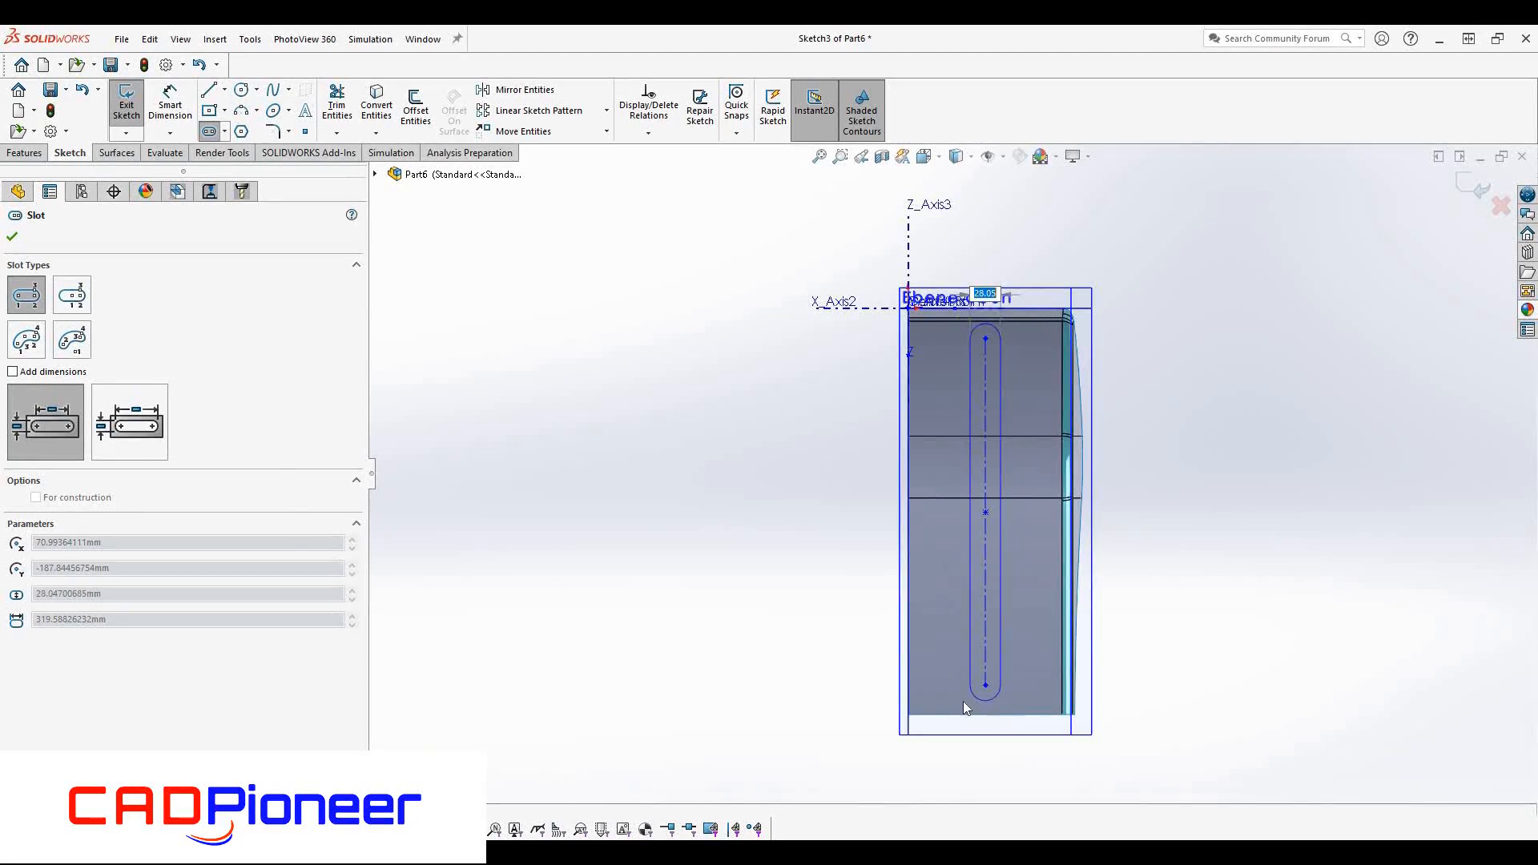
left_click(967, 700)
key("Escape")
middle_click_drag(968, 699, 976, 641)
scroll(975, 642, "up", 3)
key("Escape")
left_click_drag(952, 604, 919, 605)
Dimension the slot with a width of 30 mm and a centre-to-centre length of 275 mm
left_click(178, 111)
left_click(975, 589)
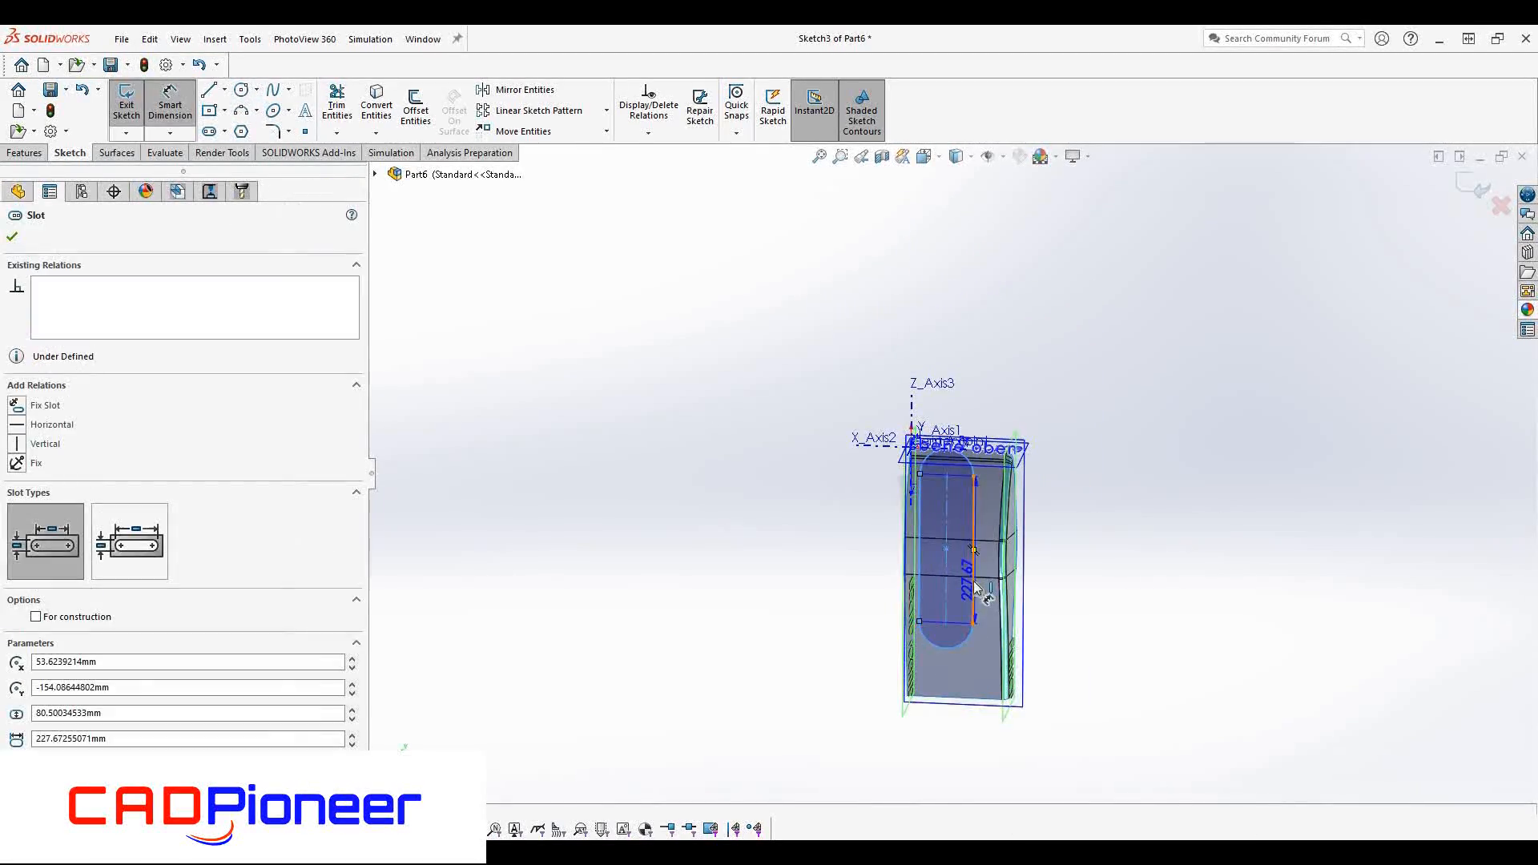
left_click(950, 749)
type("30")
key("Return")
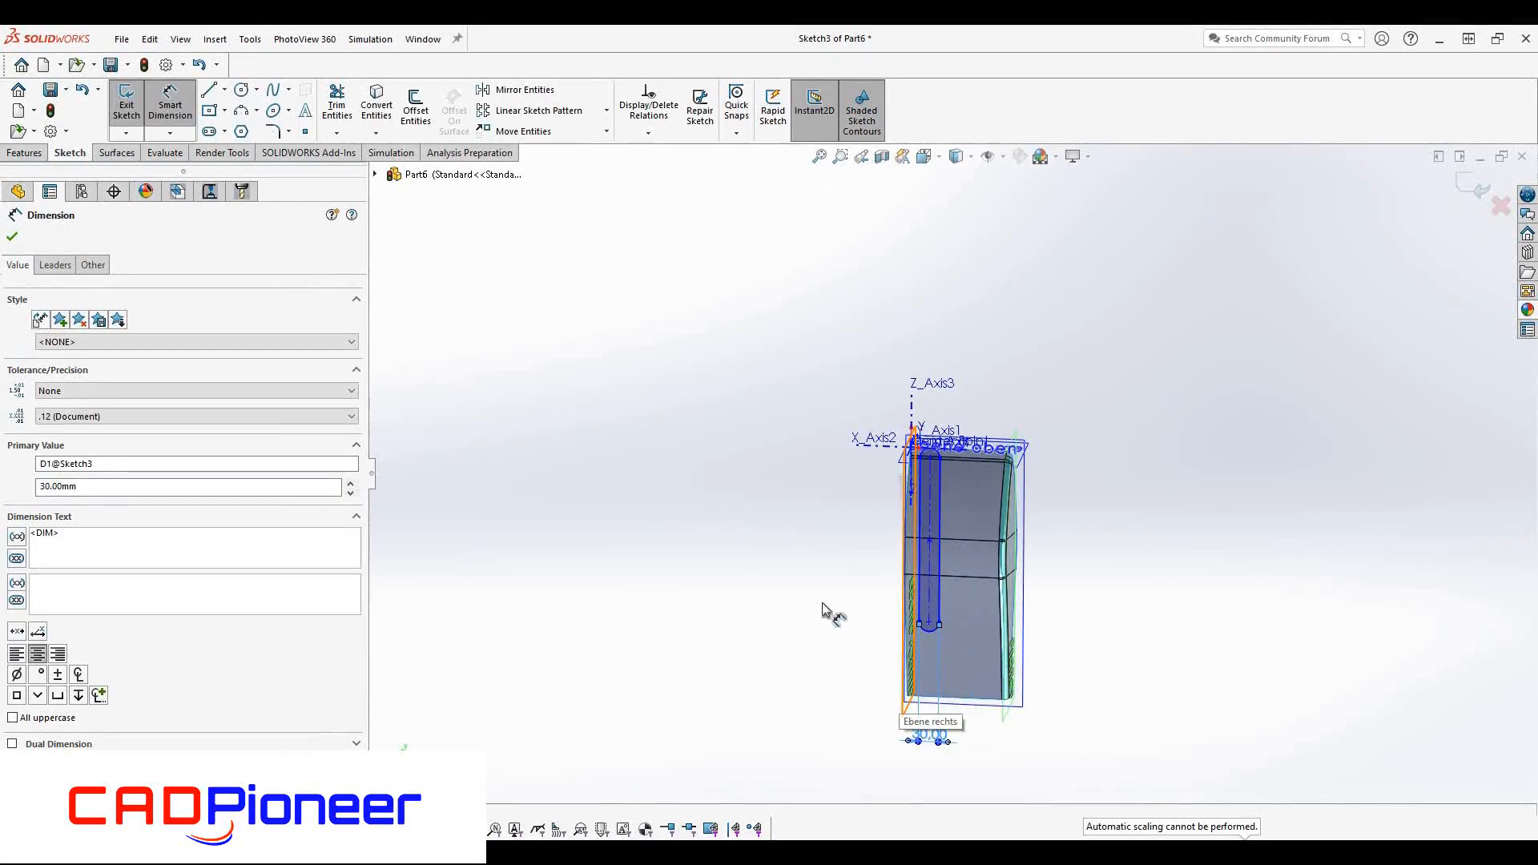
left_click(958, 586)
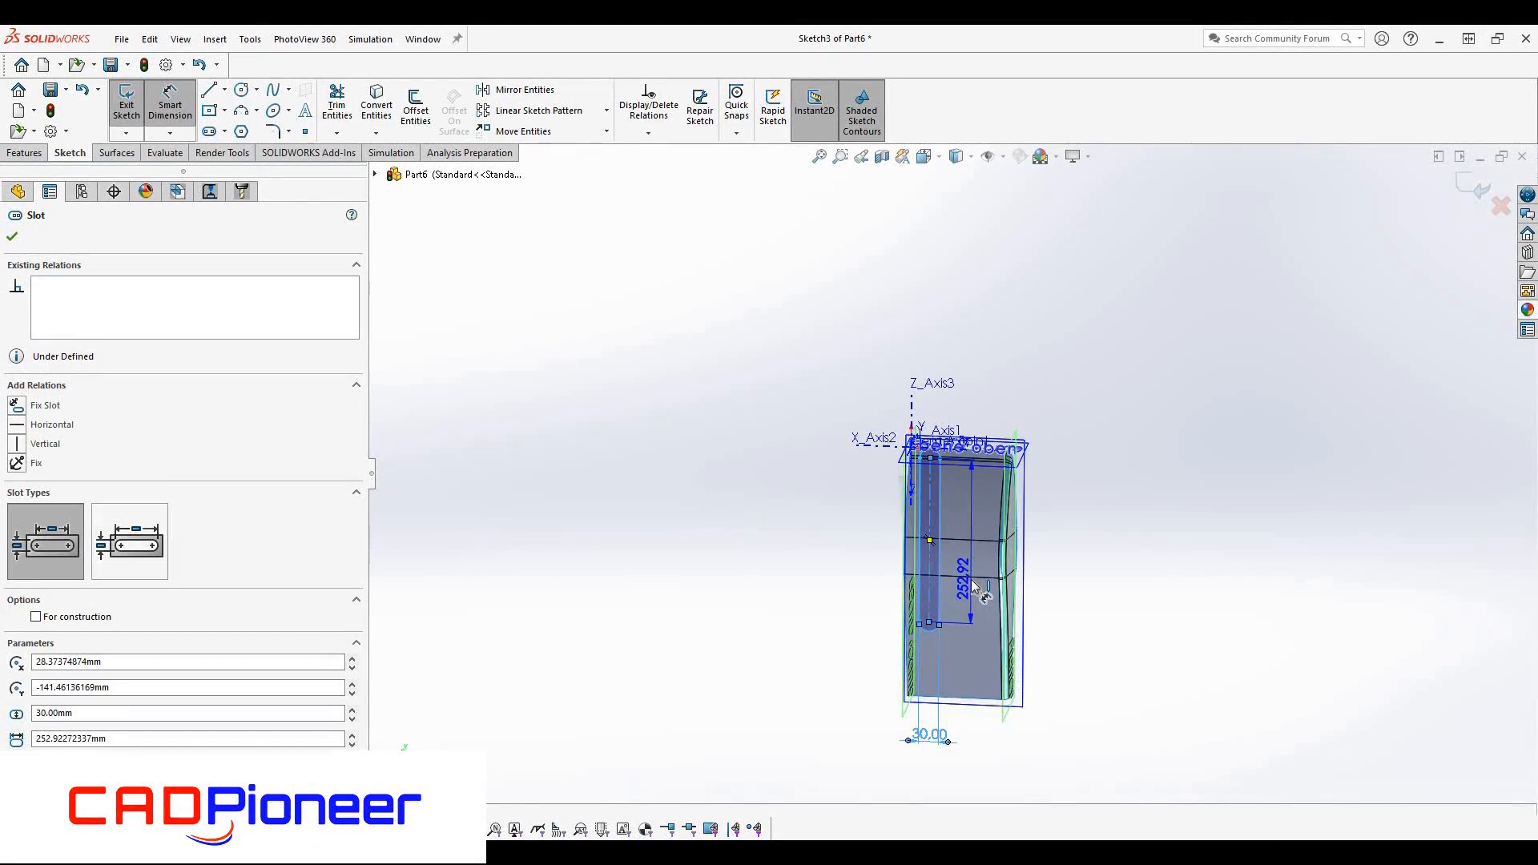
left_click(1034, 573)
type("275")
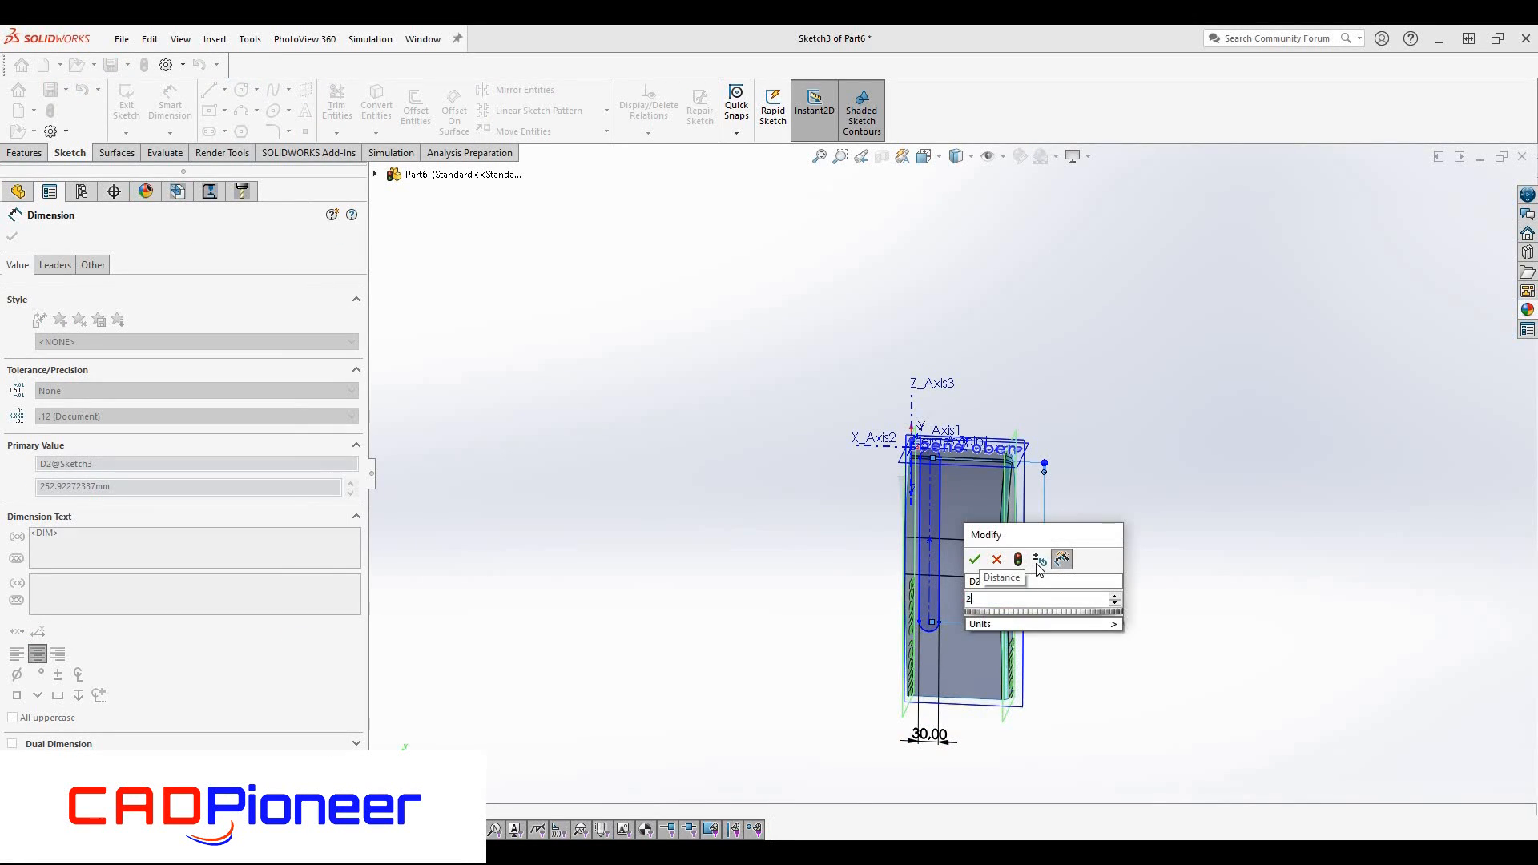
key("Return")
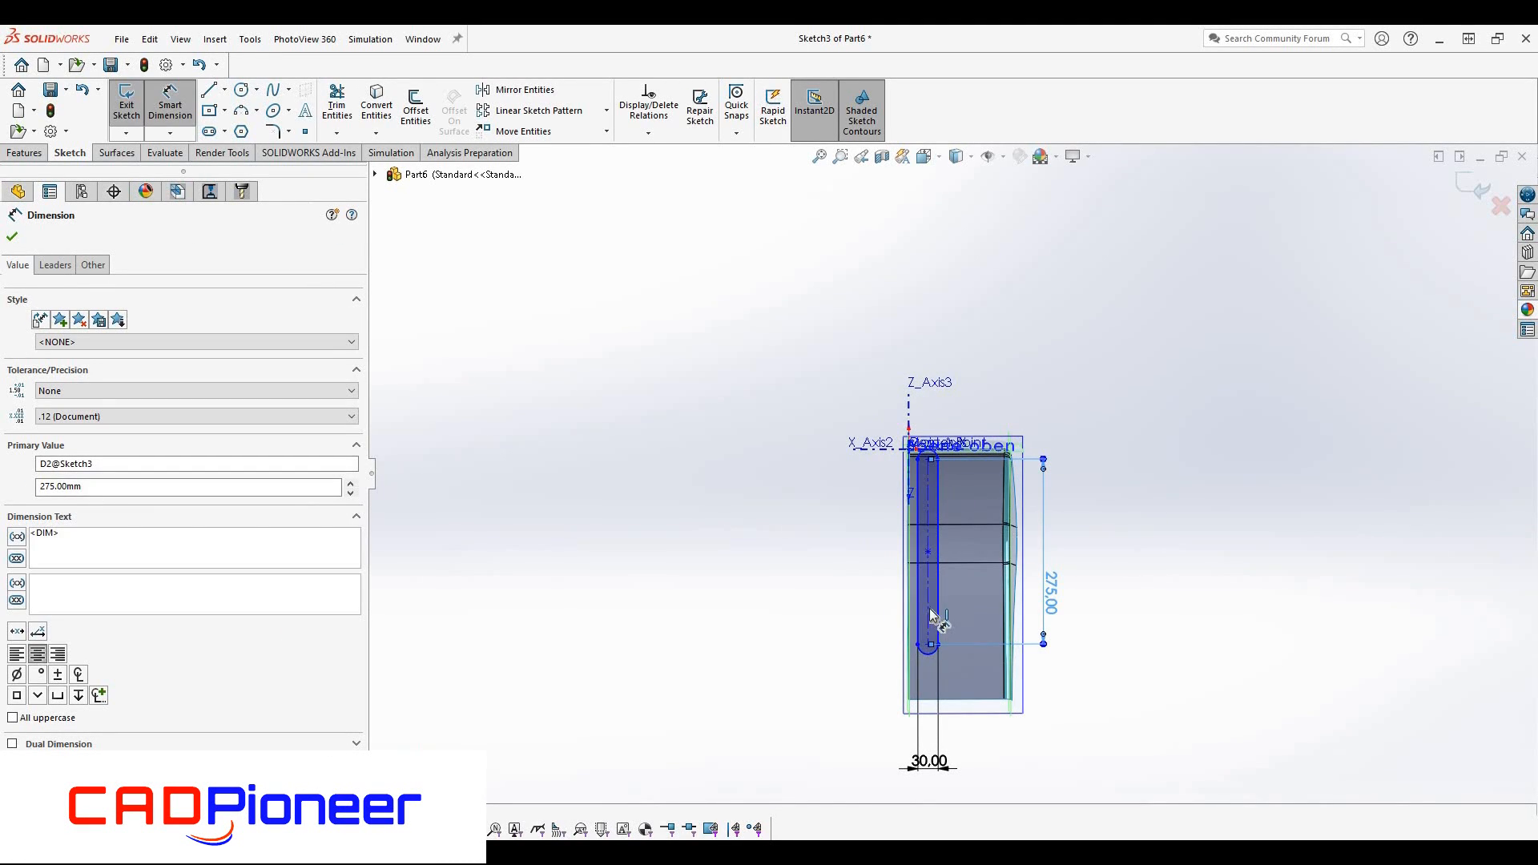
Move the slot to the middle of the shell, make its centreline coincident with the end edge's midpoint, and finish the sketch
left_click_drag(932, 623, 954, 608)
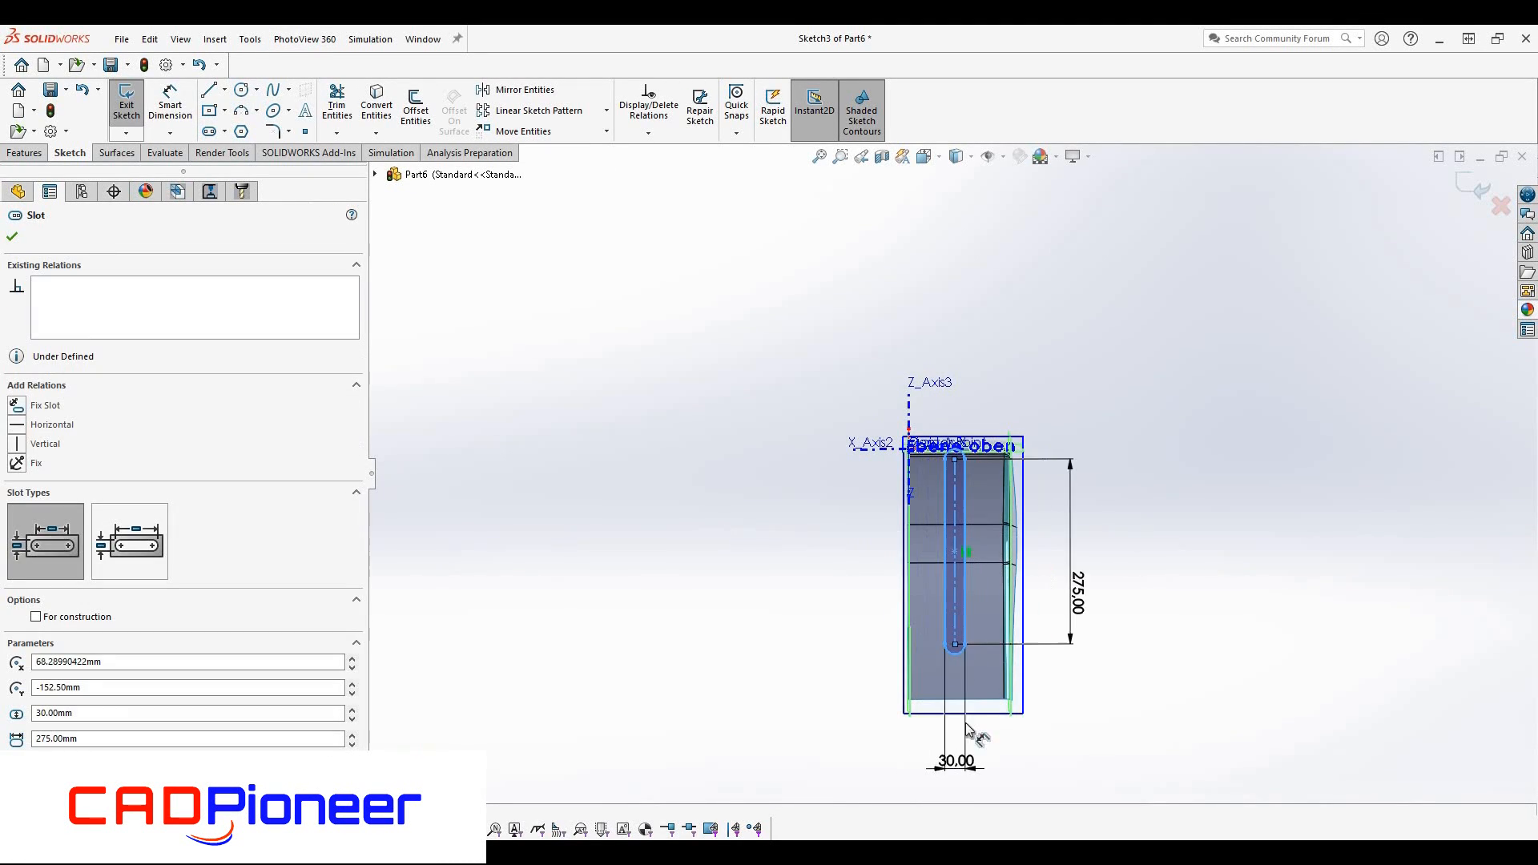
key("Escape")
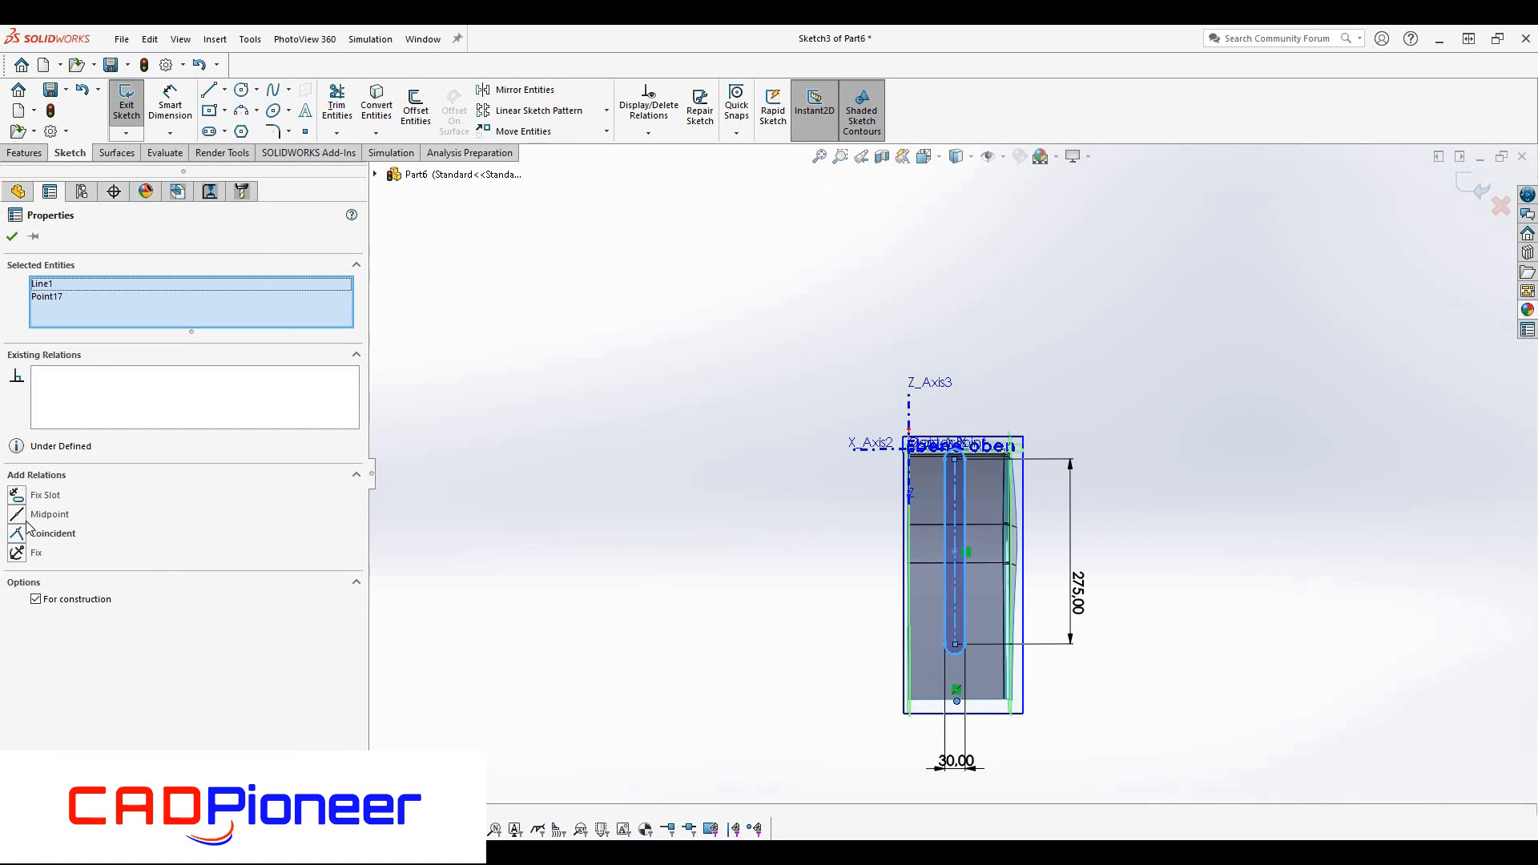
left_click(38, 535)
key("Escape")
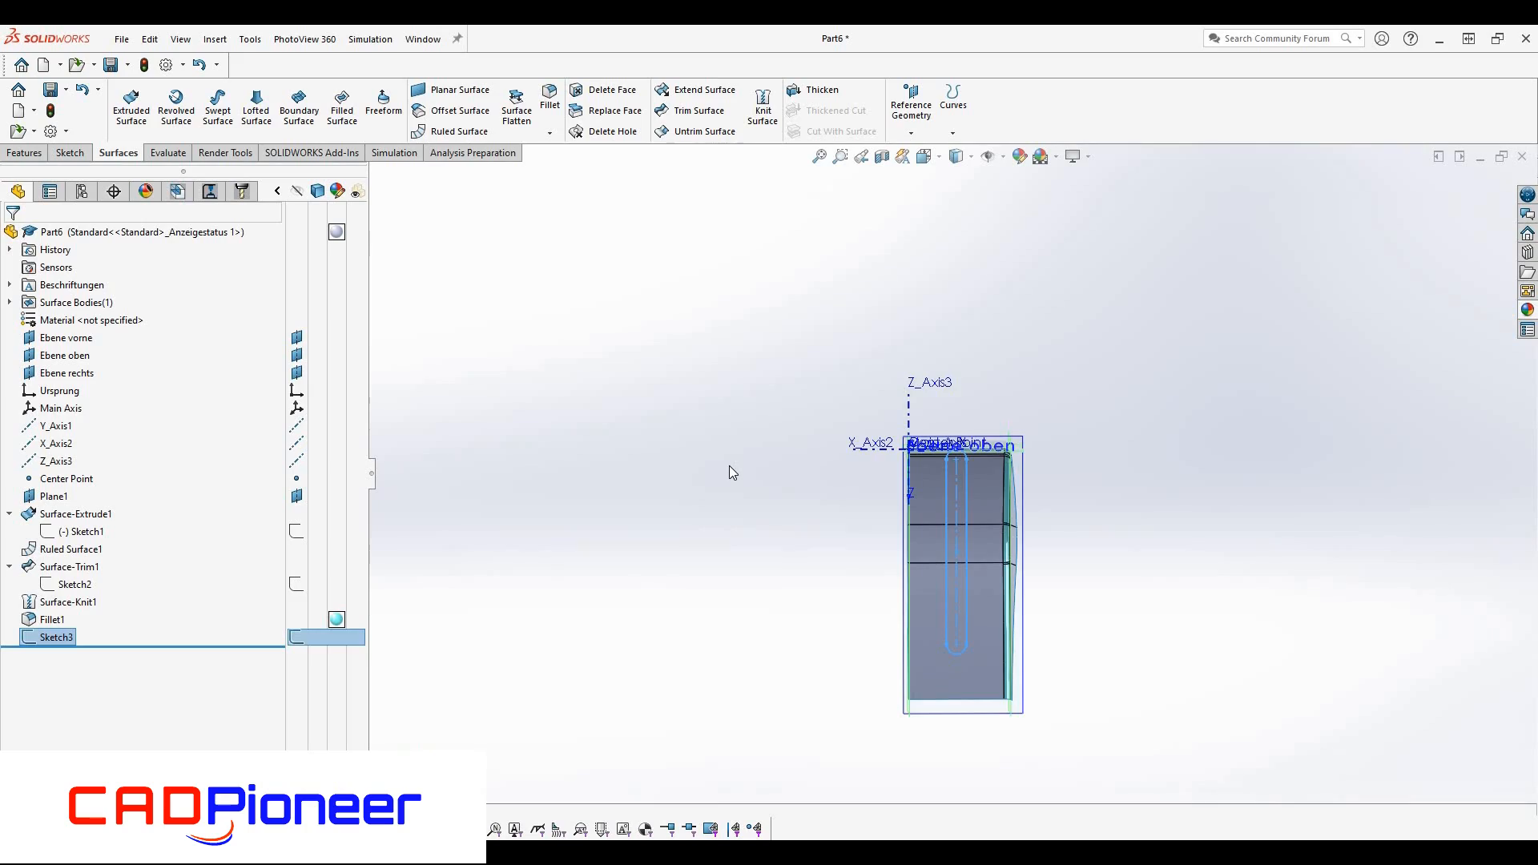
Extrude the slot sketch as a surface up to the filleted shell surface with a 5° draft
left_click(896, 363)
left_click(88, 335)
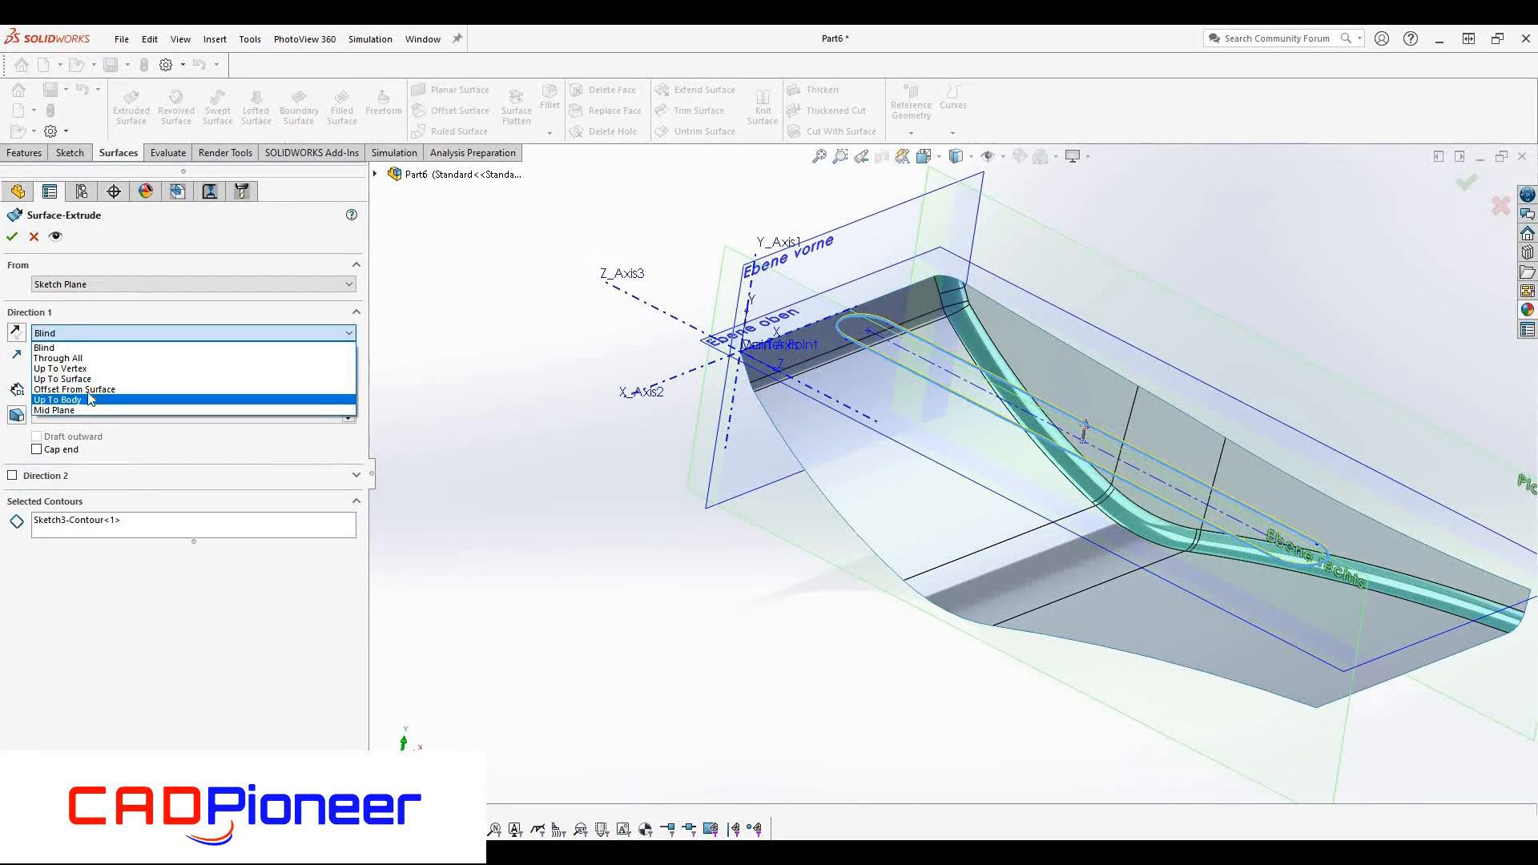
left_click(72, 377)
left_click(779, 503)
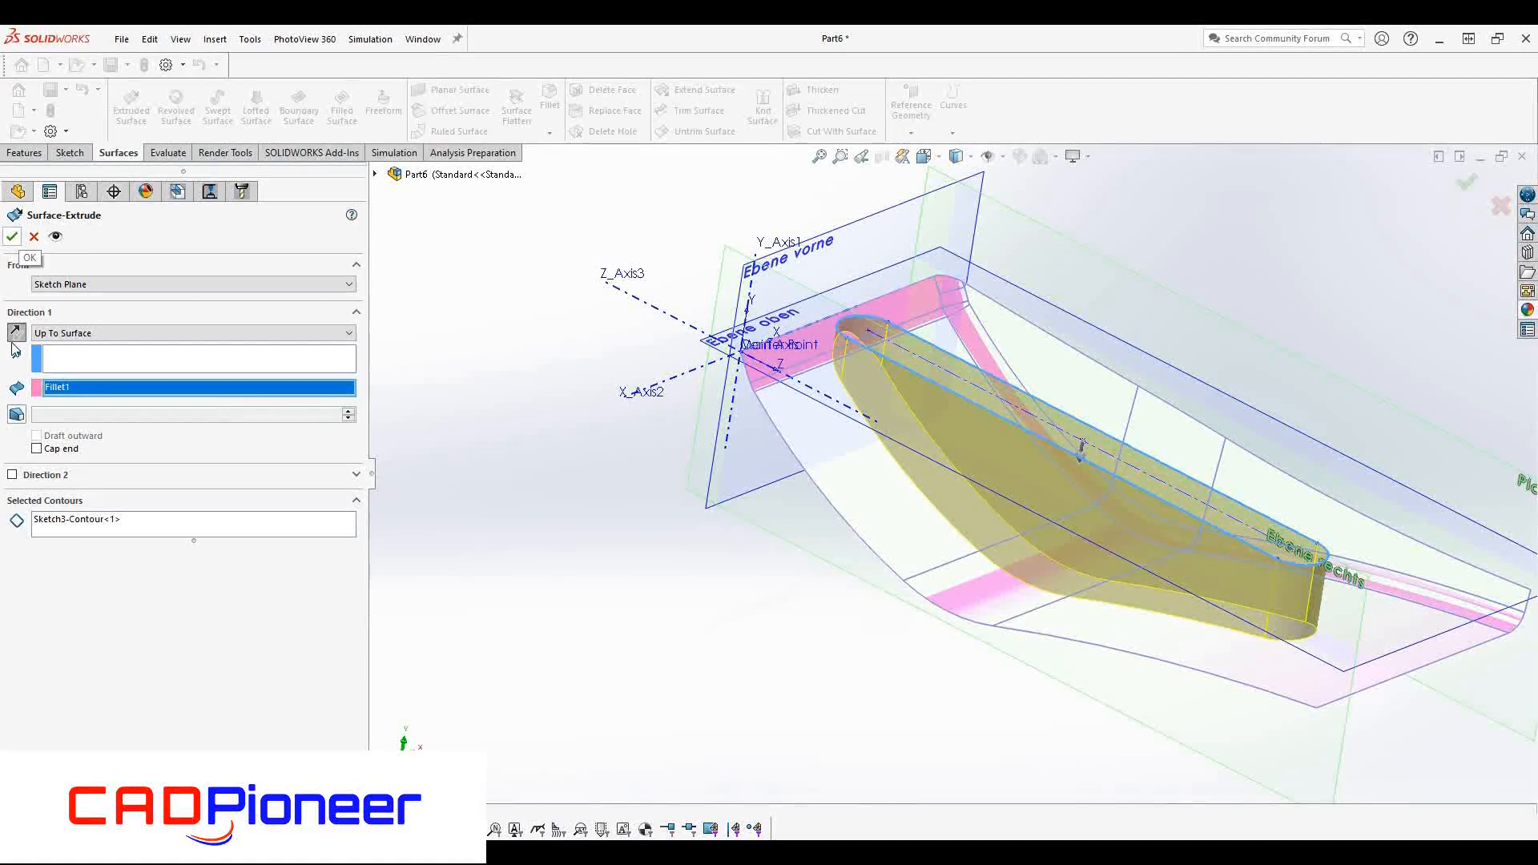
left_click(16, 415)
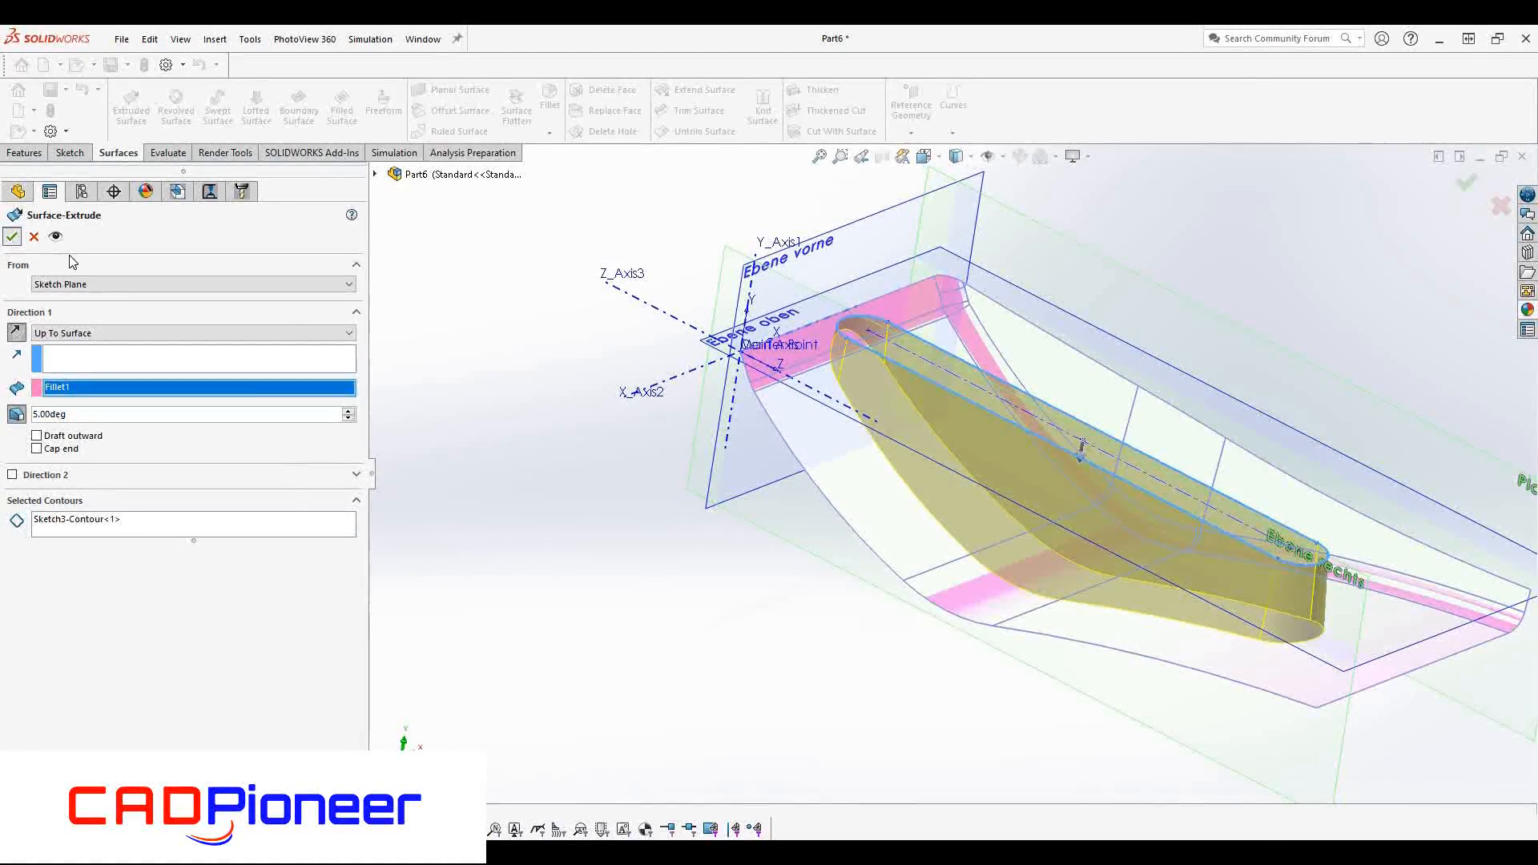
left_click(12, 237)
Offset the five connected faces of the main shell surface by 8 mm, leaving the extruded slot surface out of the selection
left_click(429, 112)
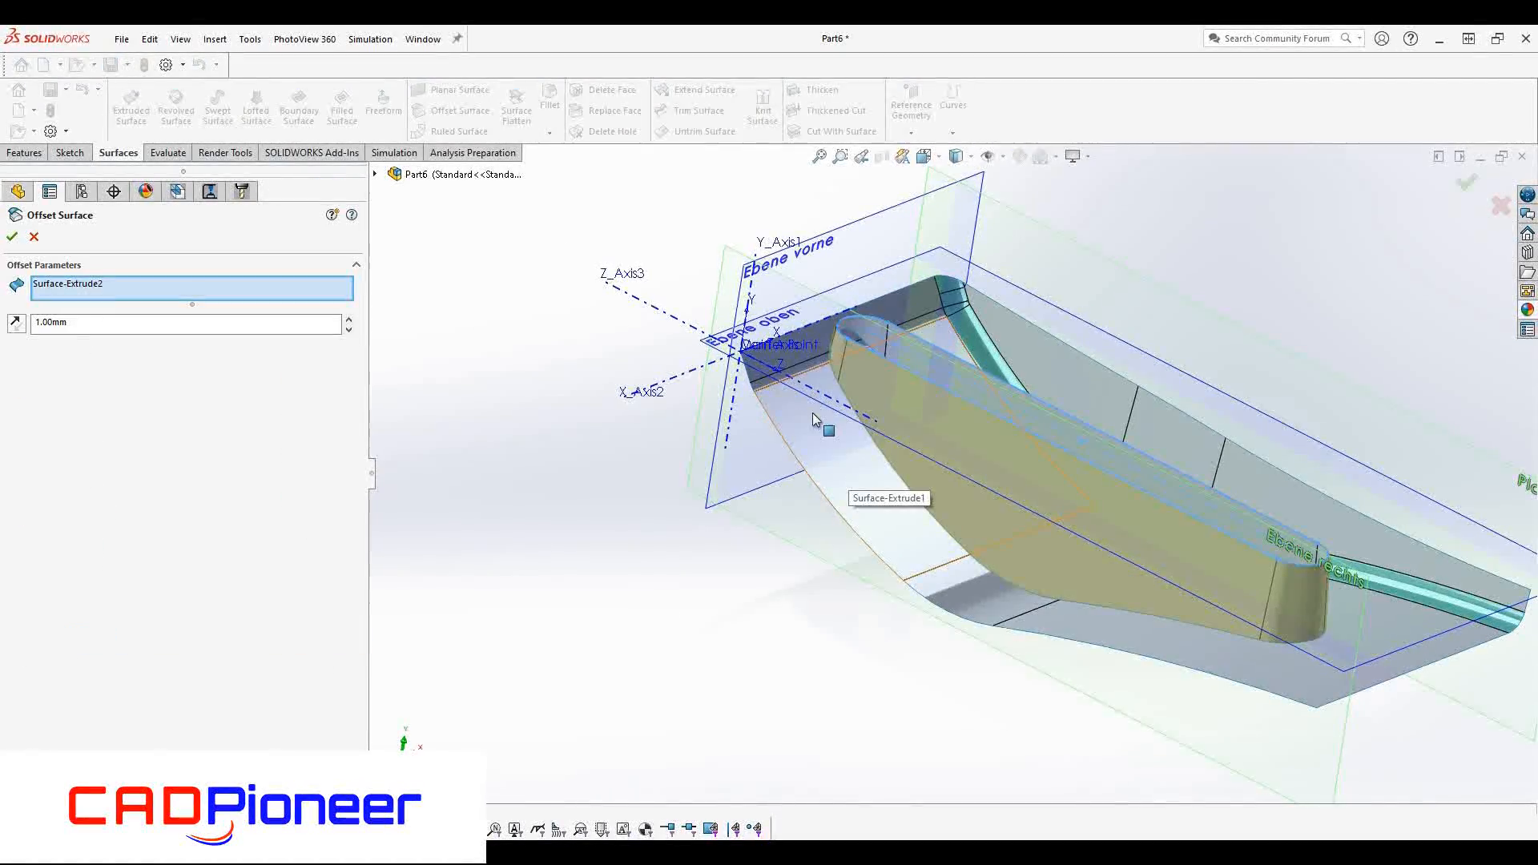
key("Delete")
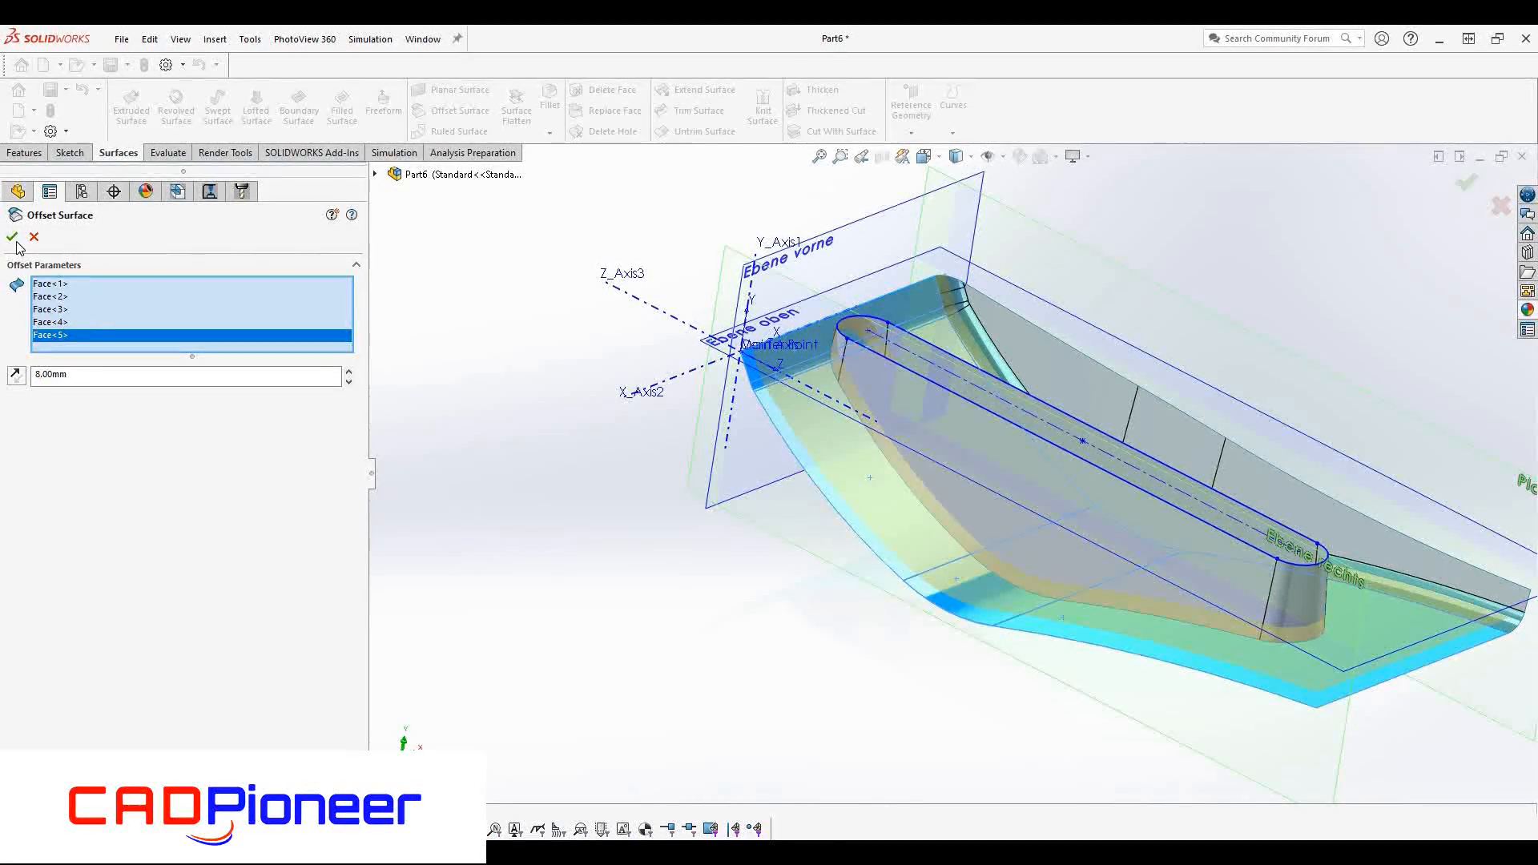
left_click(12, 237)
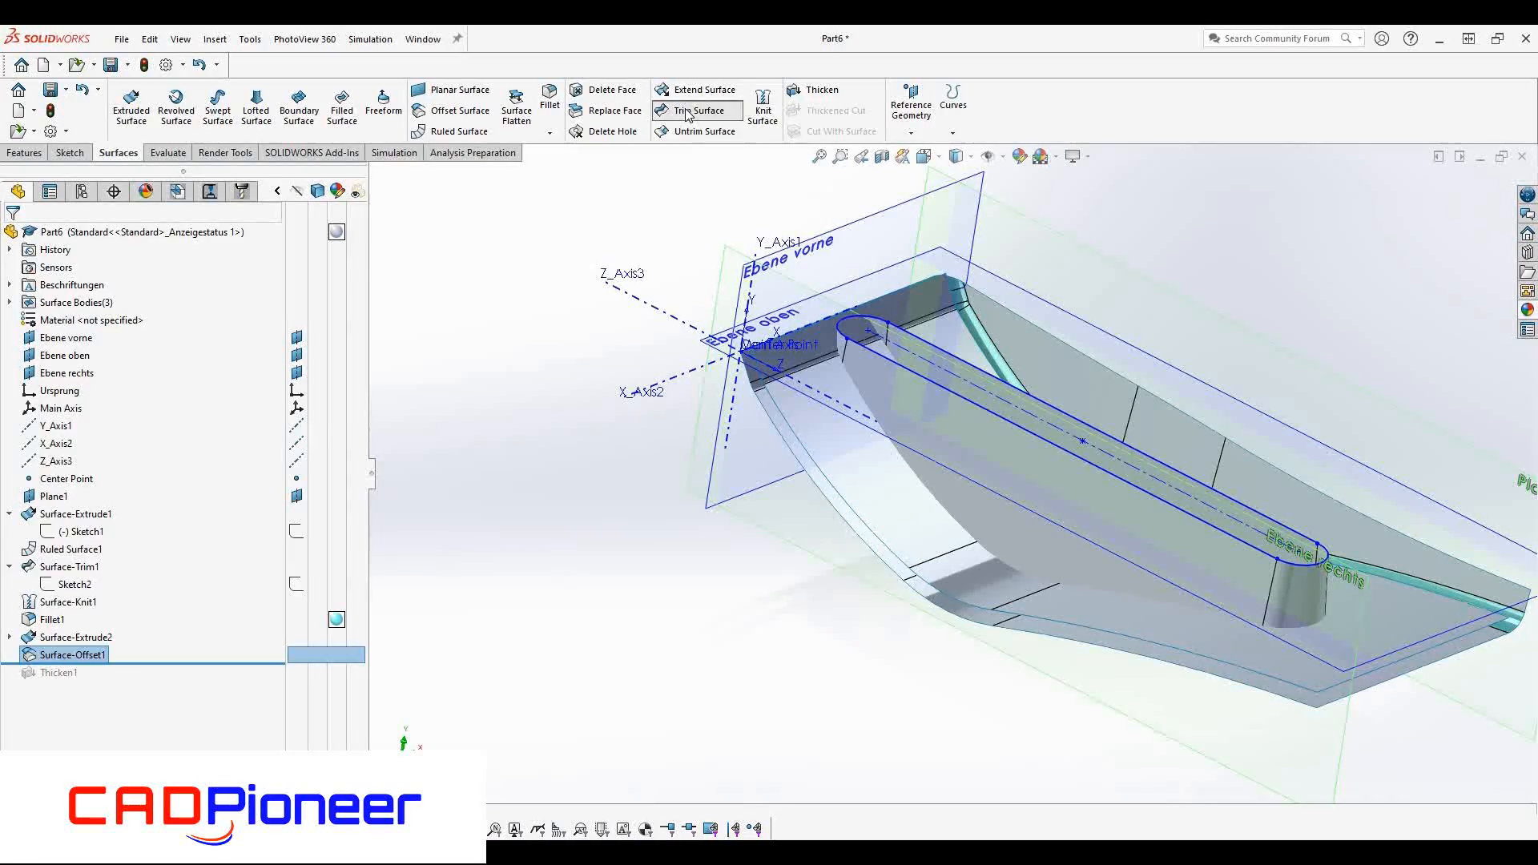
Mutually trim the offset surface and the extruded slot surface, removing the offset outside the slot and the slot wall above the offset
left_click(686, 112)
left_click(39, 296)
left_click(126, 361)
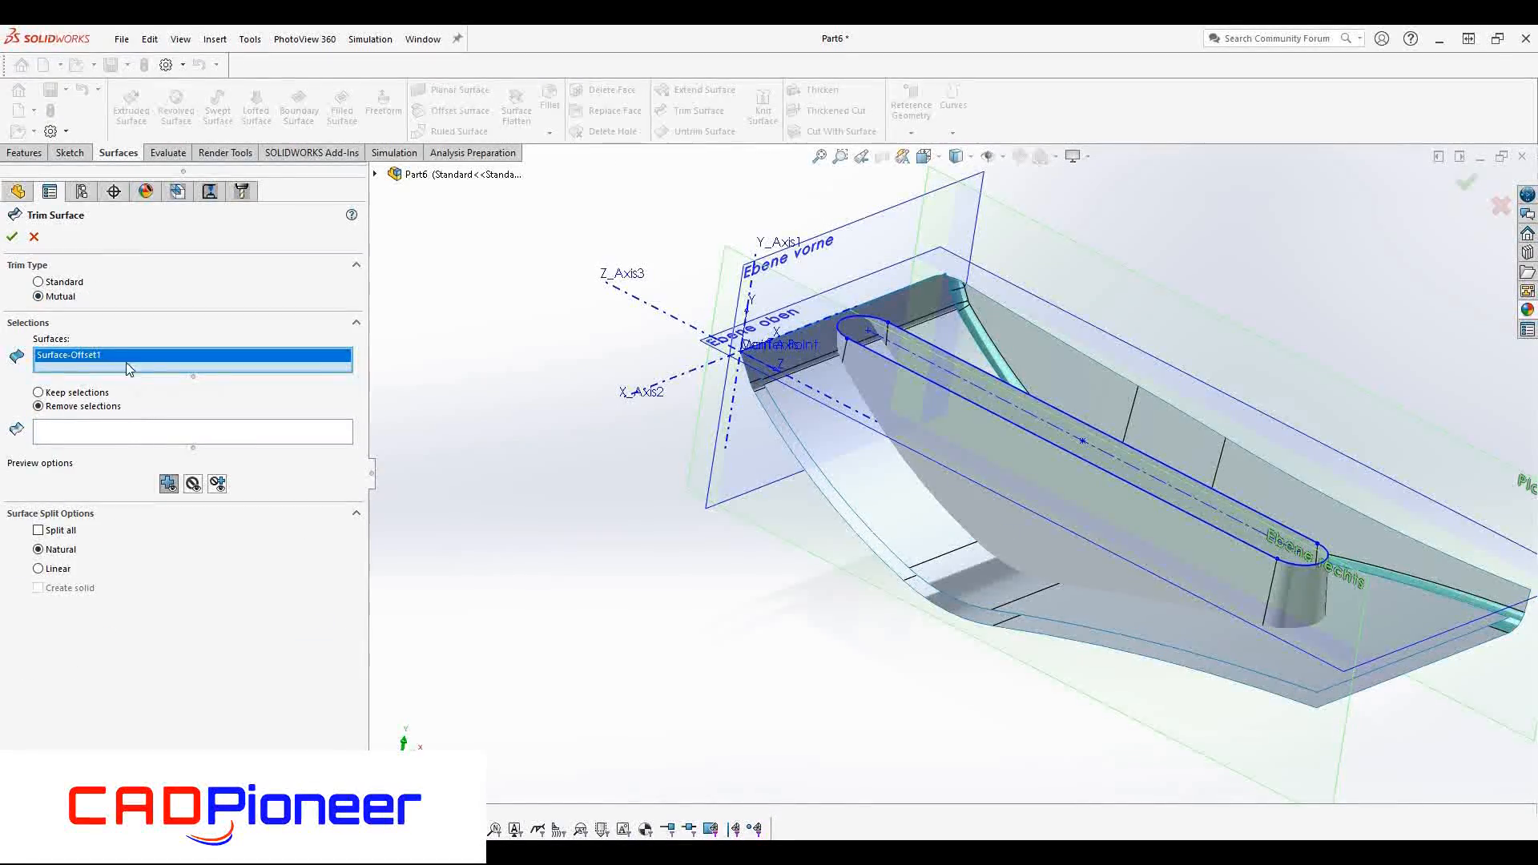
left_click(999, 485)
left_click(906, 521)
left_click(906, 521)
mouse_move(906, 521)
middle_mouse_down()
mouse_move(978, 537)
mouse_move(940, 505)
mouse_move(944, 410)
mouse_move(905, 415)
middle_mouse_up()
scroll(857, 393, "down", 1)
scroll(905, 457, "up", 2)
scroll(925, 476, "down", 5)
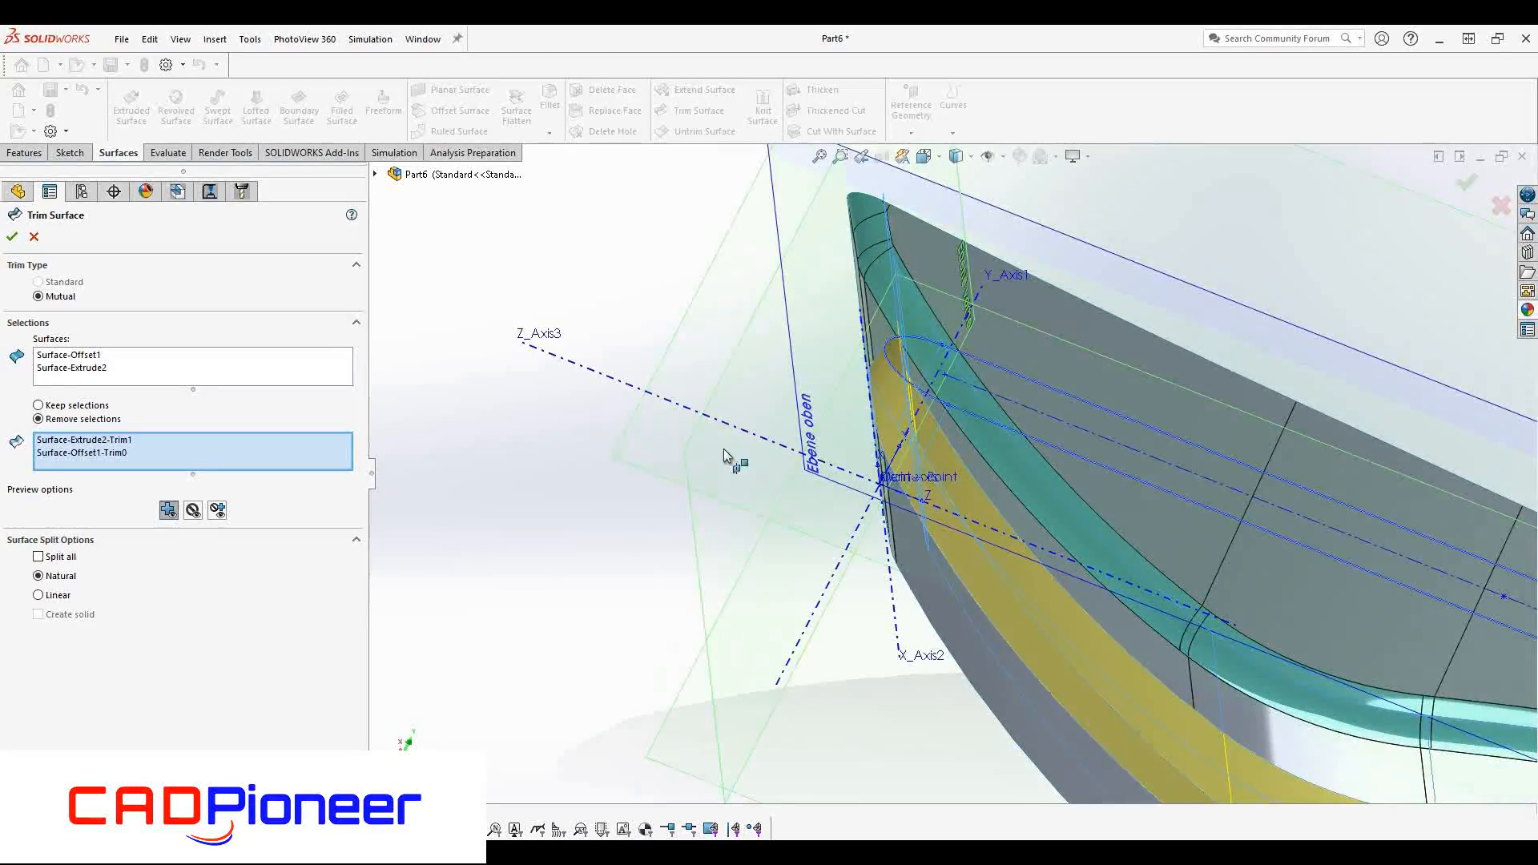
left_click(15, 237)
Edit the slot's surface extrusion to add a second direction with a blind depth of 10 mm and draft
mouse_move(922, 448)
middle_mouse_down()
mouse_move(953, 480)
mouse_move(957, 427)
mouse_move(927, 448)
middle_mouse_up()
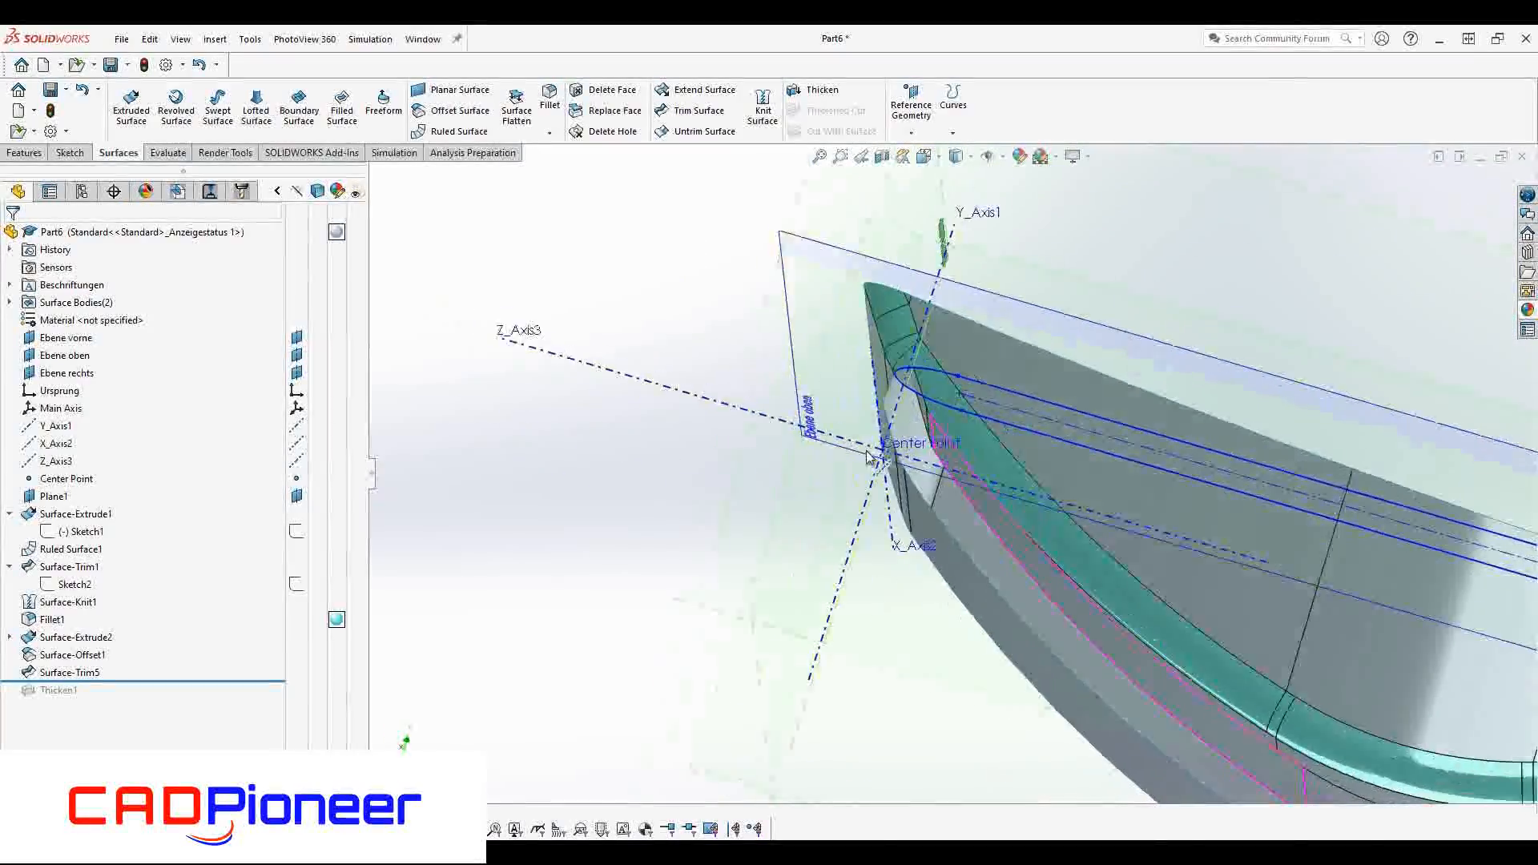
left_click(40, 638)
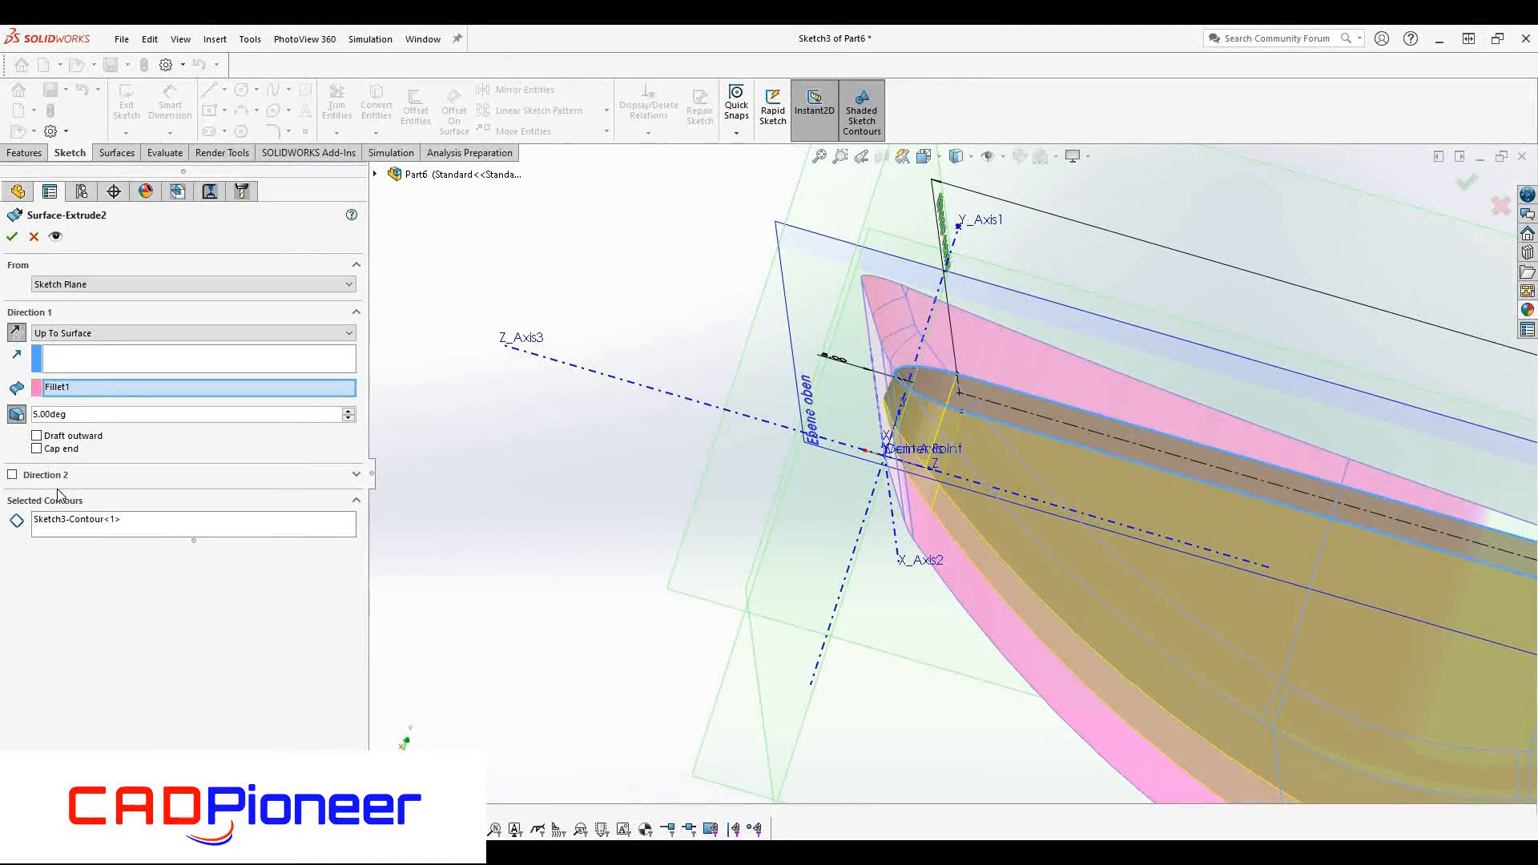
left_click(12, 475)
type("10")
key("Return")
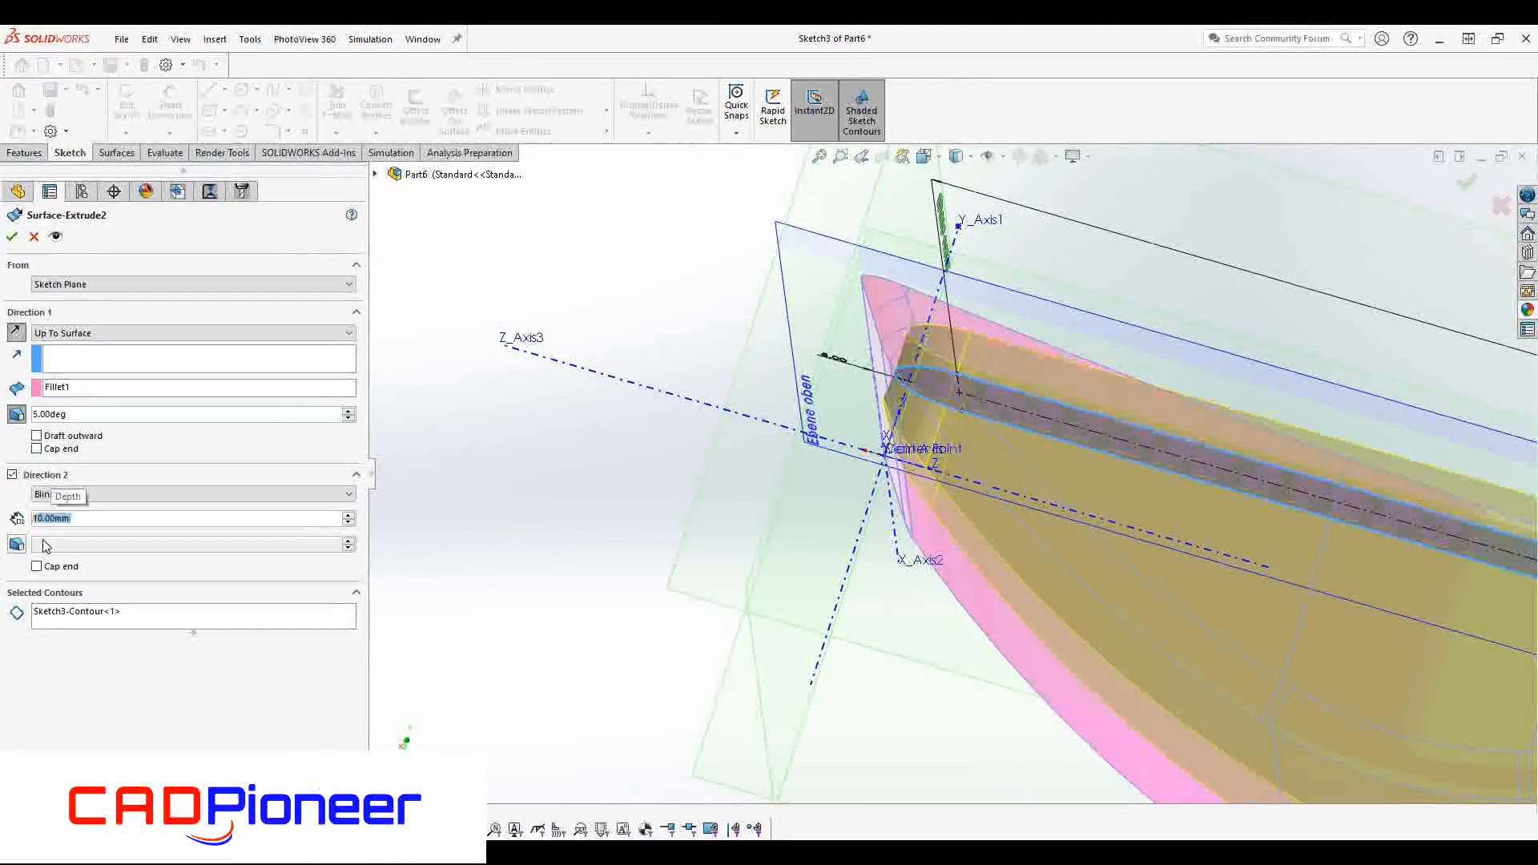
left_click(17, 544)
left_click(38, 565)
left_click(12, 236)
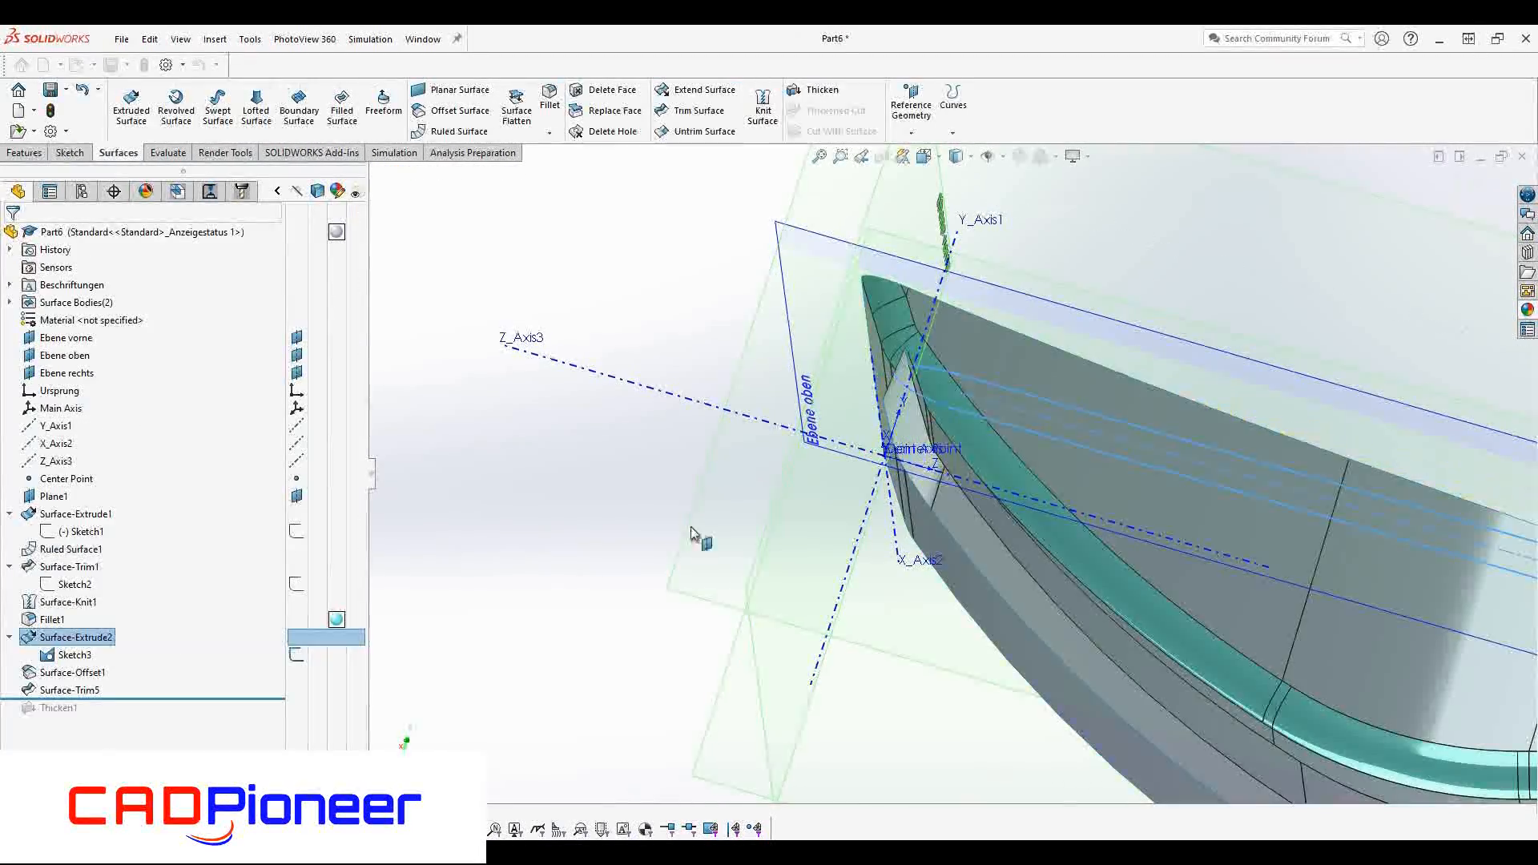
Mutually trim the slot surfaces with the filleted shell surface, removing the shell area enclosed by the slot
scroll(1057, 406, "down", 5)
scroll(1057, 405, "down", 3)
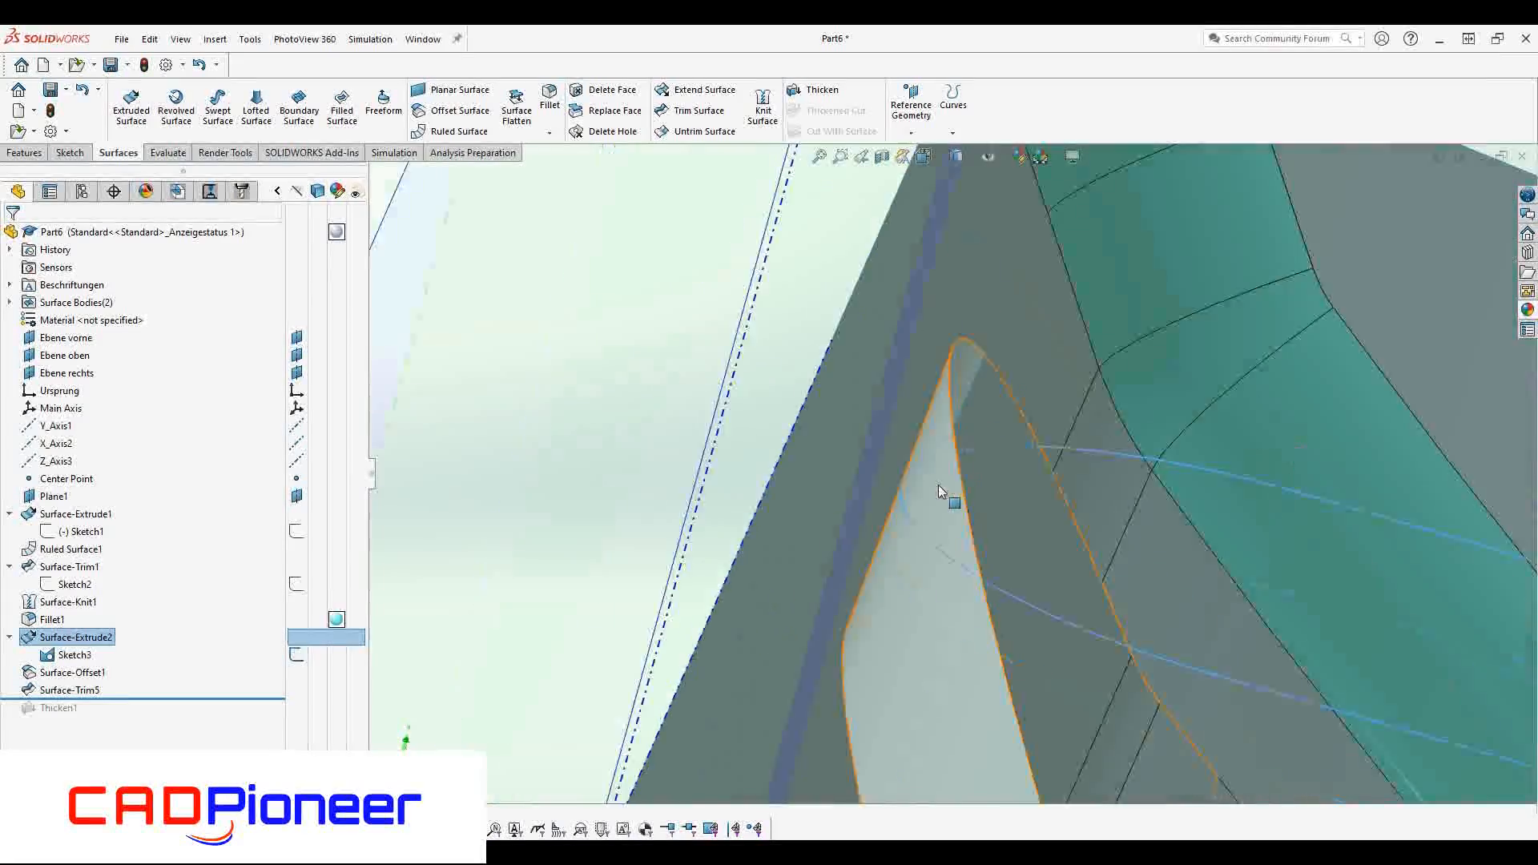
scroll(940, 487, "up", 8)
middle_click_drag(921, 550, 921, 481)
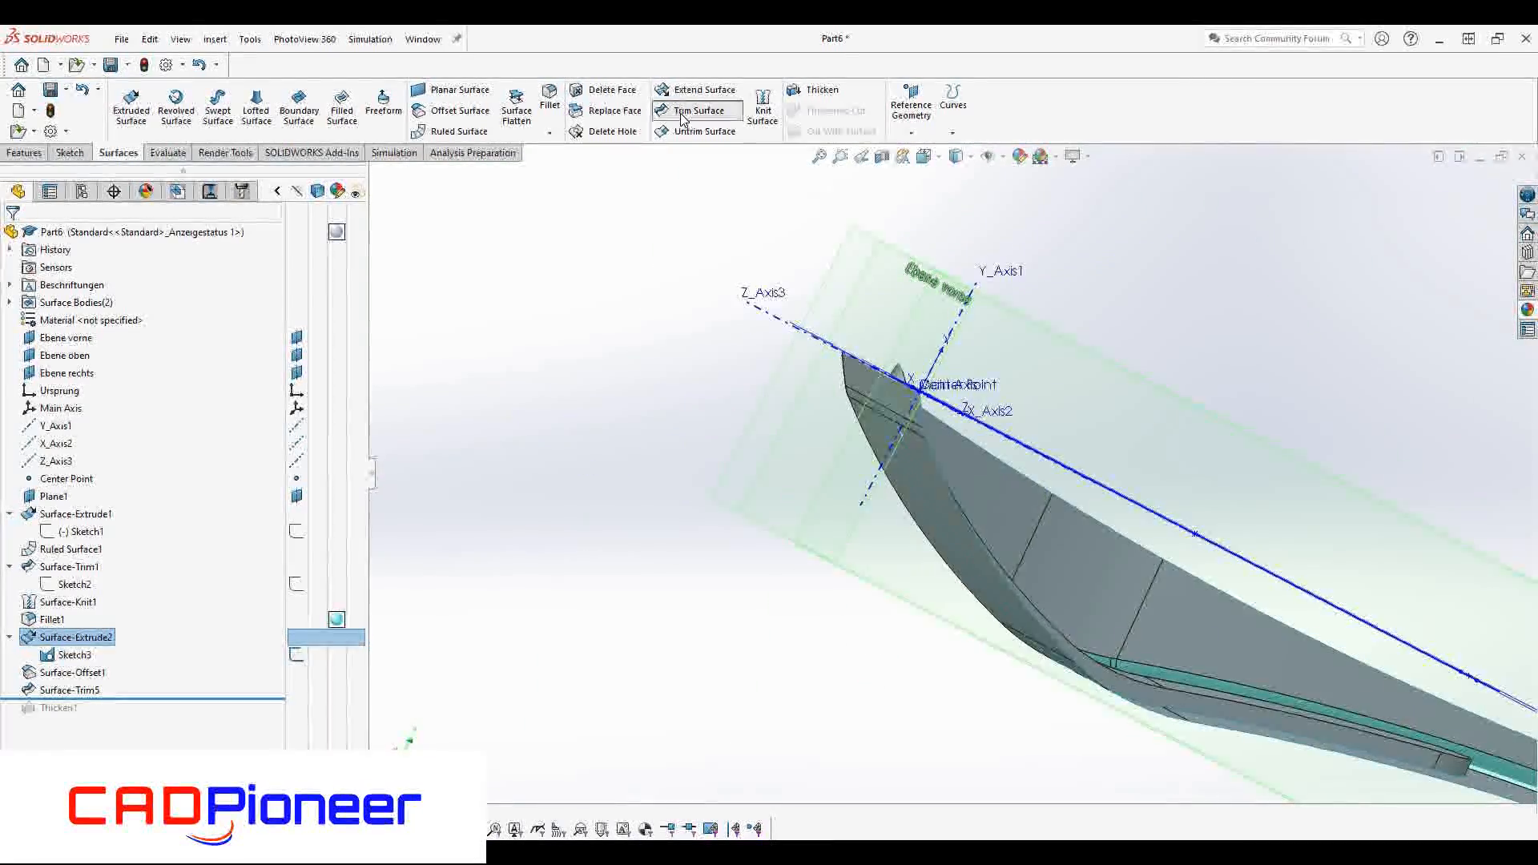
left_click(698, 110)
middle_click_drag(910, 542, 962, 534)
left_click(961, 530)
left_click(945, 530)
left_click(162, 458)
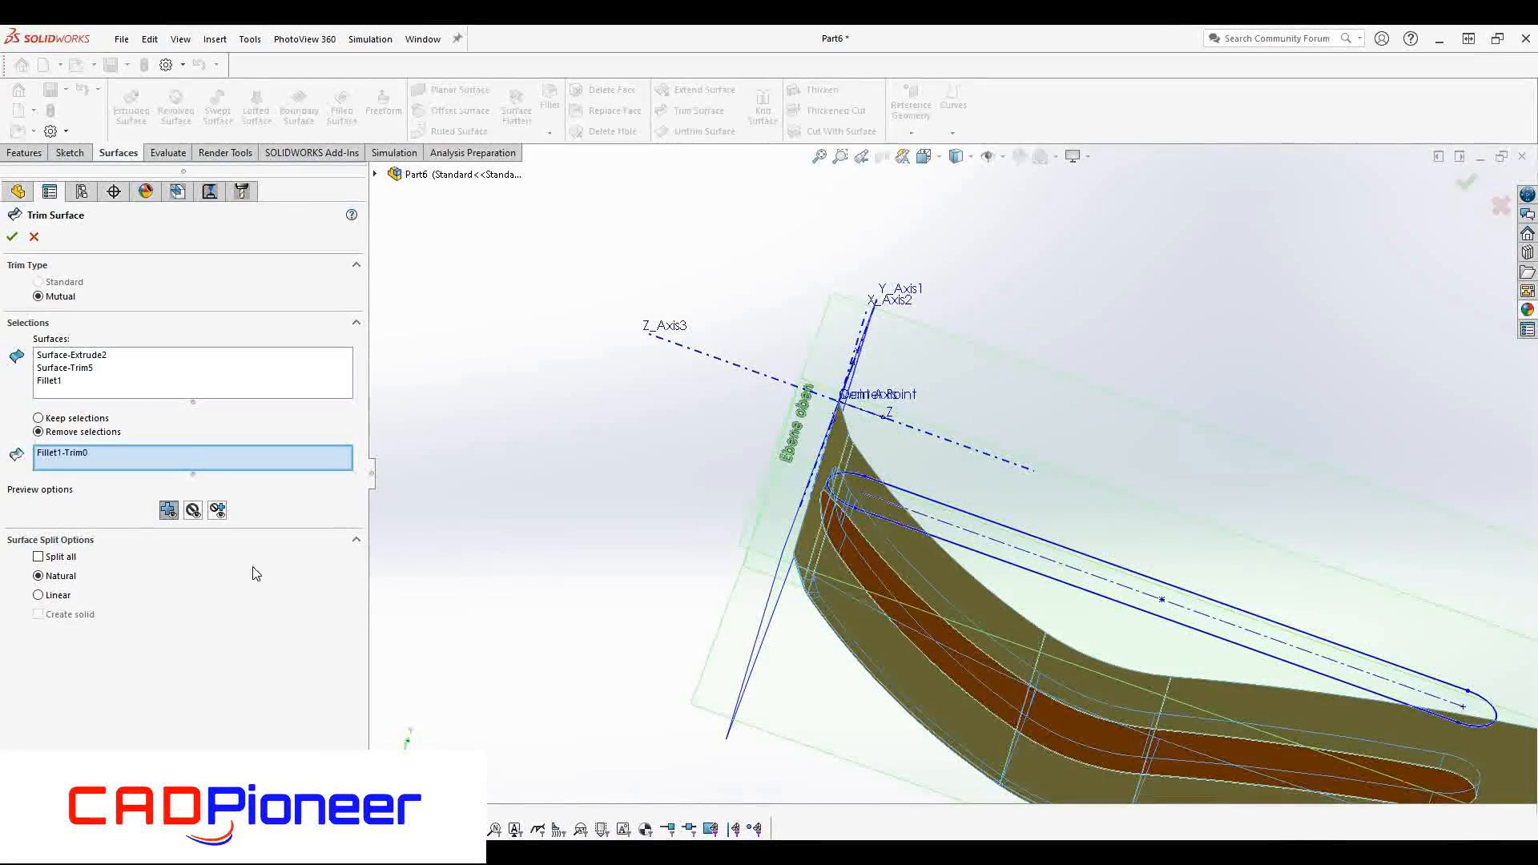
key("Return")
Knit the trimmed shell and the raised slot surfaces into one surface body
middle_click_drag(887, 542, 833, 651)
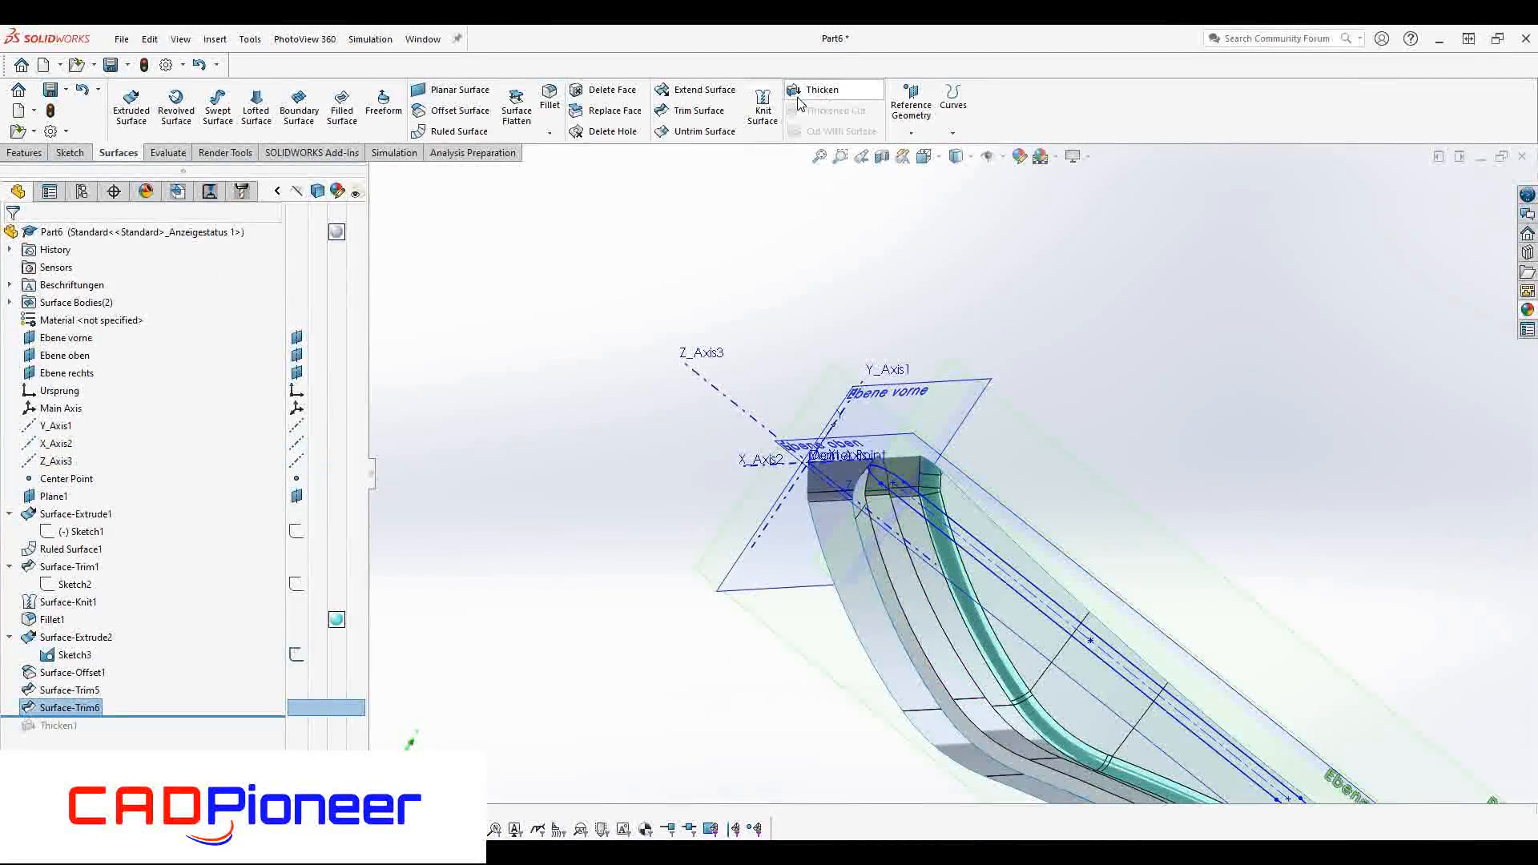
left_click(890, 584)
left_click(13, 237)
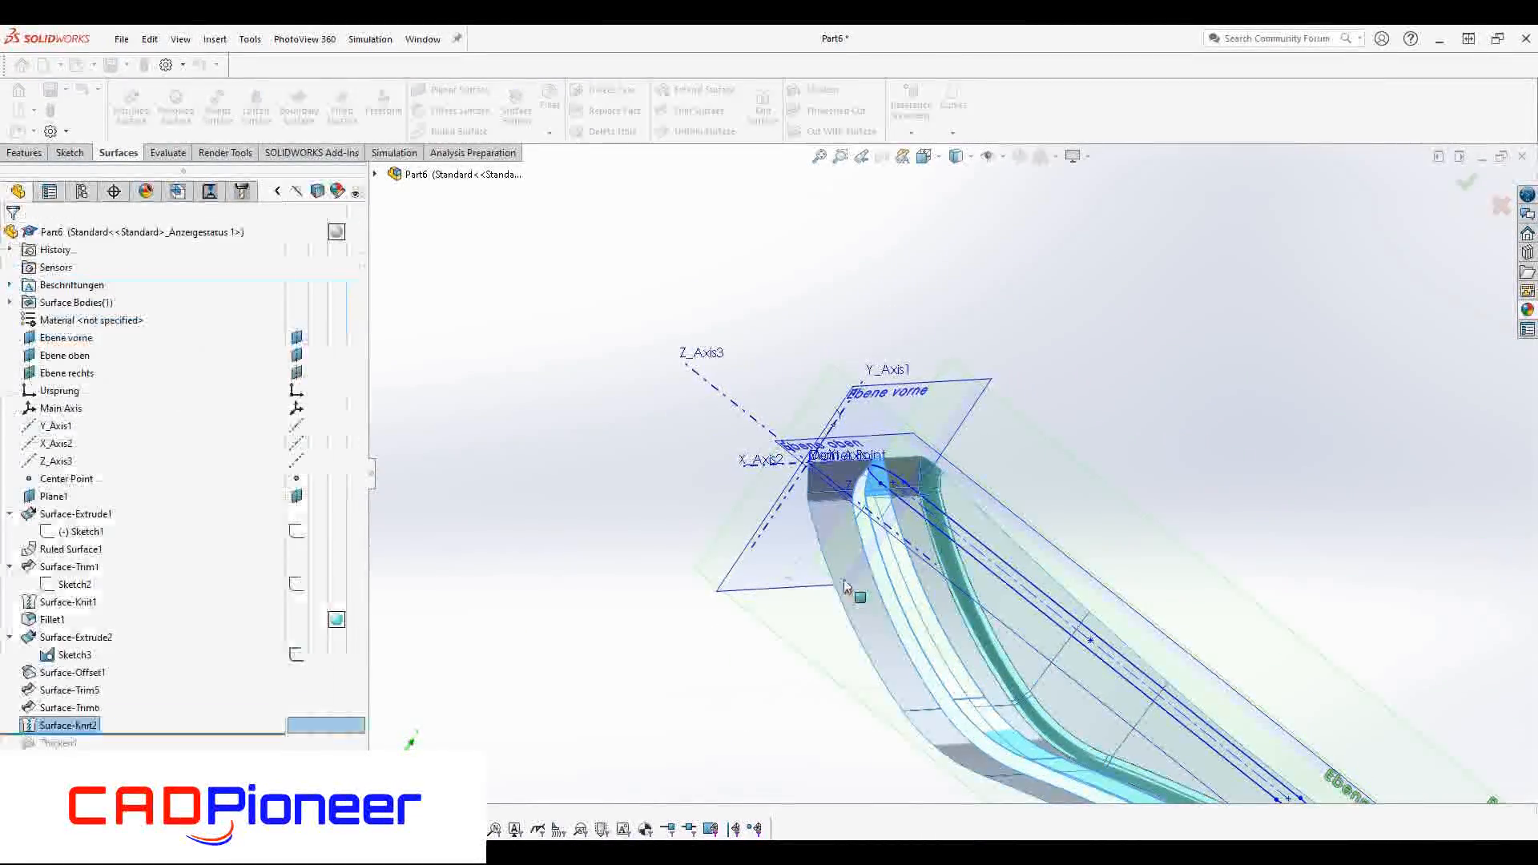
Fillet one edge loop of the raised slot with a 3 mm radius, using tangent propagation
scroll(843, 579, "up", 1)
left_click(894, 578)
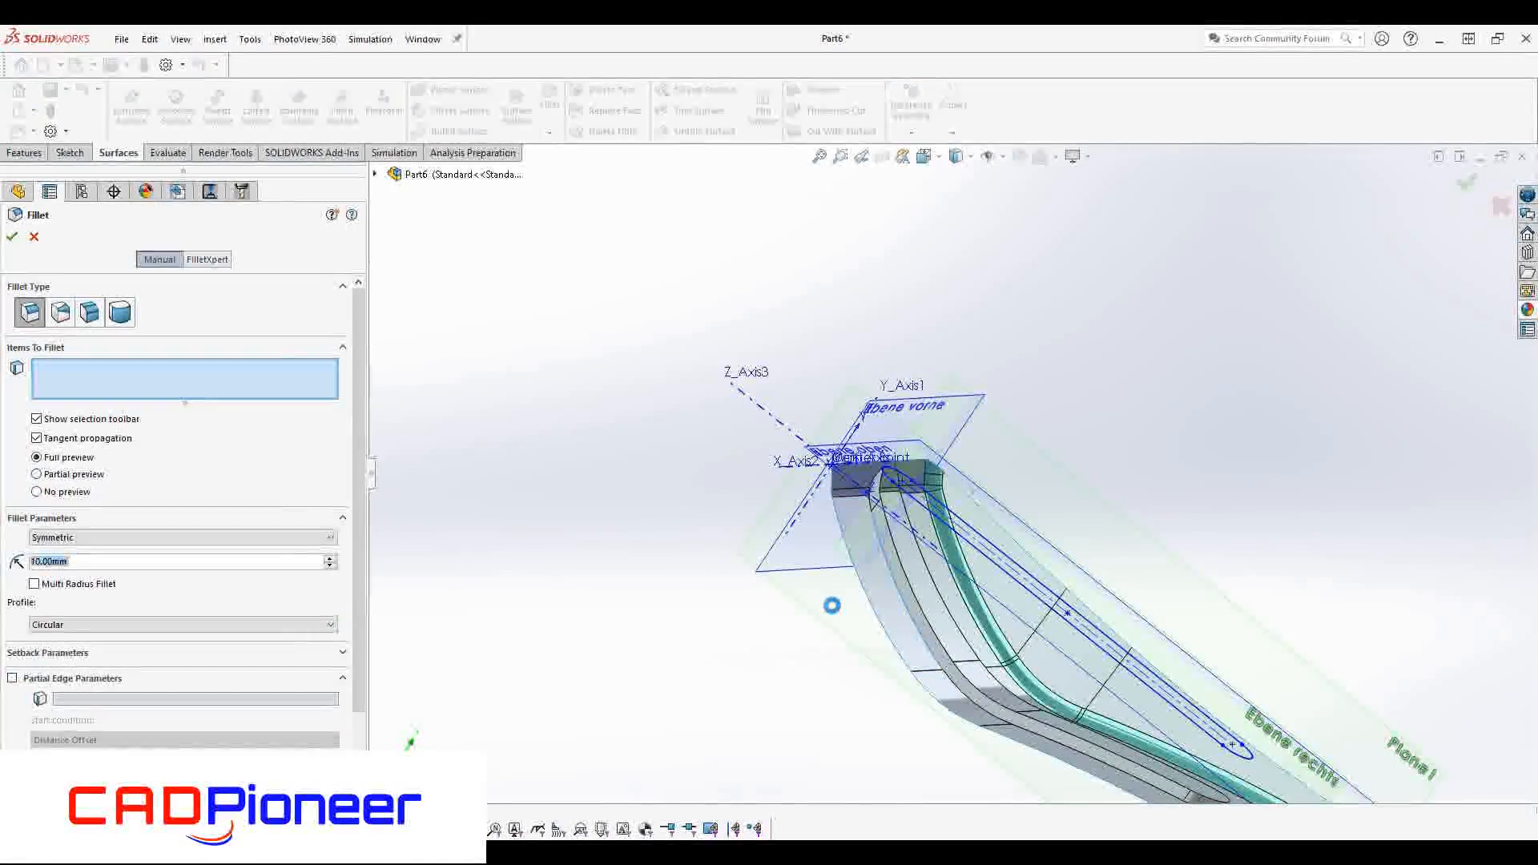
type("5")
key("Return")
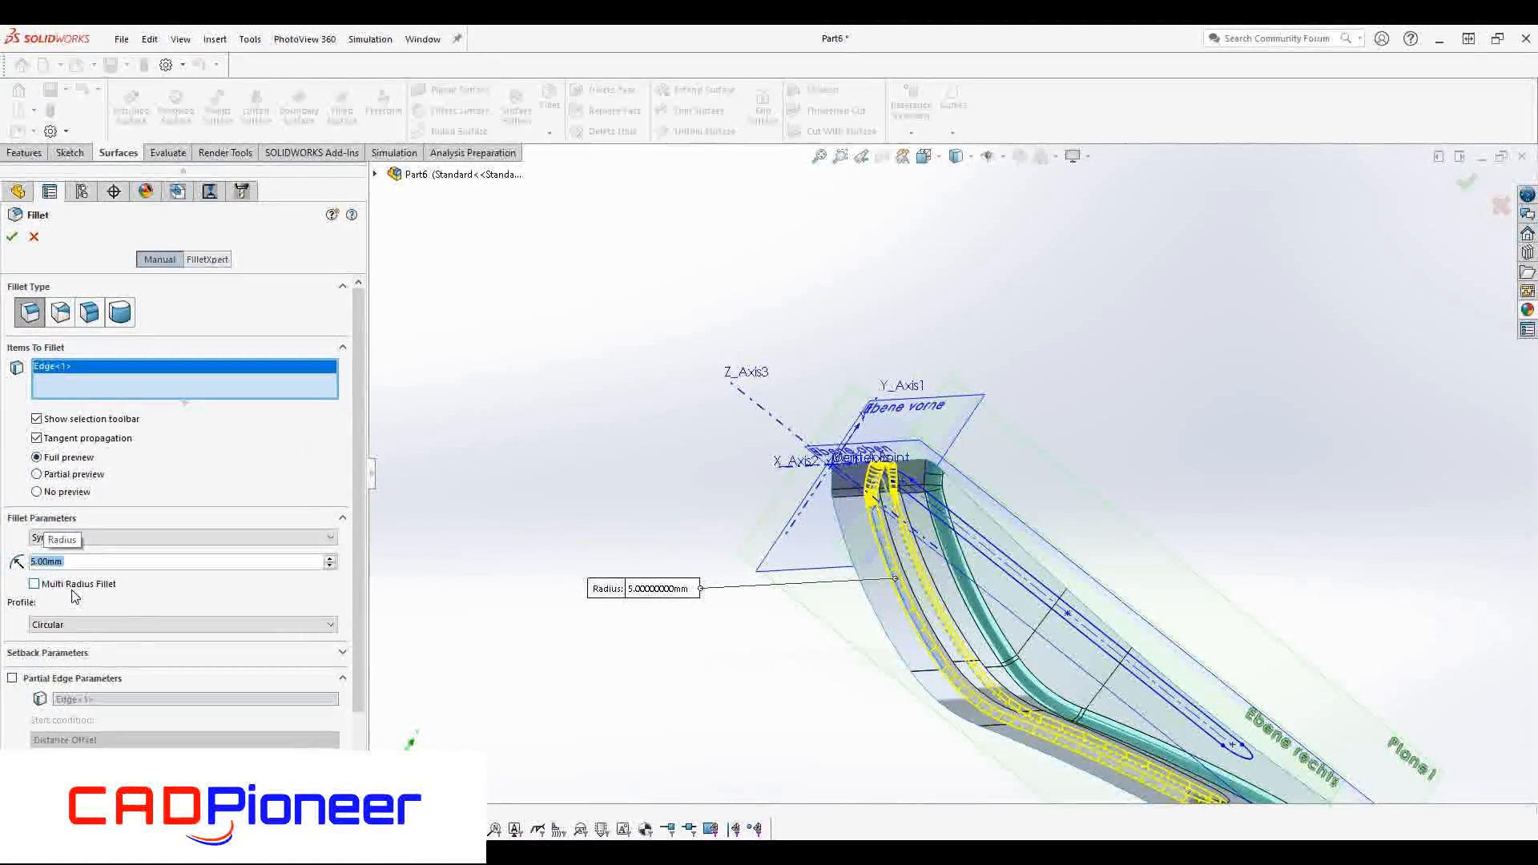
type("3")
key("Return")
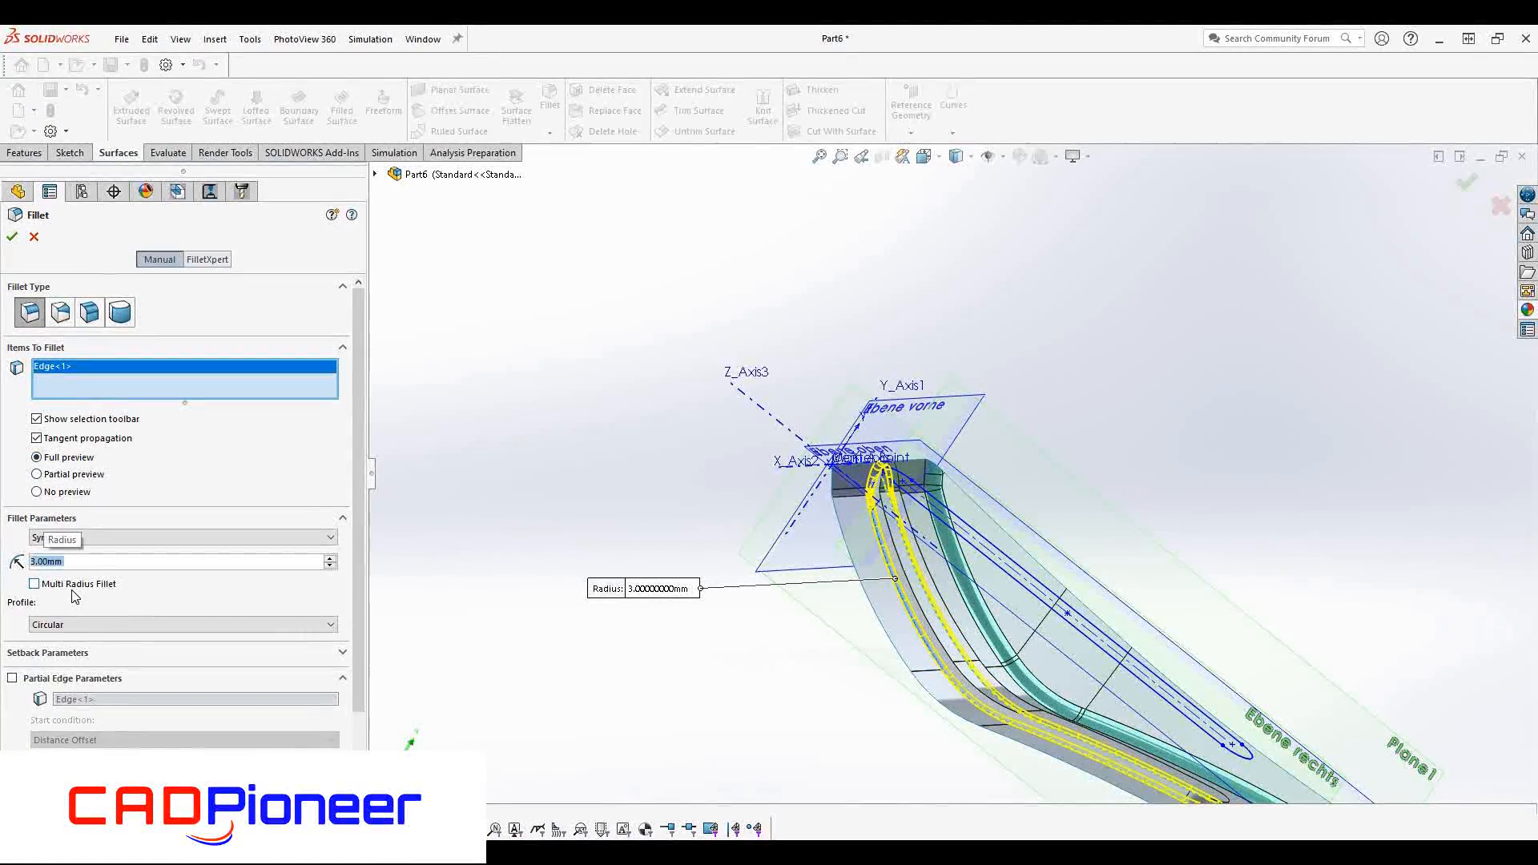
left_click(918, 604)
key("Delete")
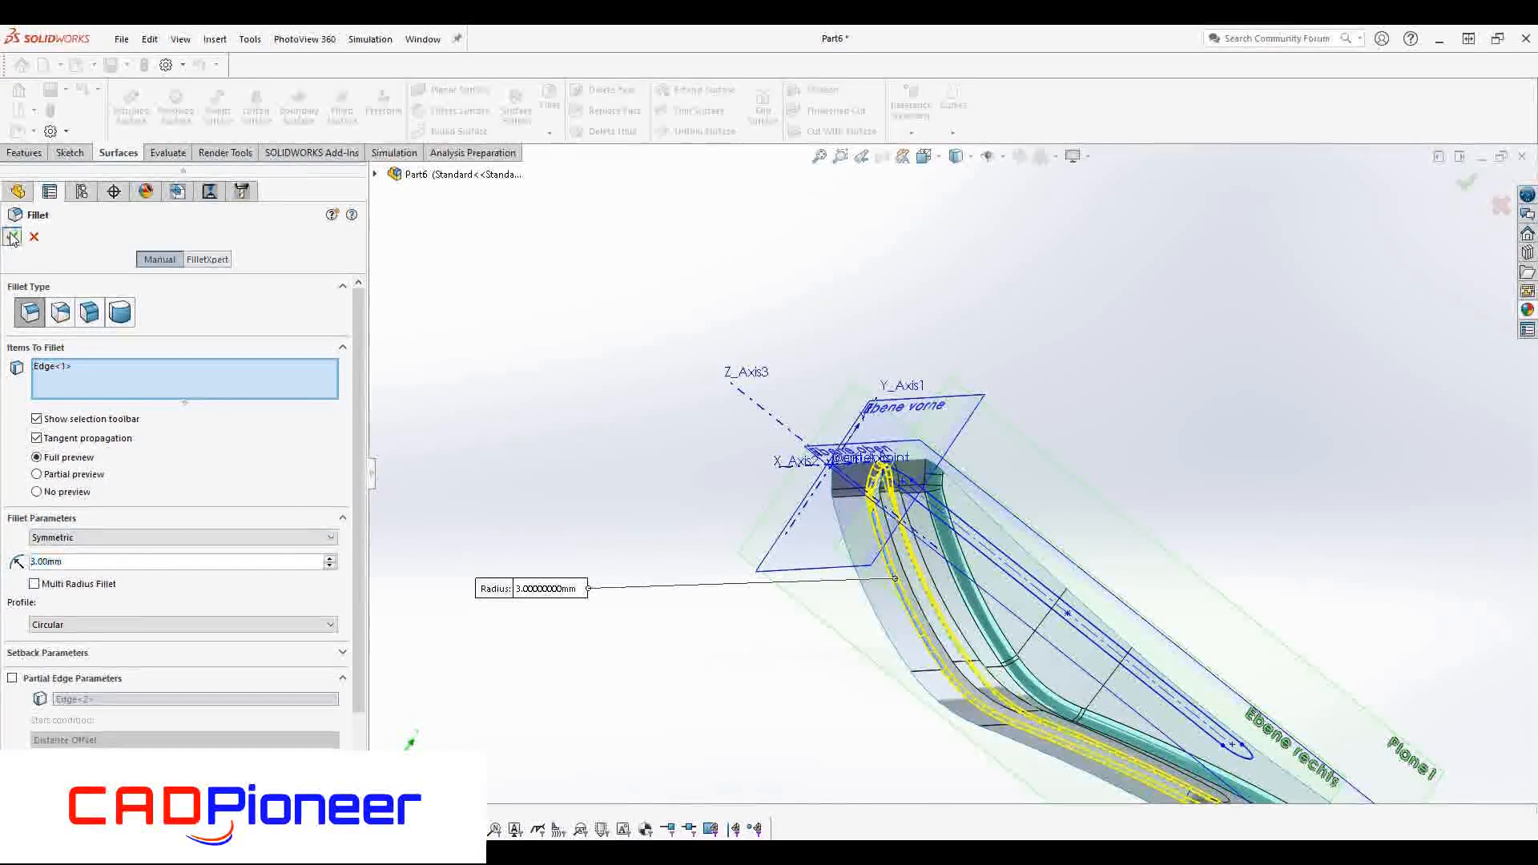
left_click(11, 233)
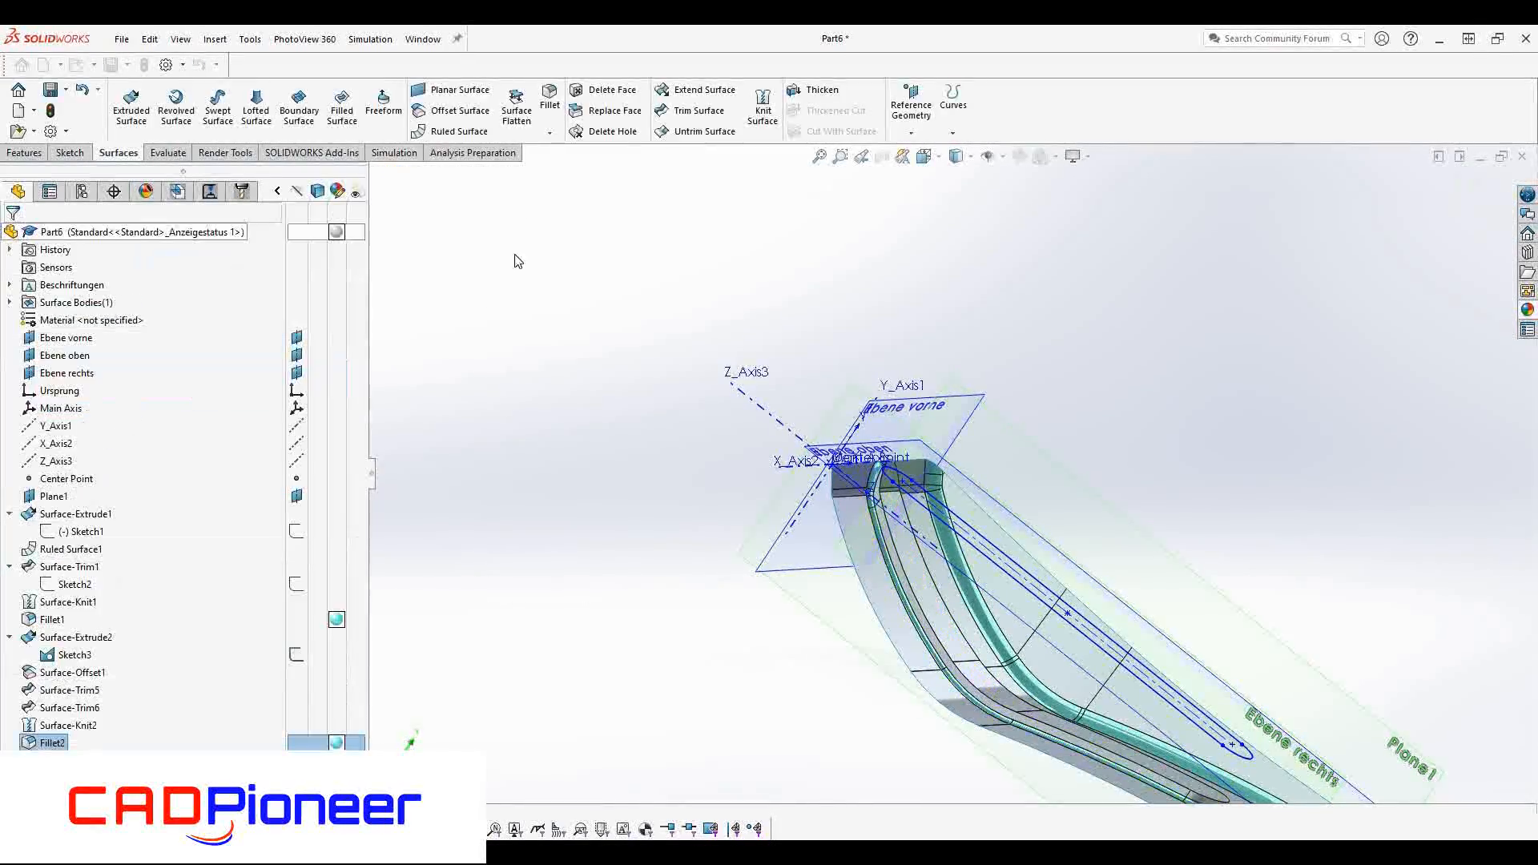
Fillet the other edge loop around the raised slot
left_click(895, 554)
scroll(881, 480, "down", 5)
scroll(901, 479, "down", 3)
middle_click_drag(900, 479, 913, 560)
left_click(11, 237)
scroll(885, 442, "up", 8)
scroll(1095, 681, "down", 2)
middle_click_drag(1096, 665, 976, 473)
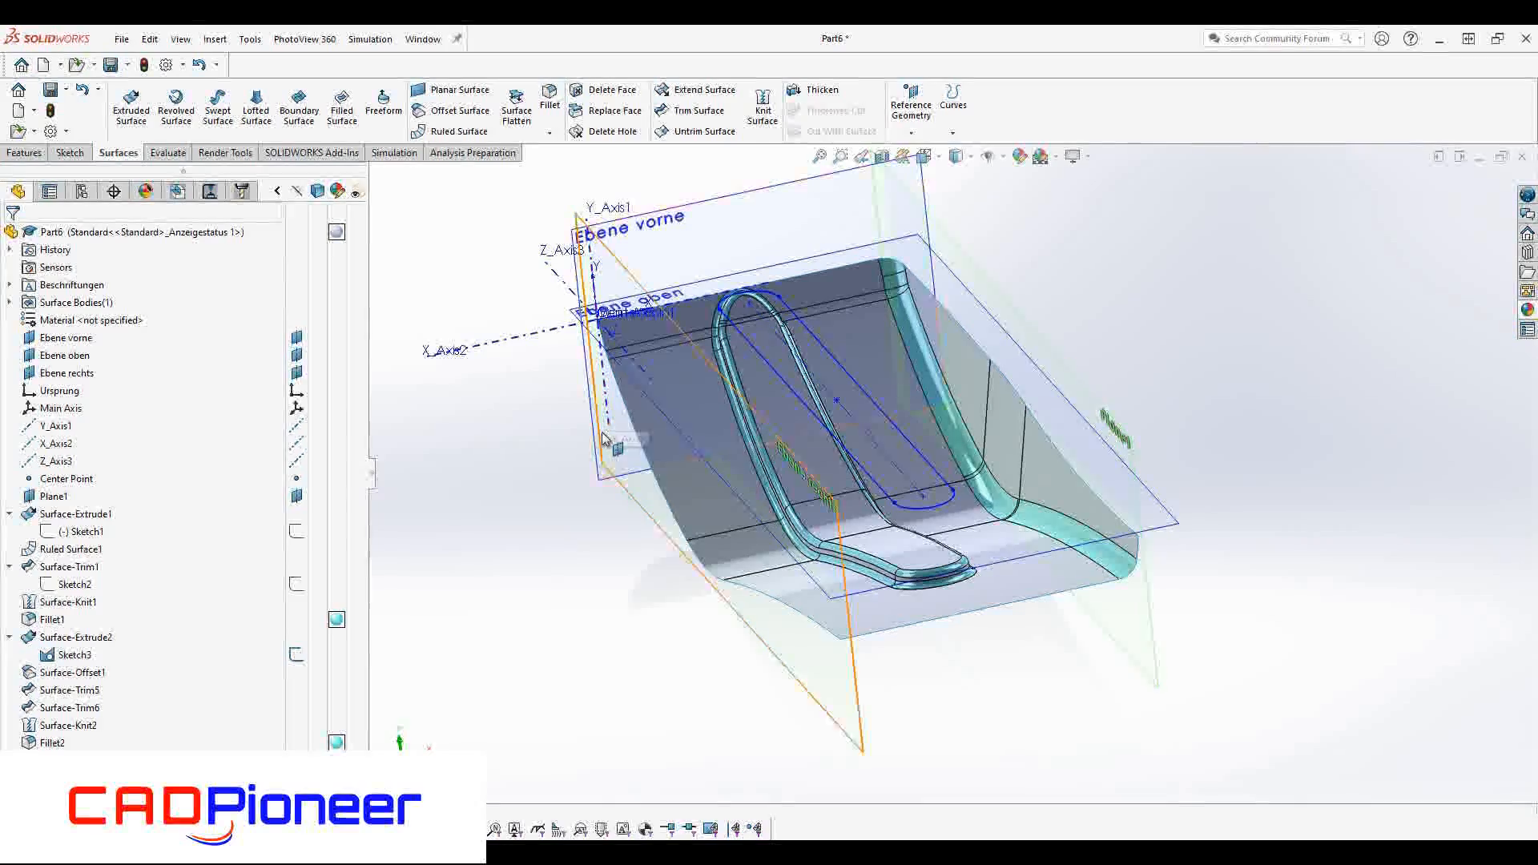
left_click(778, 313)
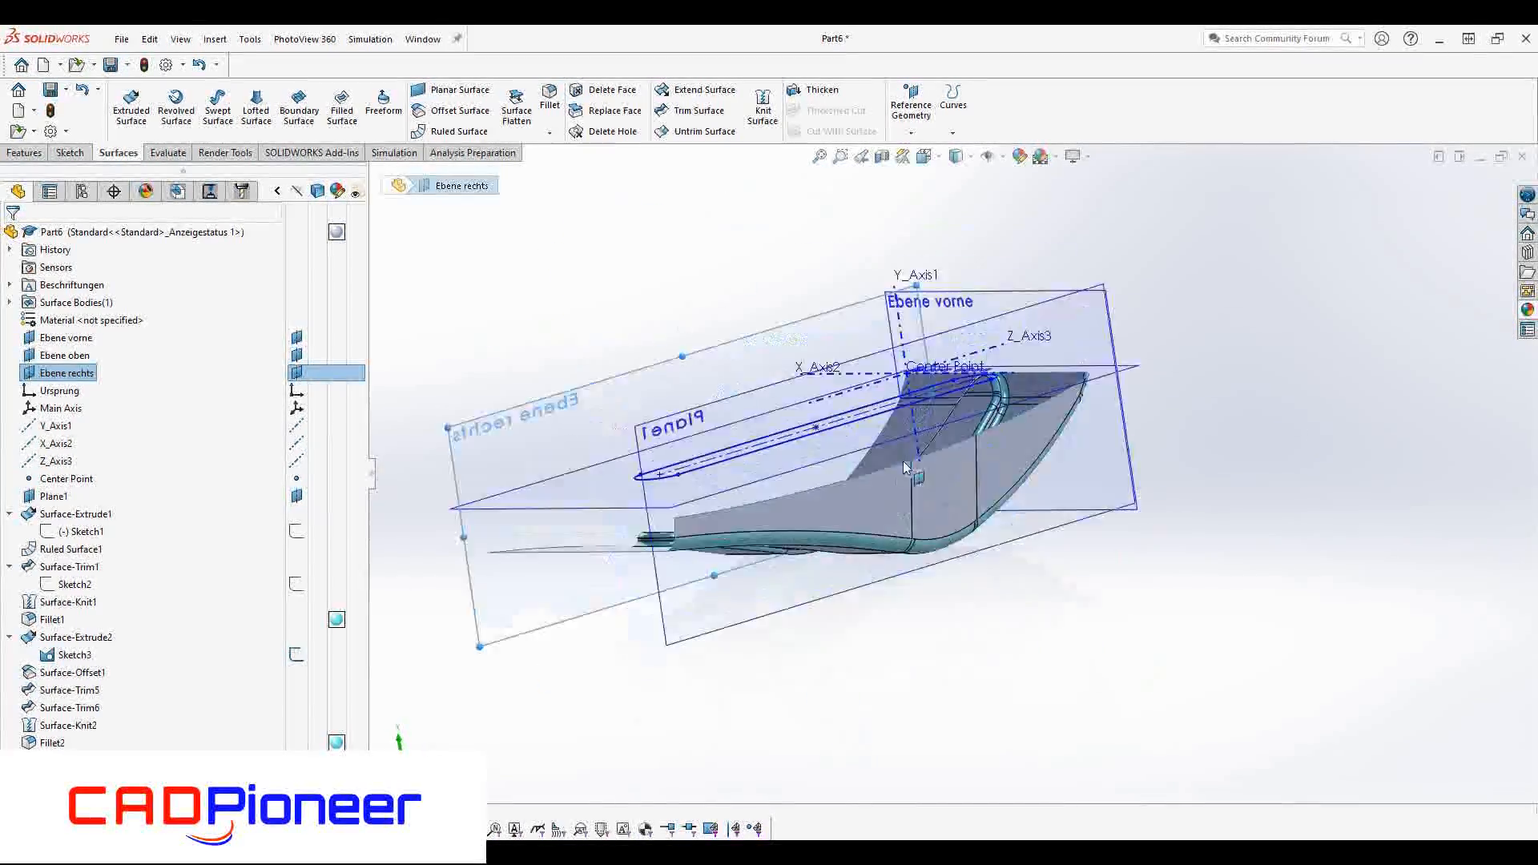
left_click(817, 519)
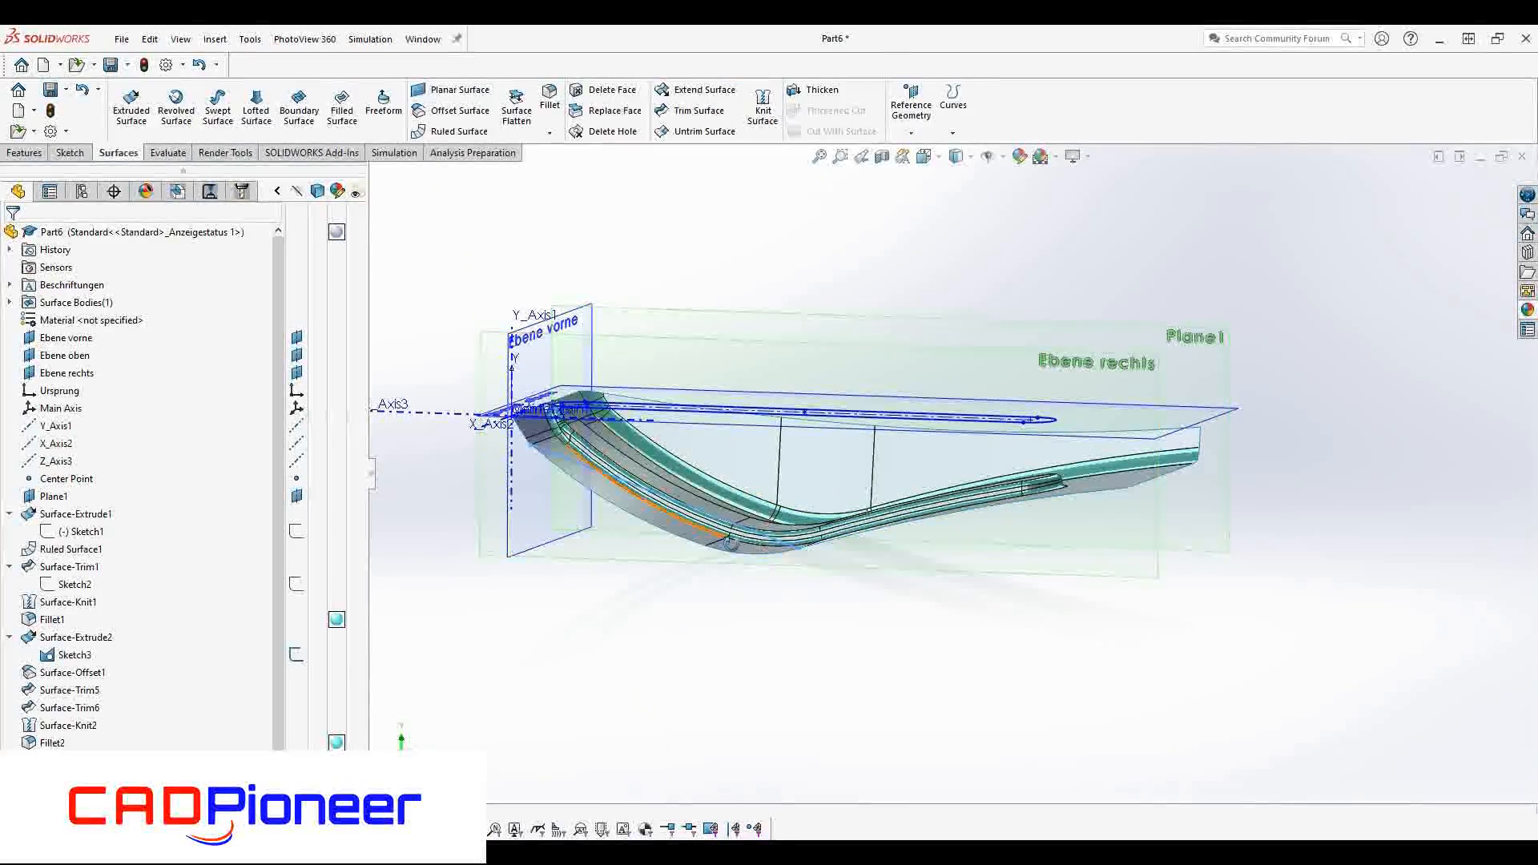
Create a reference plane perpendicular to the Sketch4 line and coincident with its endpoint at the shell's side edge
middle_click_drag(730, 543, 415, 324)
left_click(911, 132)
left_click(921, 151)
left_click(719, 538)
left_click(725, 543)
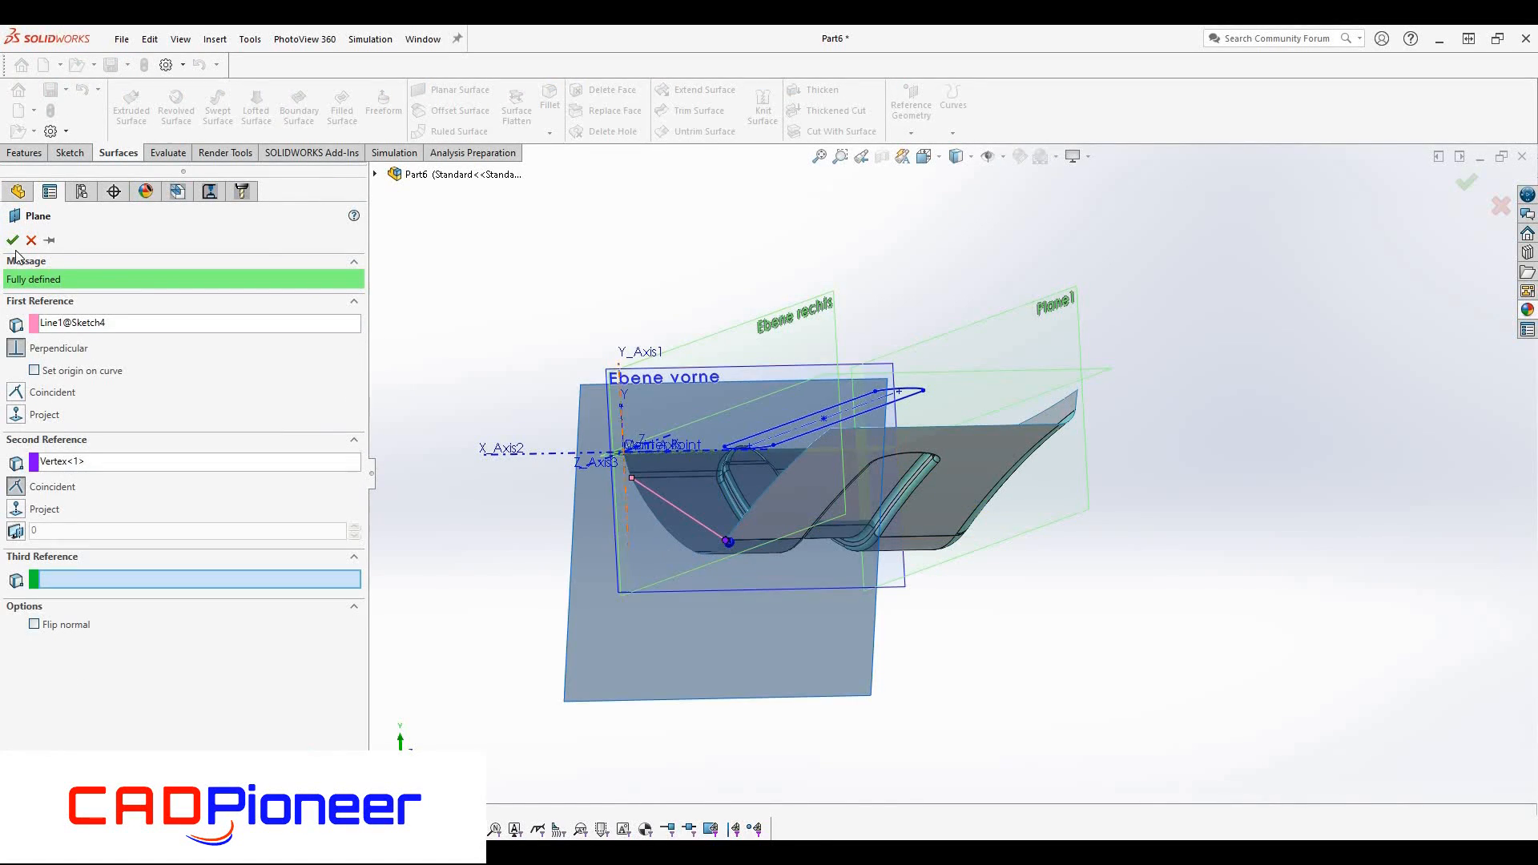
right_click(435, 457)
Sketch a 35 mm diameter circle on the new plane with a tangent line at 45° to the vertical axis
left_click(836, 617)
left_click(880, 599)
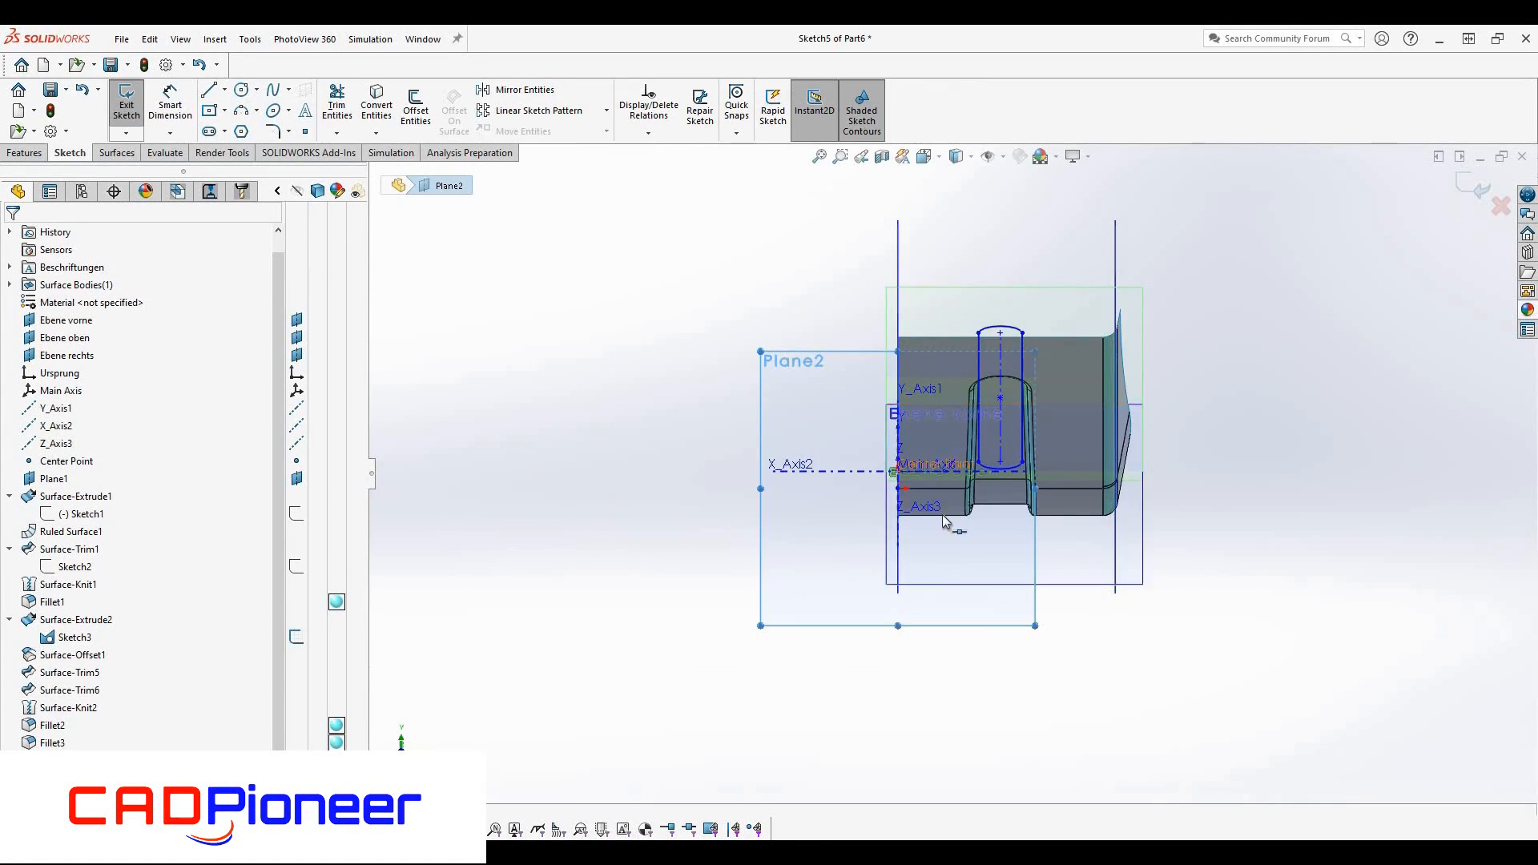
scroll(944, 513, "down", 5)
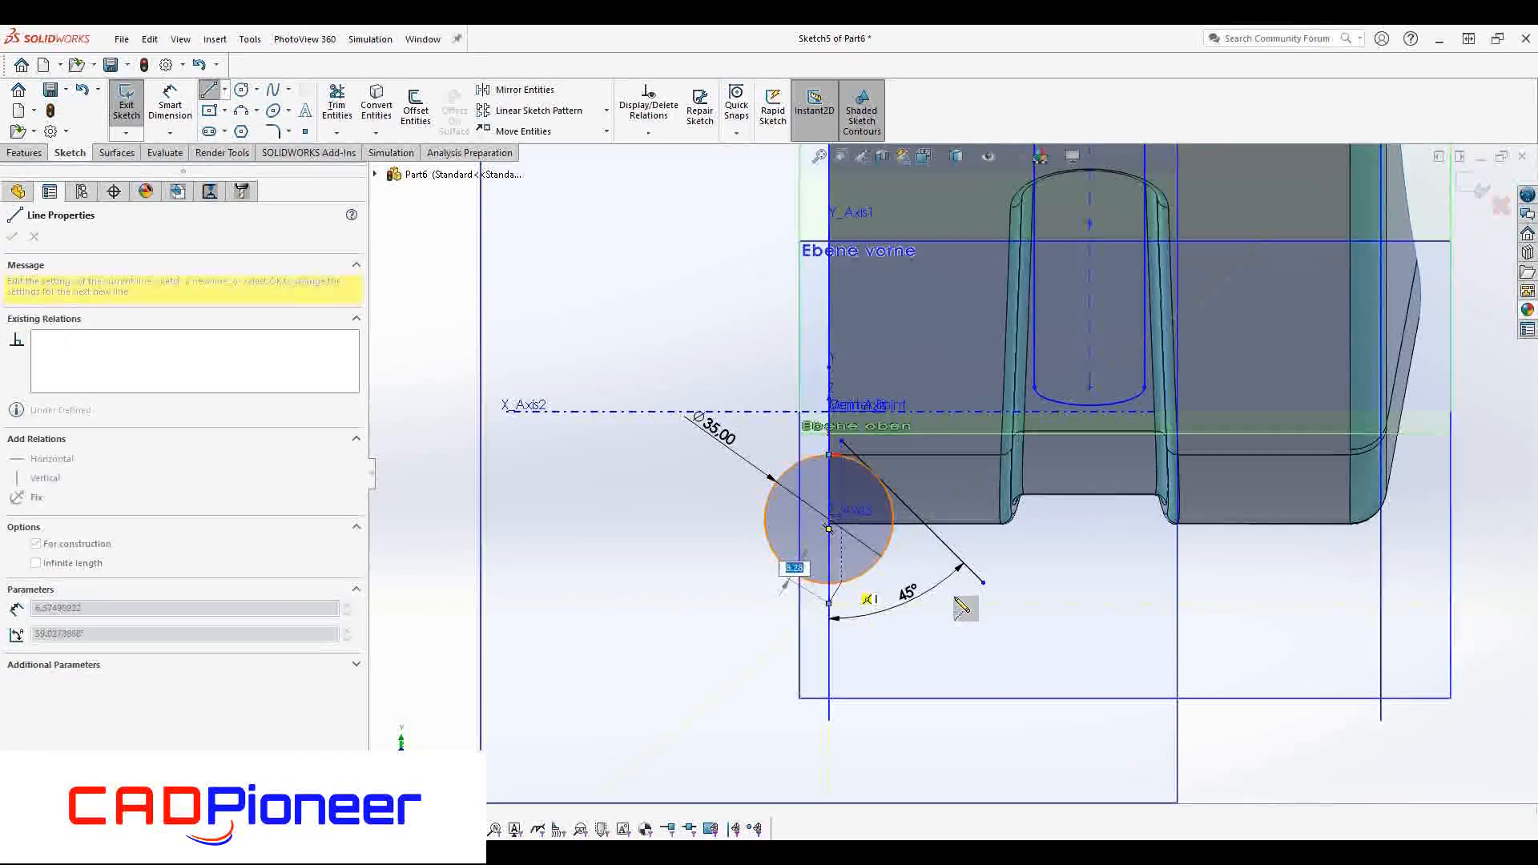
left_click(214, 91)
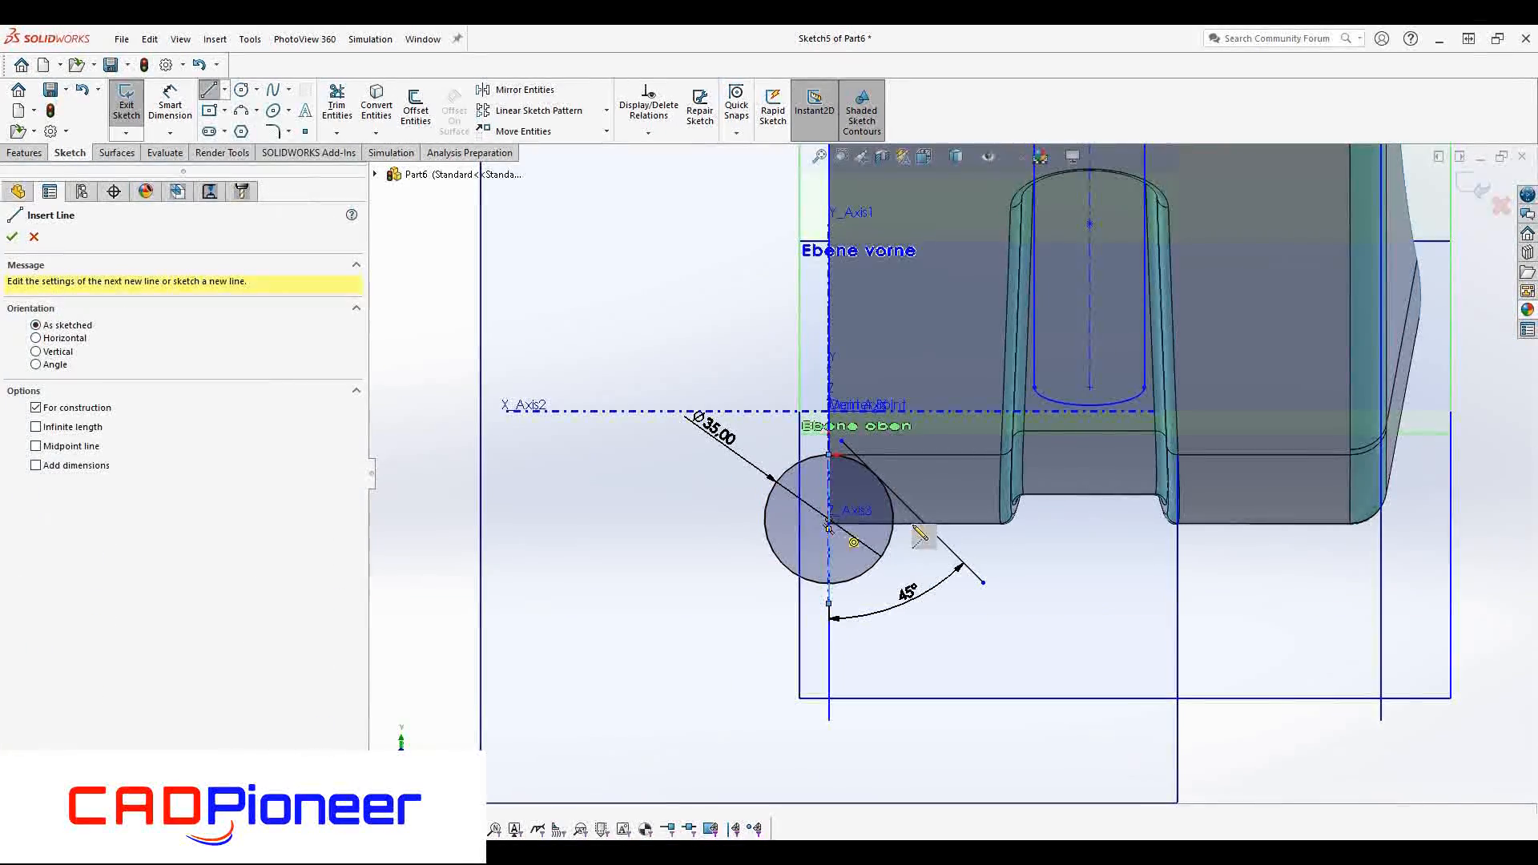
key("Escape")
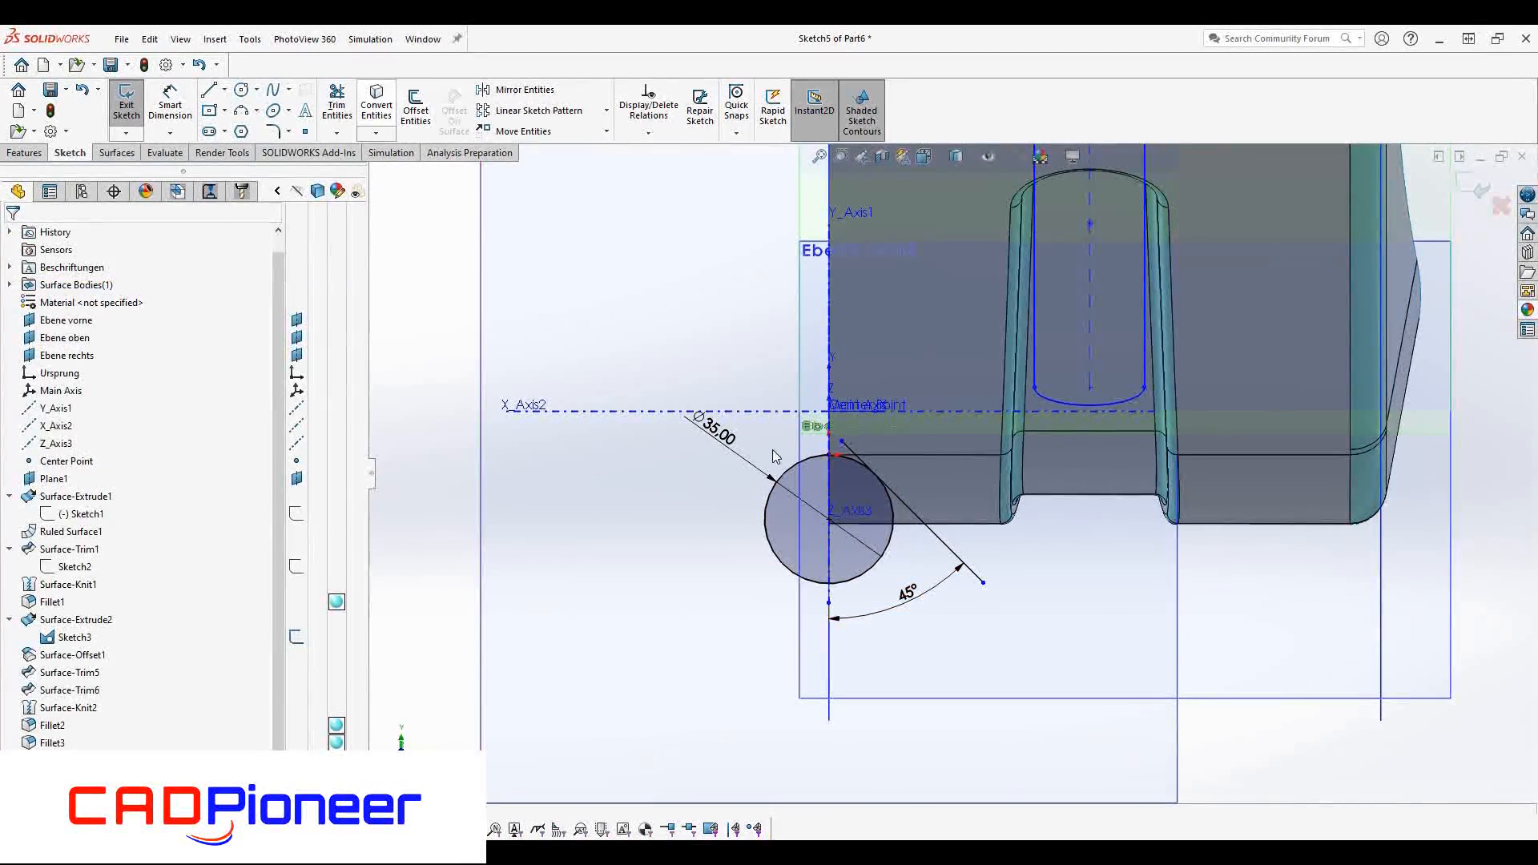
Trim the circle and the 45° line with Power trim into a short arc running tangentially into the line
left_click(908, 526)
right_click(913, 526)
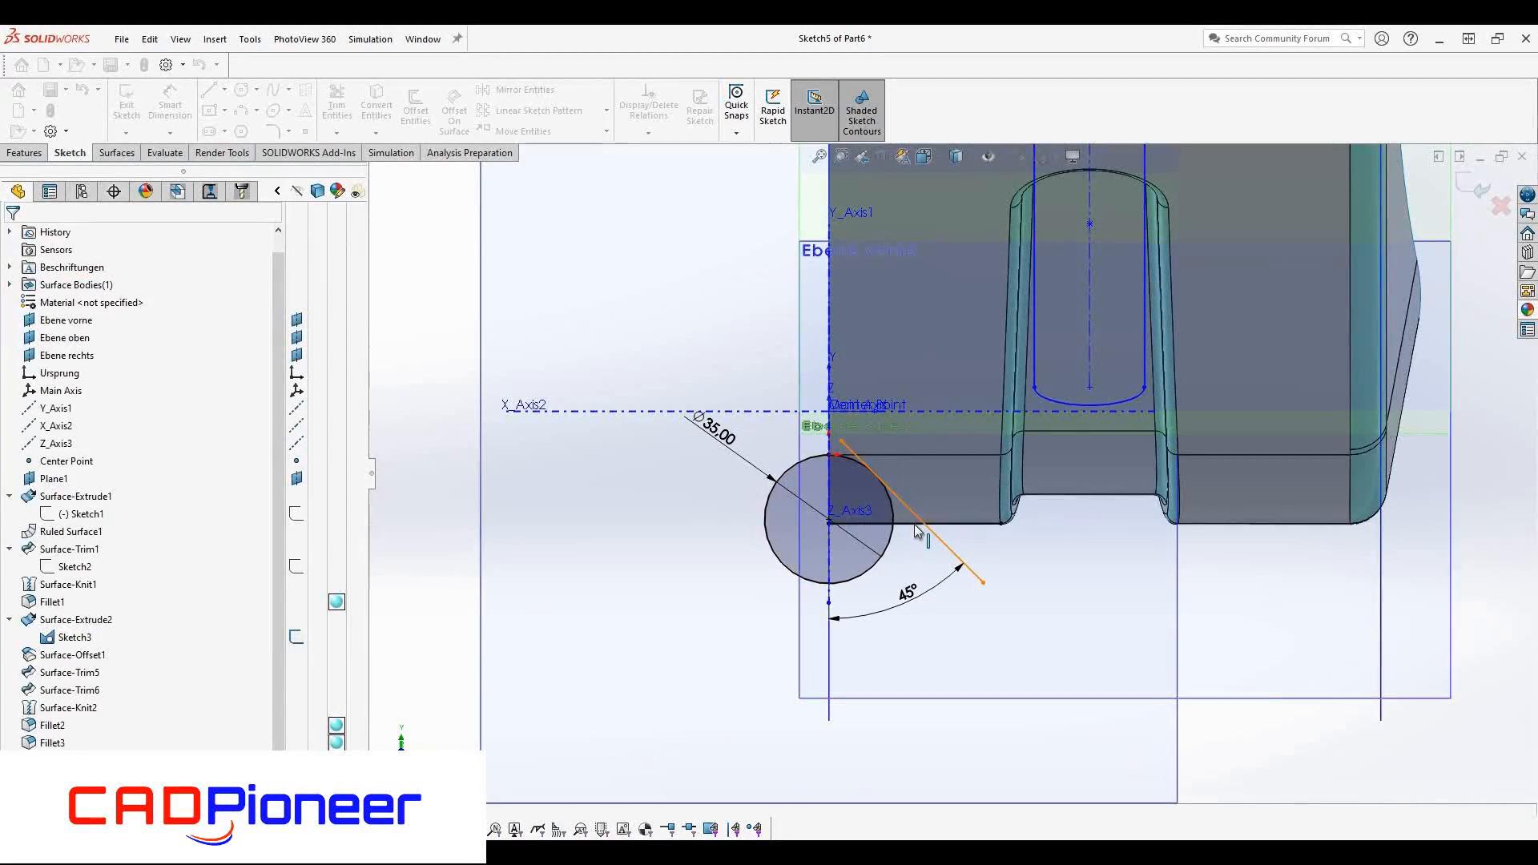
right_click(916, 526)
left_click(1047, 503)
left_click(697, 329)
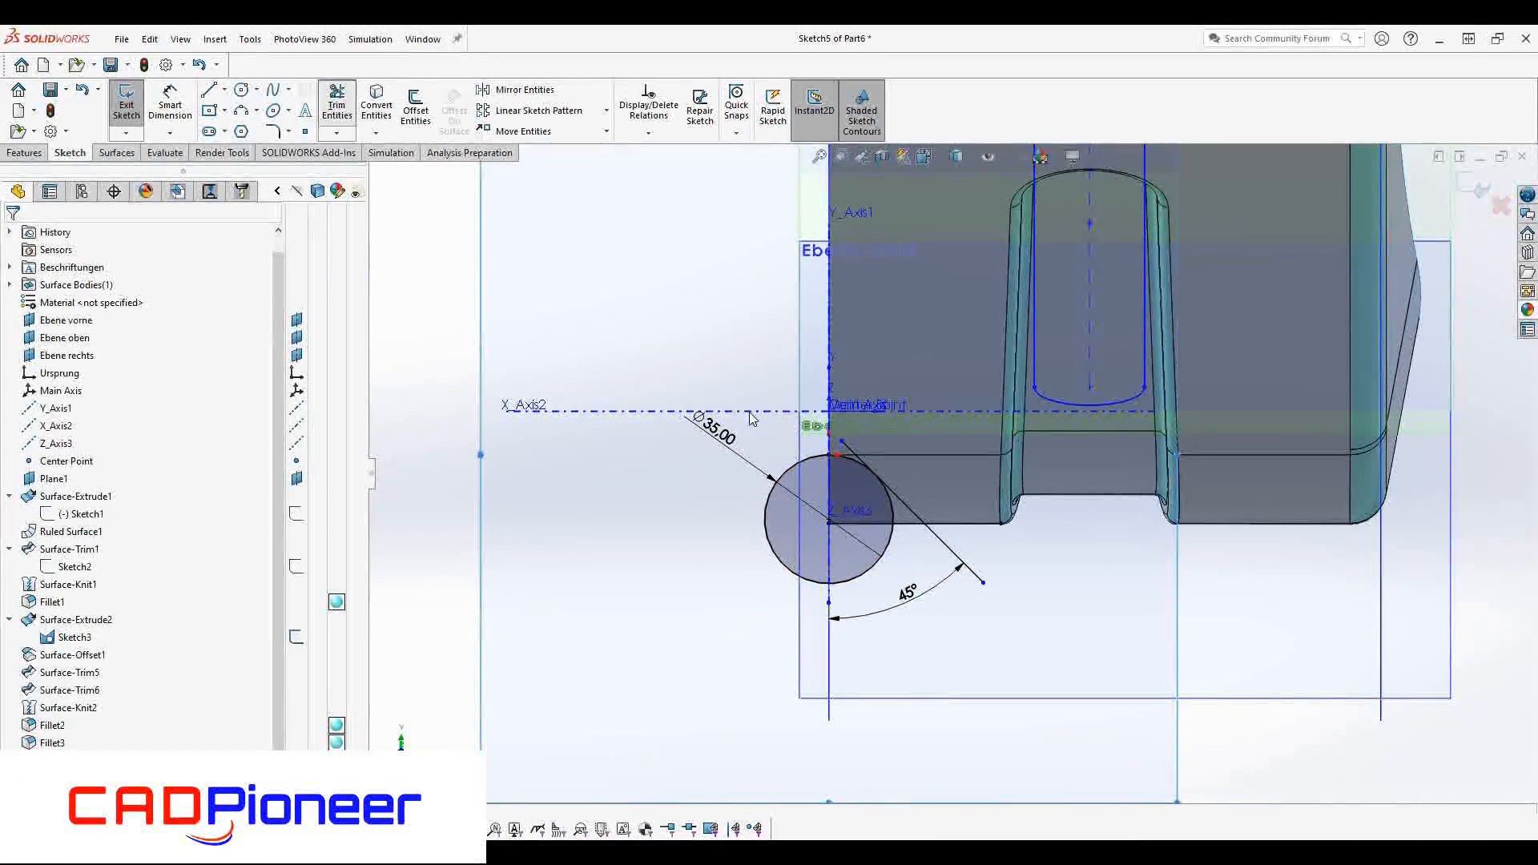
left_click_drag(756, 480, 792, 525)
left_click_drag(865, 583, 858, 553)
left_click_drag(892, 460, 846, 451)
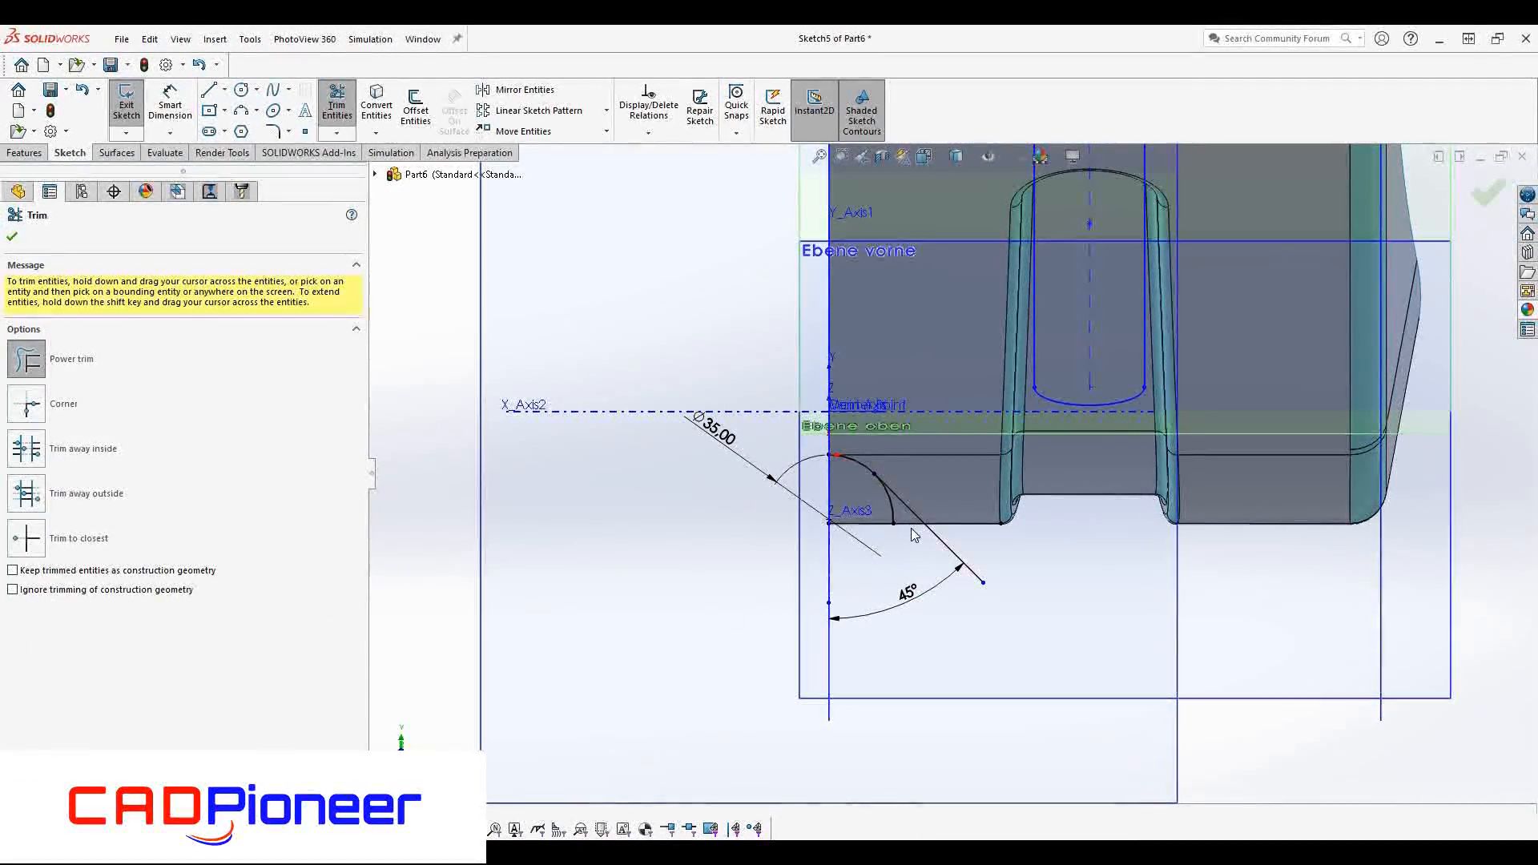
left_click_drag(910, 539, 954, 541)
left_click_drag(880, 509, 898, 501)
key("Escape")
left_click(1481, 192)
Lengthen the 45° line in the sweep's profile sketch and exit the sketch
mouse_move(849, 517)
middle_mouse_down()
mouse_move(912, 641)
mouse_move(748, 645)
mouse_move(824, 662)
mouse_move(793, 633)
middle_mouse_up()
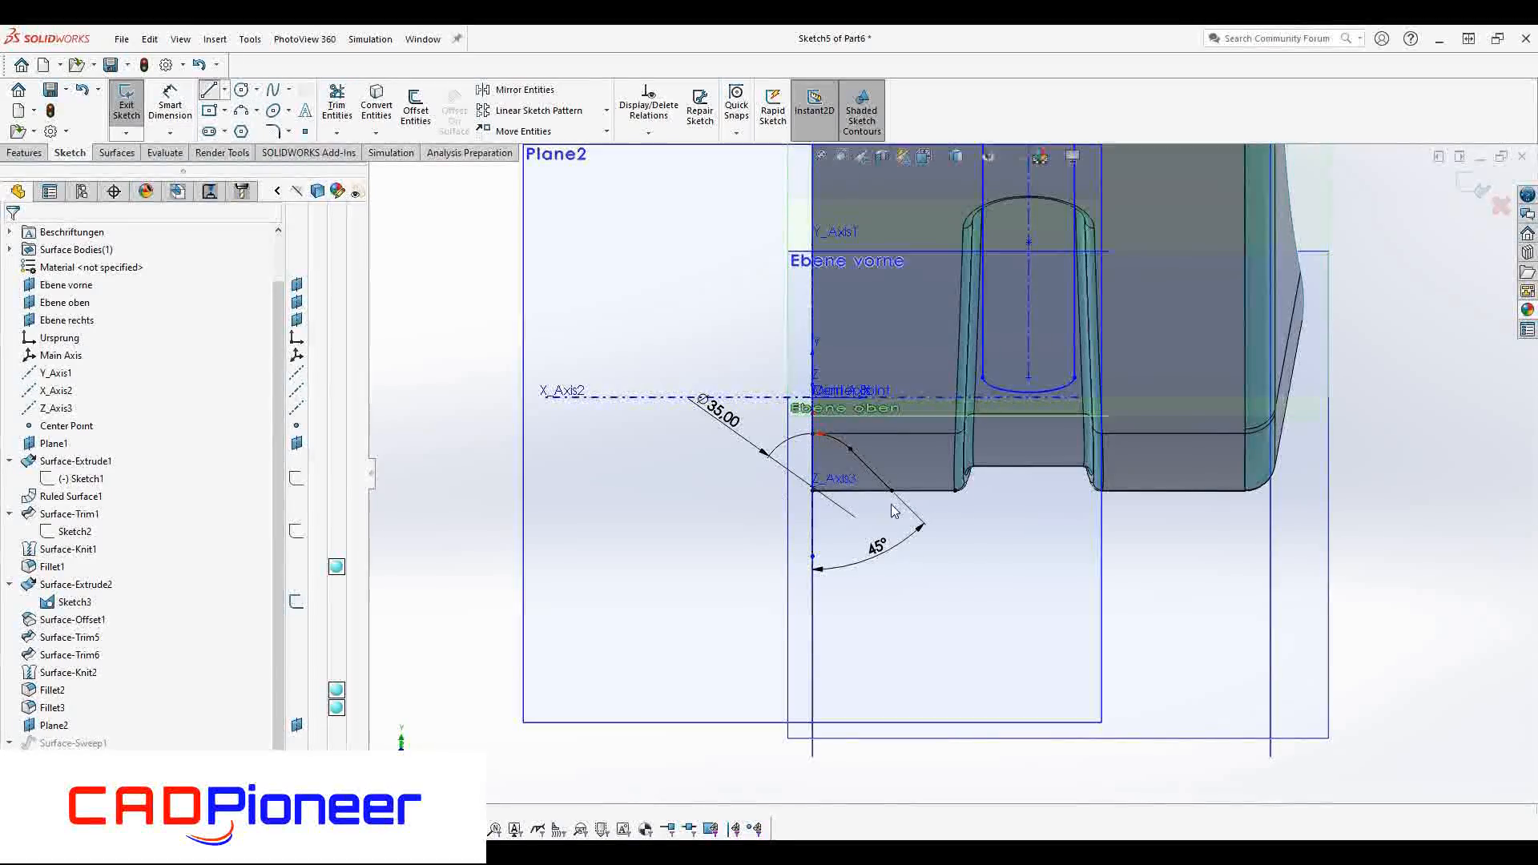
left_click(891, 490)
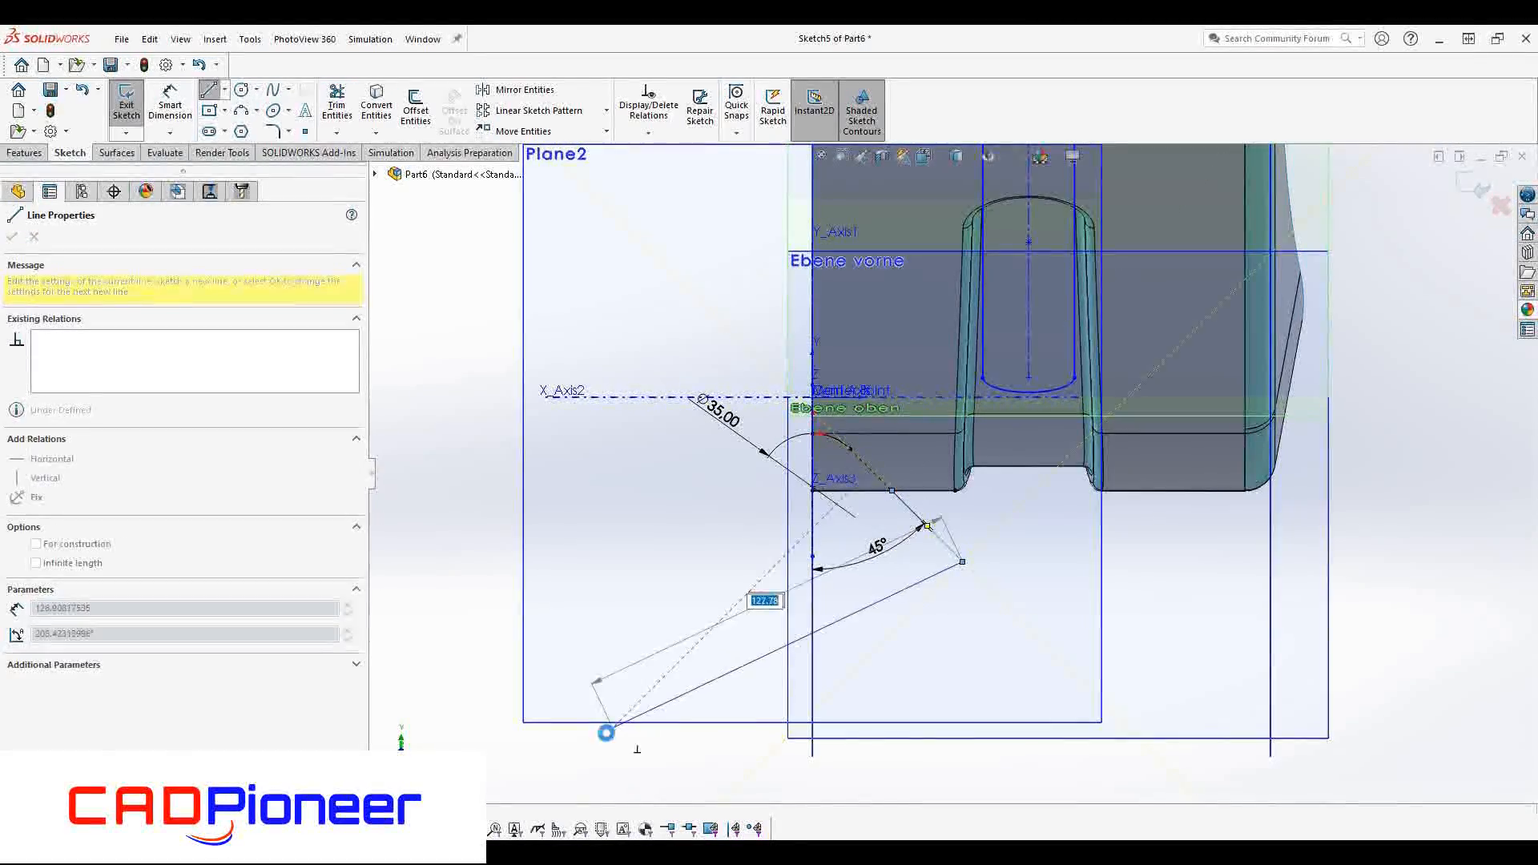
key("Escape")
left_click(1475, 191)
Mutually trim the filleted shell and the swept surface, removing the shell portion cut off by the sweep
mouse_move(1064, 517)
middle_mouse_down()
mouse_move(888, 669)
mouse_move(927, 635)
mouse_move(875, 491)
mouse_move(886, 694)
mouse_move(821, 400)
mouse_move(681, 172)
middle_mouse_up()
left_click(683, 116)
left_click(614, 313)
left_click(560, 411)
left_click(256, 447)
left_click(464, 458)
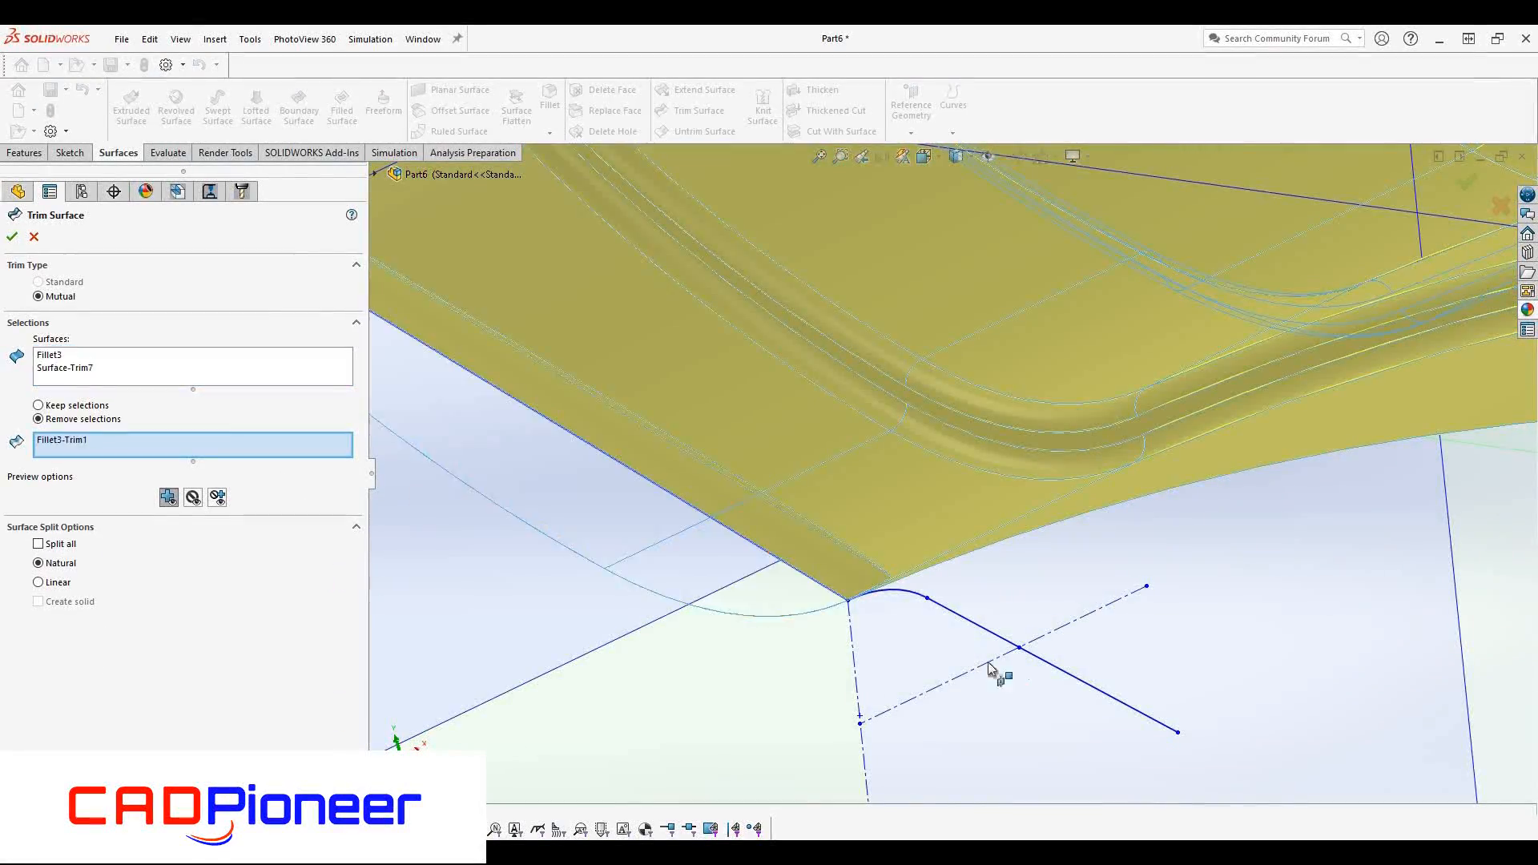
scroll(921, 513, "up", 5)
right_click(793, 462)
Try to create a 5 mm ruled surface normal to the shell along its outer side and end edges
scroll(793, 462, "up", 3)
middle_click_drag(793, 463, 981, 492)
scroll(980, 443, "down", 4)
left_click(456, 131)
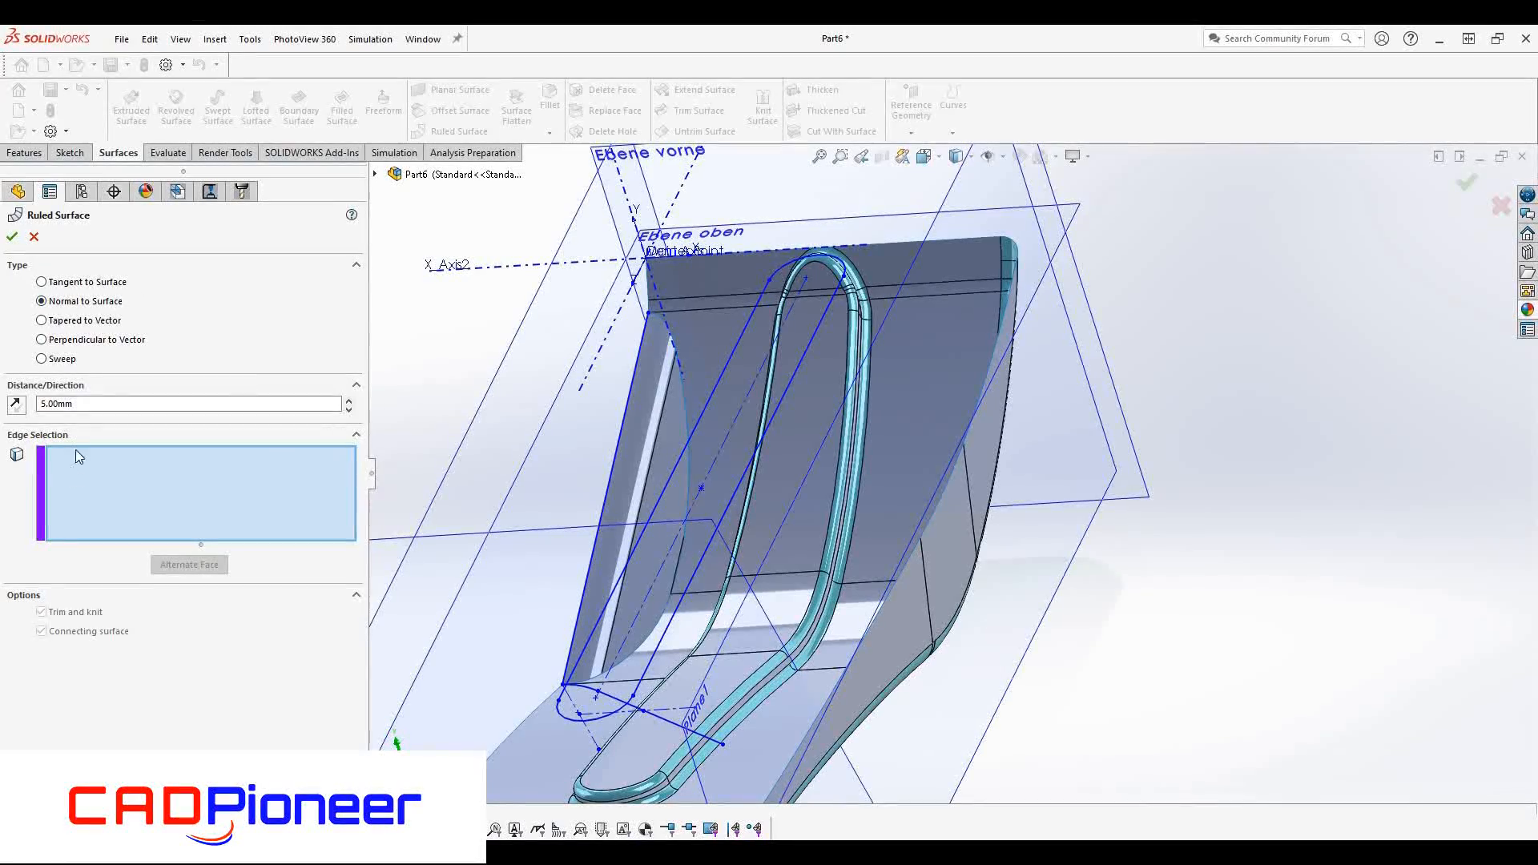
left_click(919, 541)
left_click(941, 497)
left_click(979, 398)
left_click(1014, 245)
left_click(929, 241)
middle_click_drag(825, 340, 801, 300)
left_click(751, 236)
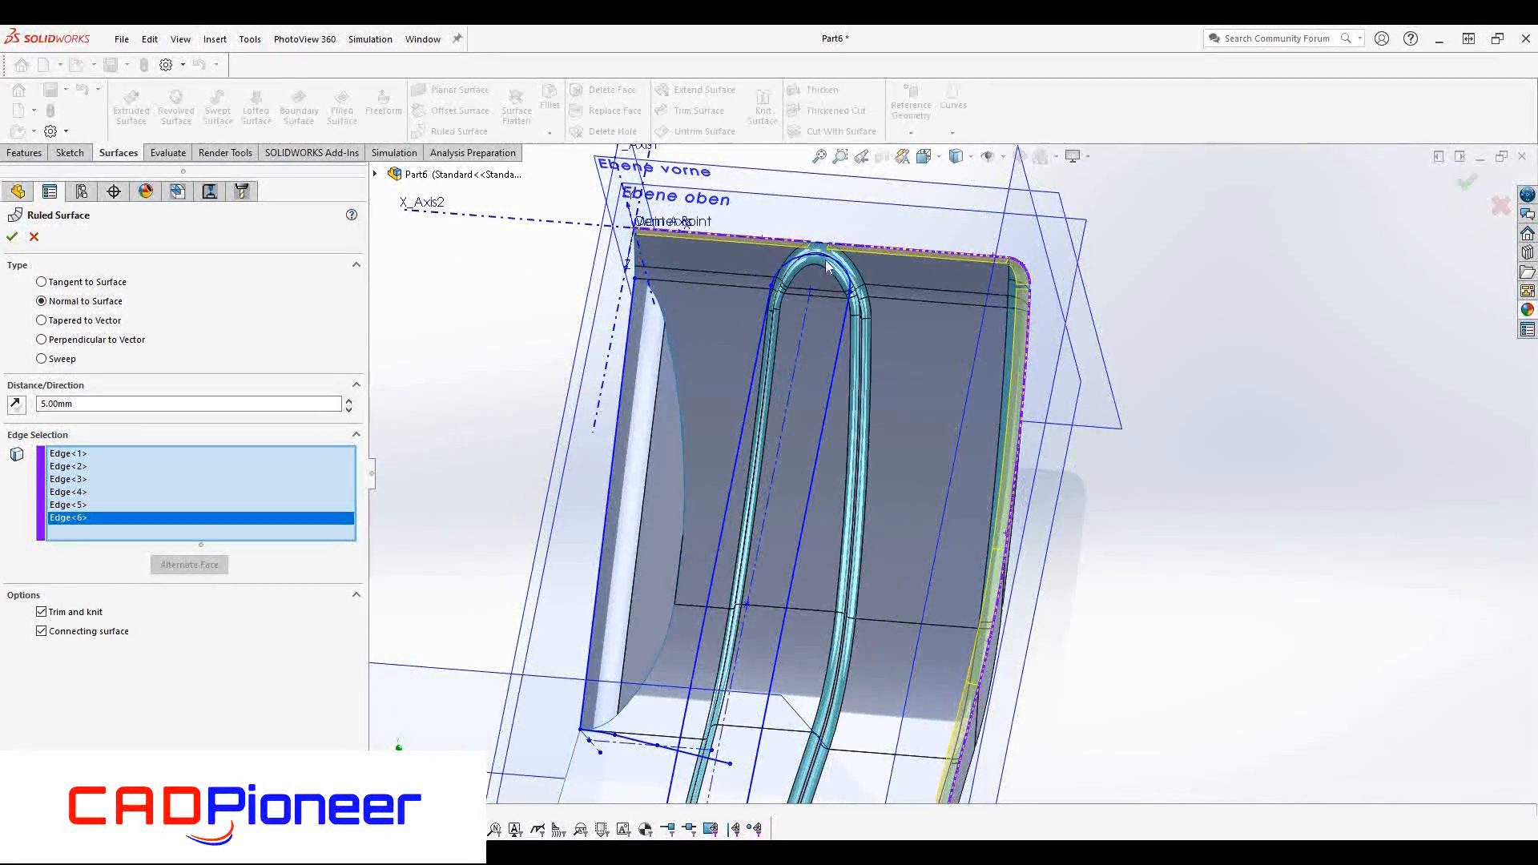
scroll(819, 245, "down", 6)
left_click(878, 415)
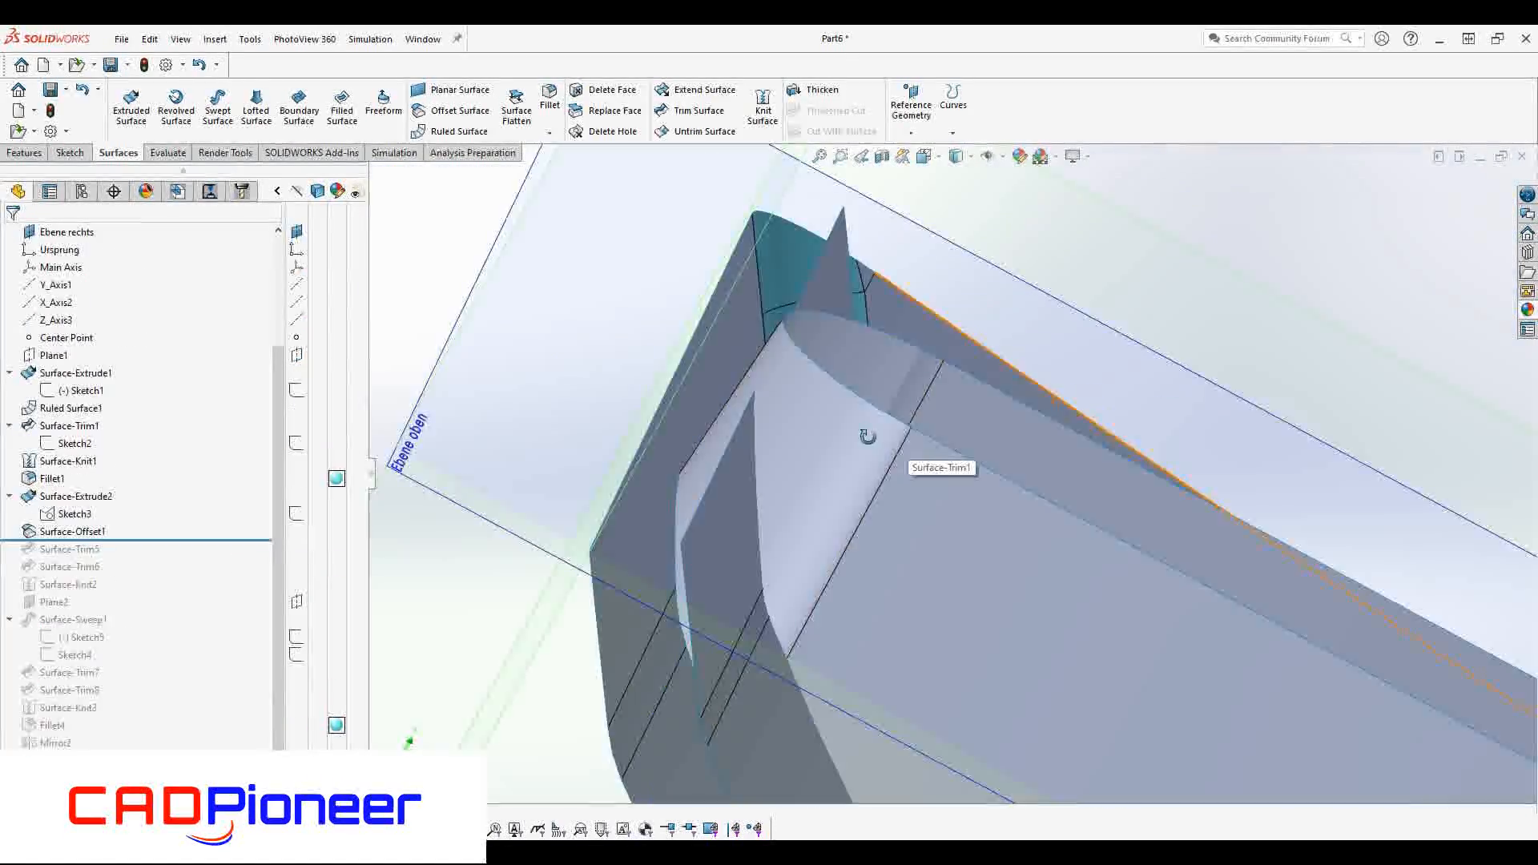
Extend the end edge of the offset surface by 30 mm with the Same surface extension type
middle_click_drag(910, 542, 740, 510)
left_click(695, 90)
left_click(776, 509)
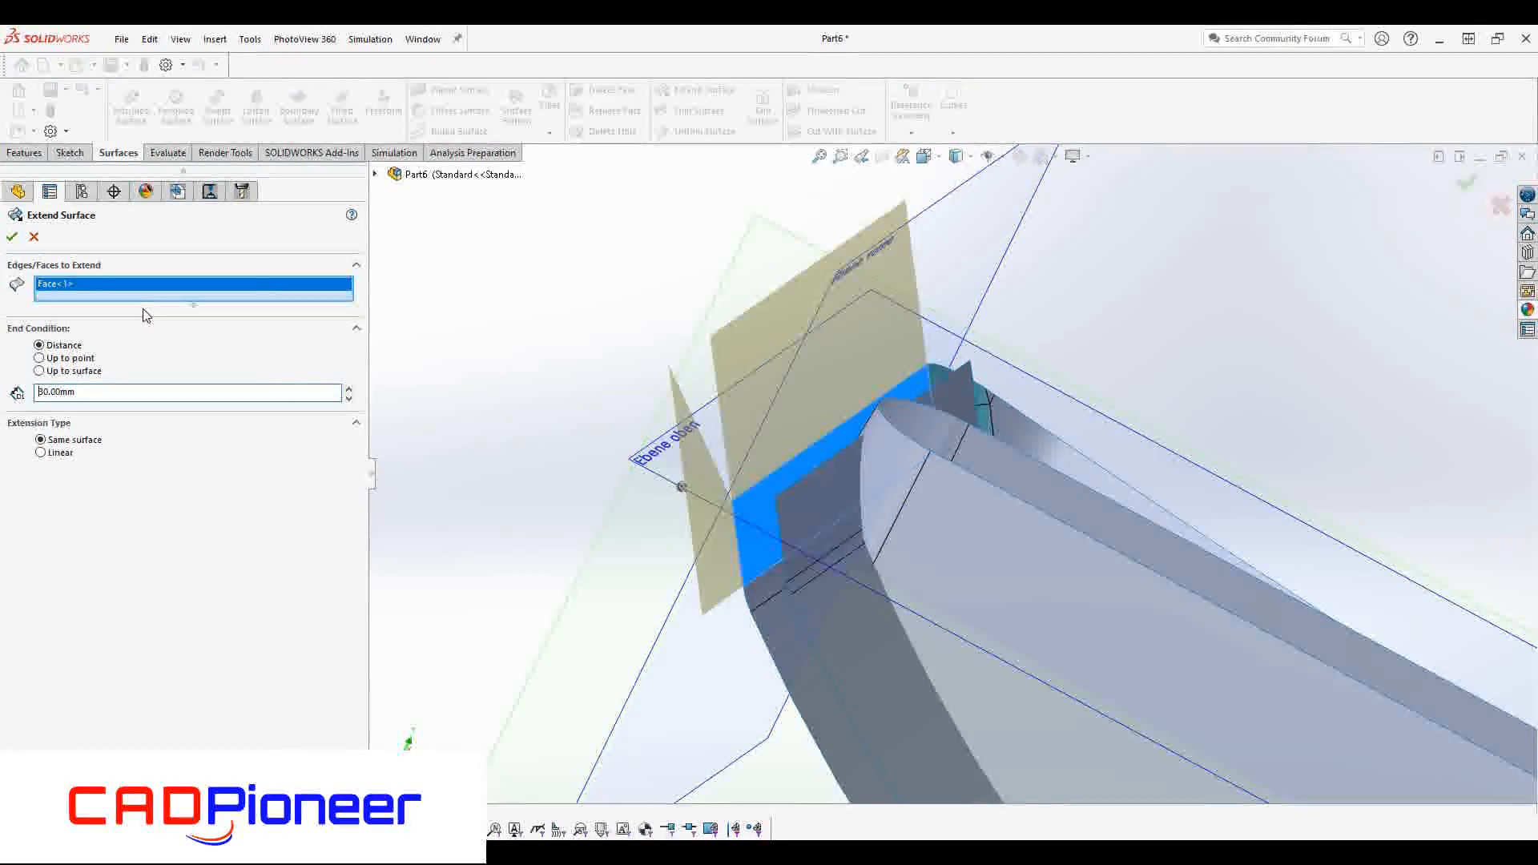
right_click(100, 282)
left_click(143, 311)
left_click(815, 487)
left_click(822, 463)
right_click(80, 286)
left_click(121, 315)
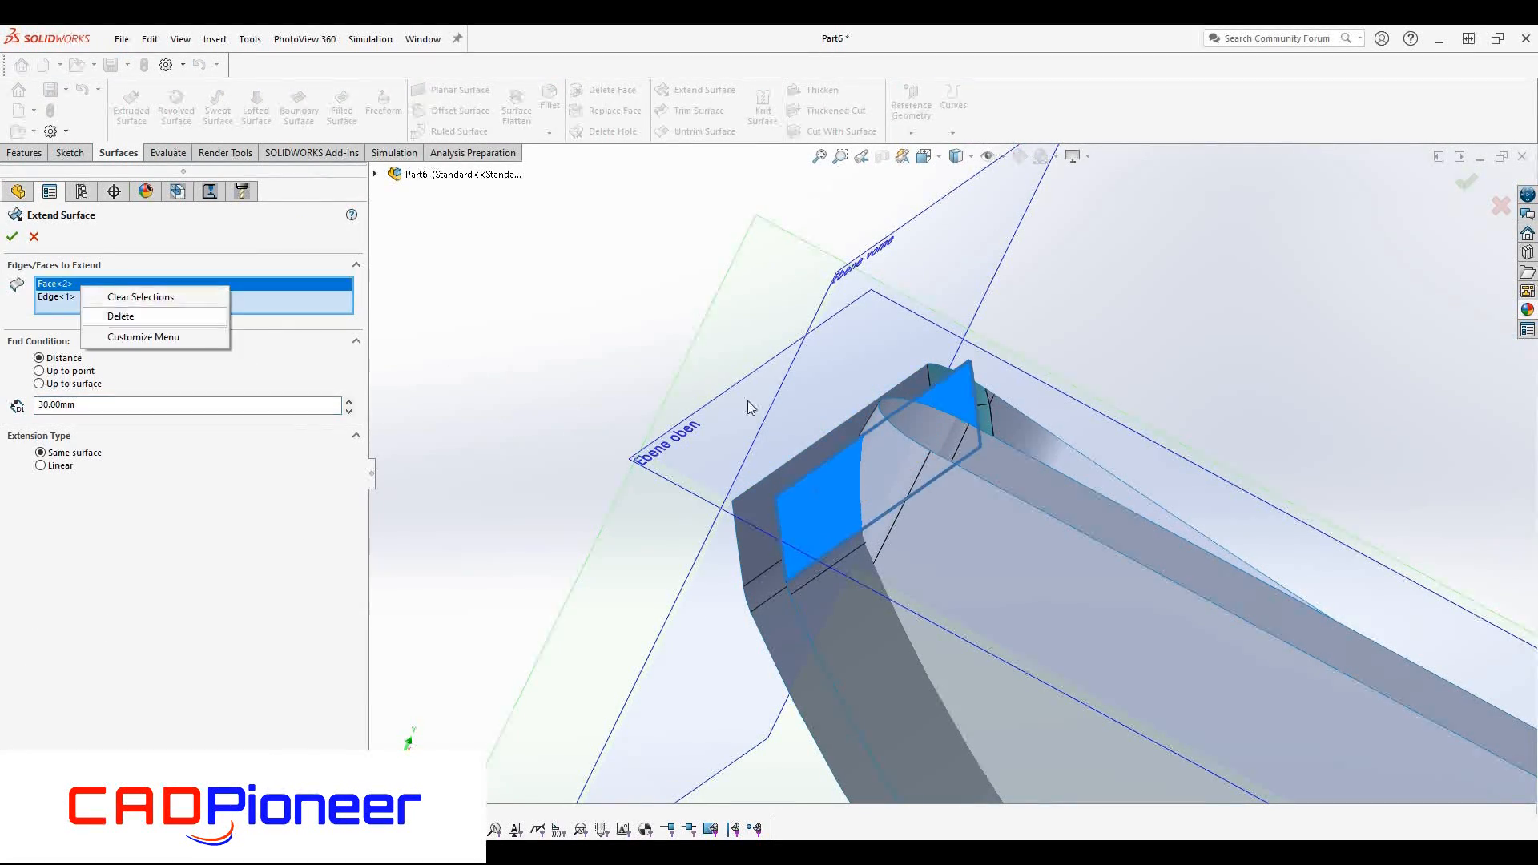
left_click(120, 316)
key("Return")
Mutually trim the slot walls and the extended surface, removing the walls beyond it and the extended surface outside the slot
left_click_drag(134, 559, 120, 577)
left_click(699, 111)
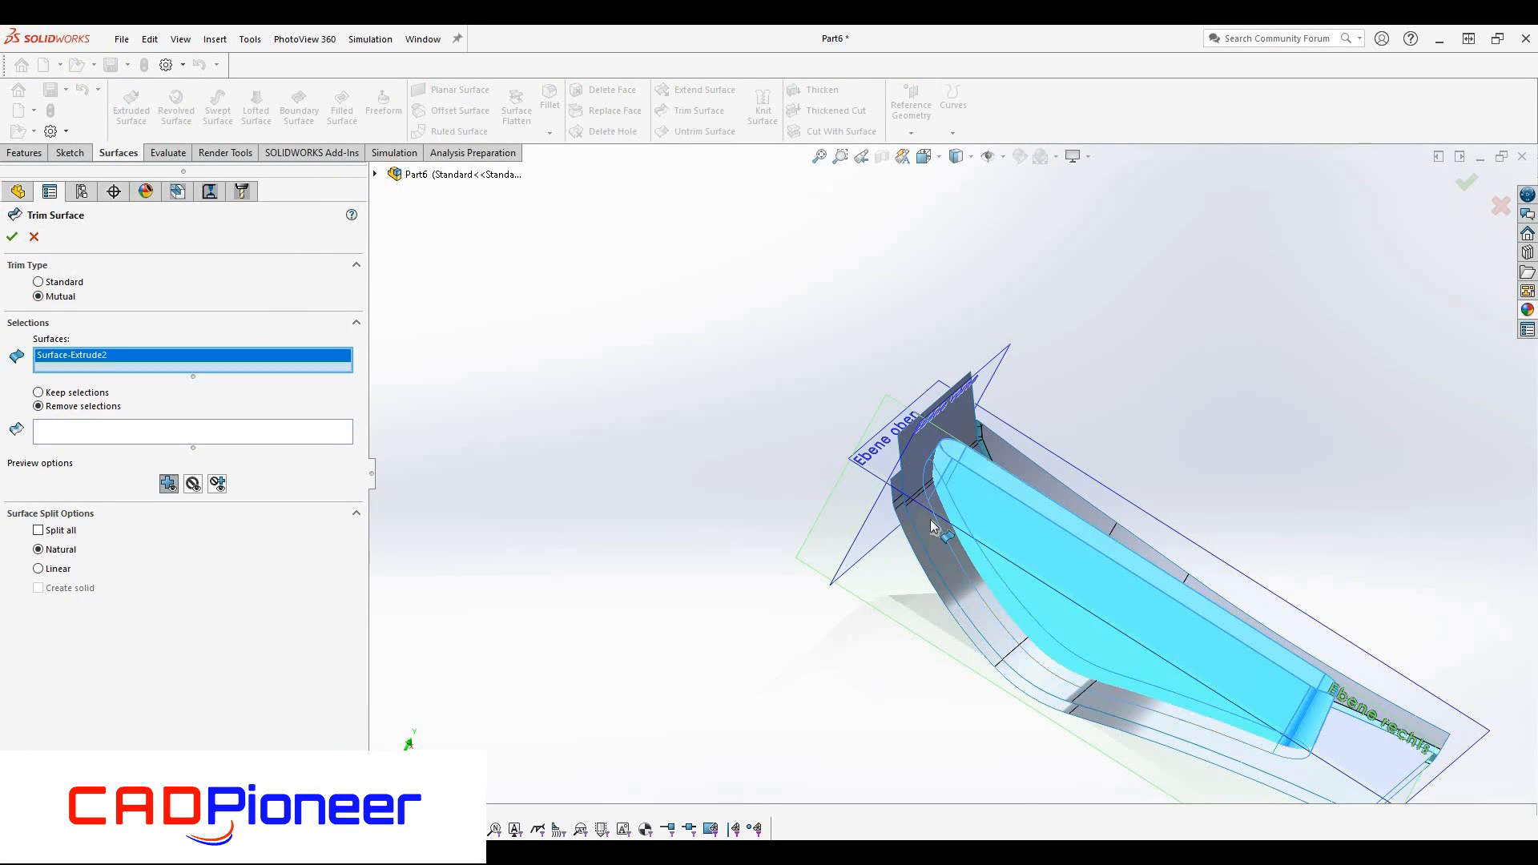
left_click(930, 519)
left_click(939, 554)
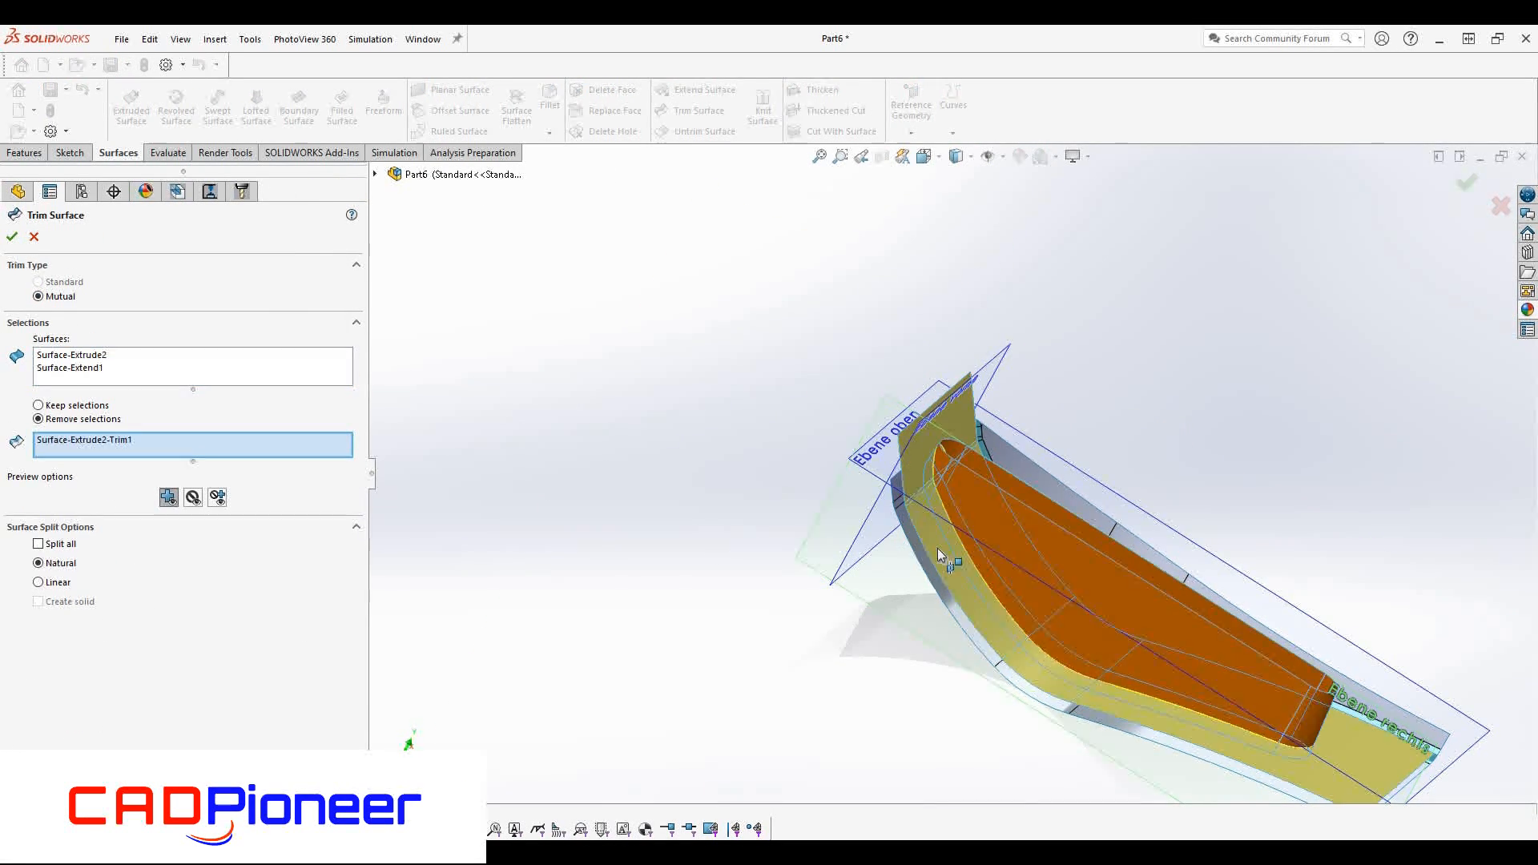
left_click(937, 549)
key("Return")
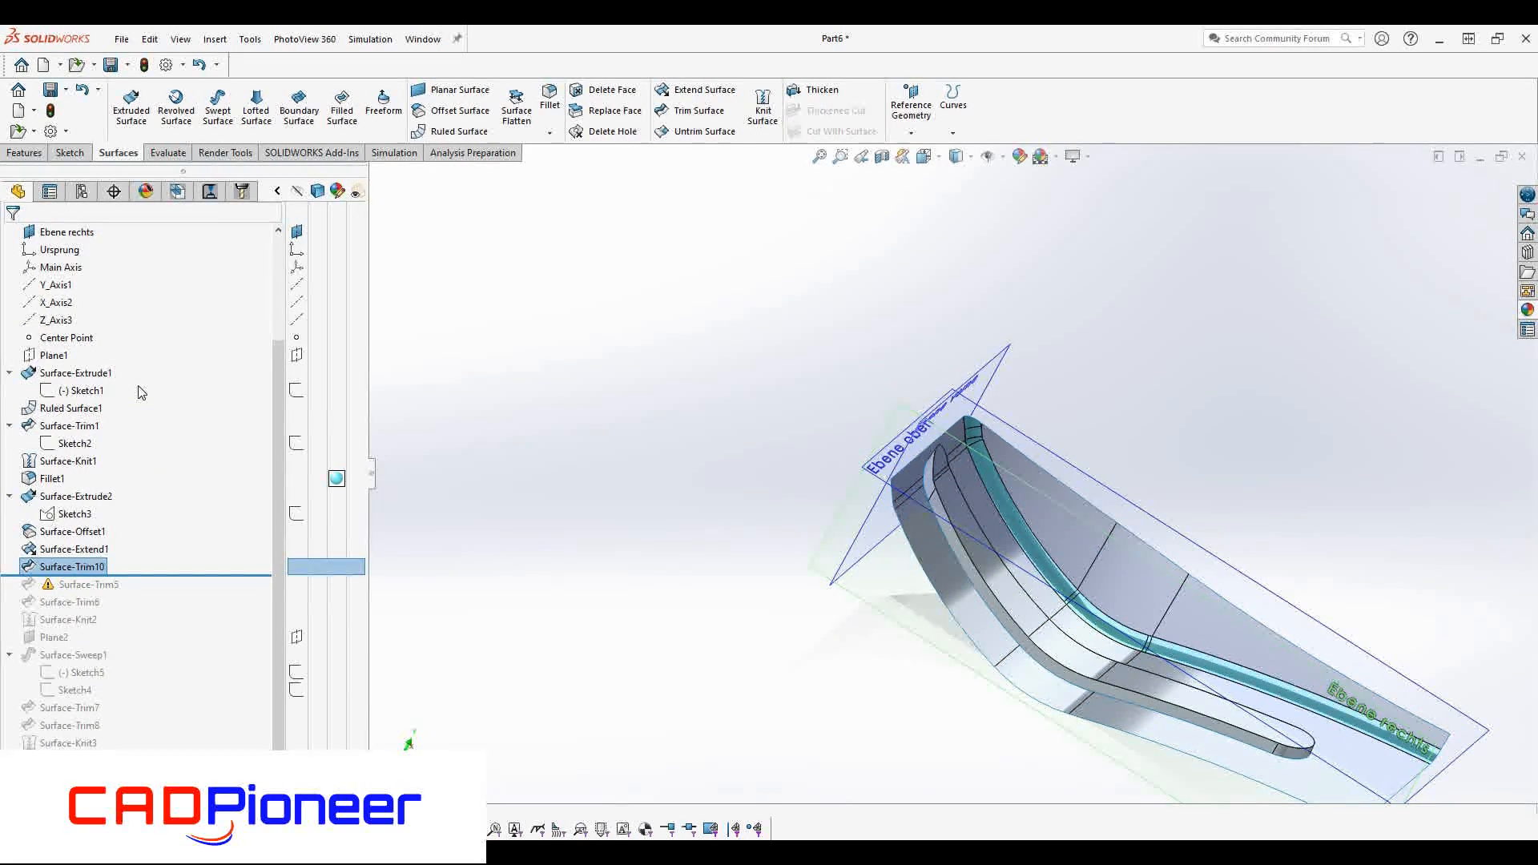
Delete the old Surface-Trim5 feature and roll the model forward through the following features
left_click_drag(163, 577, 155, 625)
right_click(83, 585)
left_click(125, 645)
left_click(1335, 195)
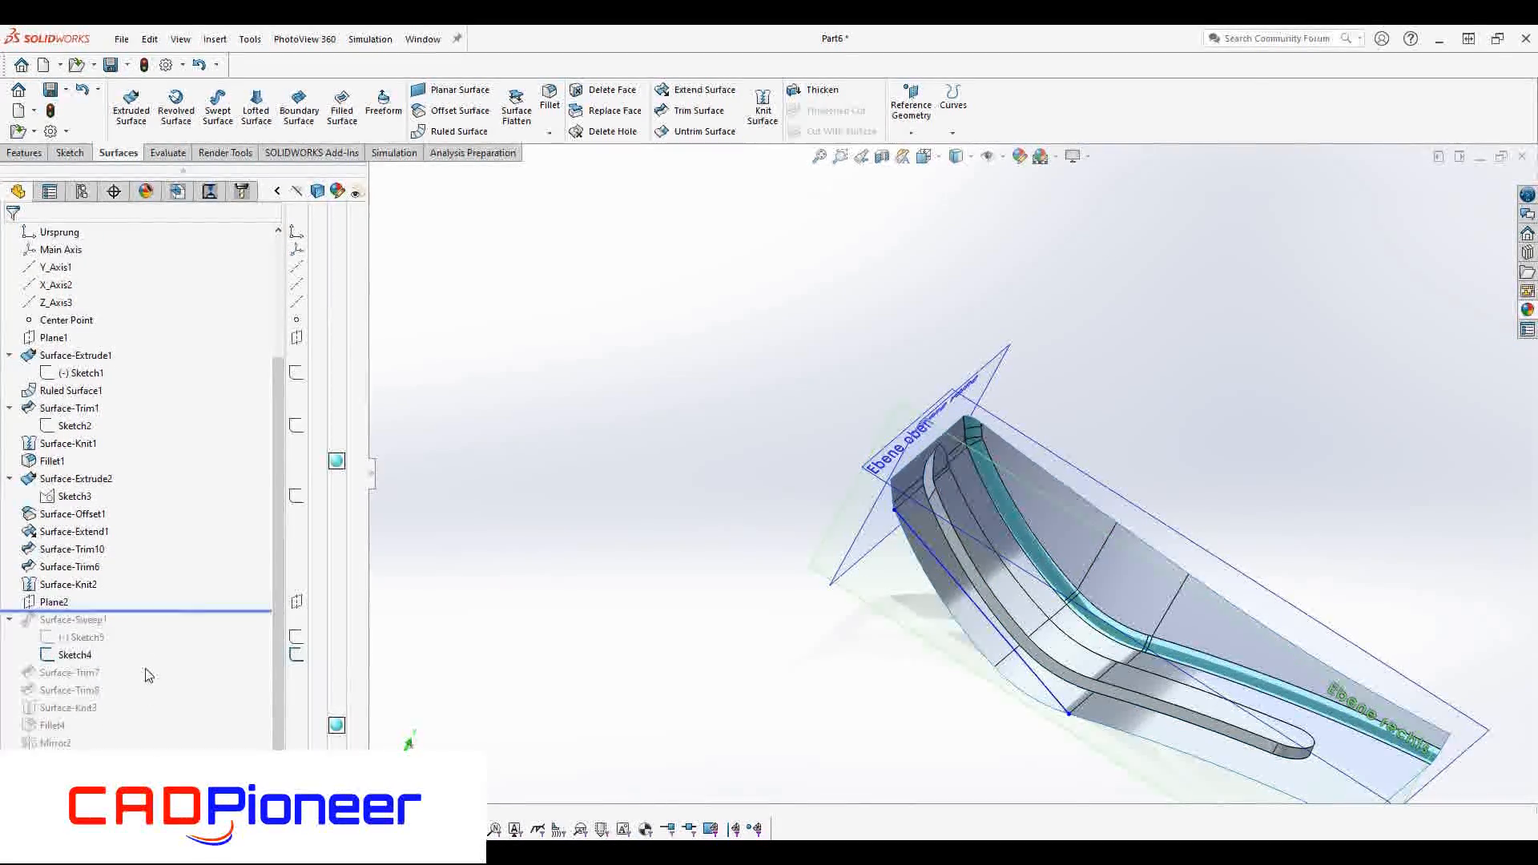
Fillet the raised slot's top and base edge loops with a 5 mm radius each, using tangent propagation
middle_click_drag(950, 554, 993, 565)
middle_click_drag(963, 514, 945, 463)
scroll(945, 463, "down", 2)
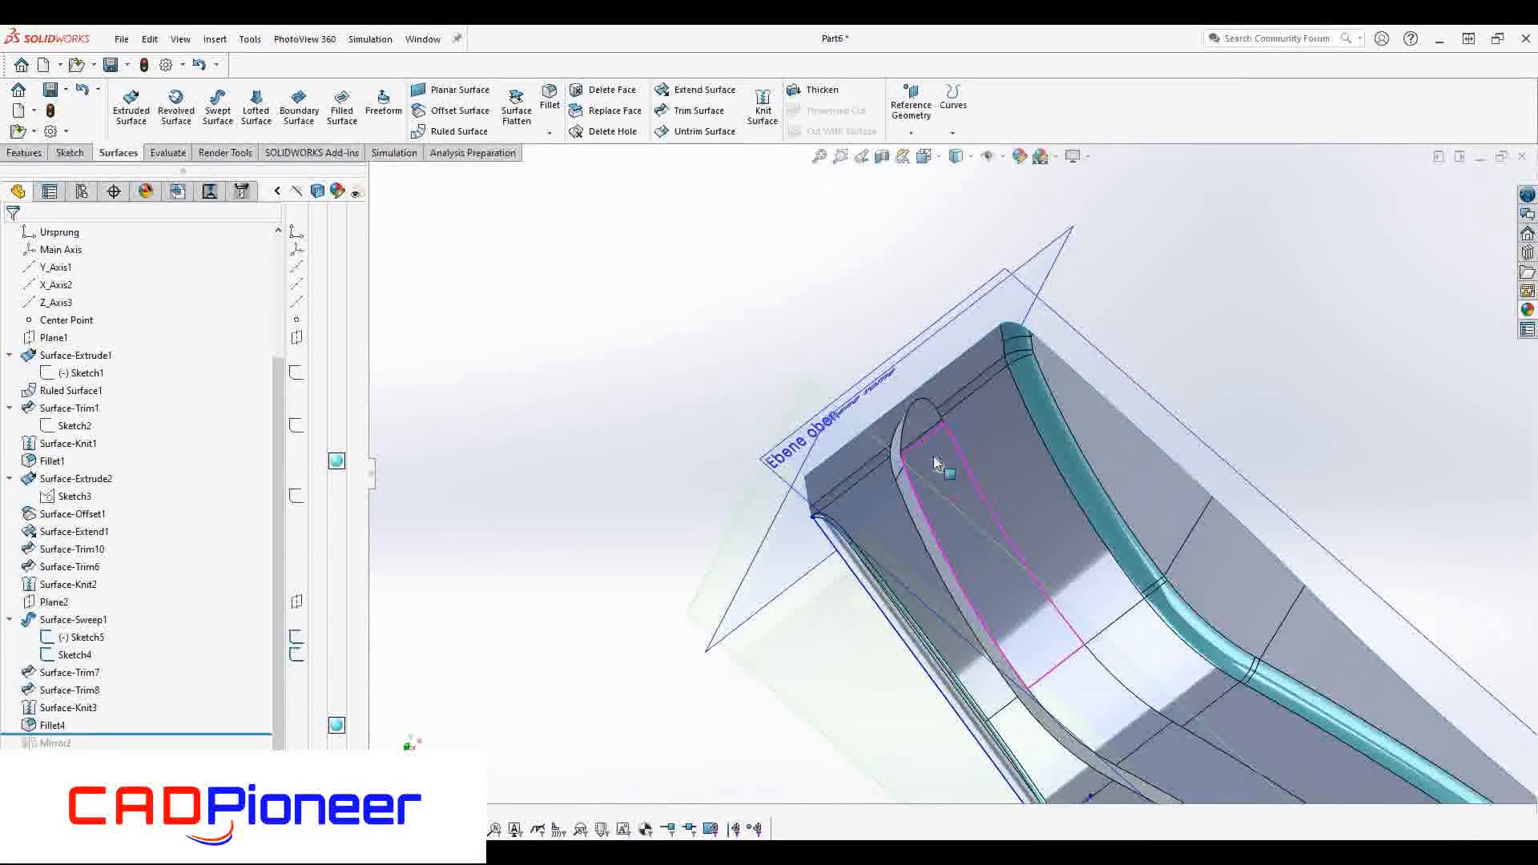
left_click(549, 100)
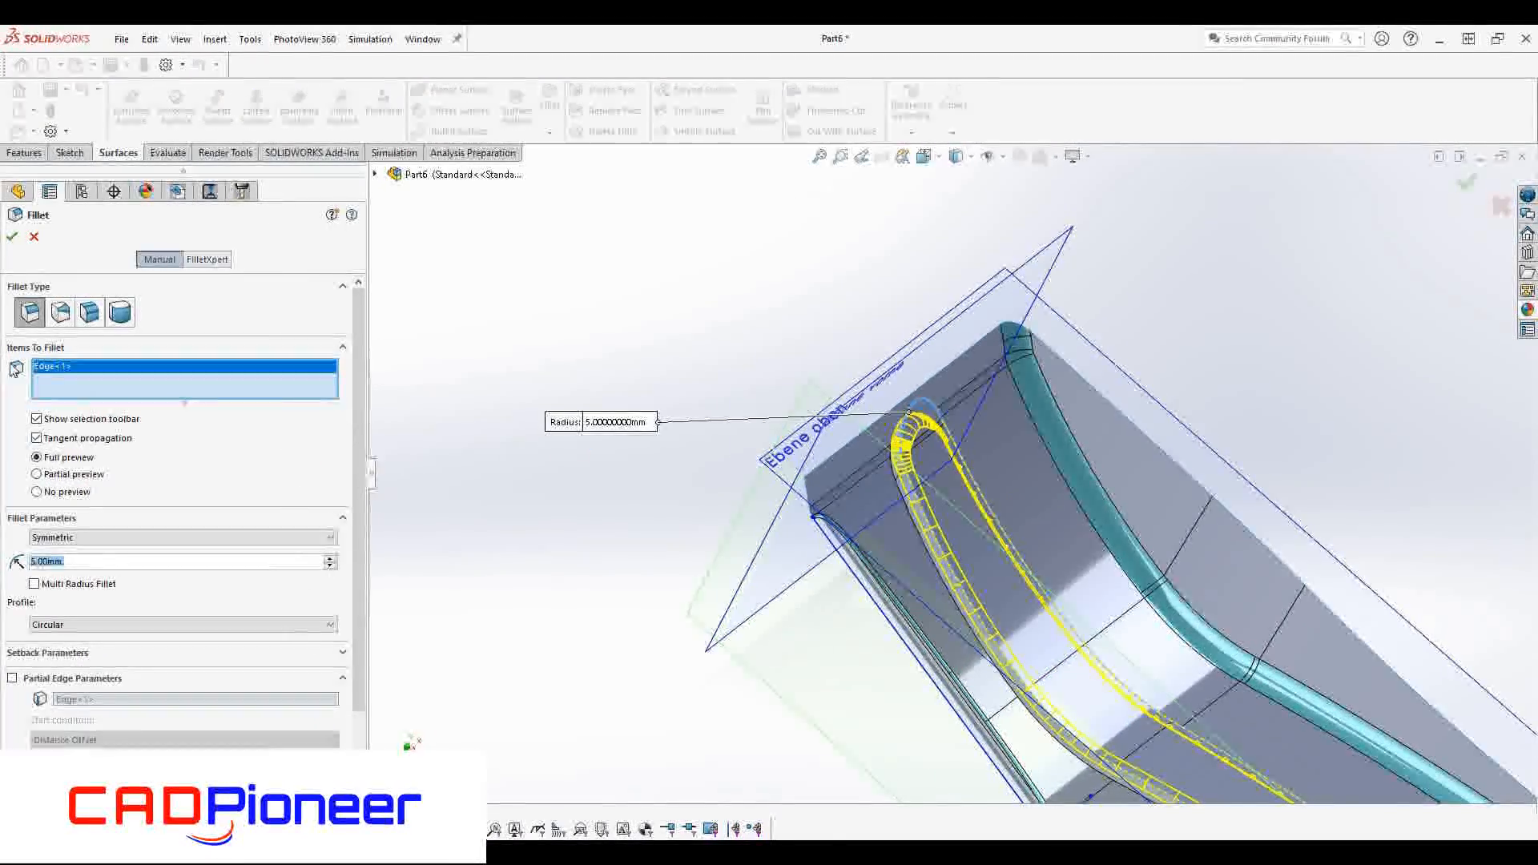
key("Return")
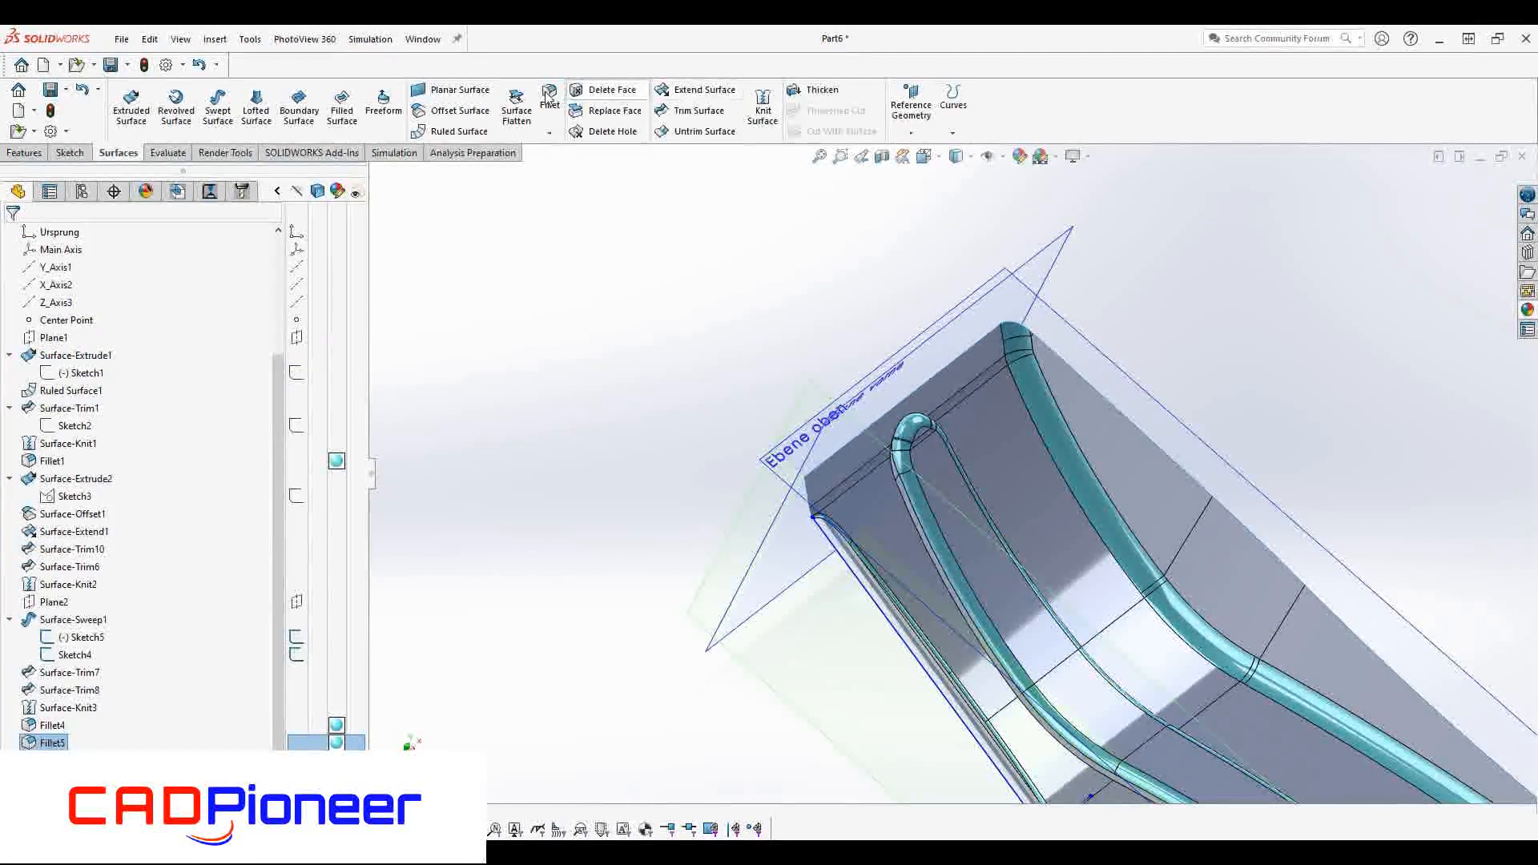
left_click(909, 513)
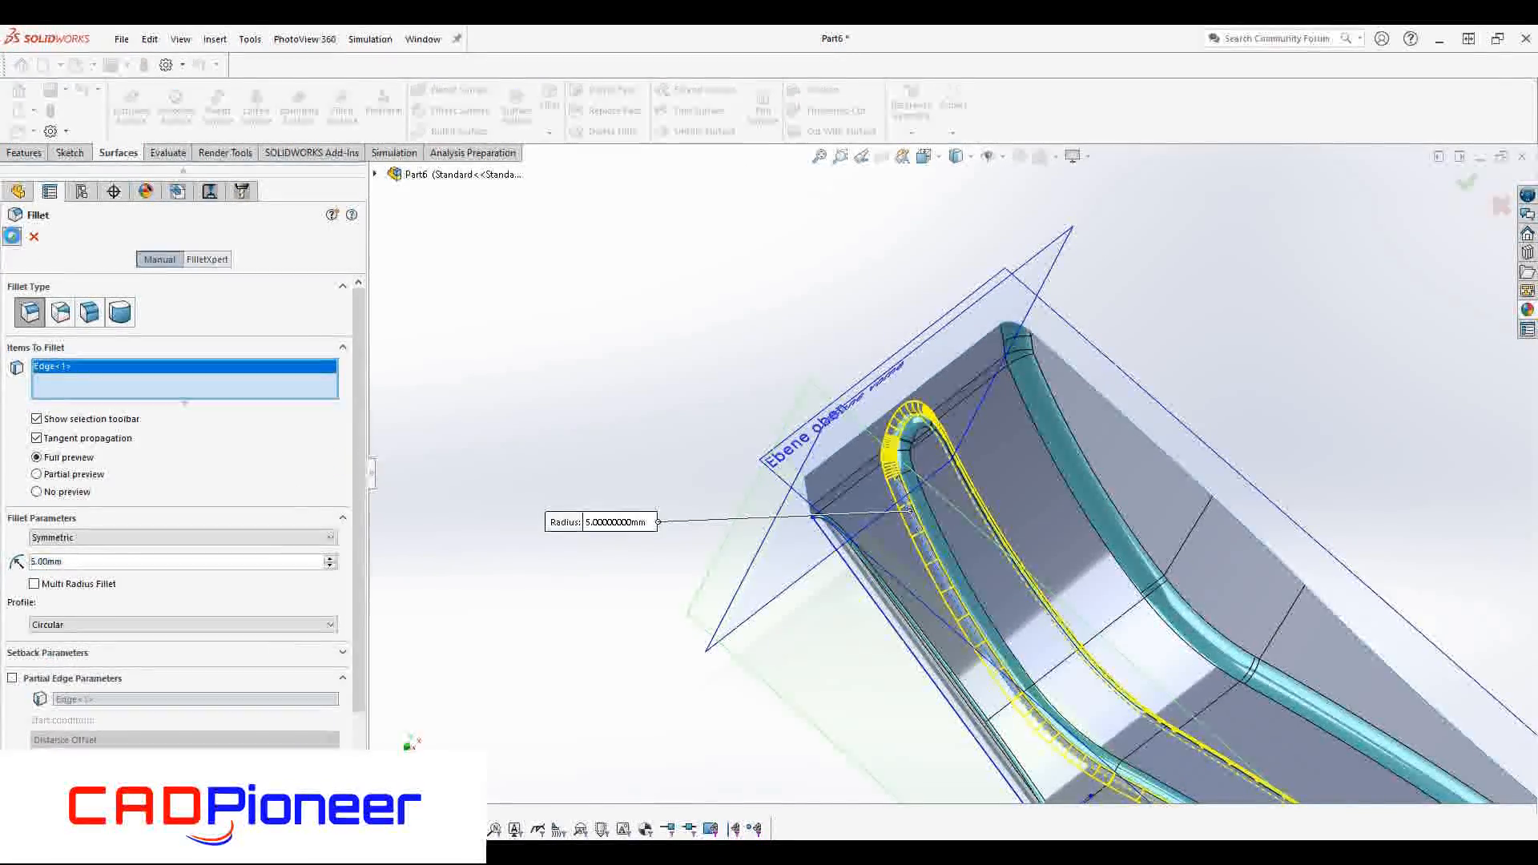
left_click(11, 237)
Start a 3D sketch and draw a line outward from the corner of the shell's end edge
scroll(1019, 533, "up", 4)
middle_click_drag(1019, 533, 973, 544)
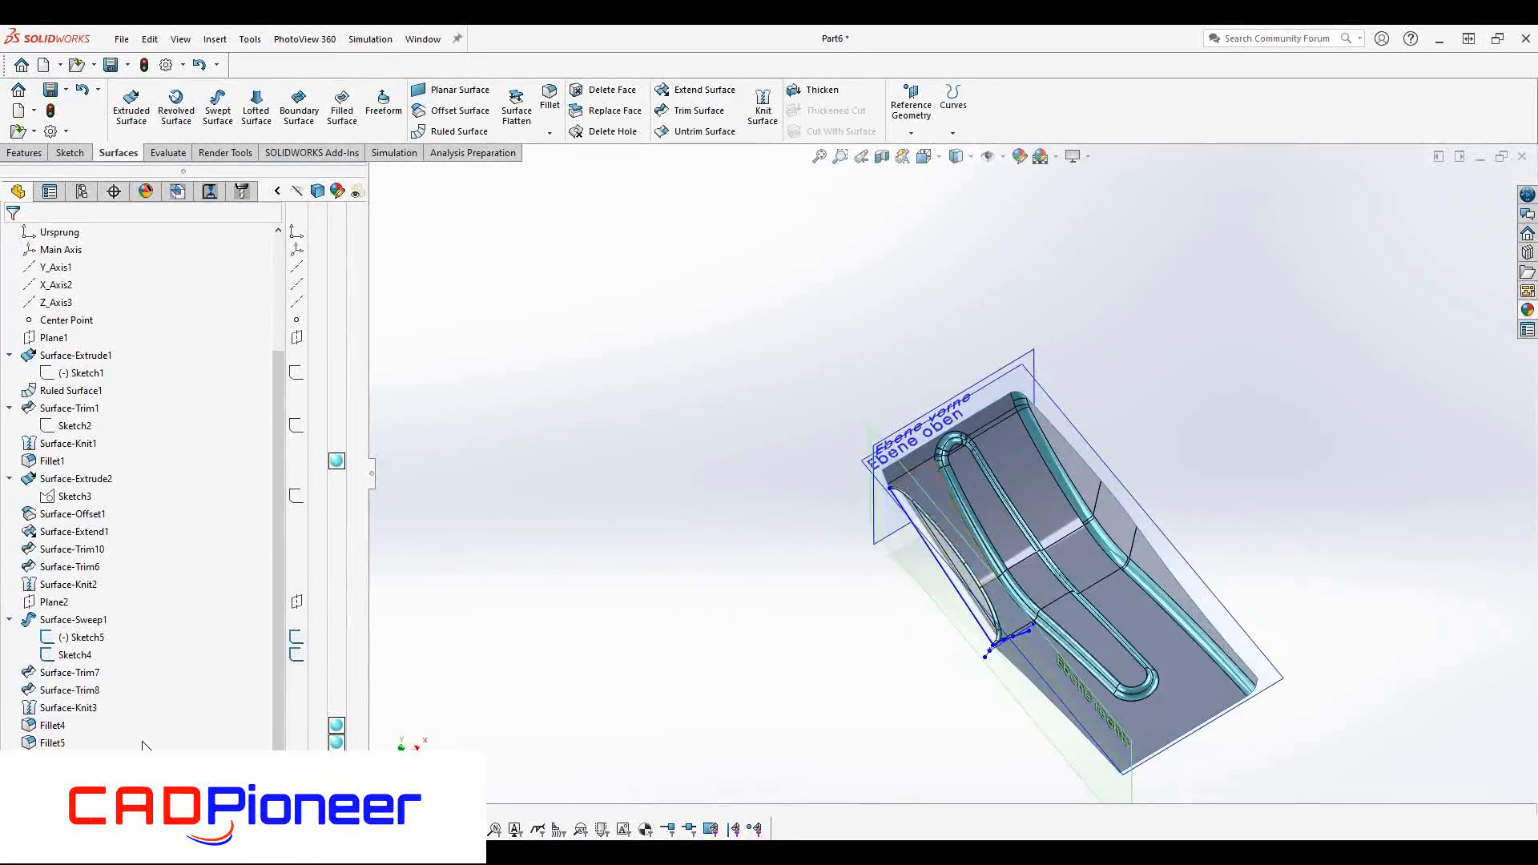
left_click(58, 725)
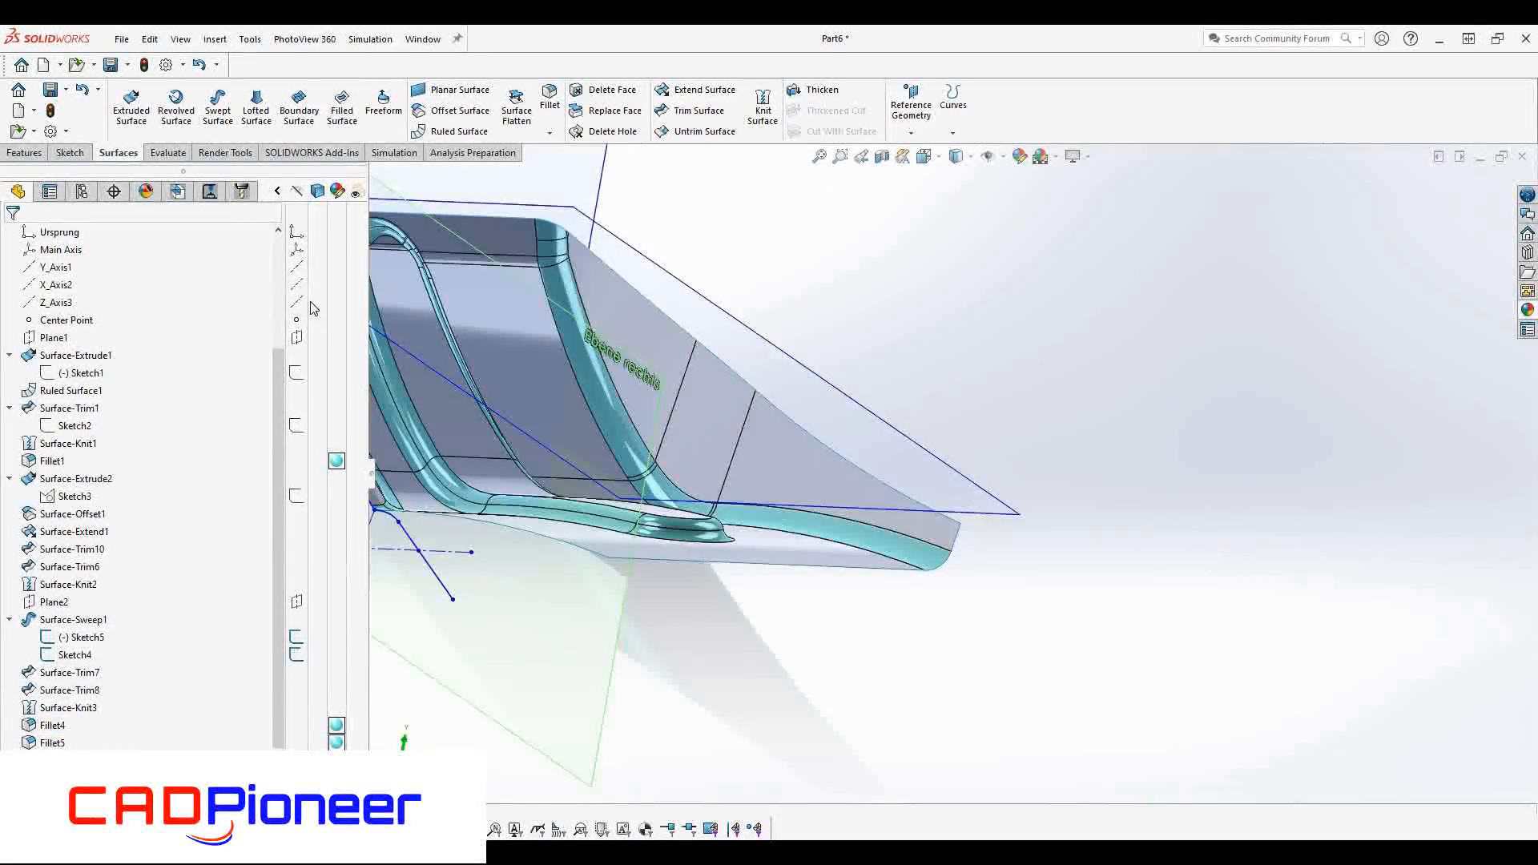
left_click(70, 152)
left_click(126, 133)
left_click(152, 154)
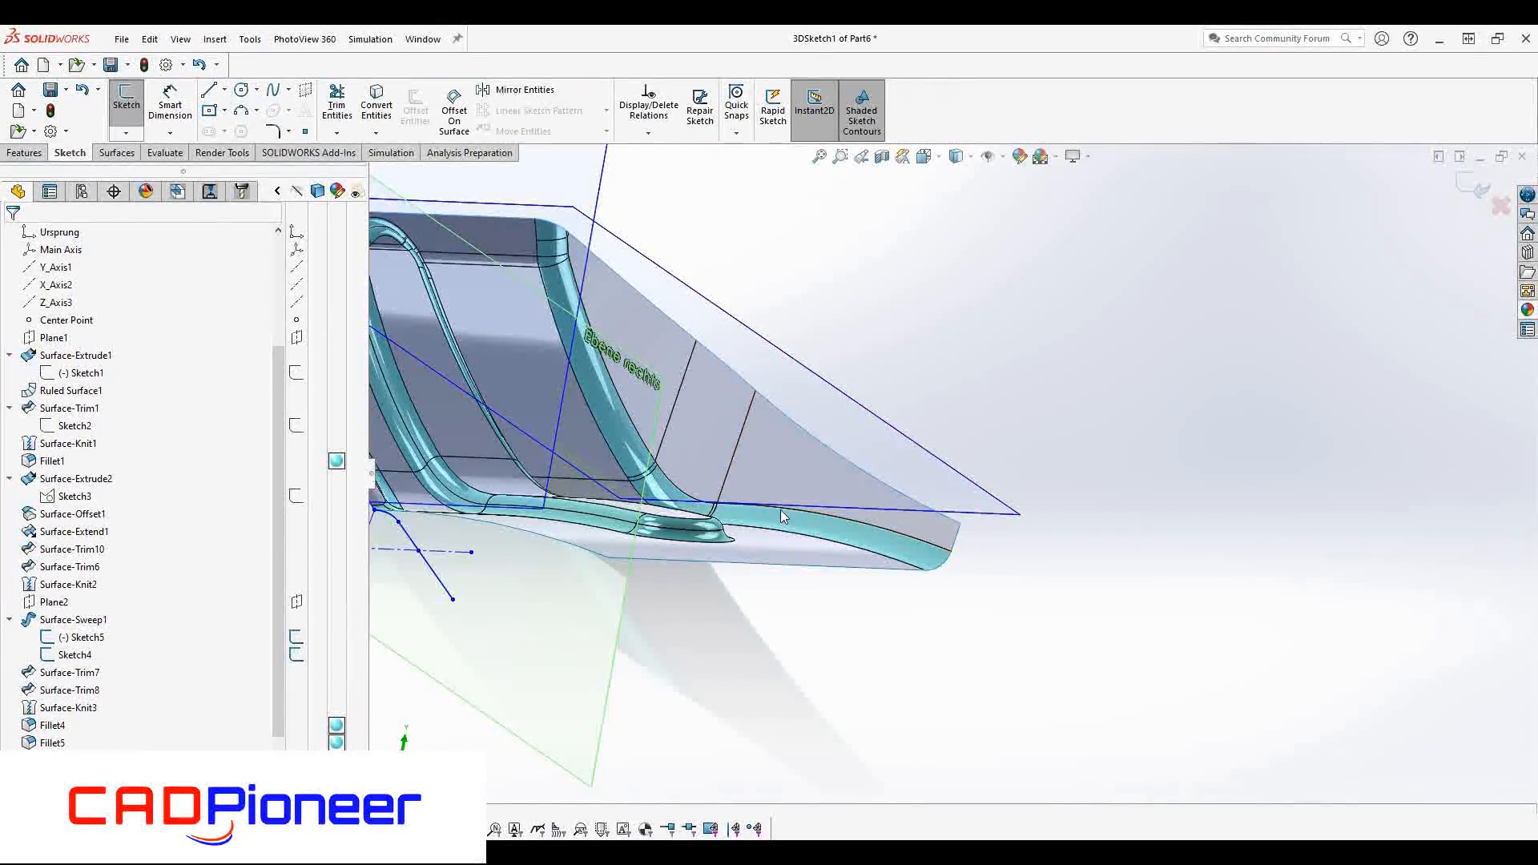
left_click(209, 89)
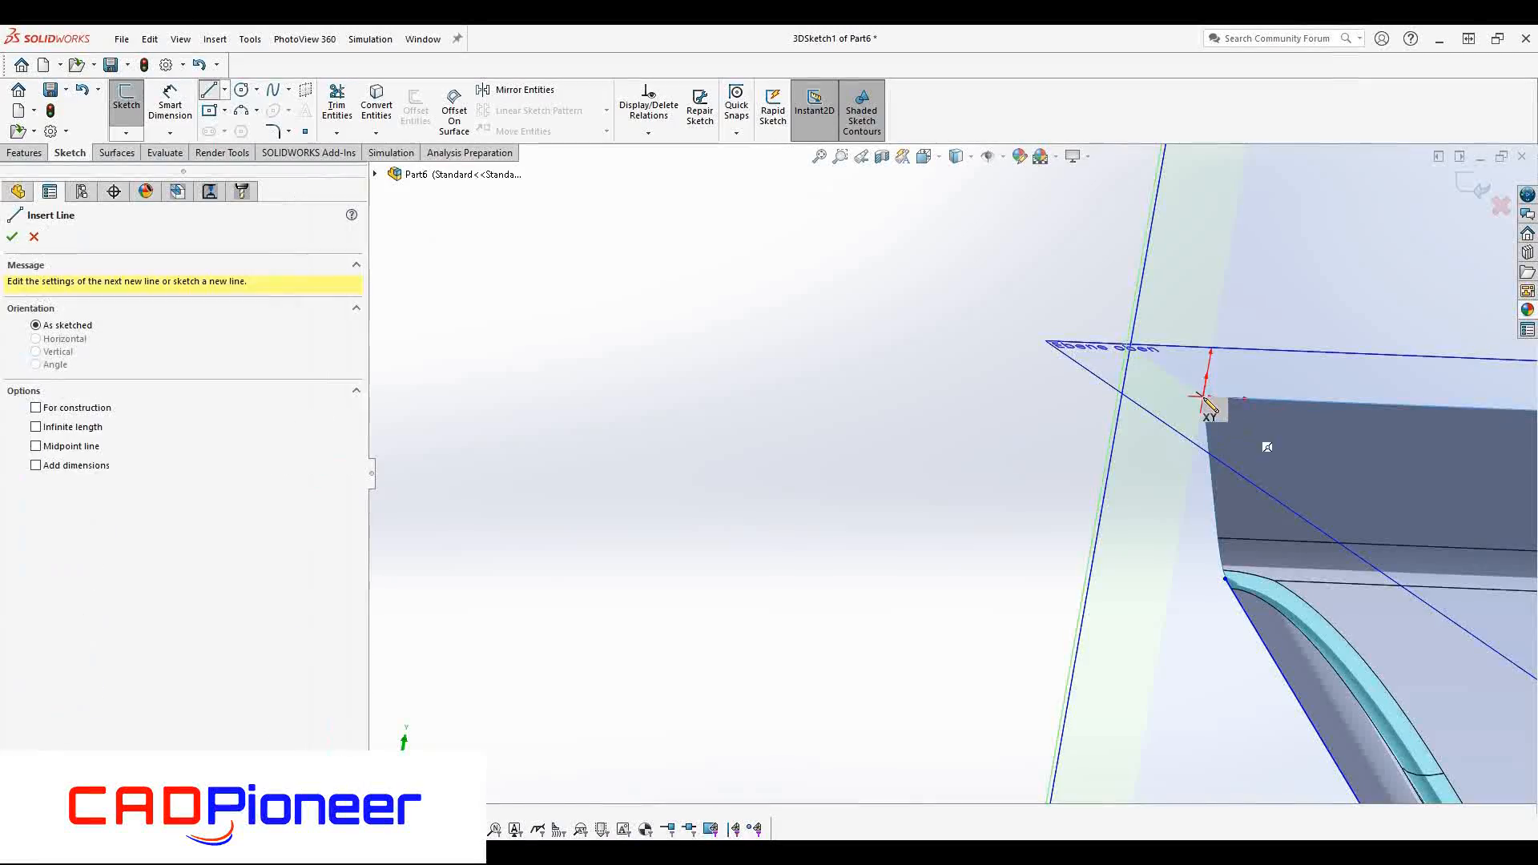
left_click_drag(1183, 406, 1053, 361)
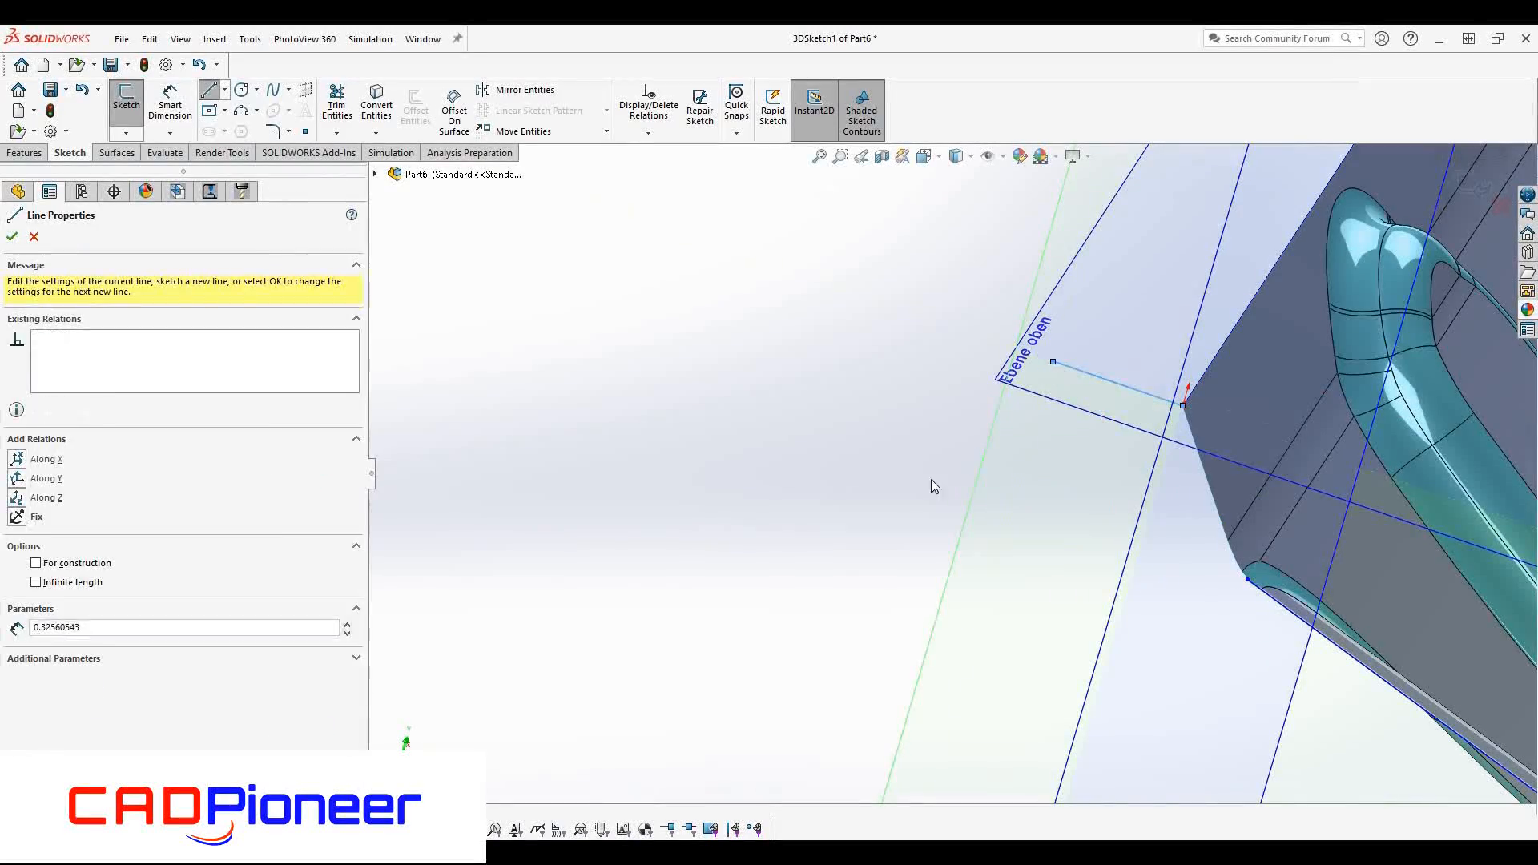
key("Escape")
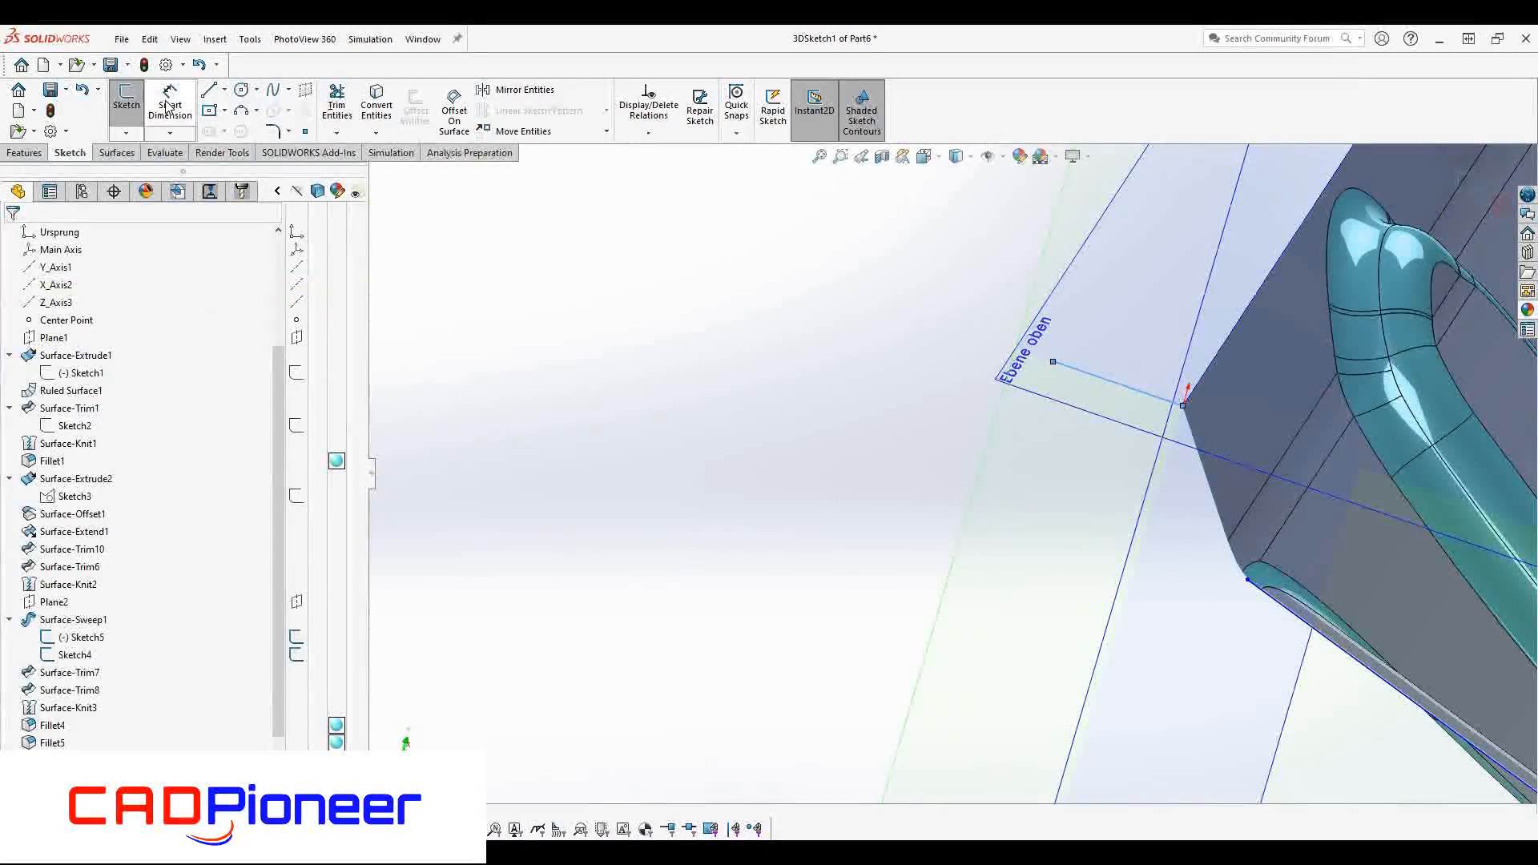
Set the length of the 3D sketch line to 15 mm
left_click(1050, 332)
type("15")
key("Return")
scroll(910, 526, "up", 5)
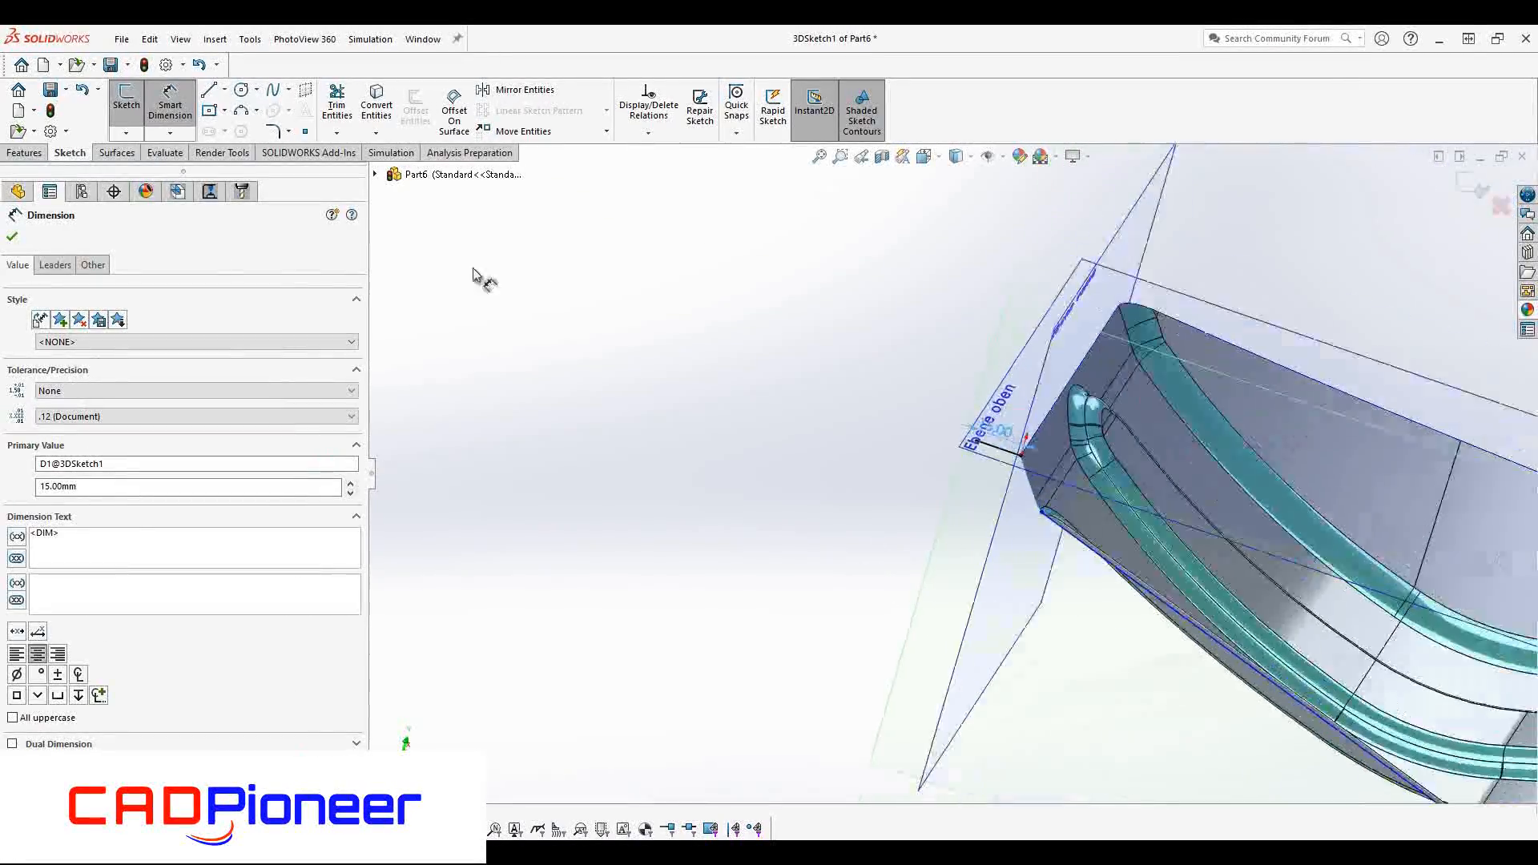
left_click(117, 153)
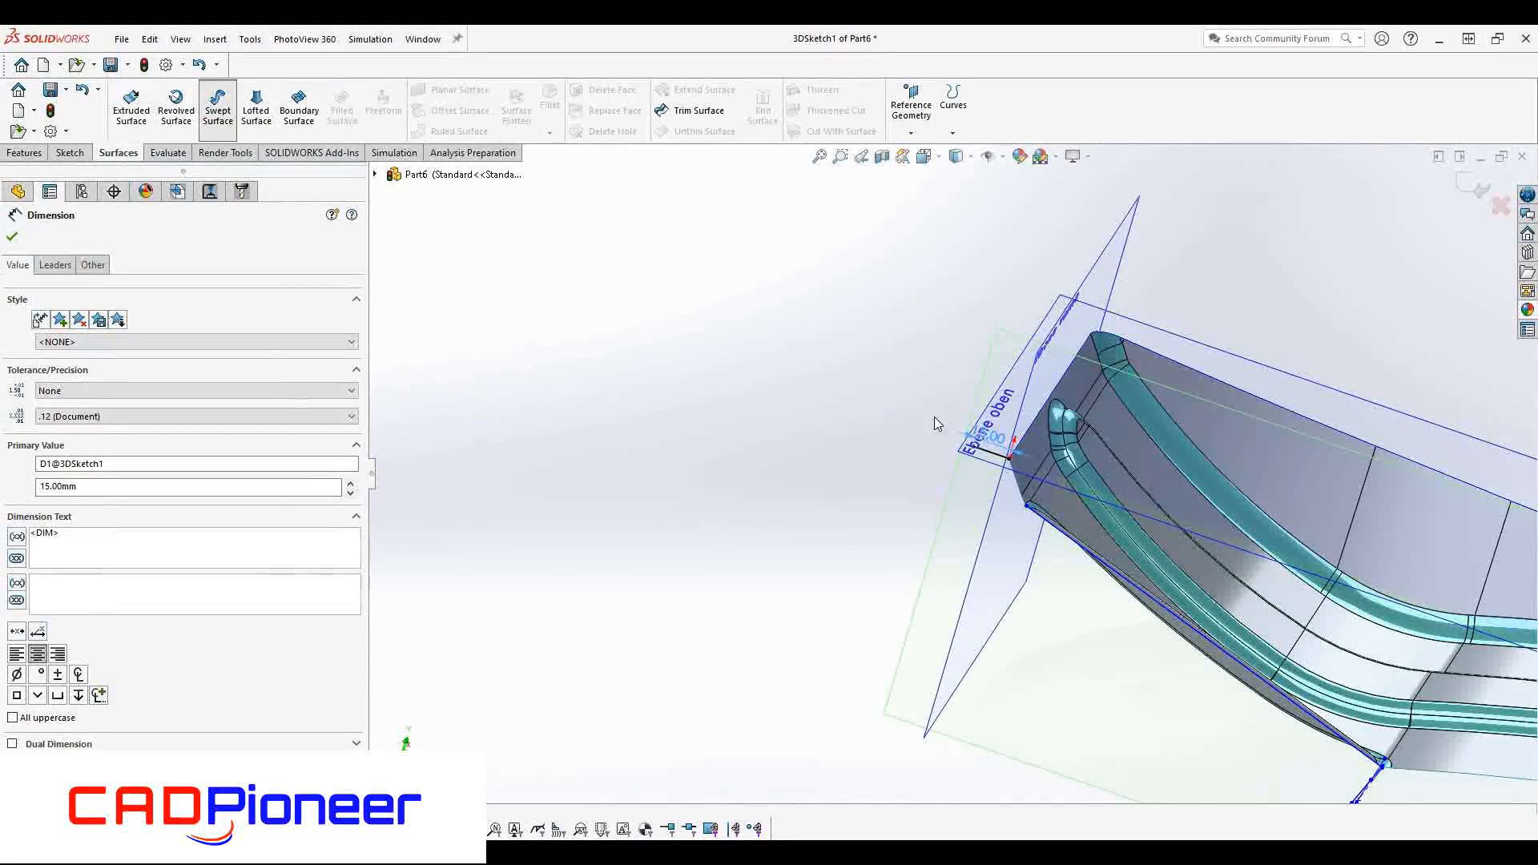
Sweep the 15 mm line along the shell's border as a surface flange and knit it to the shell
left_click(217, 108)
key("c")
left_click(471, 791)
scroll(1133, 503, "up", 4)
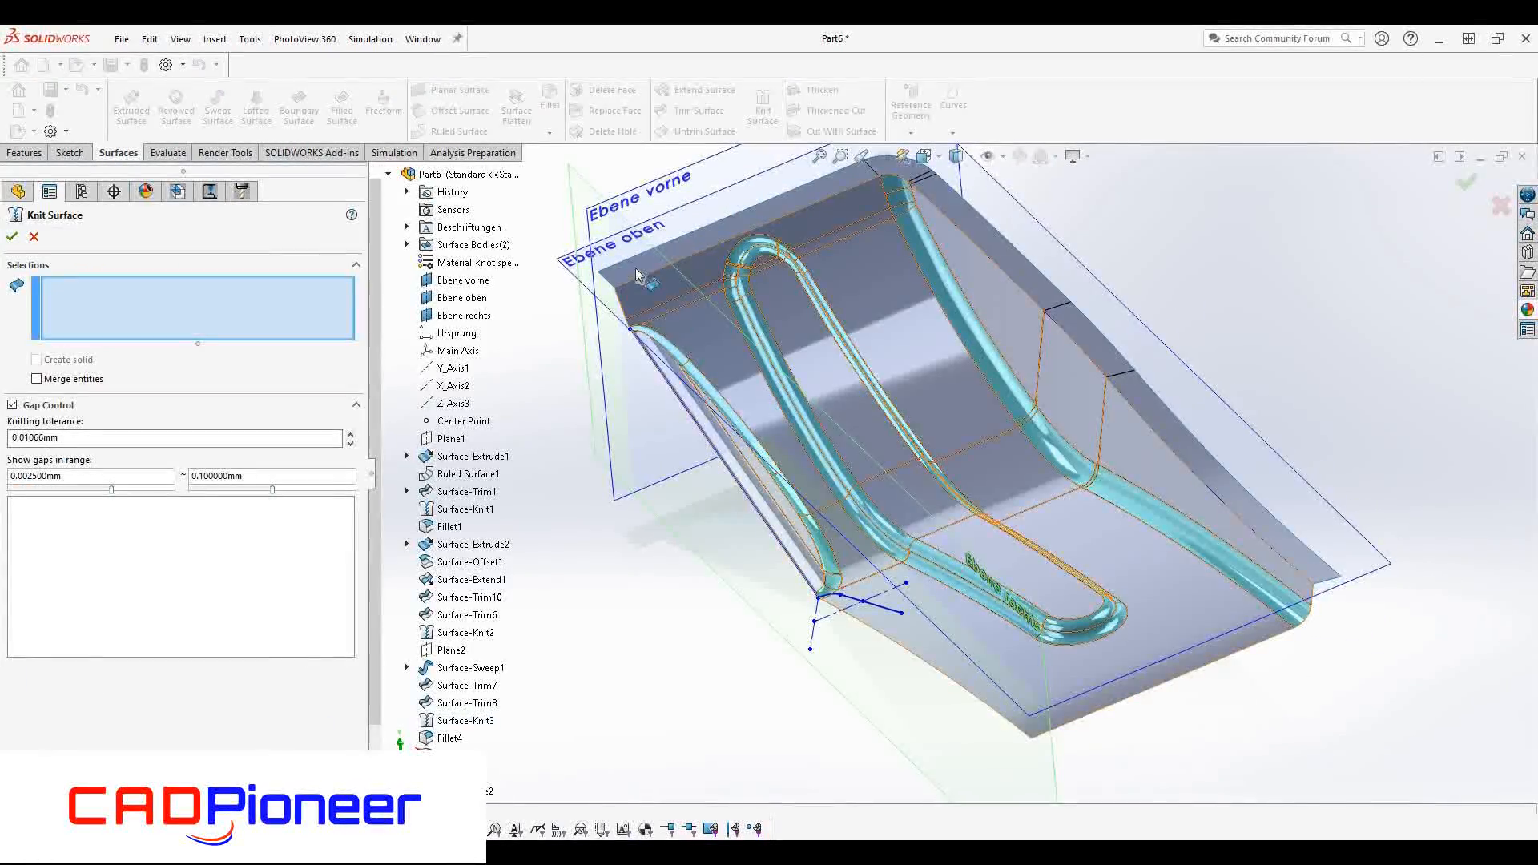
left_click(12, 237)
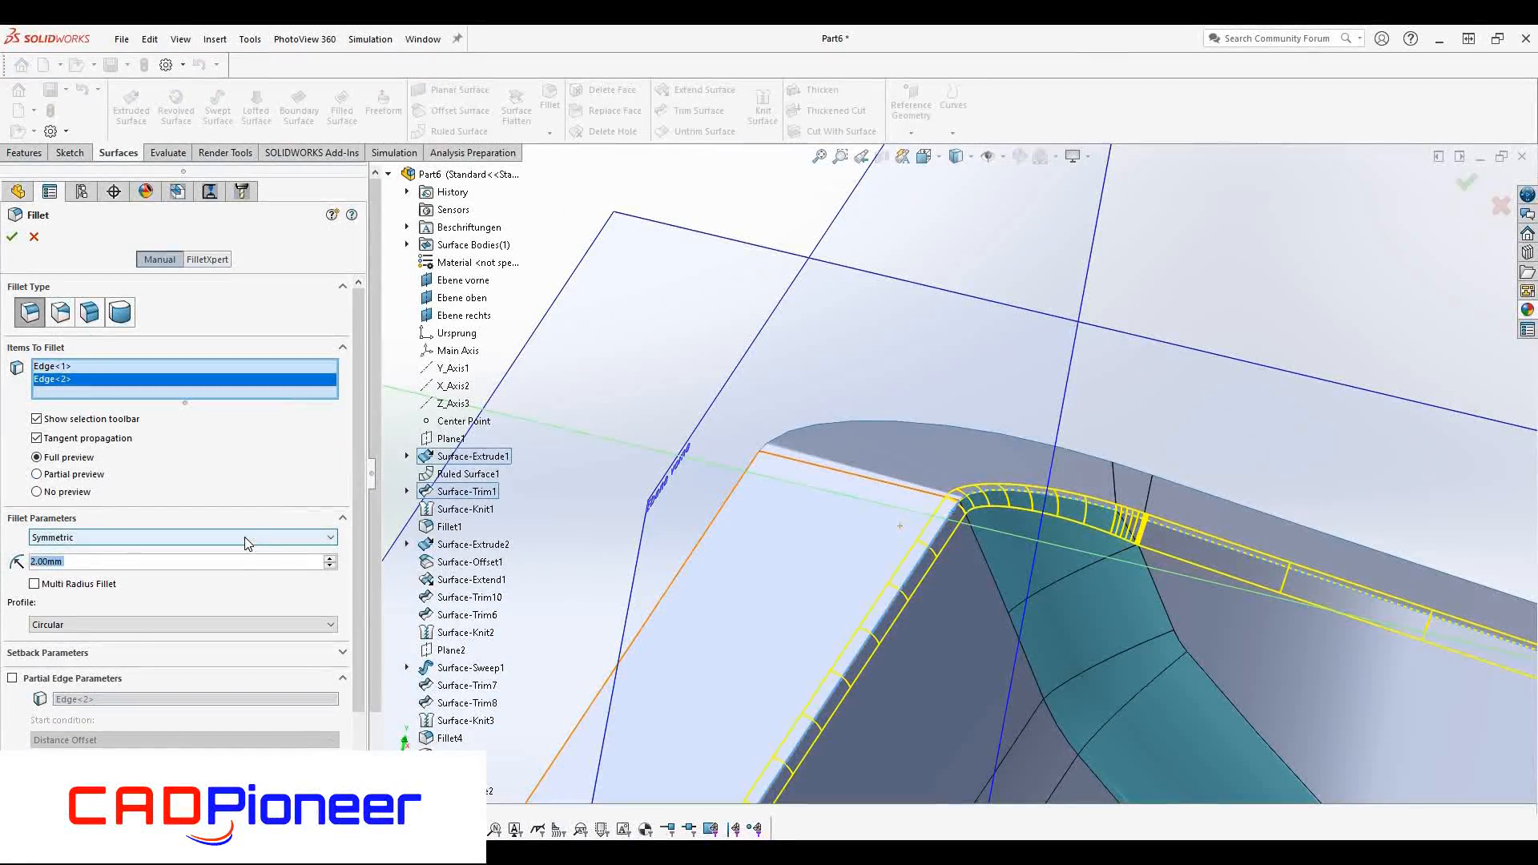
Fillet the edges between flange and shell walls with a 3 mm radius and thicken the knitted surface by 3 mm
scroll(979, 558, "up", 5)
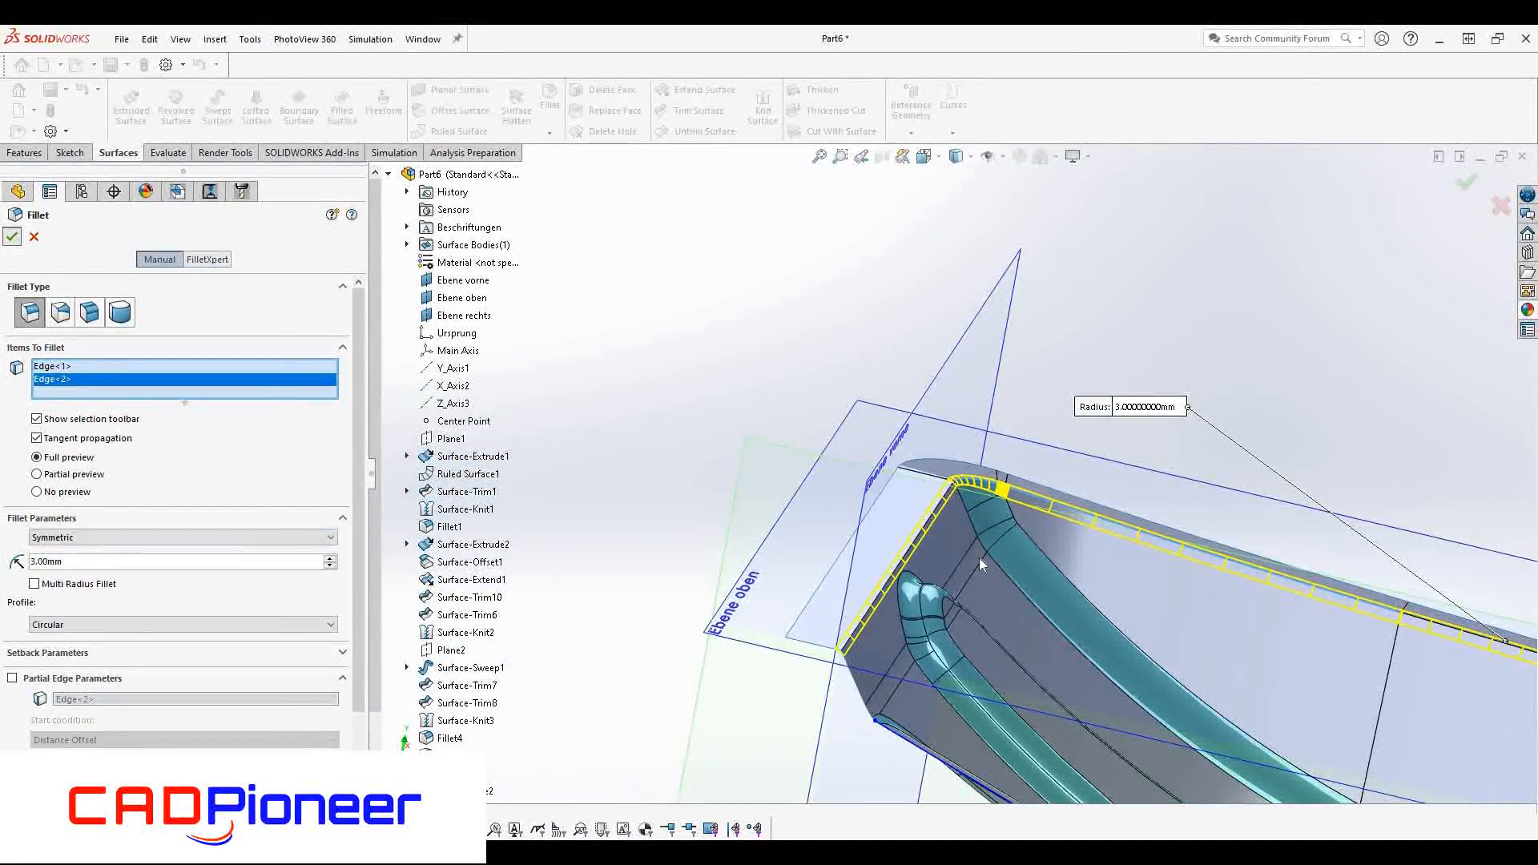
key("Return")
scroll(969, 559, "up", 3)
middle_click_drag(969, 559, 1001, 682)
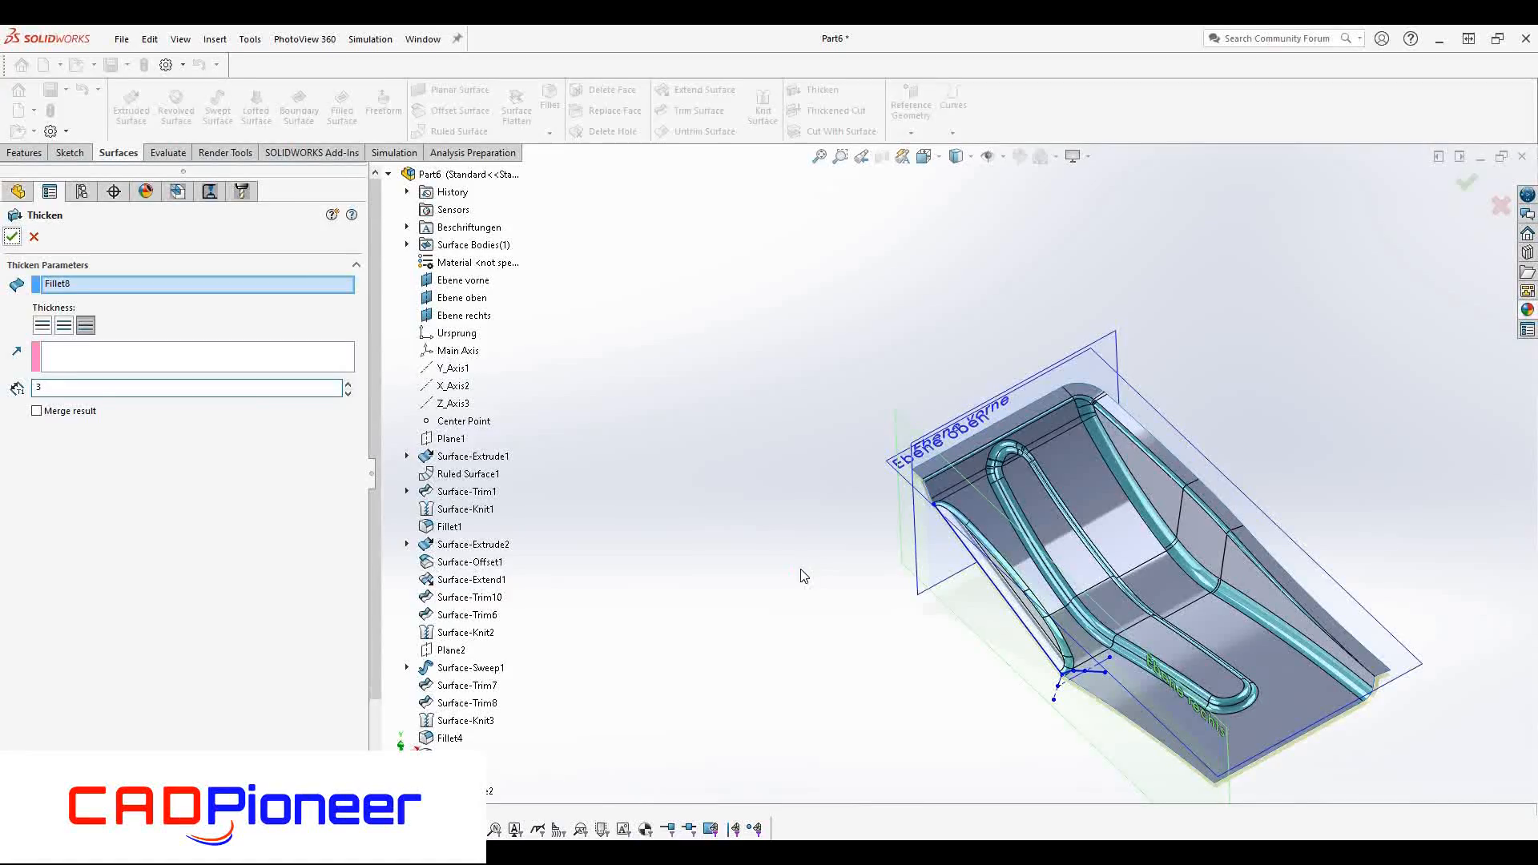
key("Return")
Mirror the thickened solid body about the Ebene rechts plane with Merge solids enabled
left_click(25, 153)
left_click(680, 130)
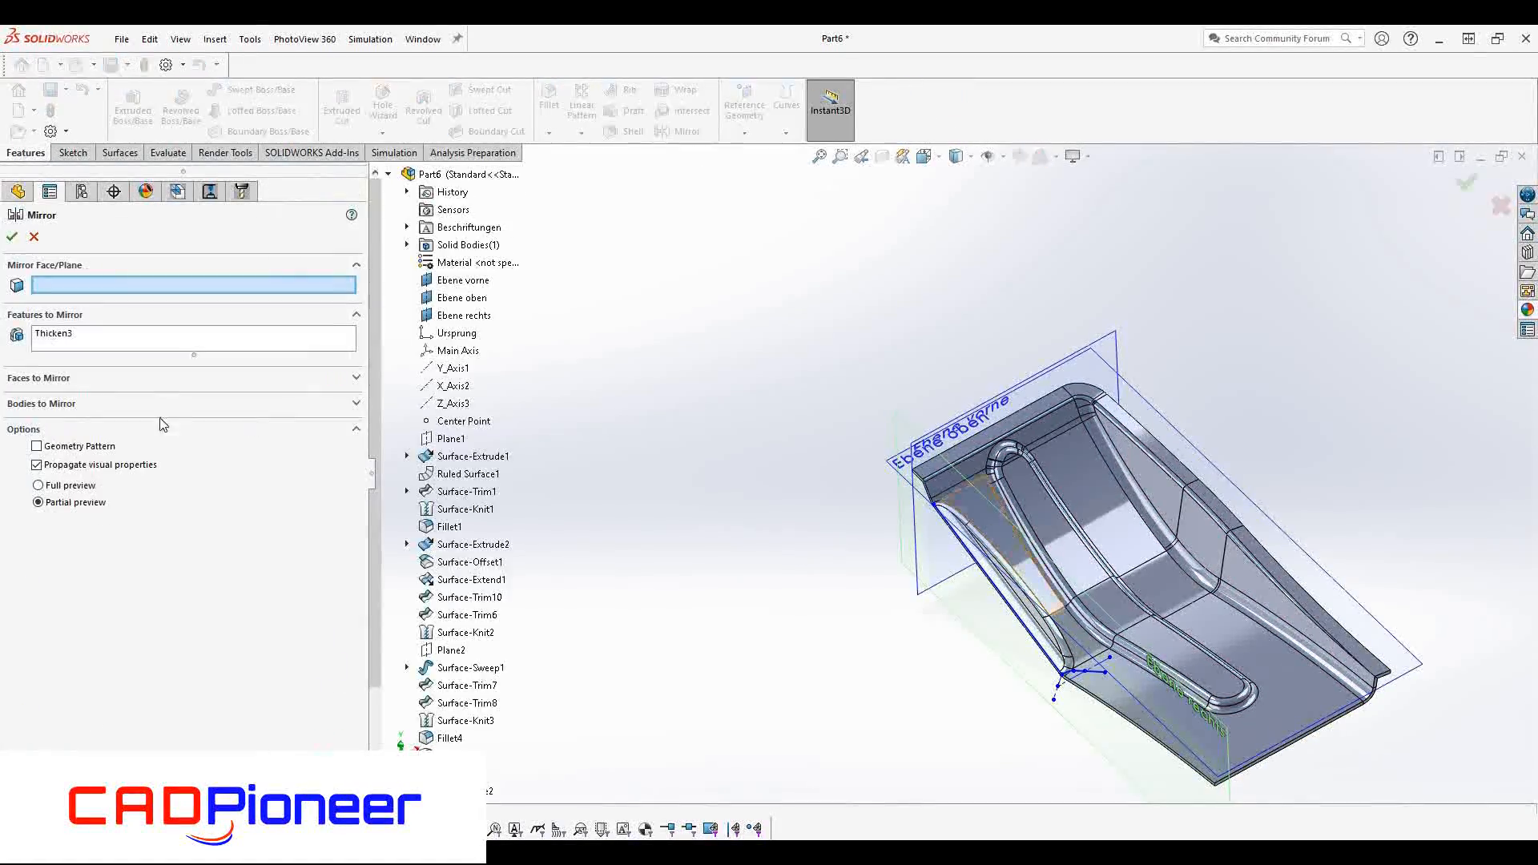
left_click(975, 490)
left_click(48, 403)
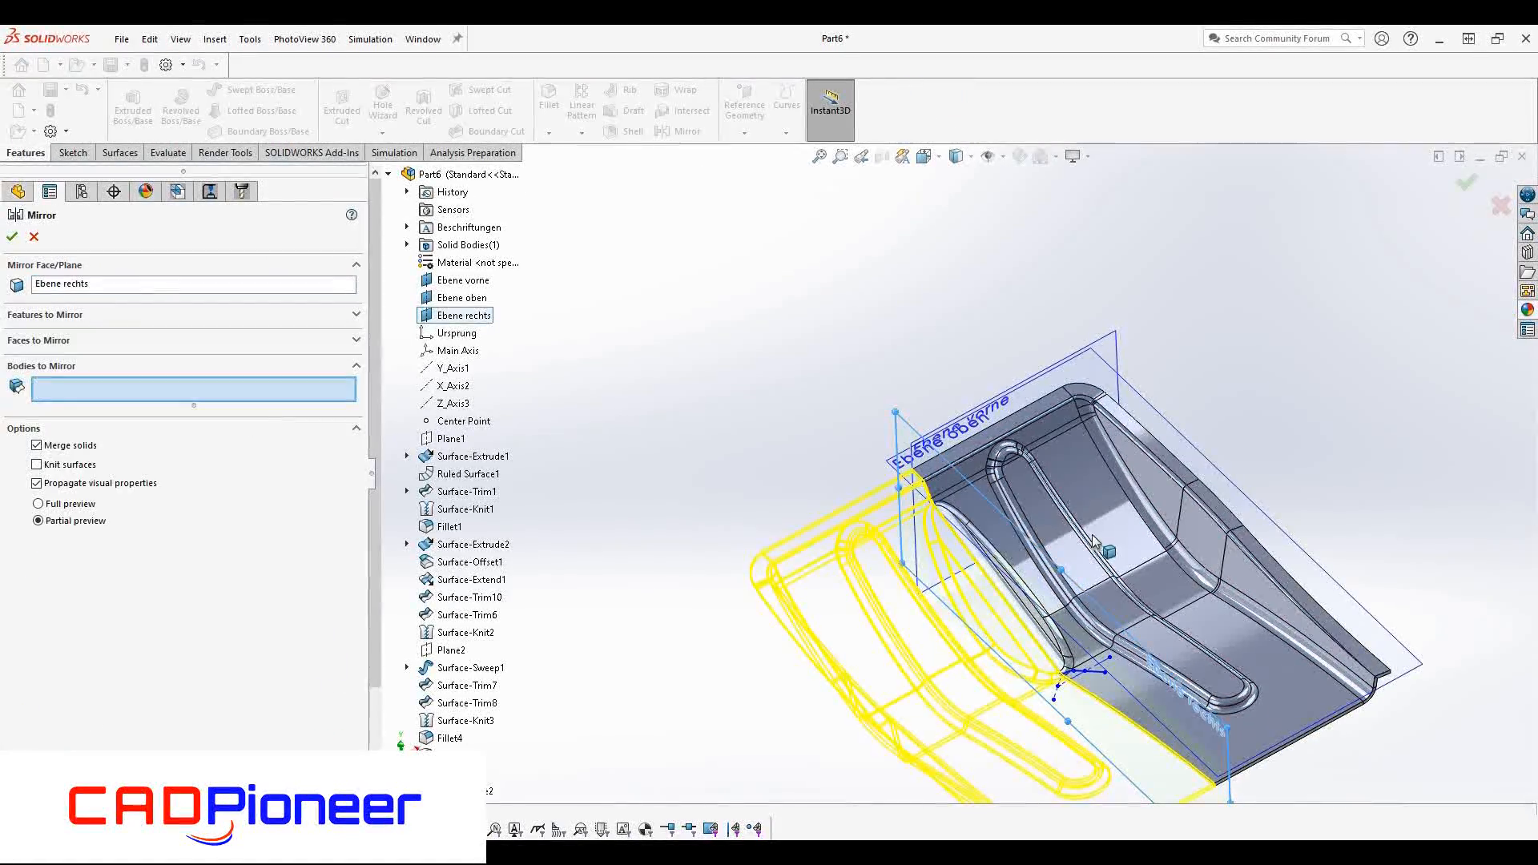
left_click(12, 236)
middle_click_drag(985, 448, 297, 724)
scroll(233, 705, "down", 1)
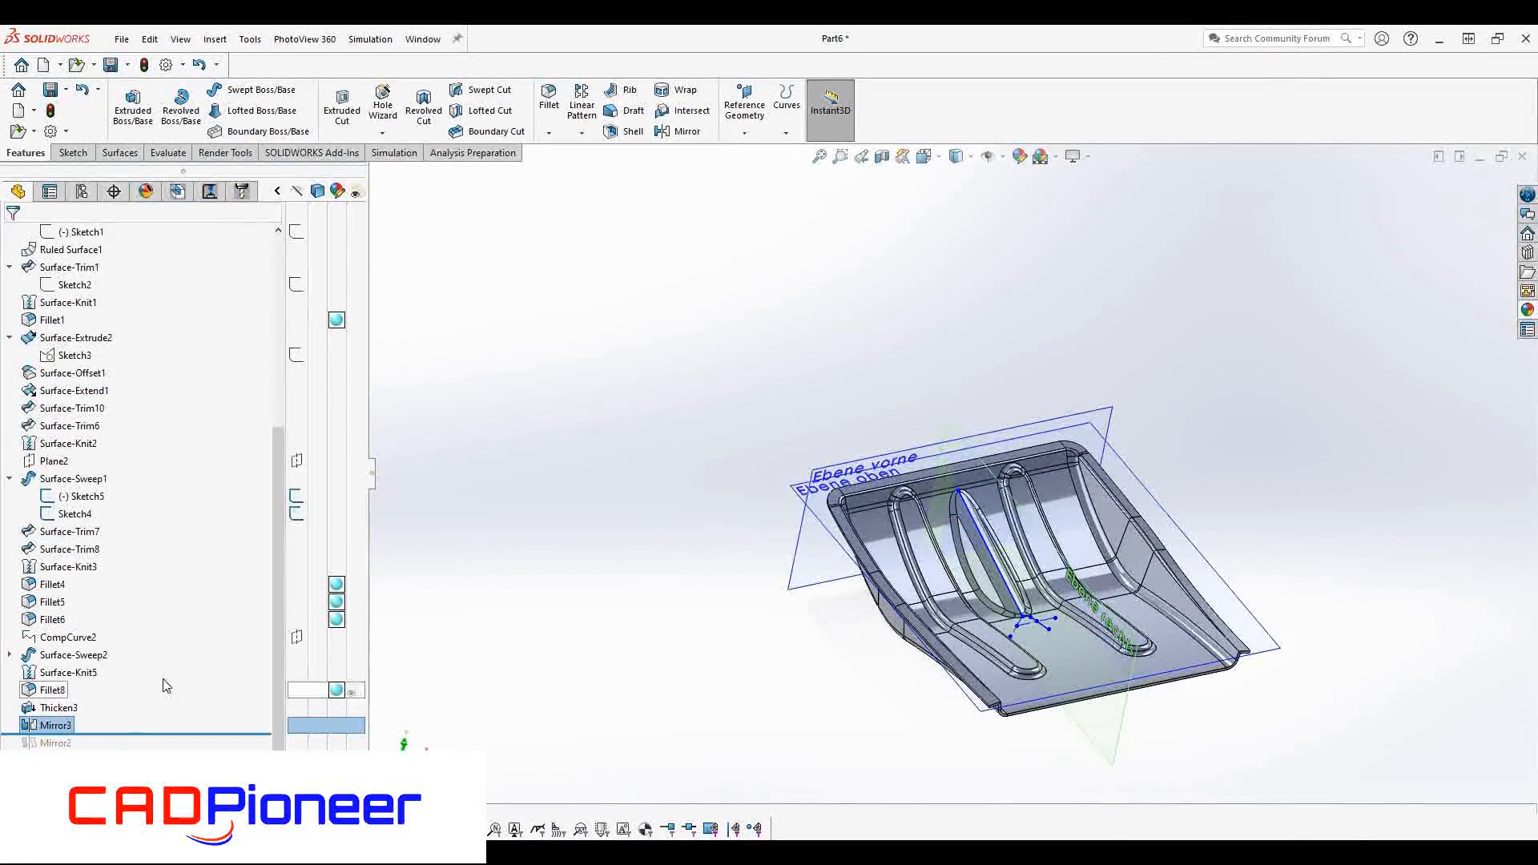
Roll the model back to before Thicken3 and start a sketch on the Ebene vorne plane
left_click_drag(105, 732, 107, 694)
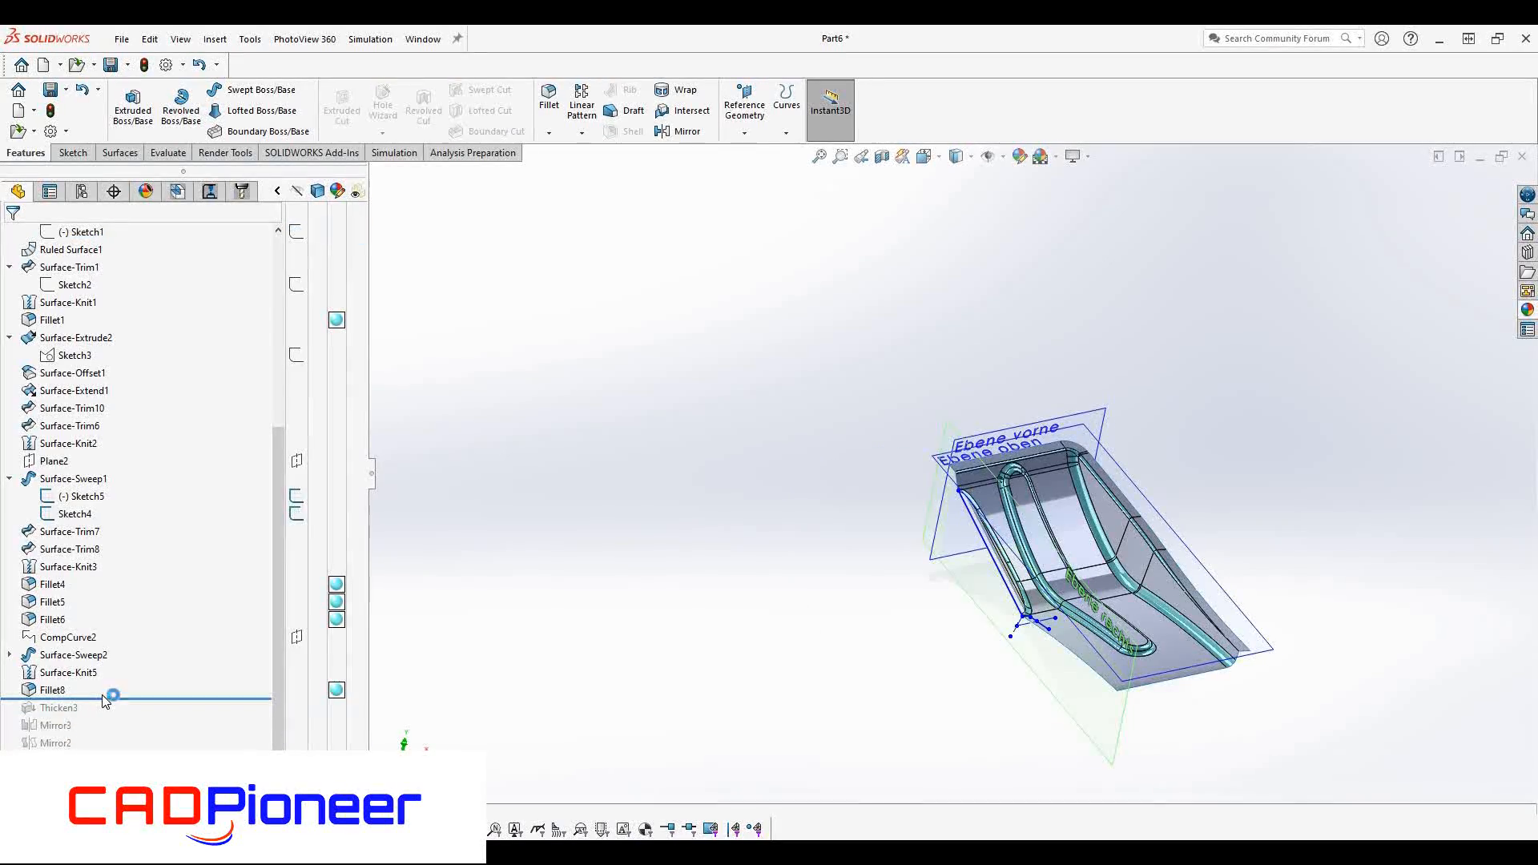
scroll(949, 524, "down", 5)
right_click(953, 237)
left_click(993, 238)
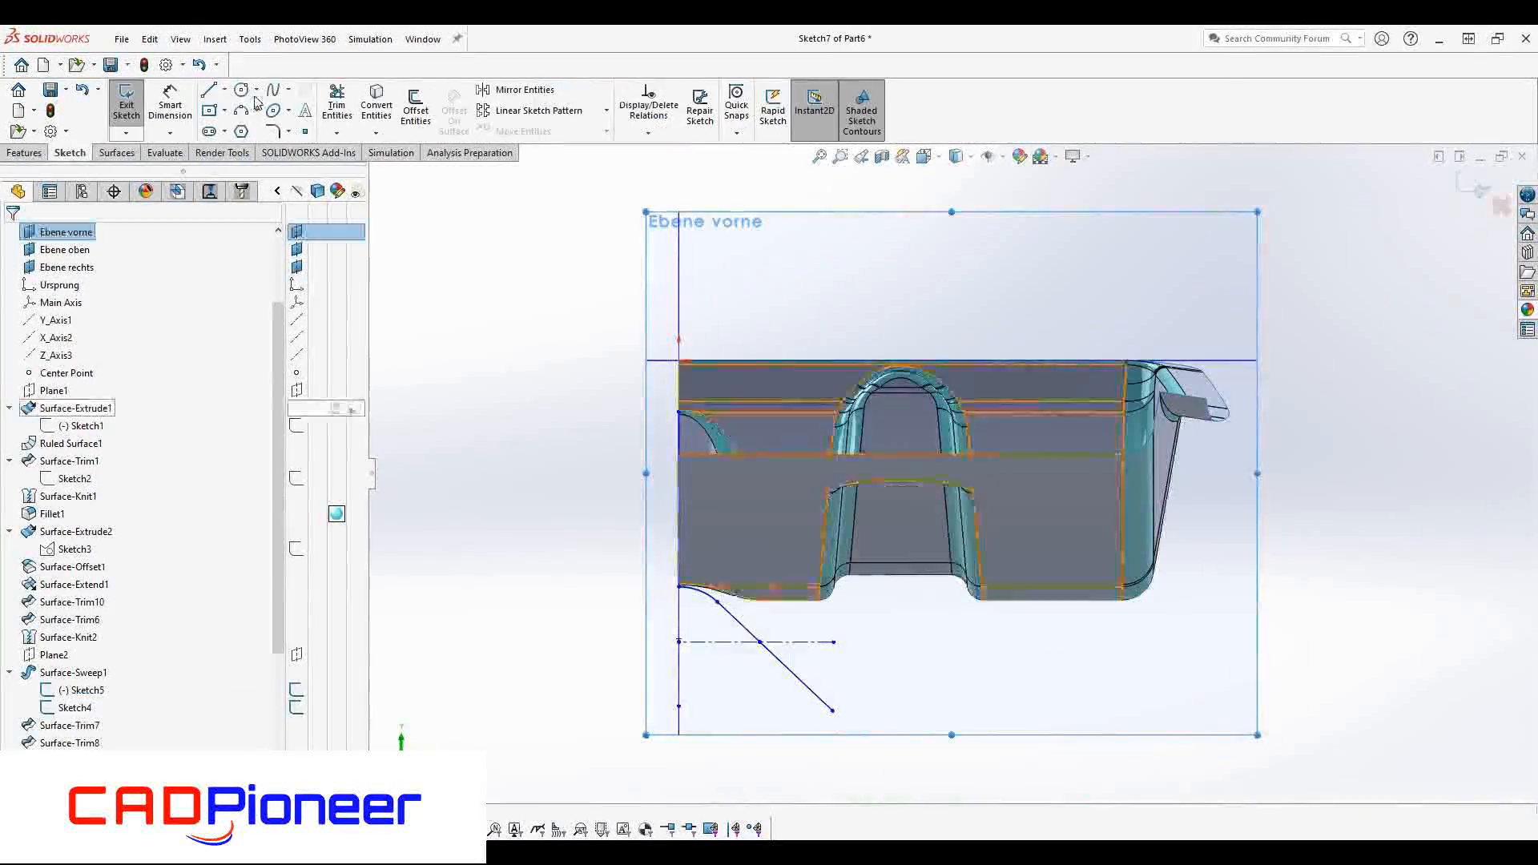
Sketch a quarter arc at the corner of the shell's end wall and center it on the corner point
left_click(710, 360)
left_click(678, 398)
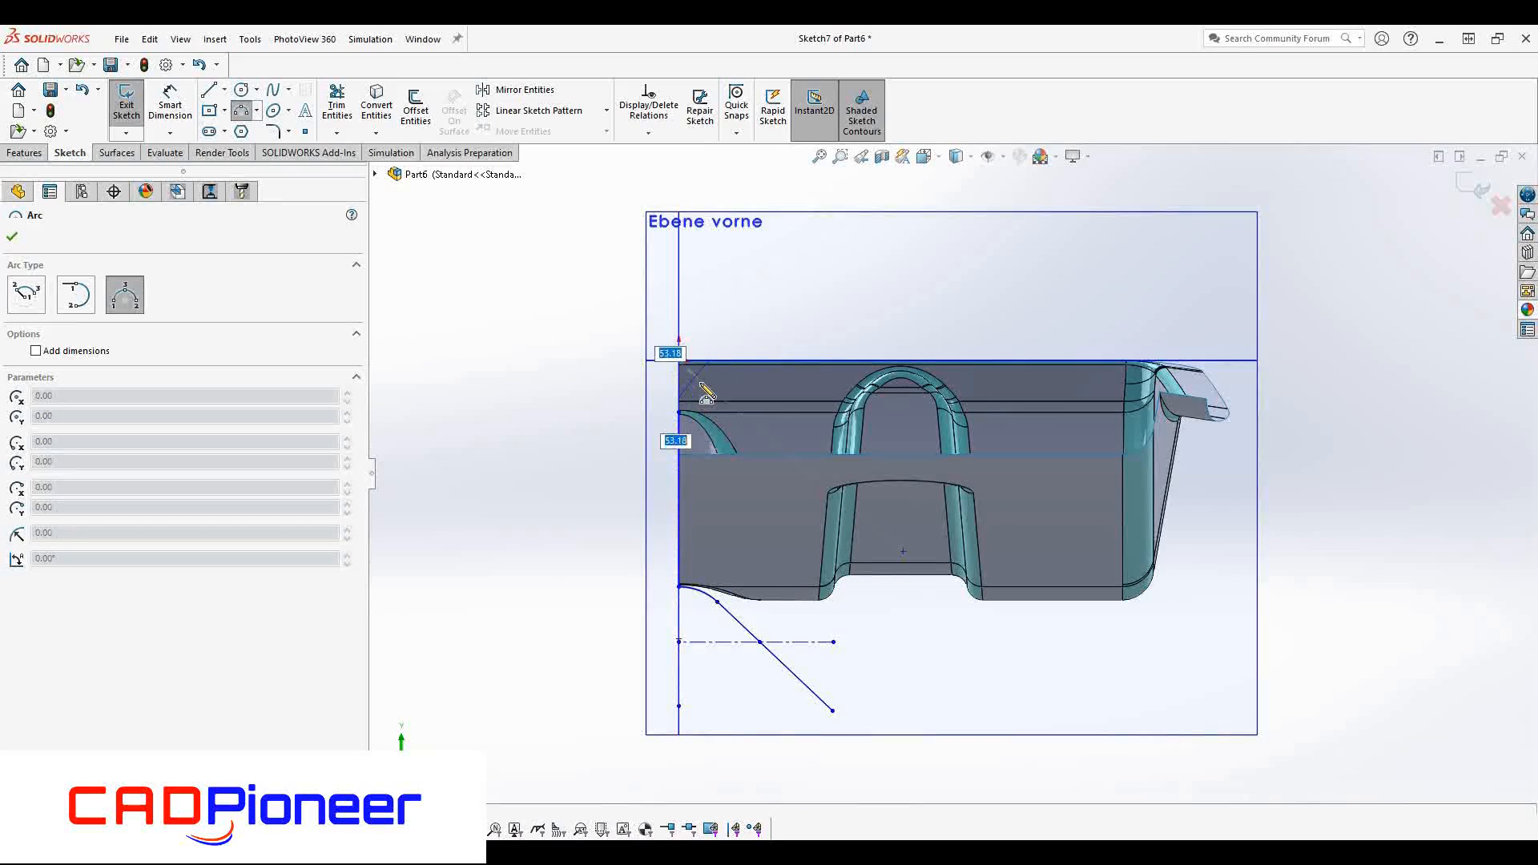
left_click(700, 389)
key("Escape")
left_click_drag(676, 364, 678, 361)
Set the arc's radius to 10 mm and trim the corner of the shell's end wall with the arc sketch
right_click_drag(636, 424, 635, 399)
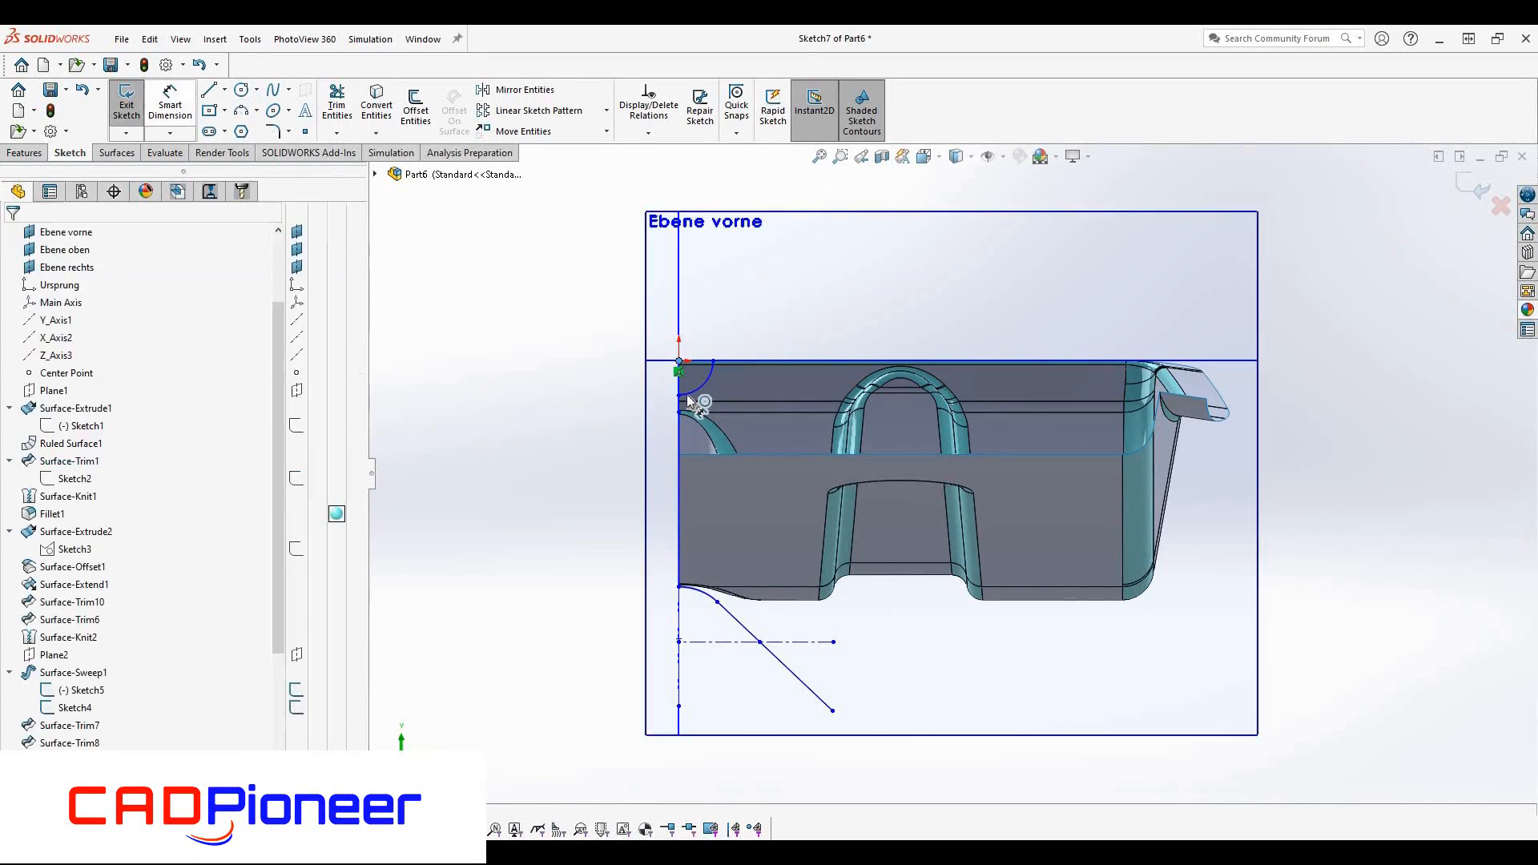
left_click(710, 377)
left_click(722, 386)
type("10")
key("Return")
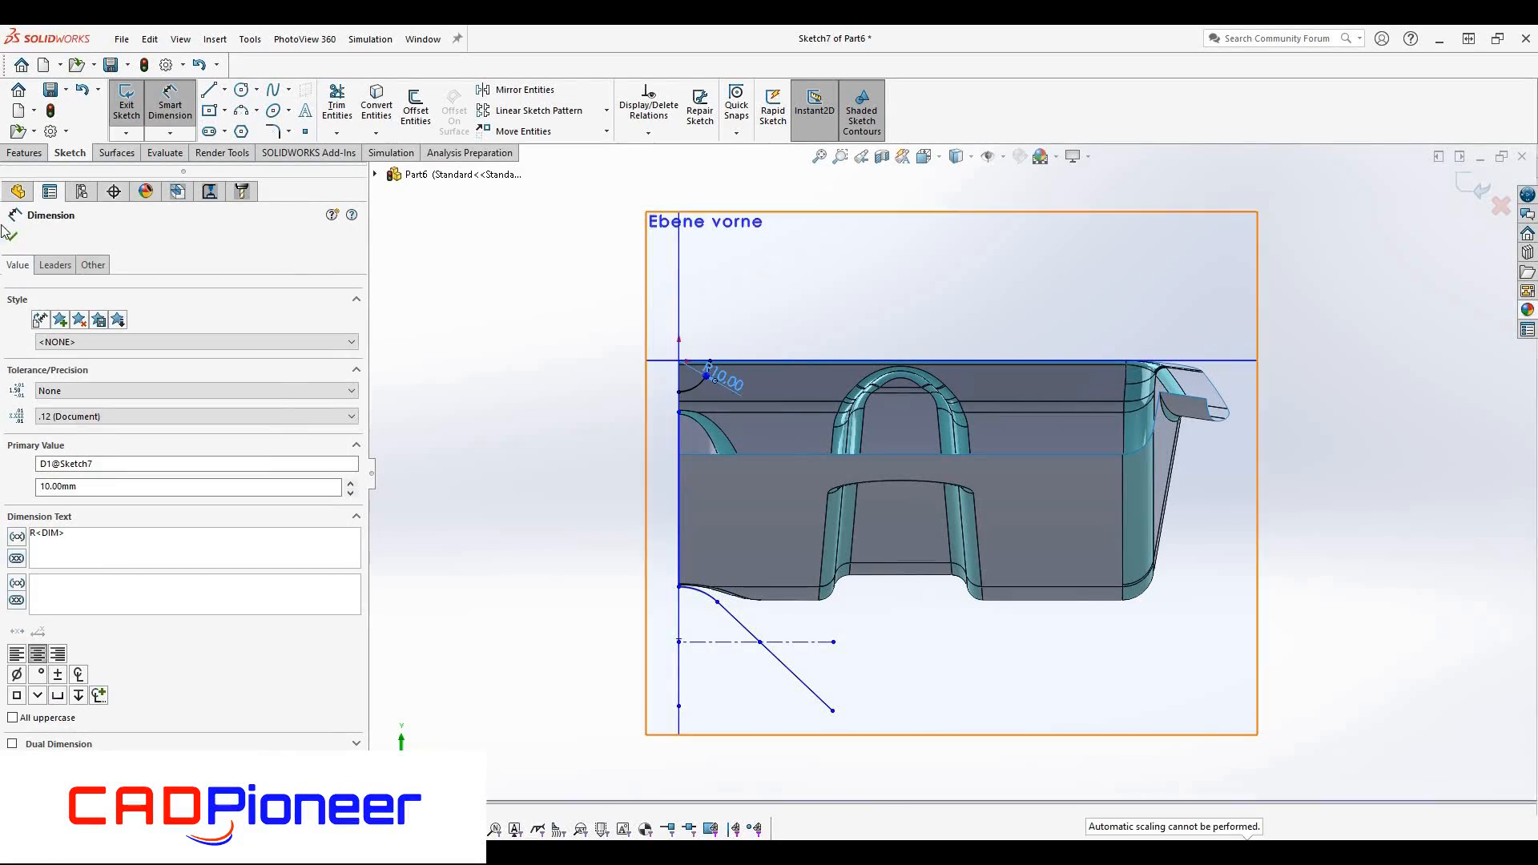
key("Escape")
middle_click_drag(711, 368, 789, 407)
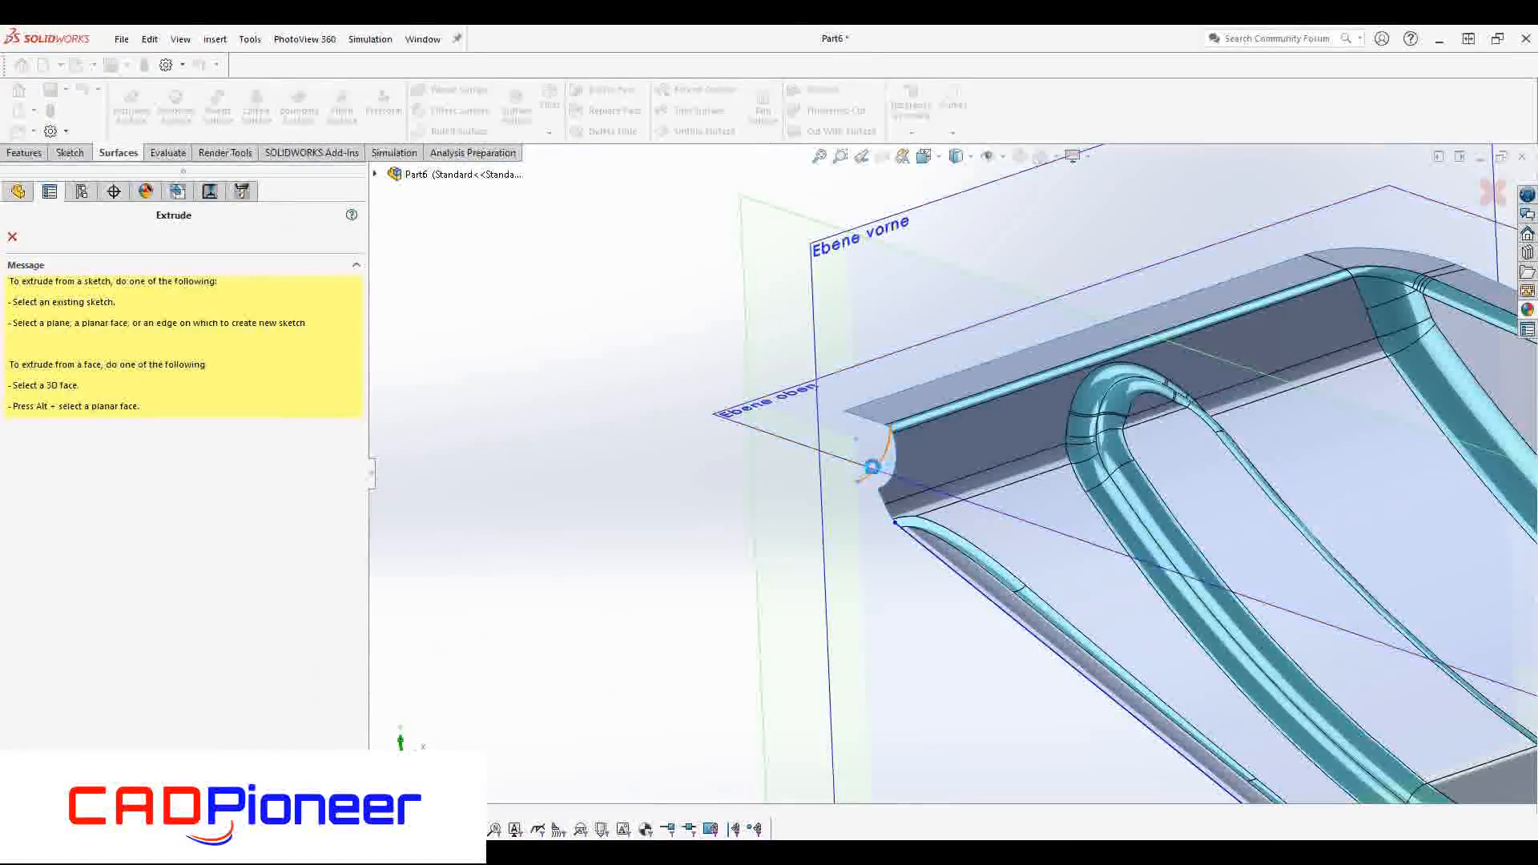
Extrude the arc as a surface, 10 mm blind in one direction and up to the flange's outer corner vertex in the other
left_click(877, 461)
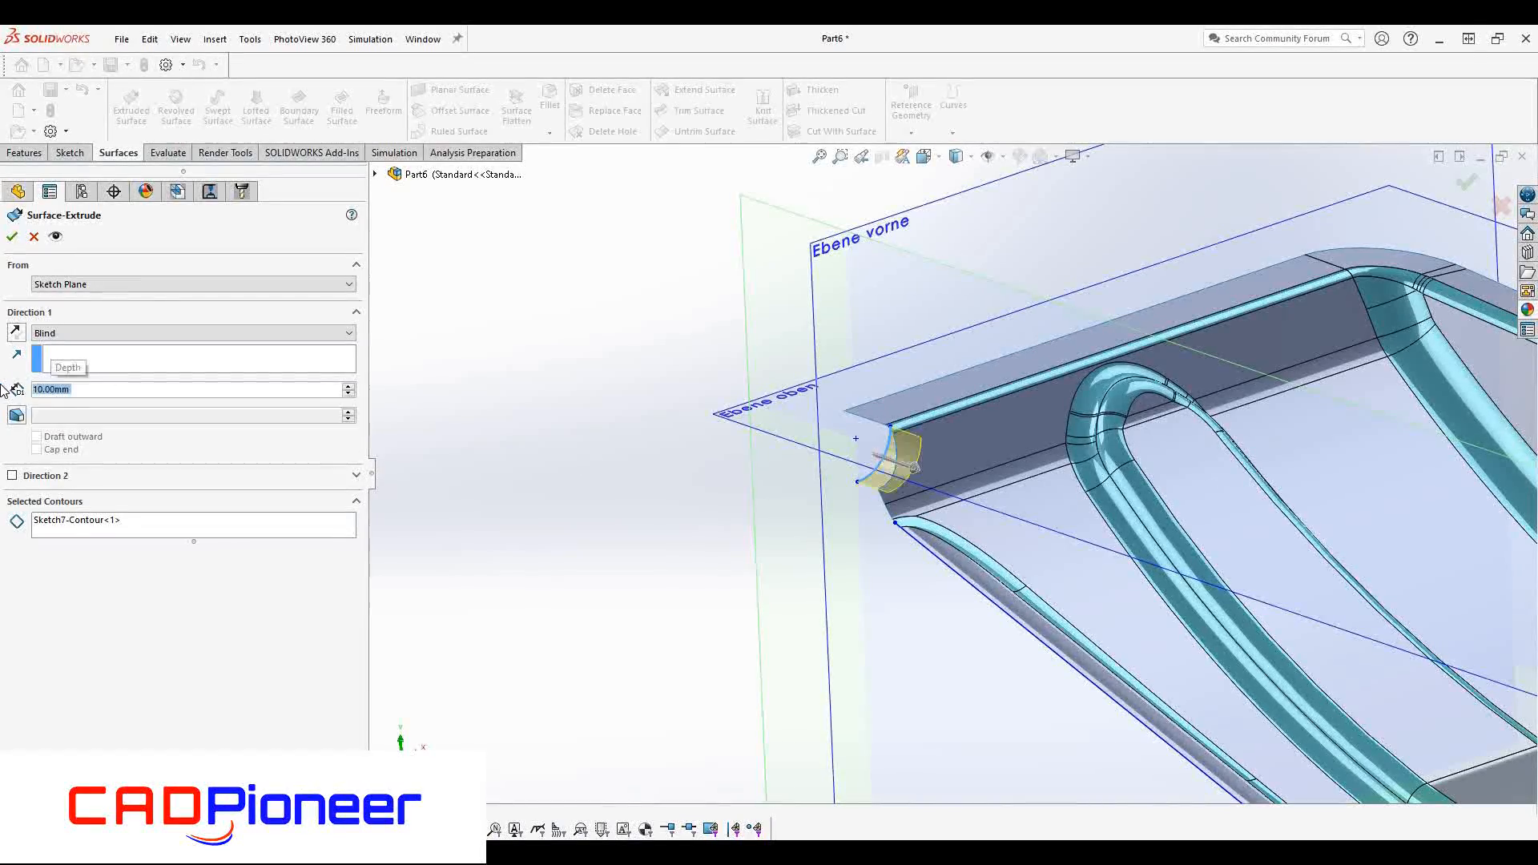
left_click(148, 475)
left_click(192, 494)
left_click(64, 522)
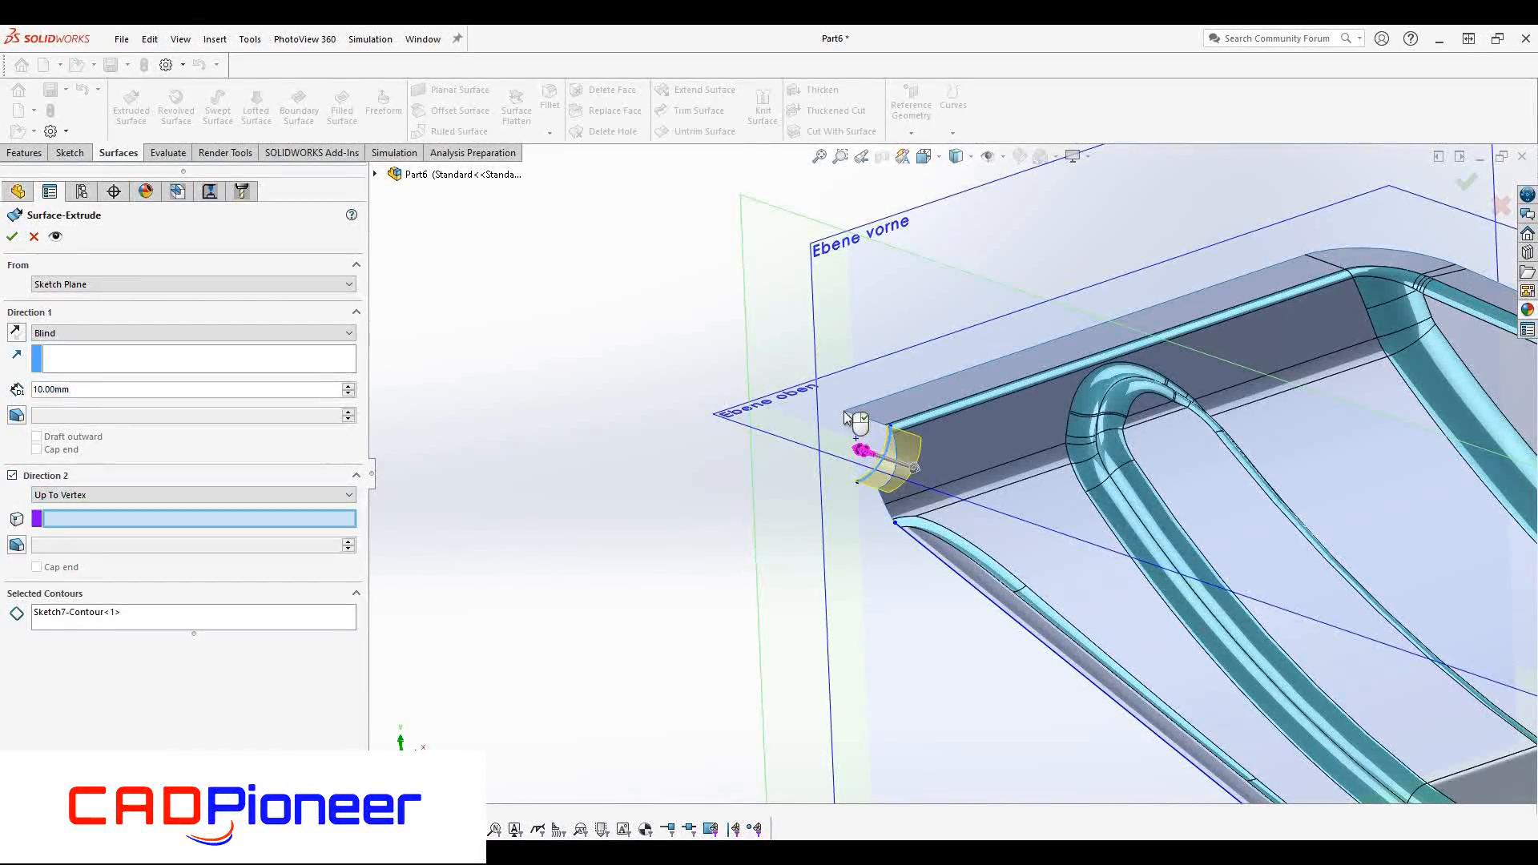
left_click(12, 235)
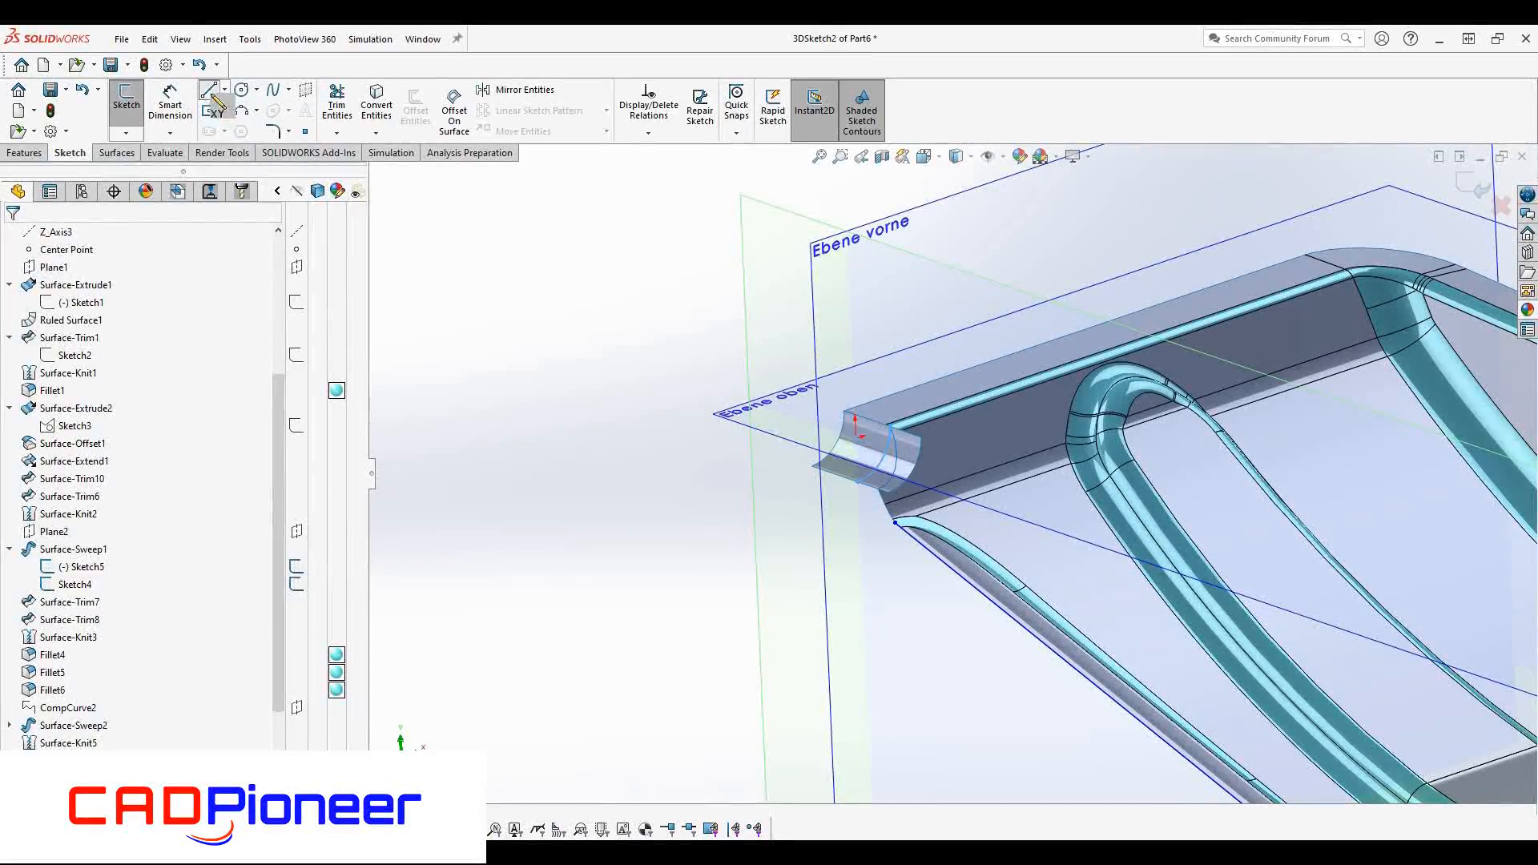
Draw a 3D sketch line from the flange's outer corner to the lower end of the arc cut-out
left_click(213, 95)
left_click(844, 410)
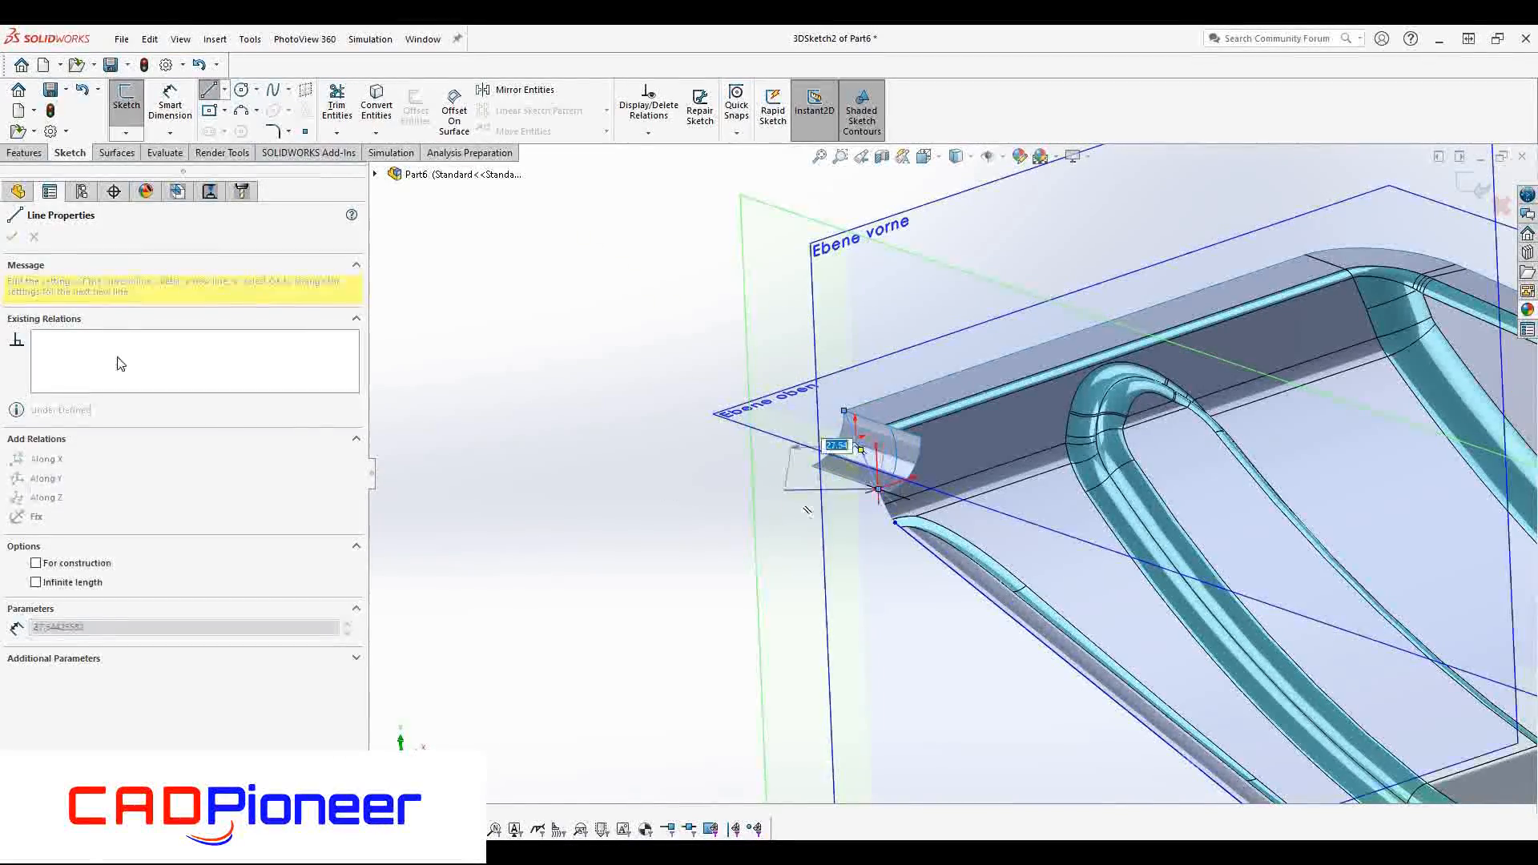
key("Escape")
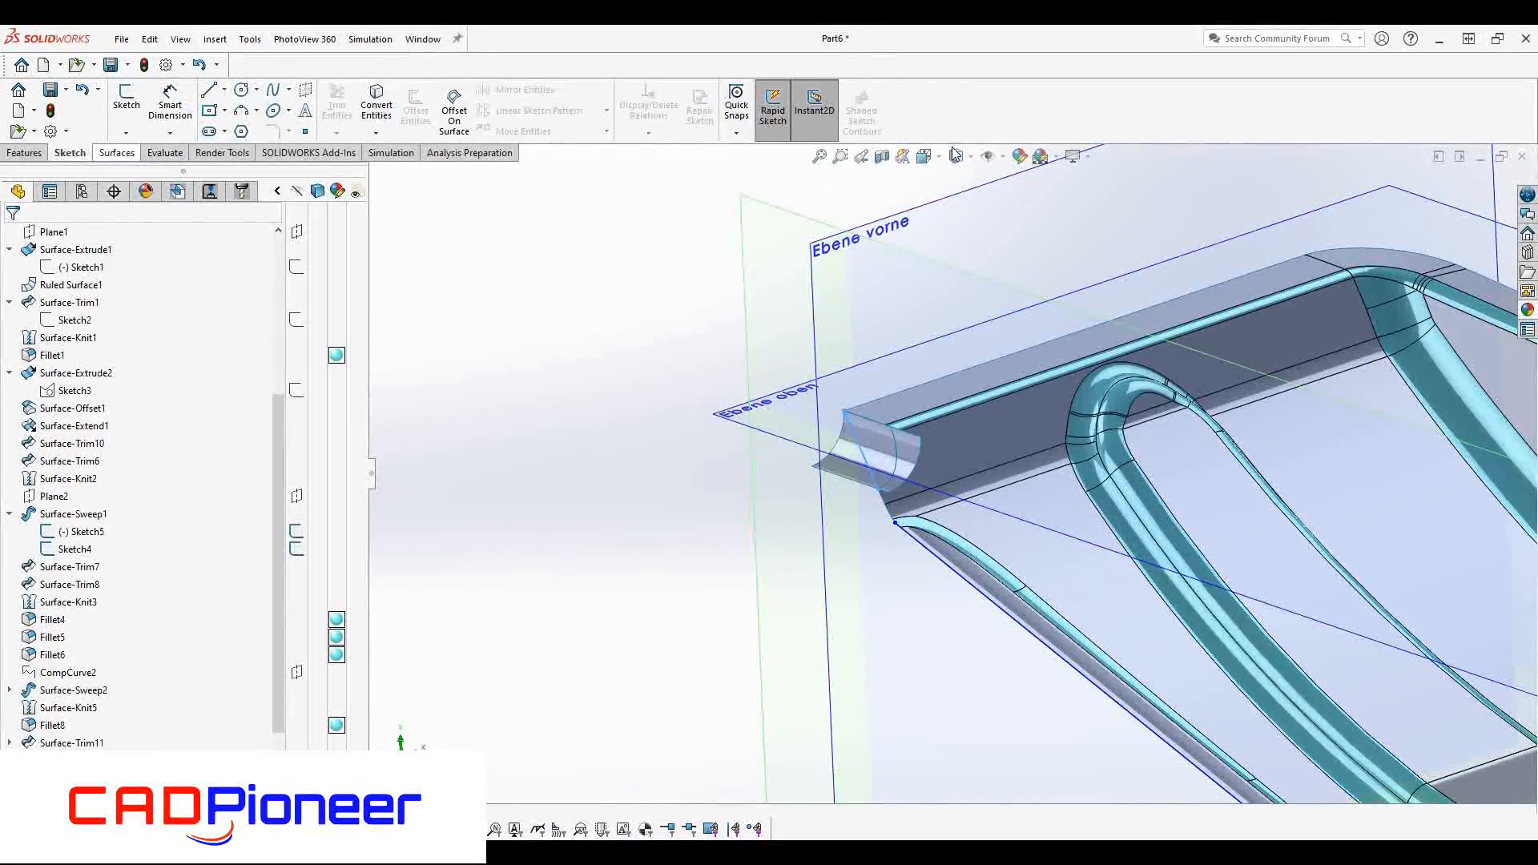
Set up a sketch-on-faces projected curve of 3DSketch2 onto the extruded arc face, removing Ebene oben as the projection direction
left_click(953, 96)
left_click(977, 170)
left_click(850, 473)
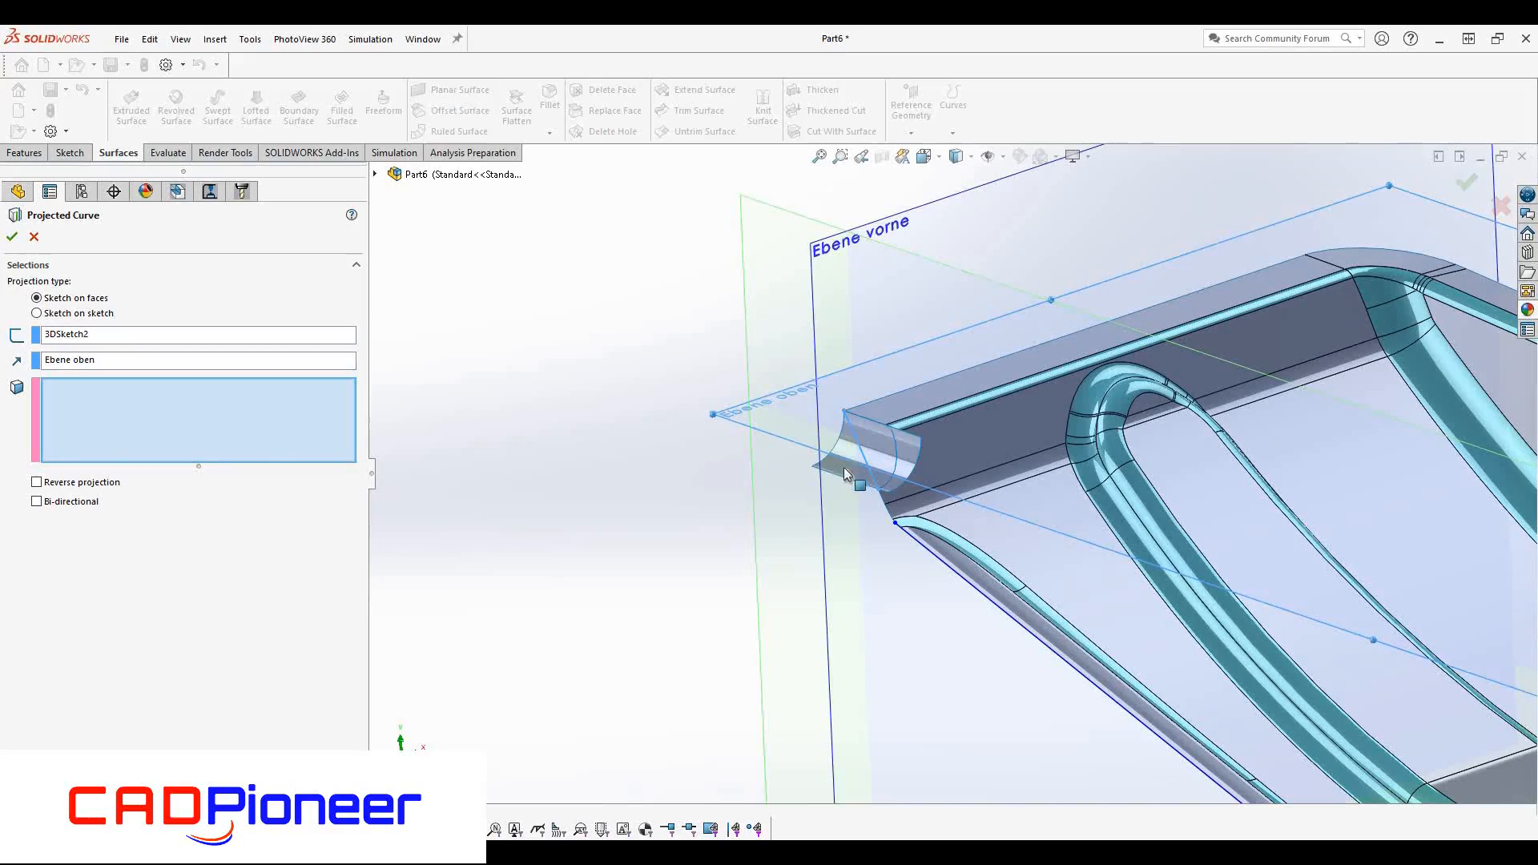
left_click(96, 361)
key("Delete")
left_click(117, 429)
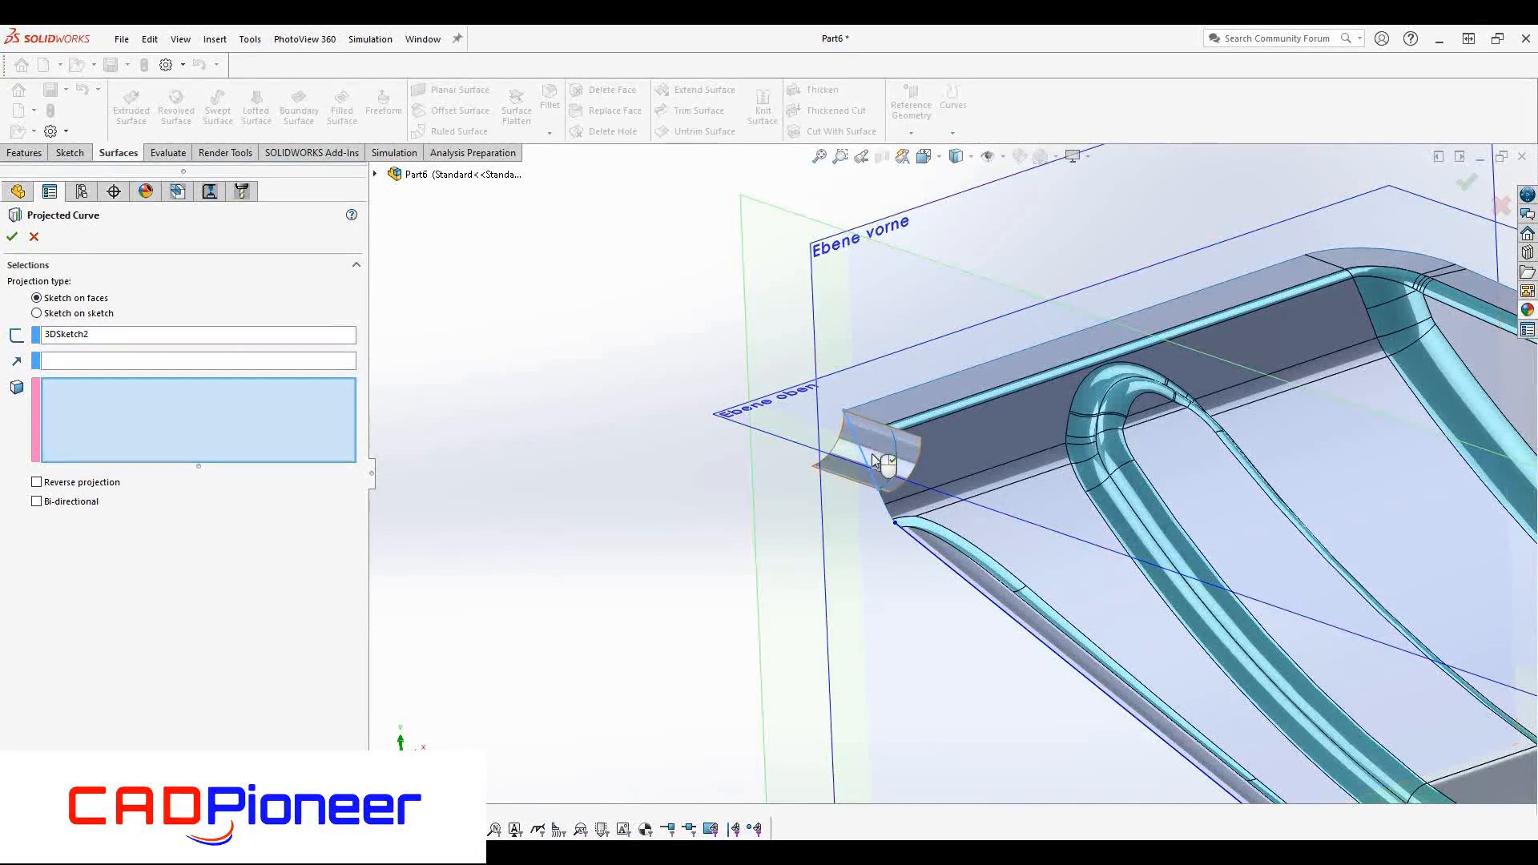
left_click(879, 462)
scroll(854, 440, "down", 5)
Use X_Axis2 as the projection direction and create the projected curve on the arc face
left_click(168, 363)
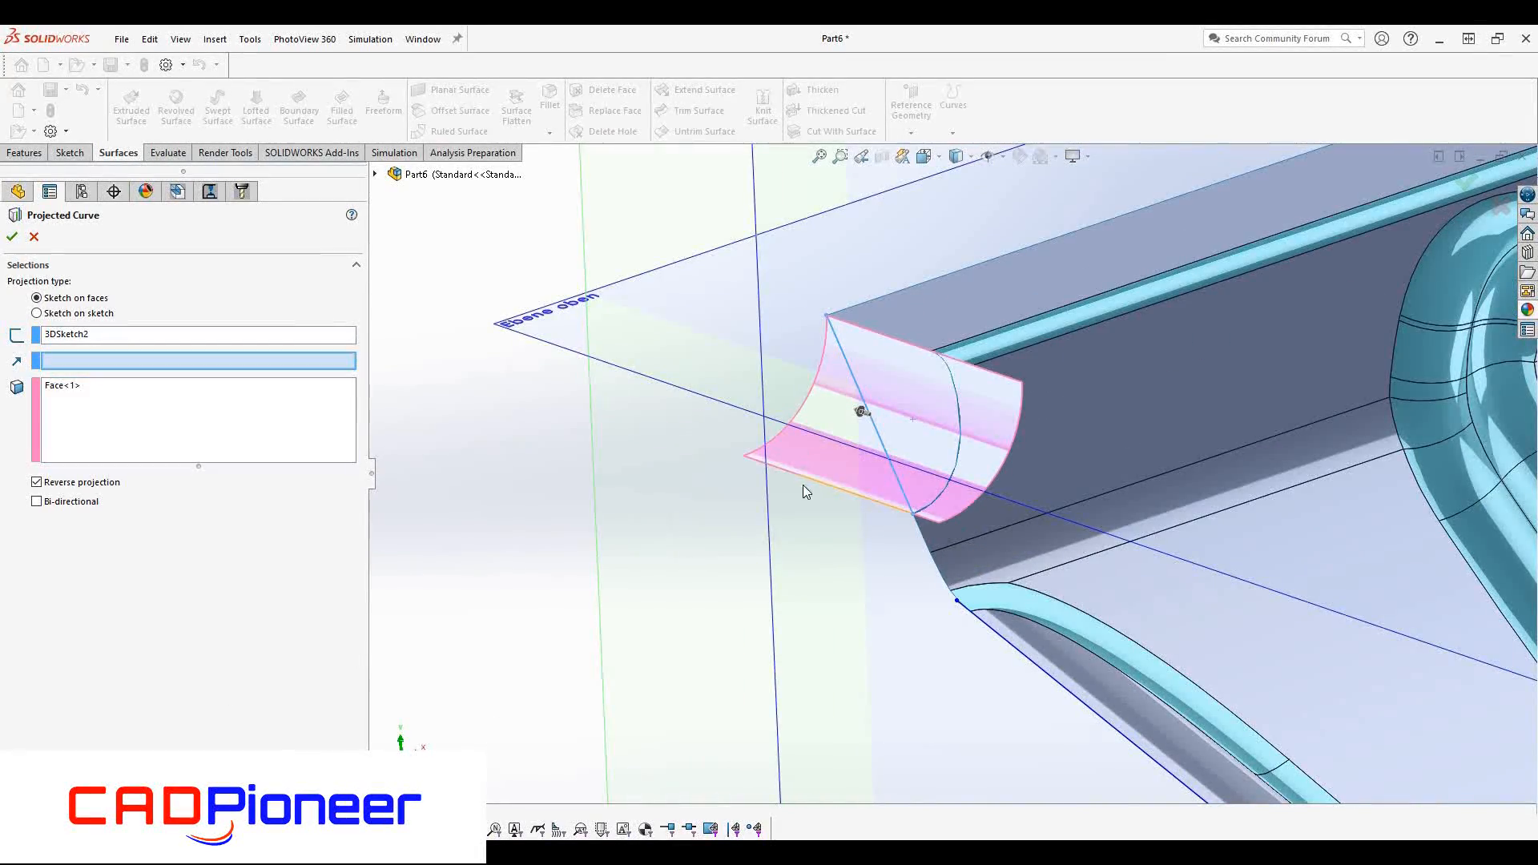
scroll(825, 516, "up", 8)
left_click(378, 175)
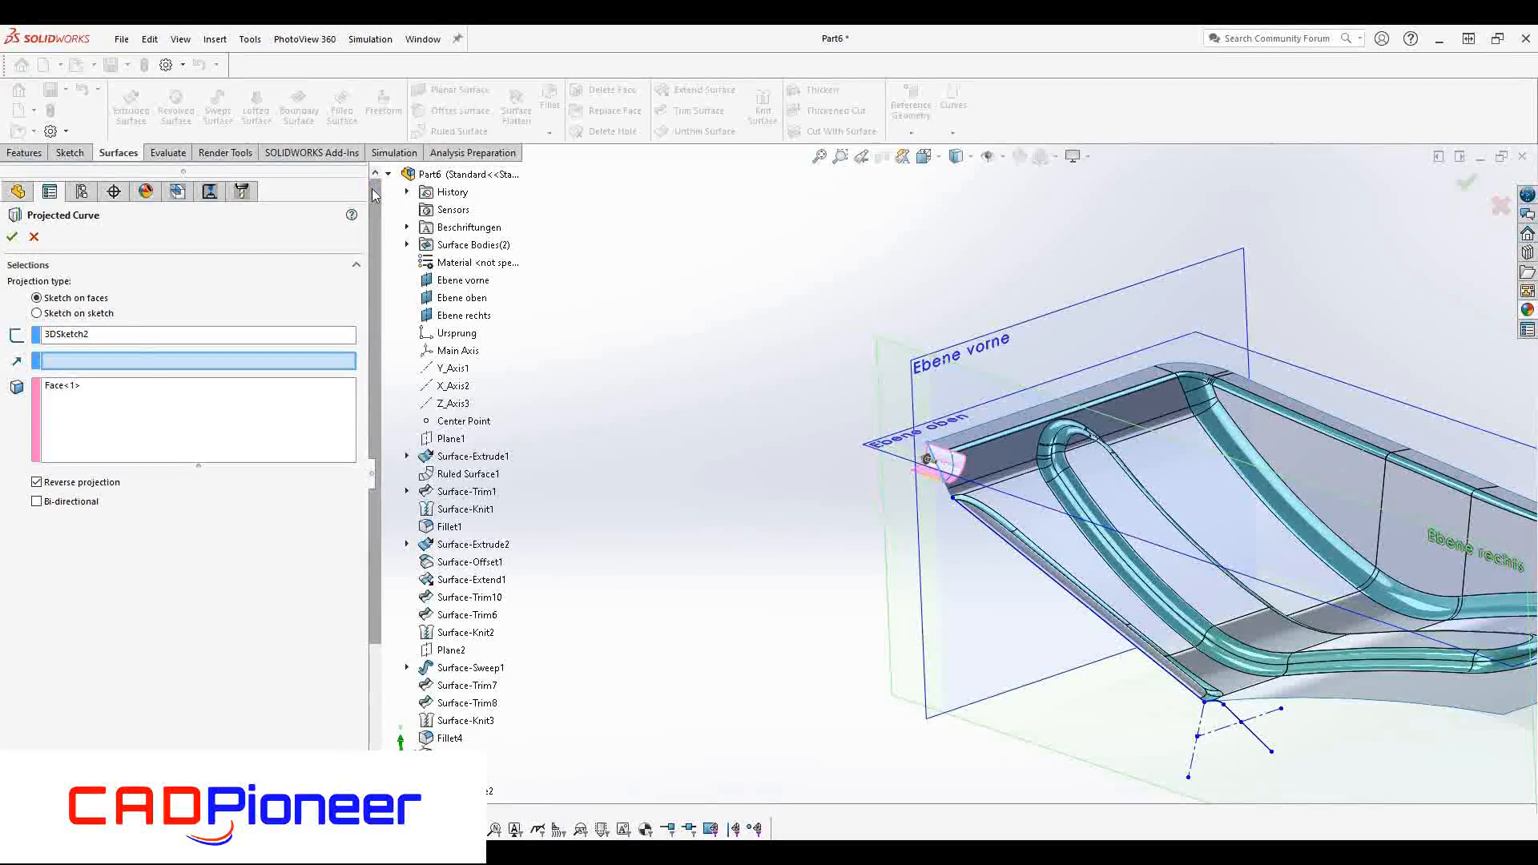
left_click(453, 385)
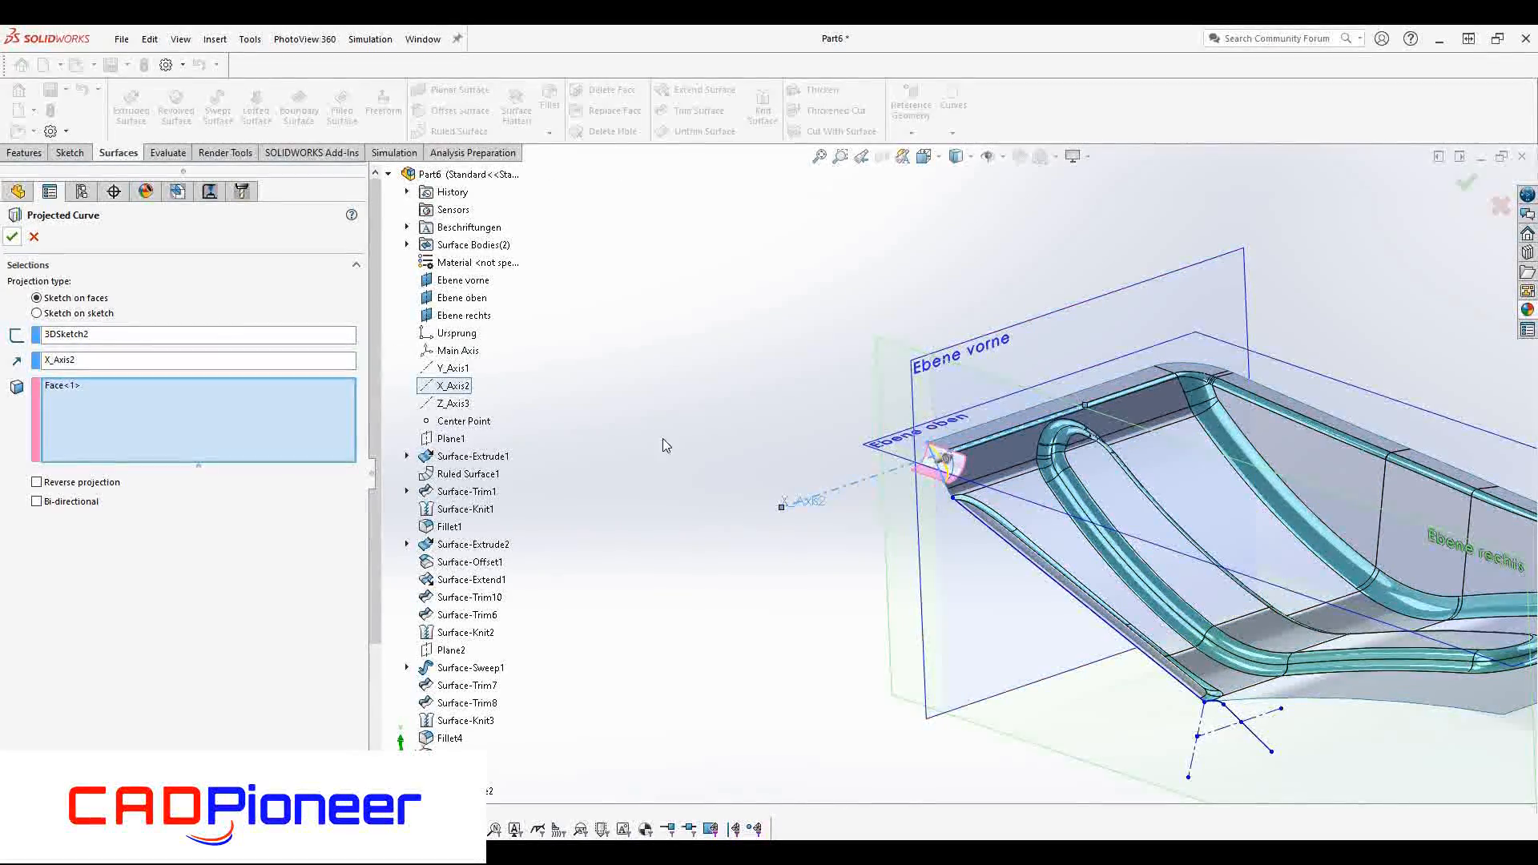
left_click(12, 237)
Trim the extruded arc surface with the projected curve, removing its outer portion
scroll(973, 484, "down", 6)
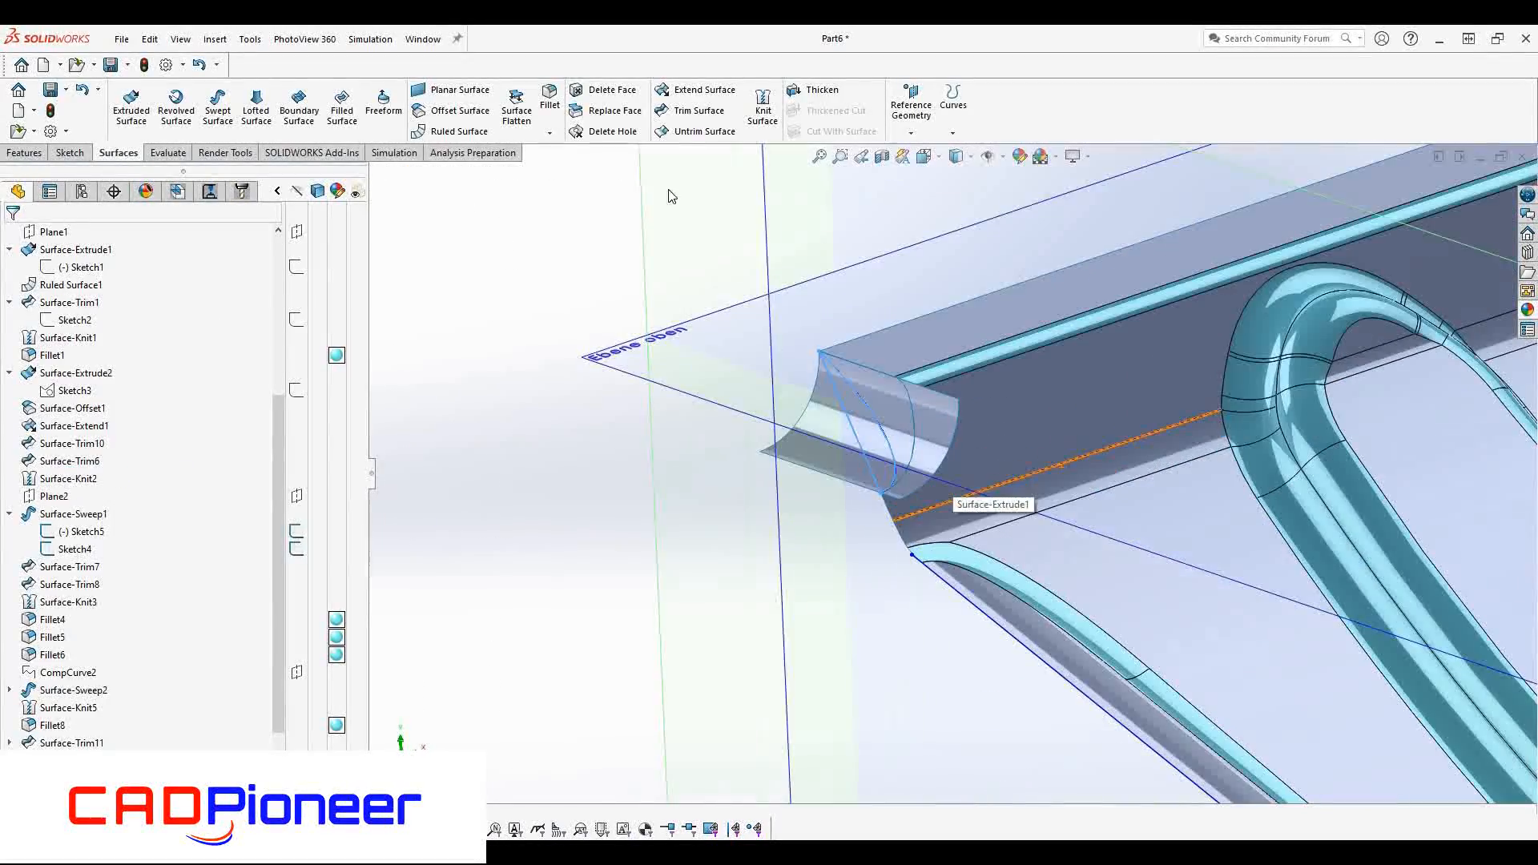
left_click(871, 447)
key("Return")
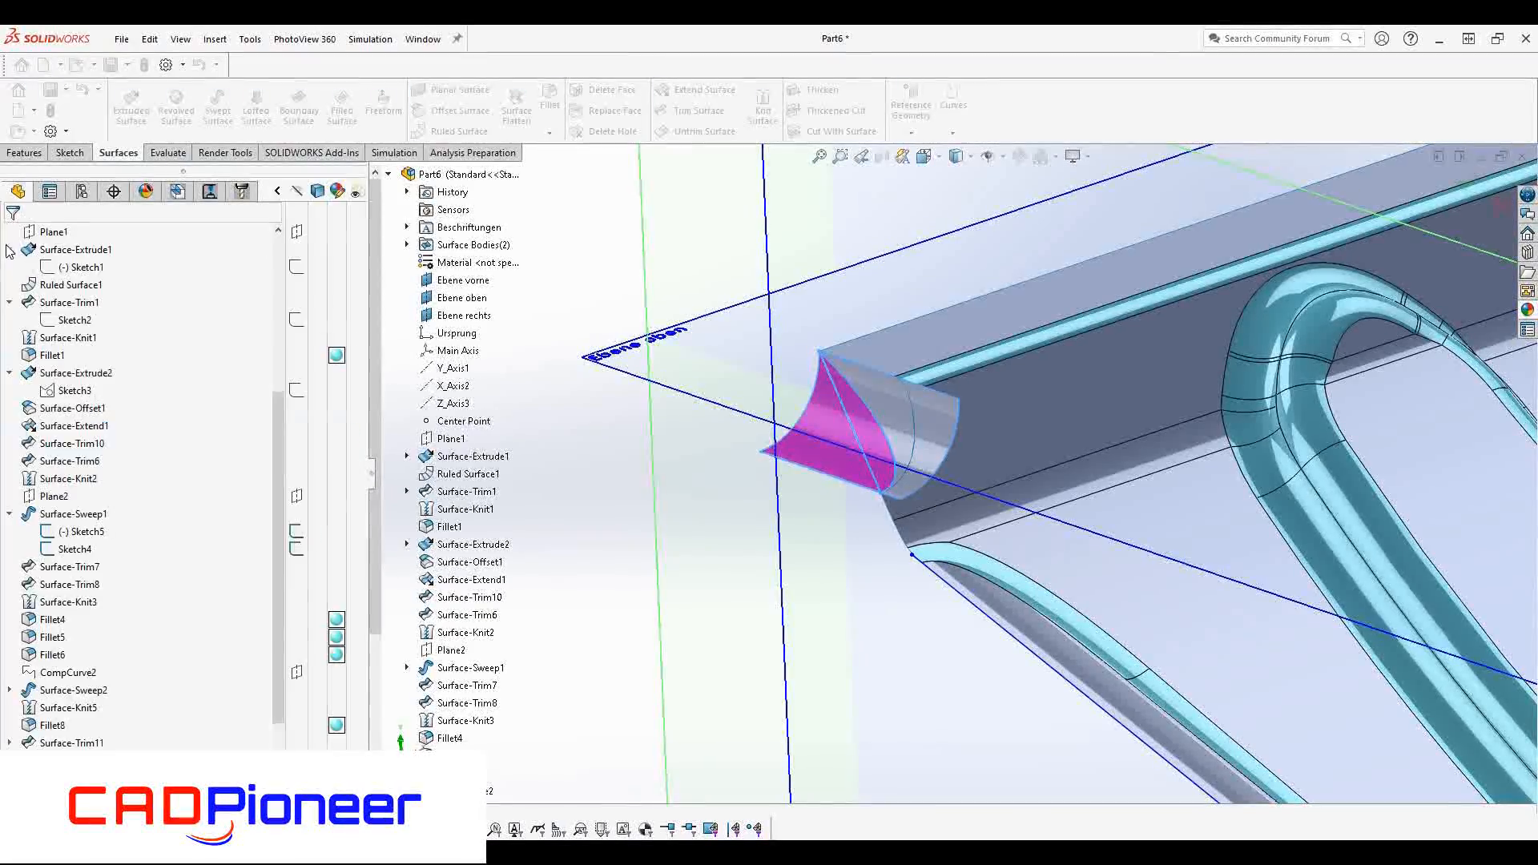
Mutually trim Surface-Trim11 and Surface-Trim12, removing the arc surface portion that protrudes inside the shell
left_click(681, 111)
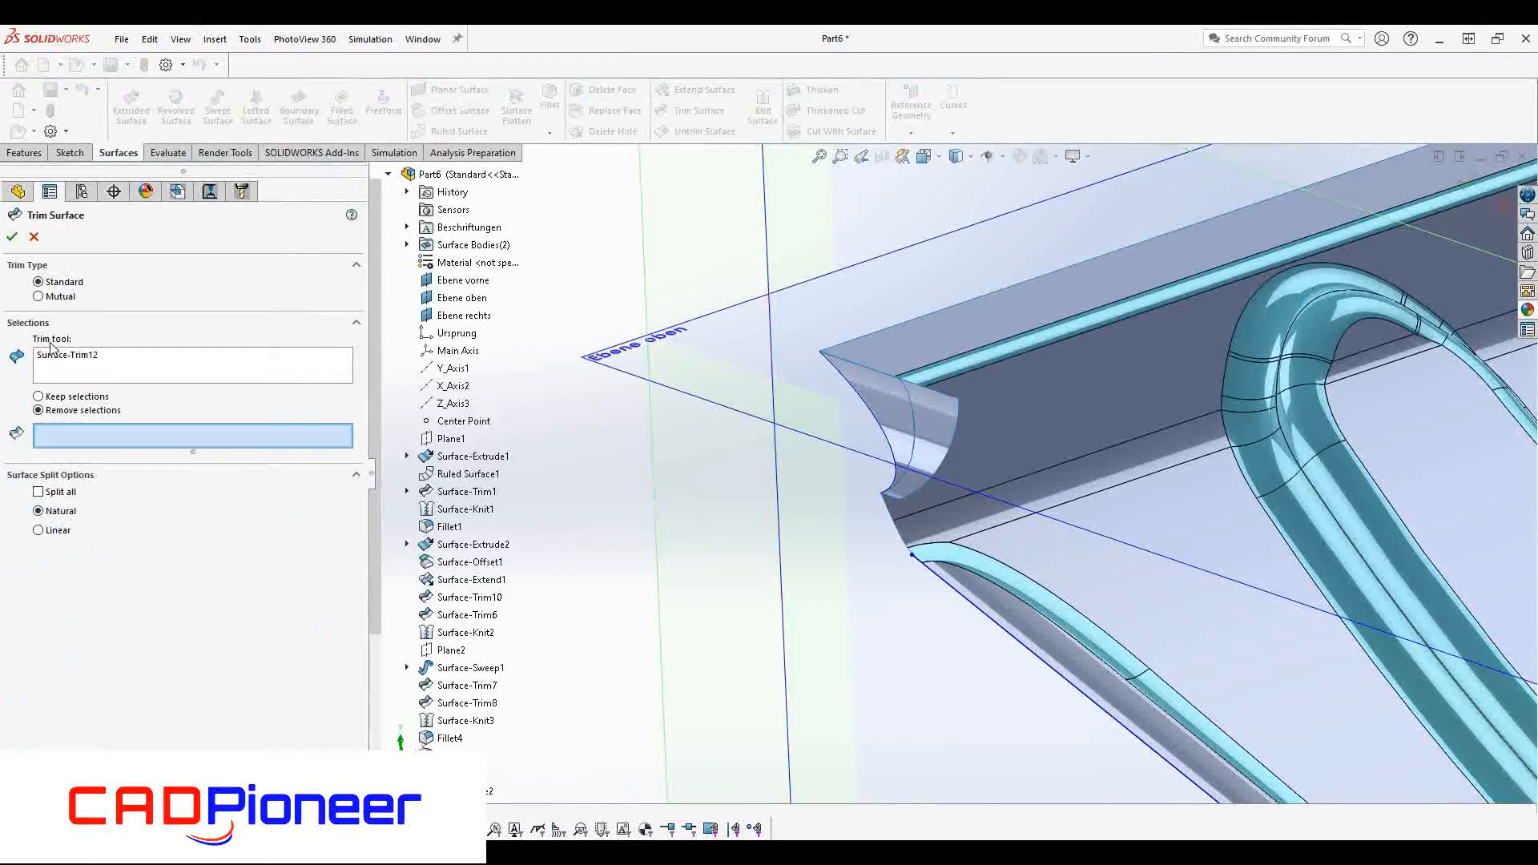
left_click(207, 358)
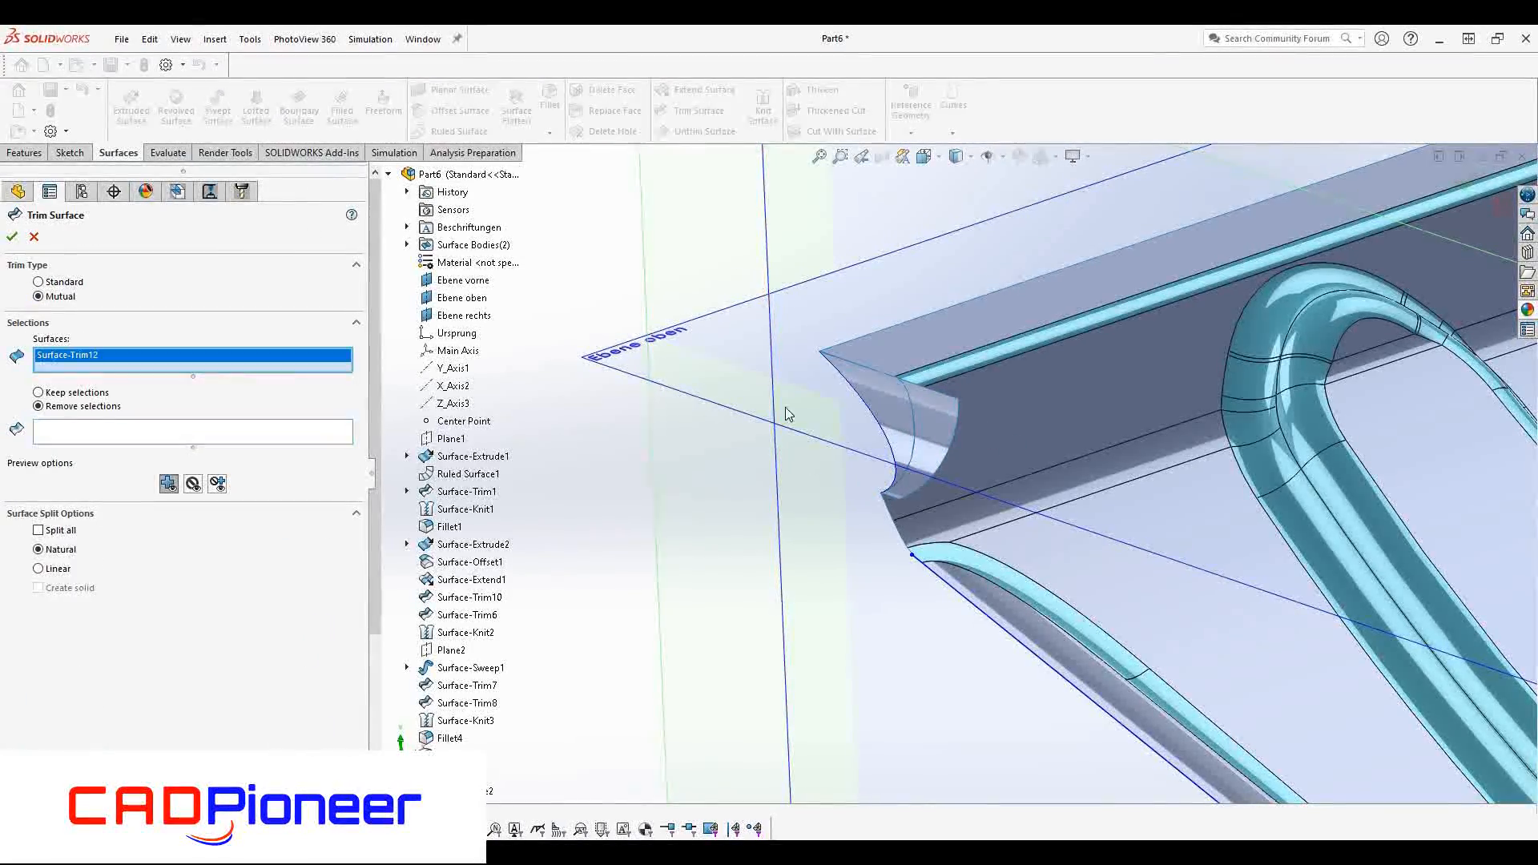
left_click(947, 422)
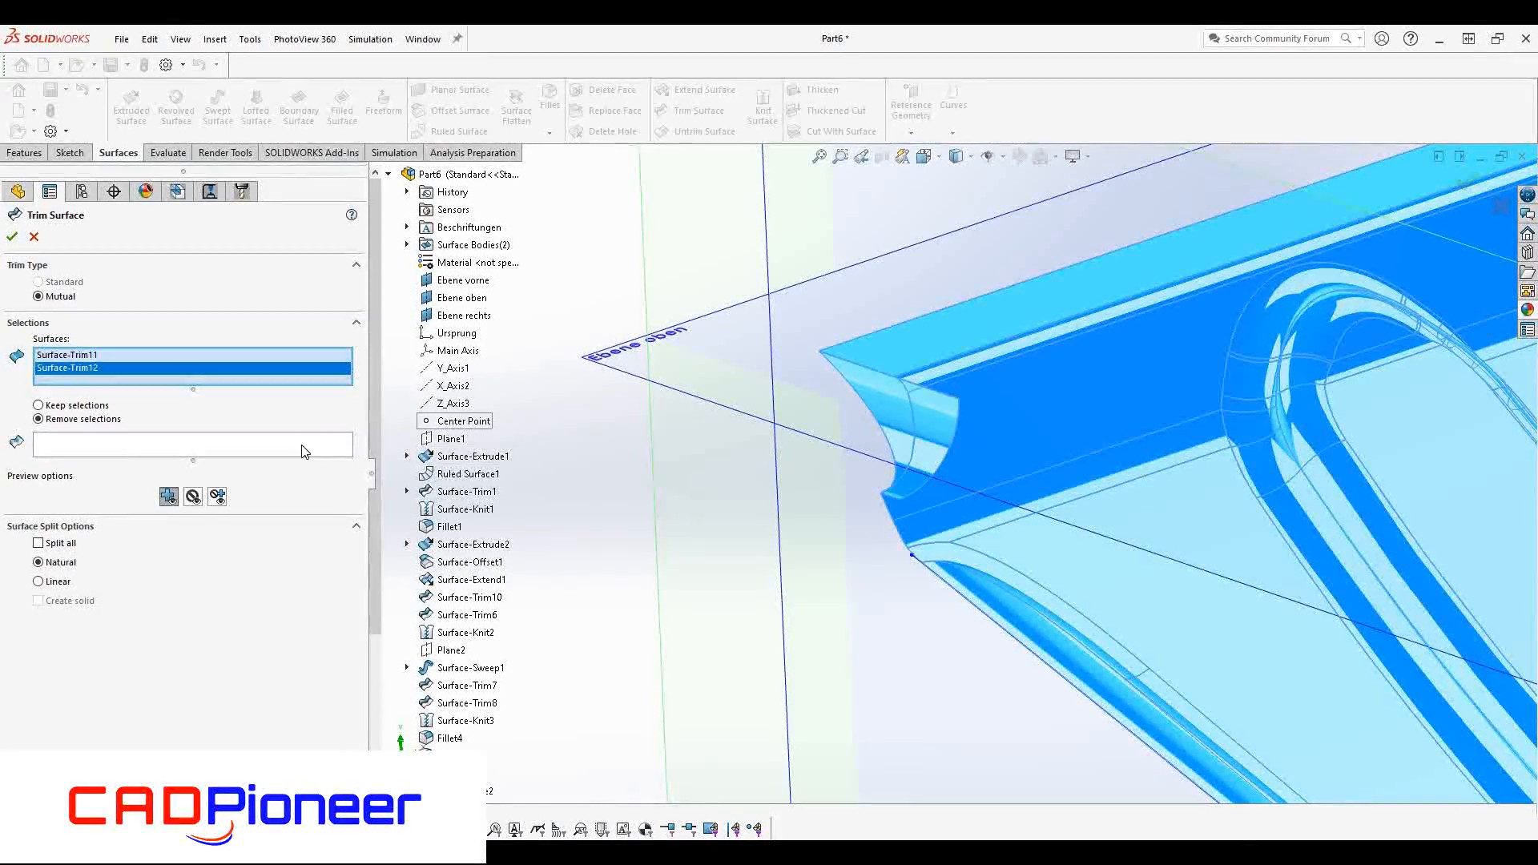
left_click(305, 451)
left_click(938, 430)
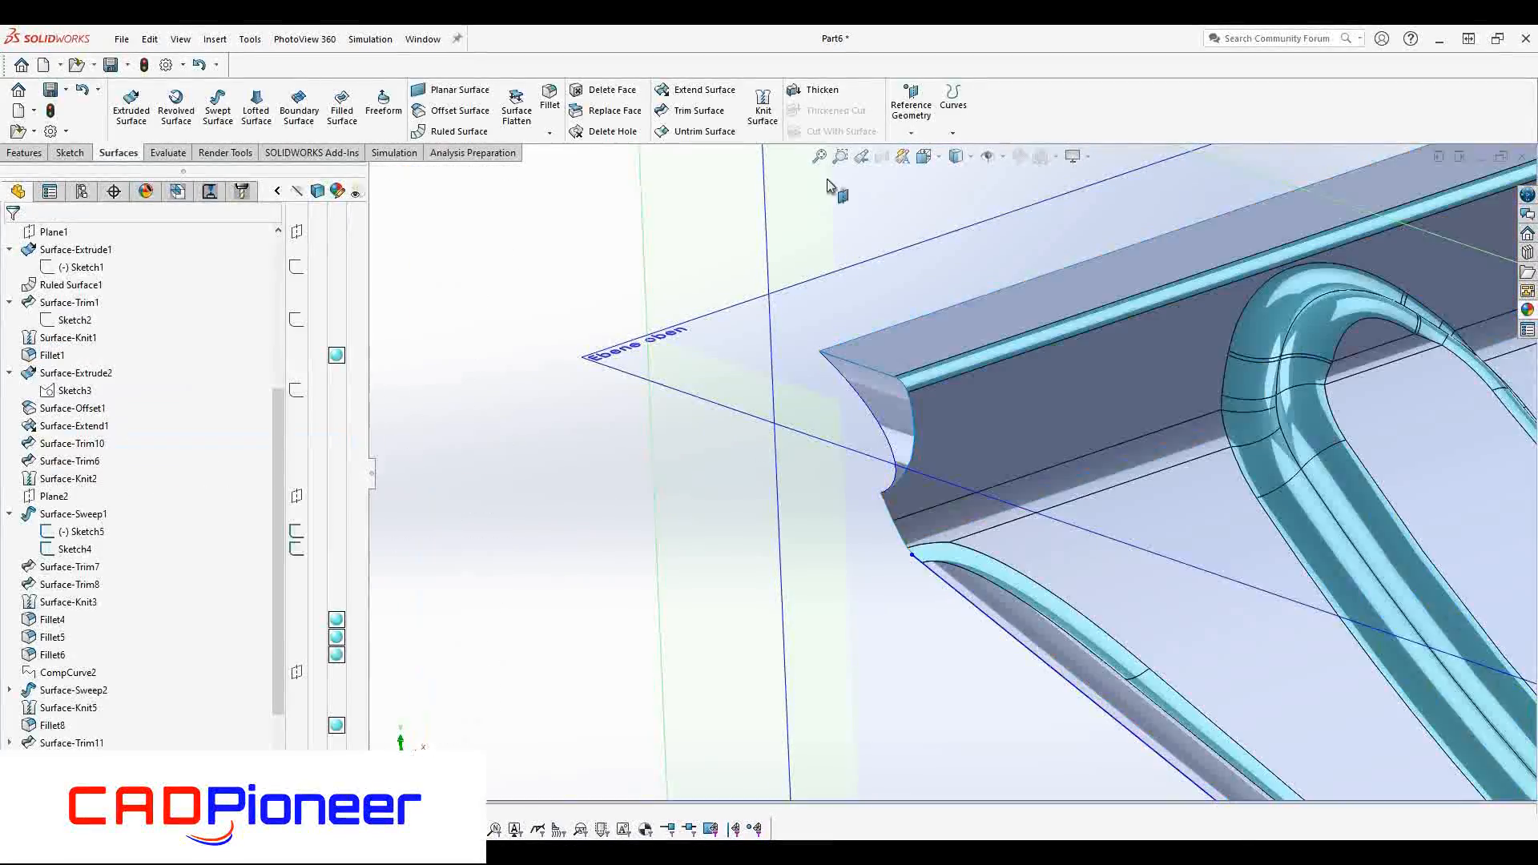
Knit Surface-Trim11 and Surface-Trim13 into one surface
left_click(762, 110)
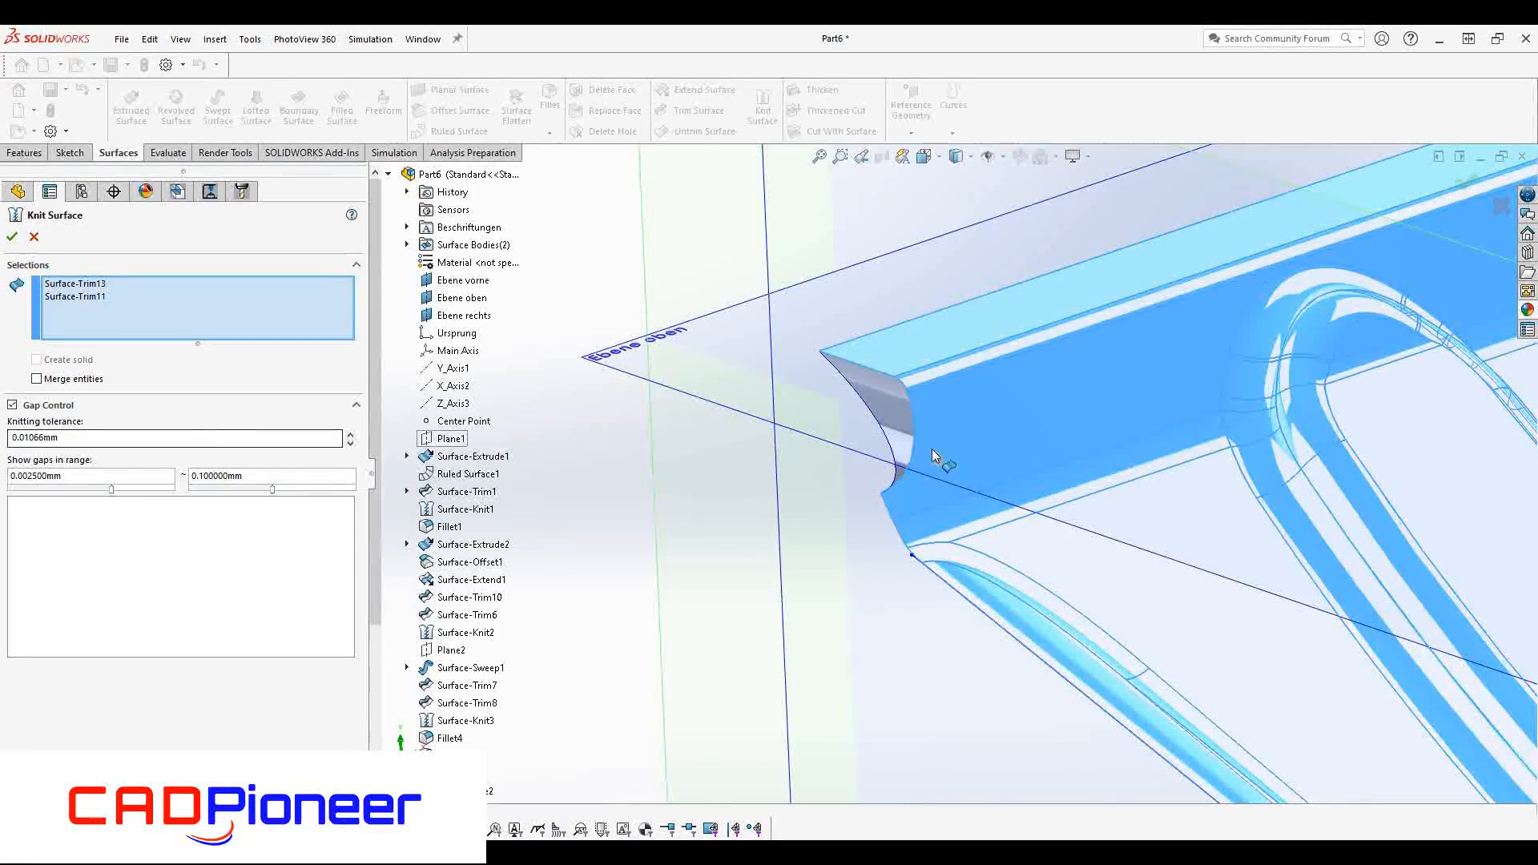
right_click(80, 303)
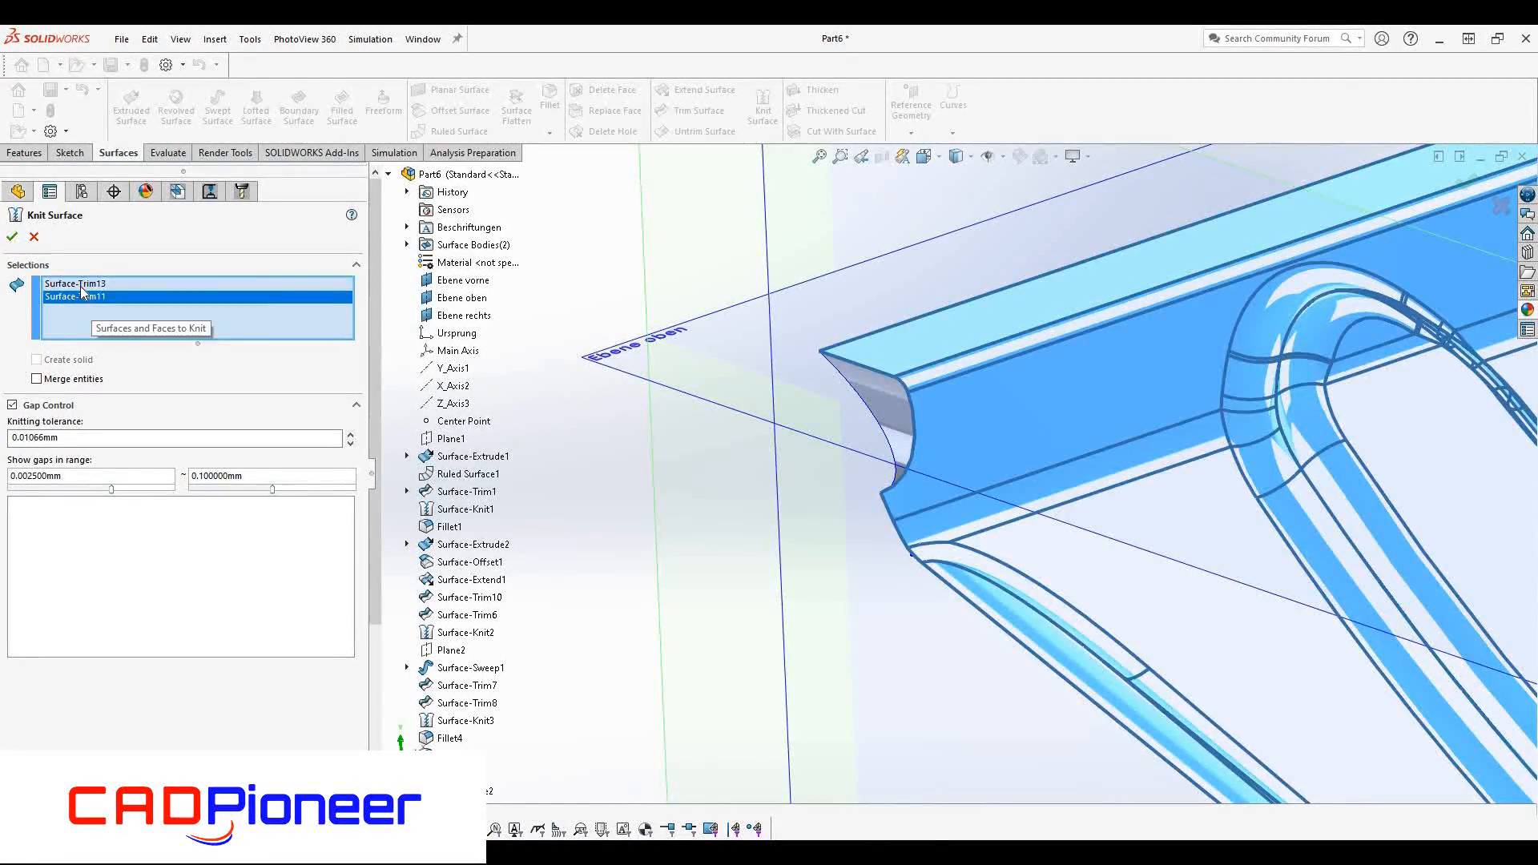
left_click(120, 316)
left_click(889, 401)
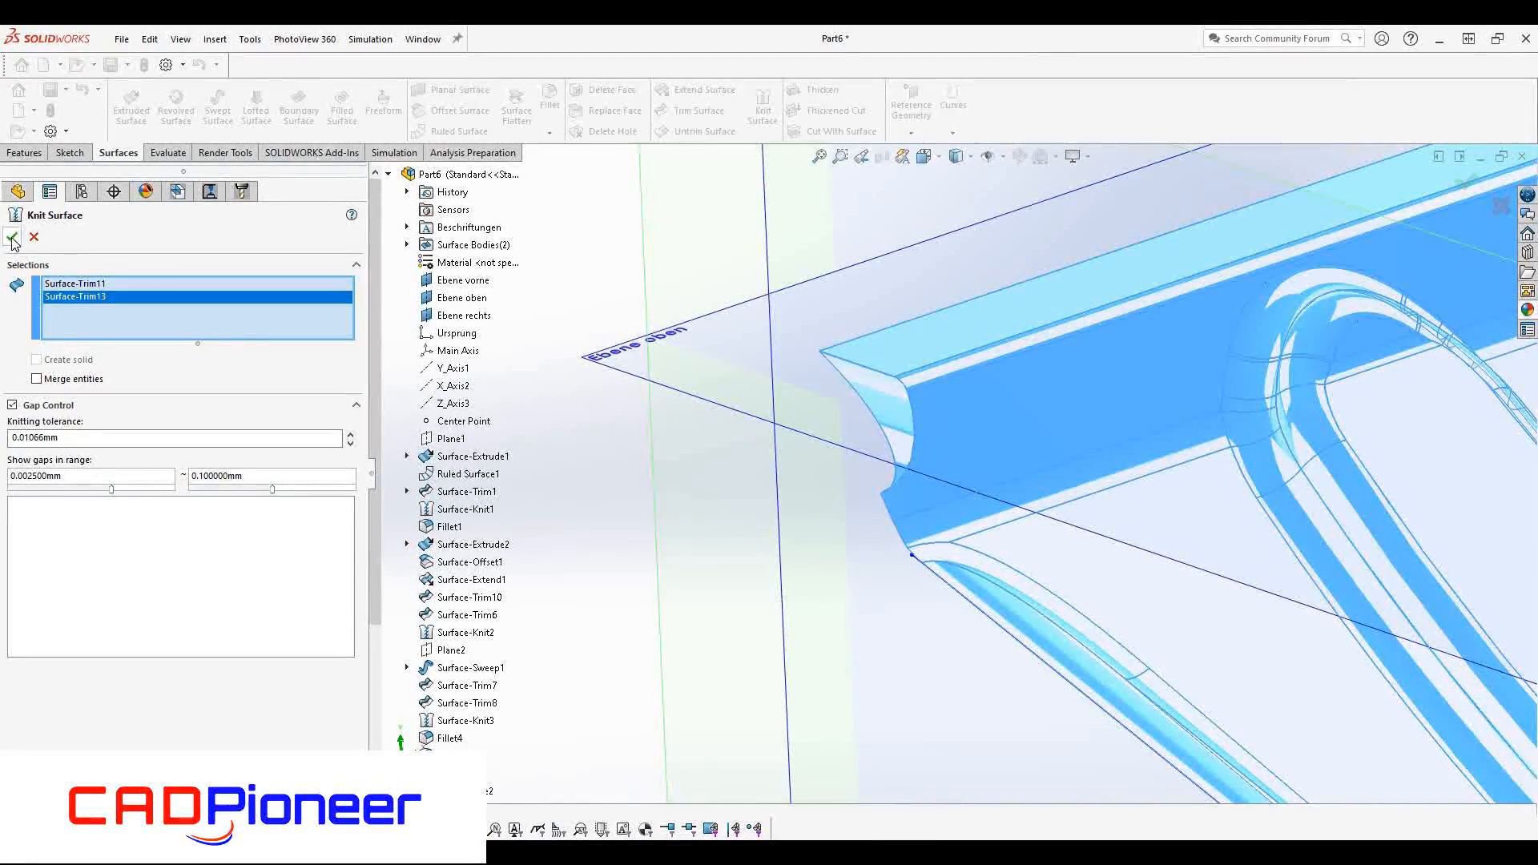
key("Return")
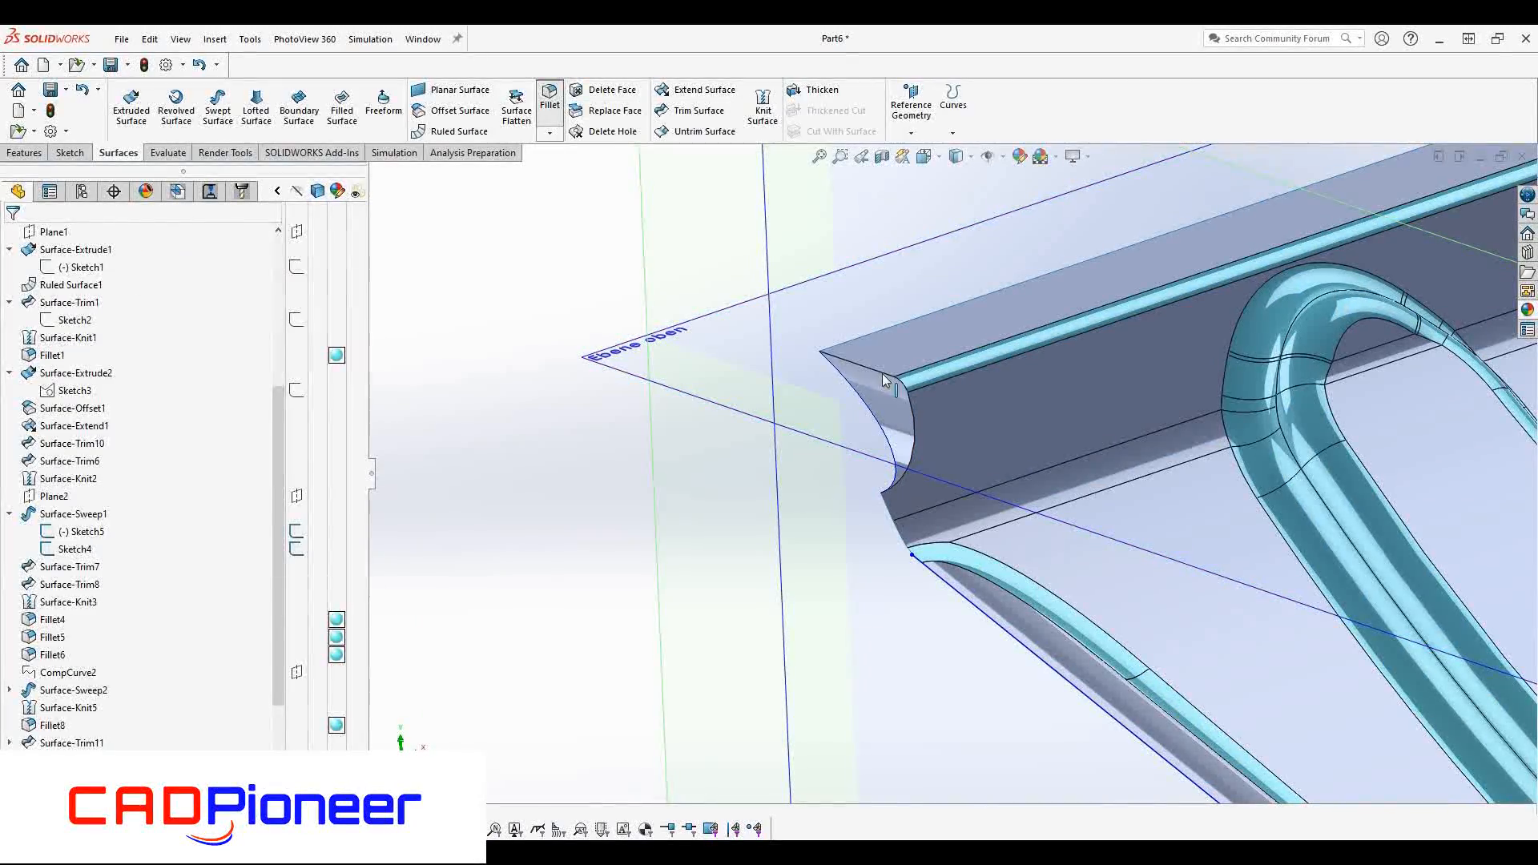
Fillet the edge where the curved corner surface meets the flange
left_click(882, 374)
scroll(78, 556, "down", 1)
left_click(14, 240)
Roll the model forward past Thicken3 and Mirror3
middle_click(884, 495)
middle_click_drag(884, 495, 925, 610)
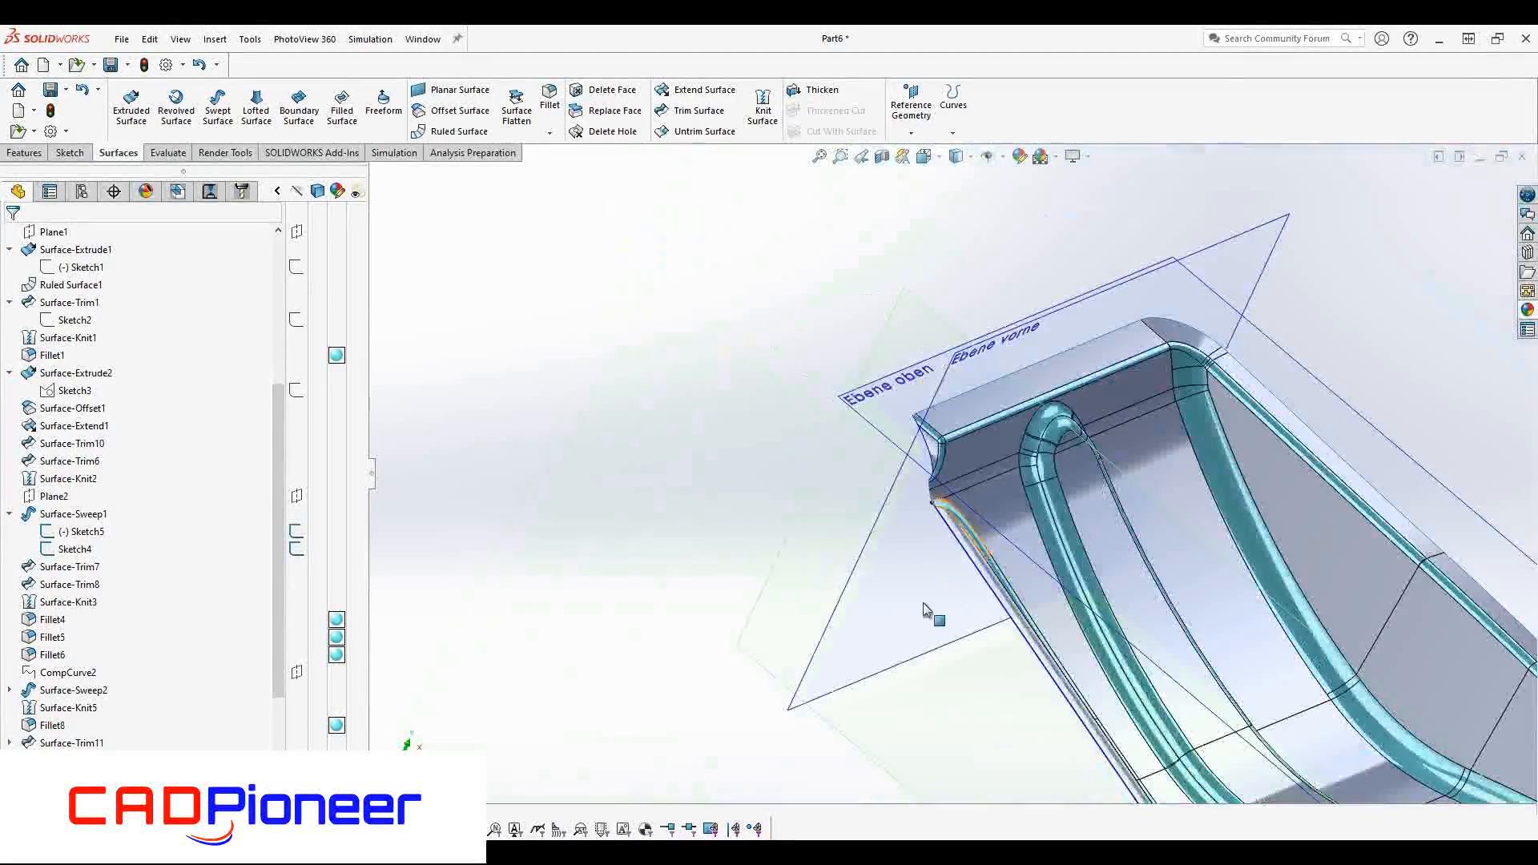
scroll(132, 699, "down", 3)
left_click_drag(137, 739, 128, 730)
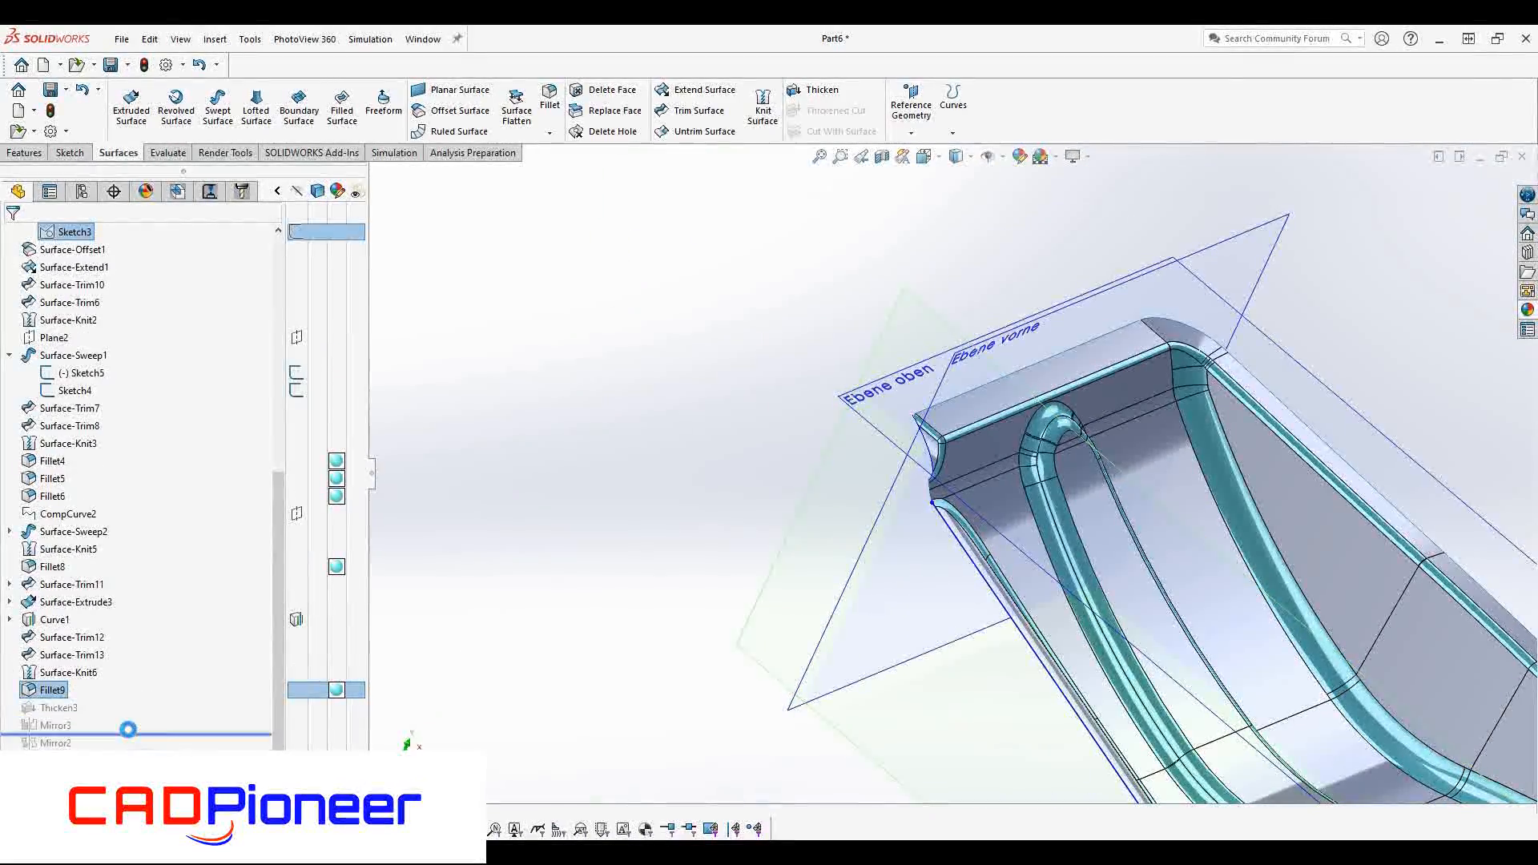
On the Ebene rechts plane, sketch a slanted line from the lower corner of the shell's open end up to Ebene oben
middle_click_drag(896, 491, 935, 556)
scroll(919, 455, "up", 5)
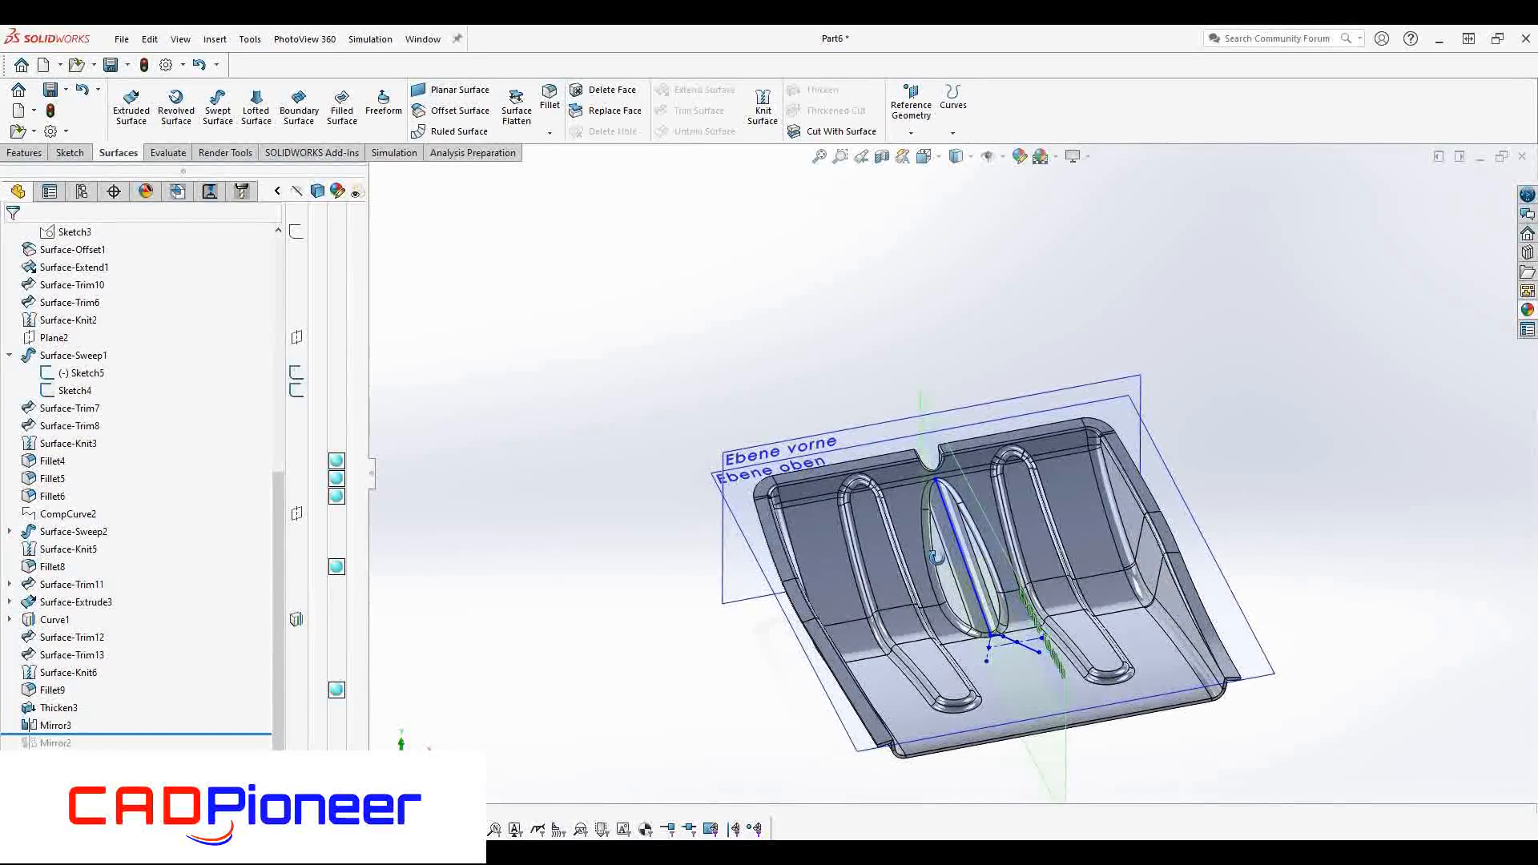
left_click(1065, 753)
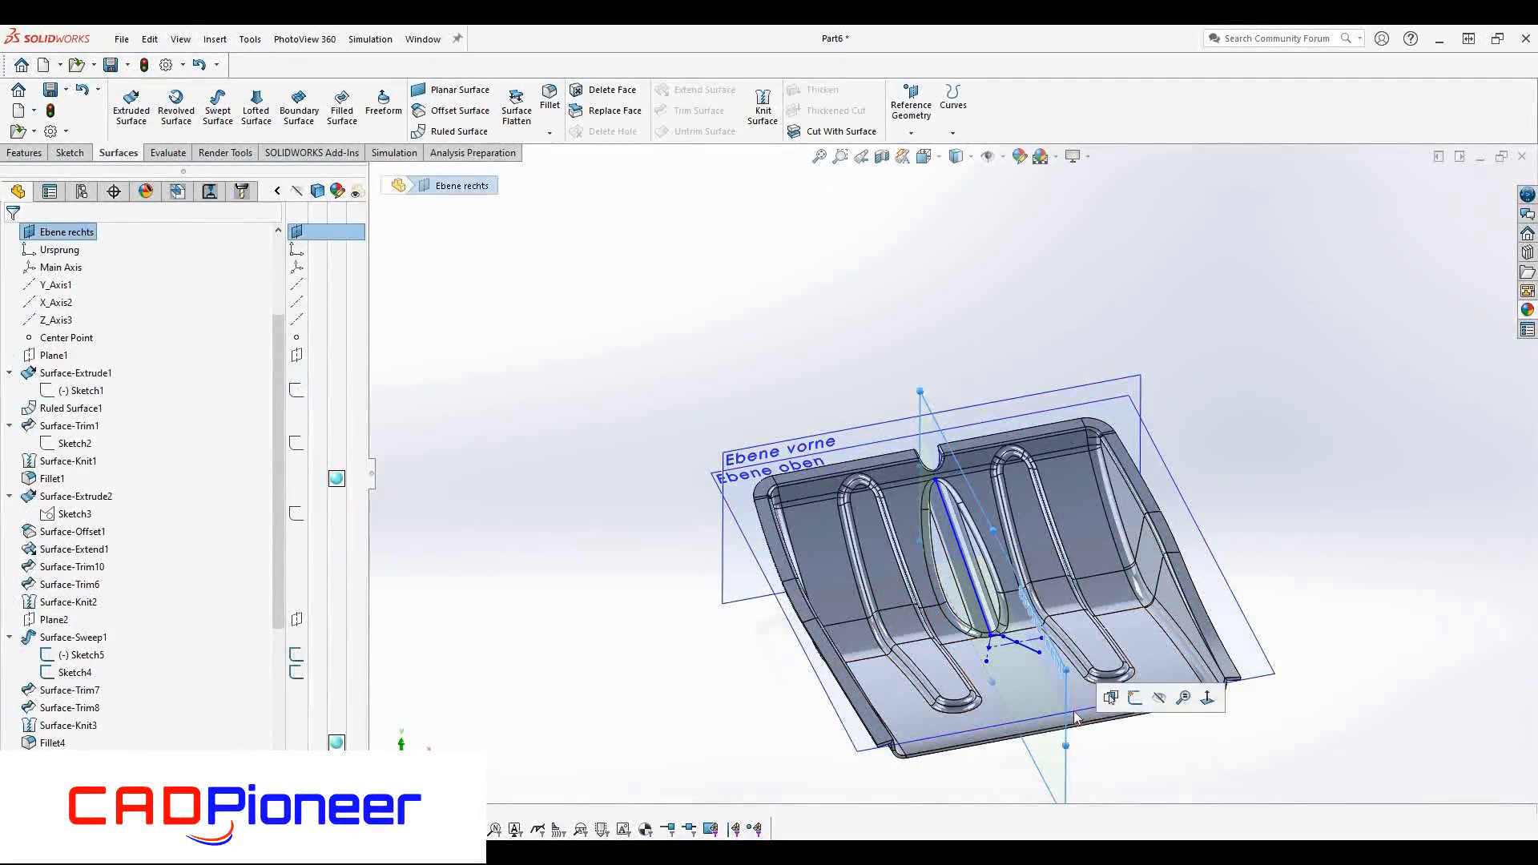
left_click(1136, 699)
scroll(640, 447, "down", 3)
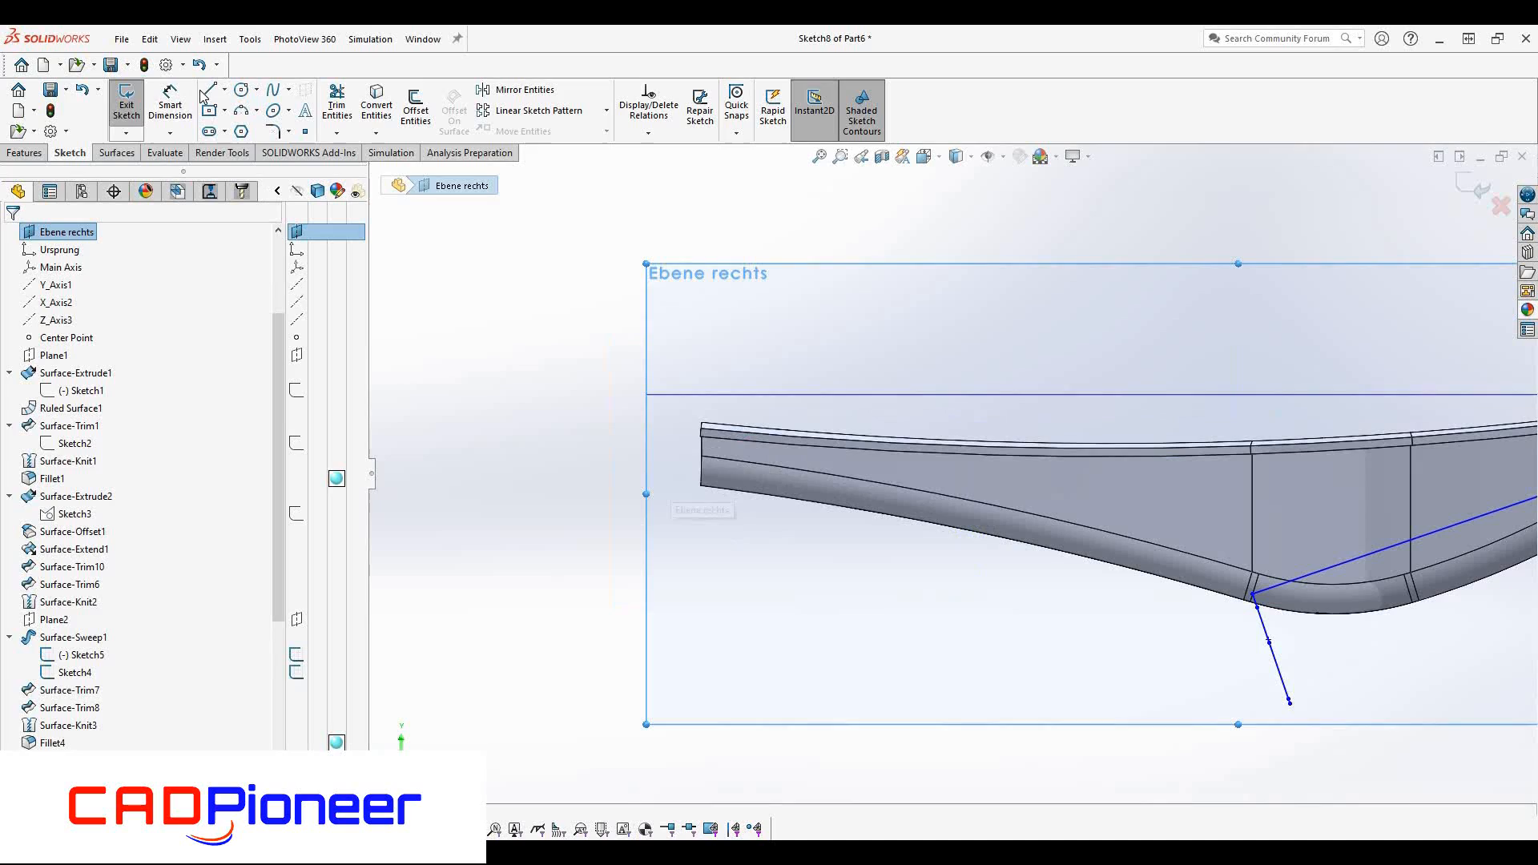
key("l")
left_click(701, 486)
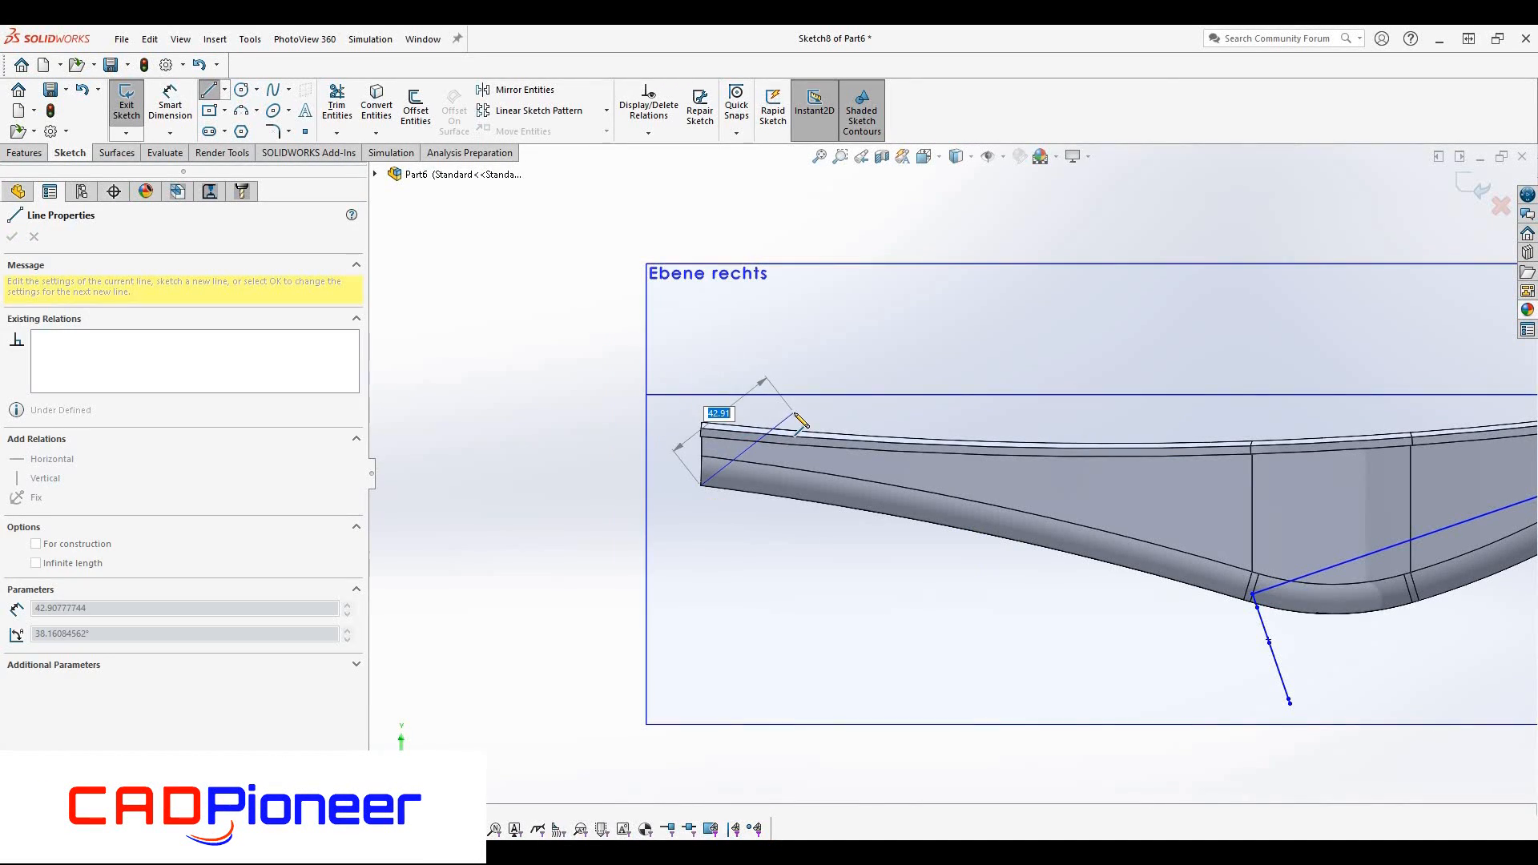
left_click(803, 395)
Dimension the angle between the slanted line and Ebene oben as 40 degrees and finish the sketch
key("d")
left_click(770, 394)
left_click(756, 436)
left_click(665, 450)
type("40")
key("Return")
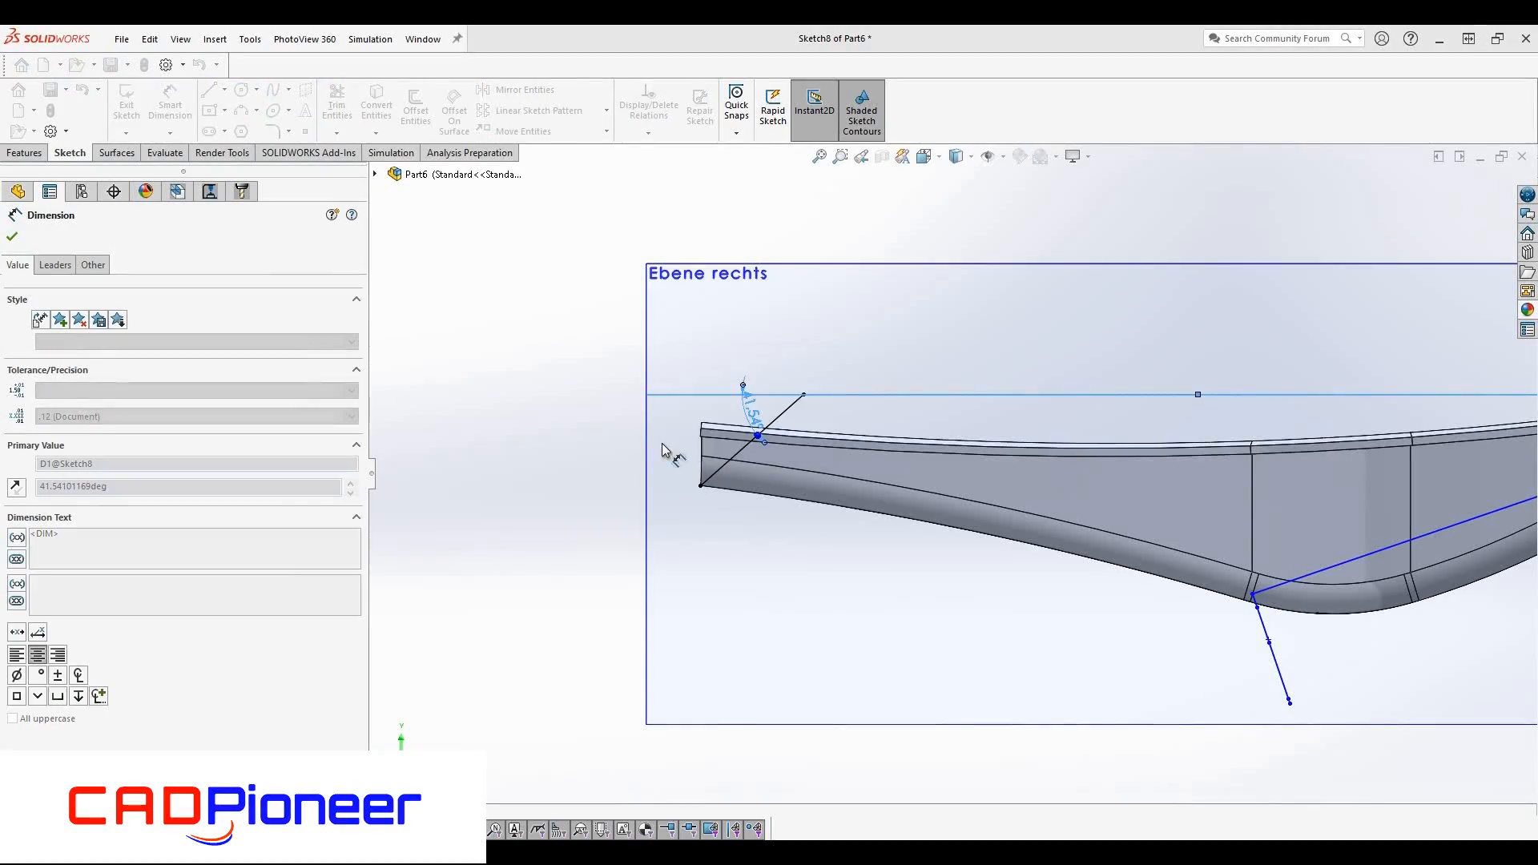
left_click(1476, 195)
mouse_move(689, 535)
middle_mouse_down()
mouse_move(758, 526)
mouse_move(748, 570)
middle_mouse_up()
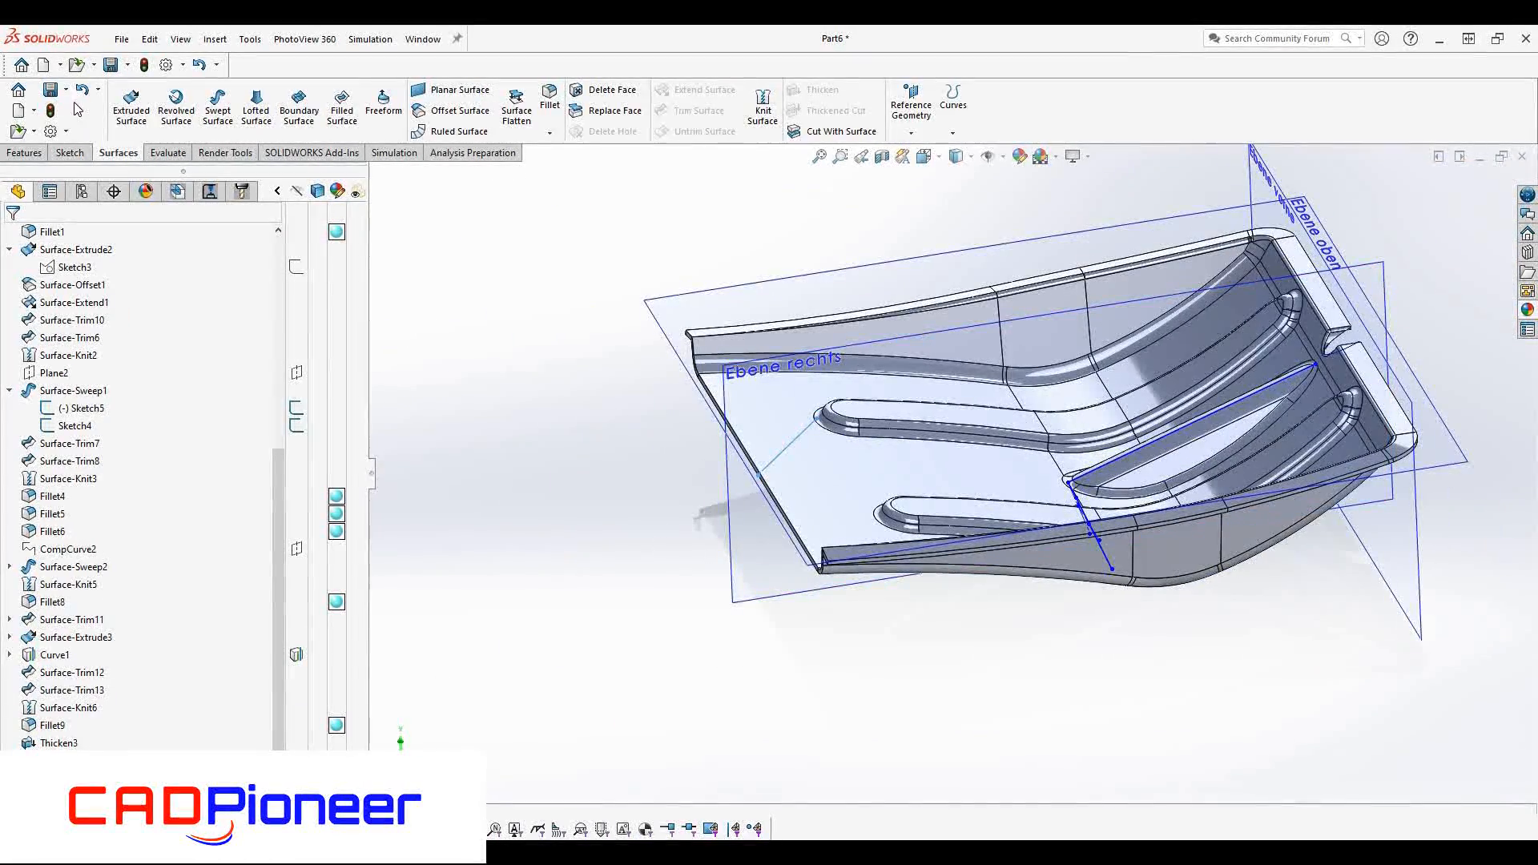
left_click(20, 158)
left_click(132, 104)
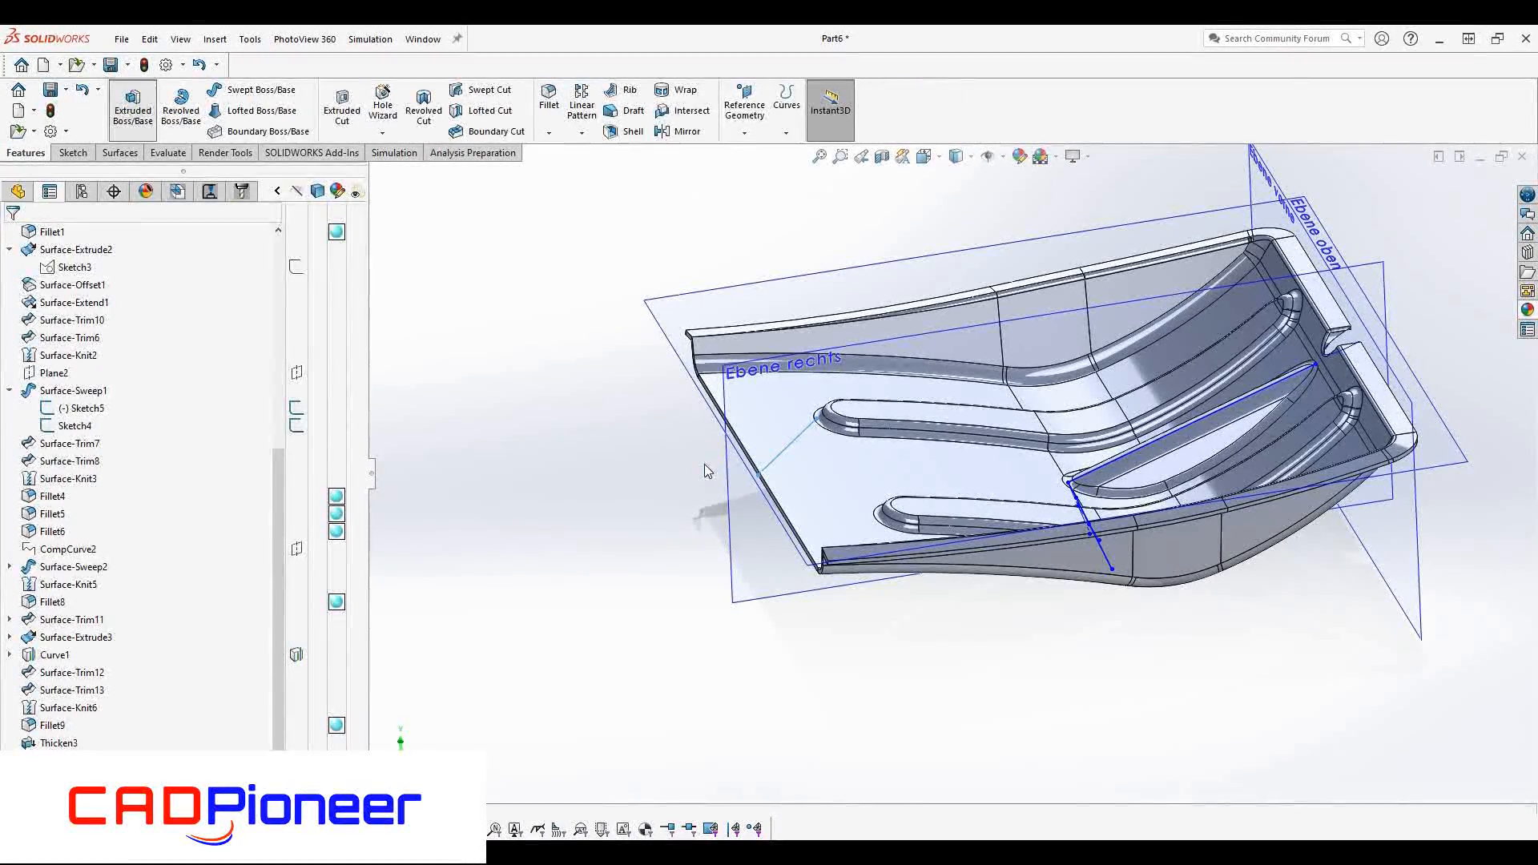
left_click(34, 237)
Extrude the slanted line as a surface with the Mid Plane end condition and a depth of 500 mm
left_click(120, 153)
left_click(132, 105)
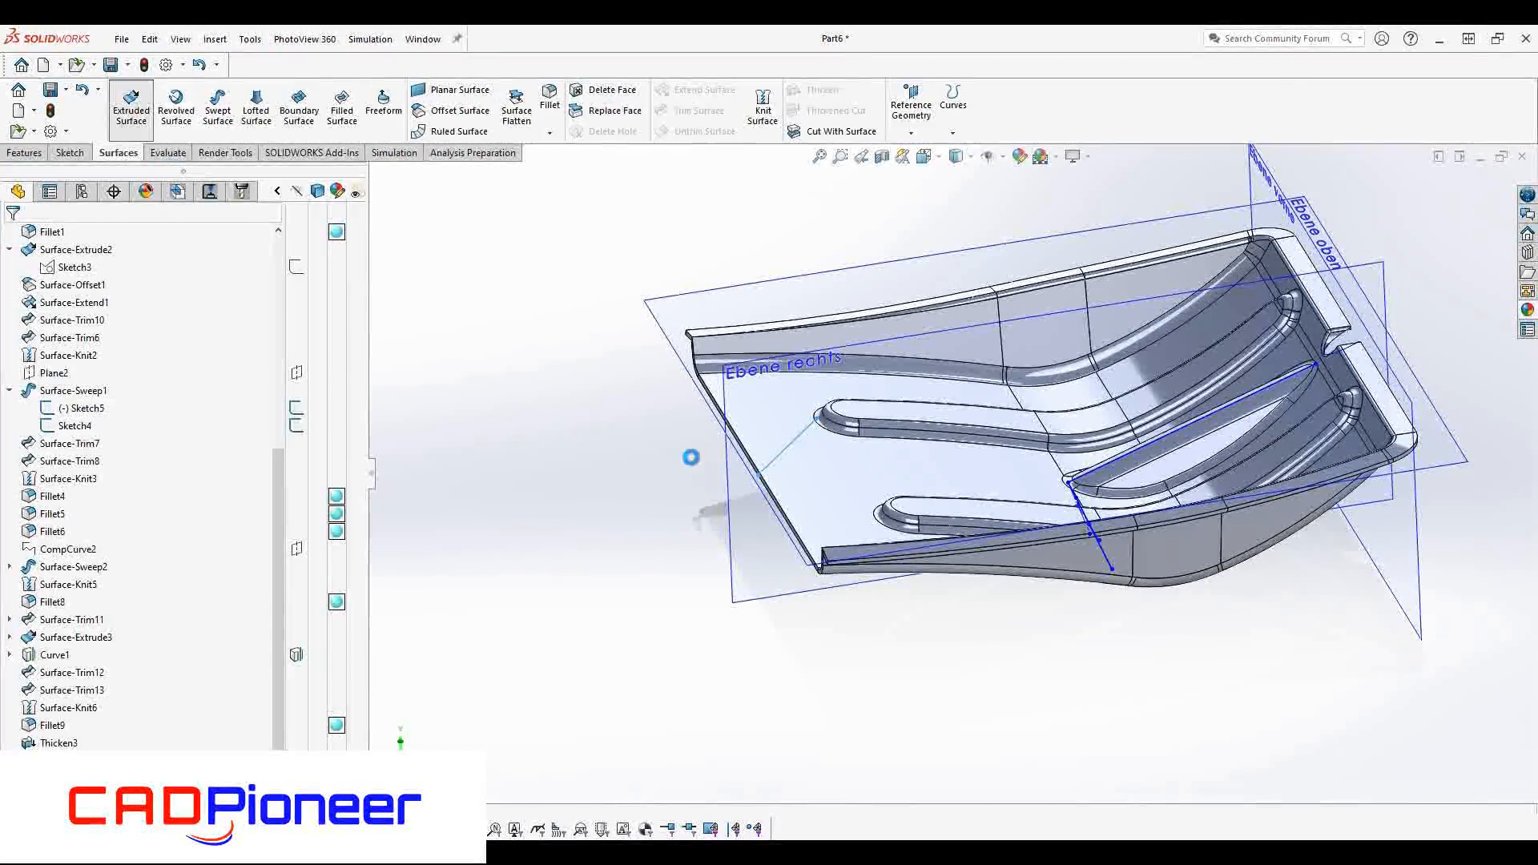
left_click(68, 333)
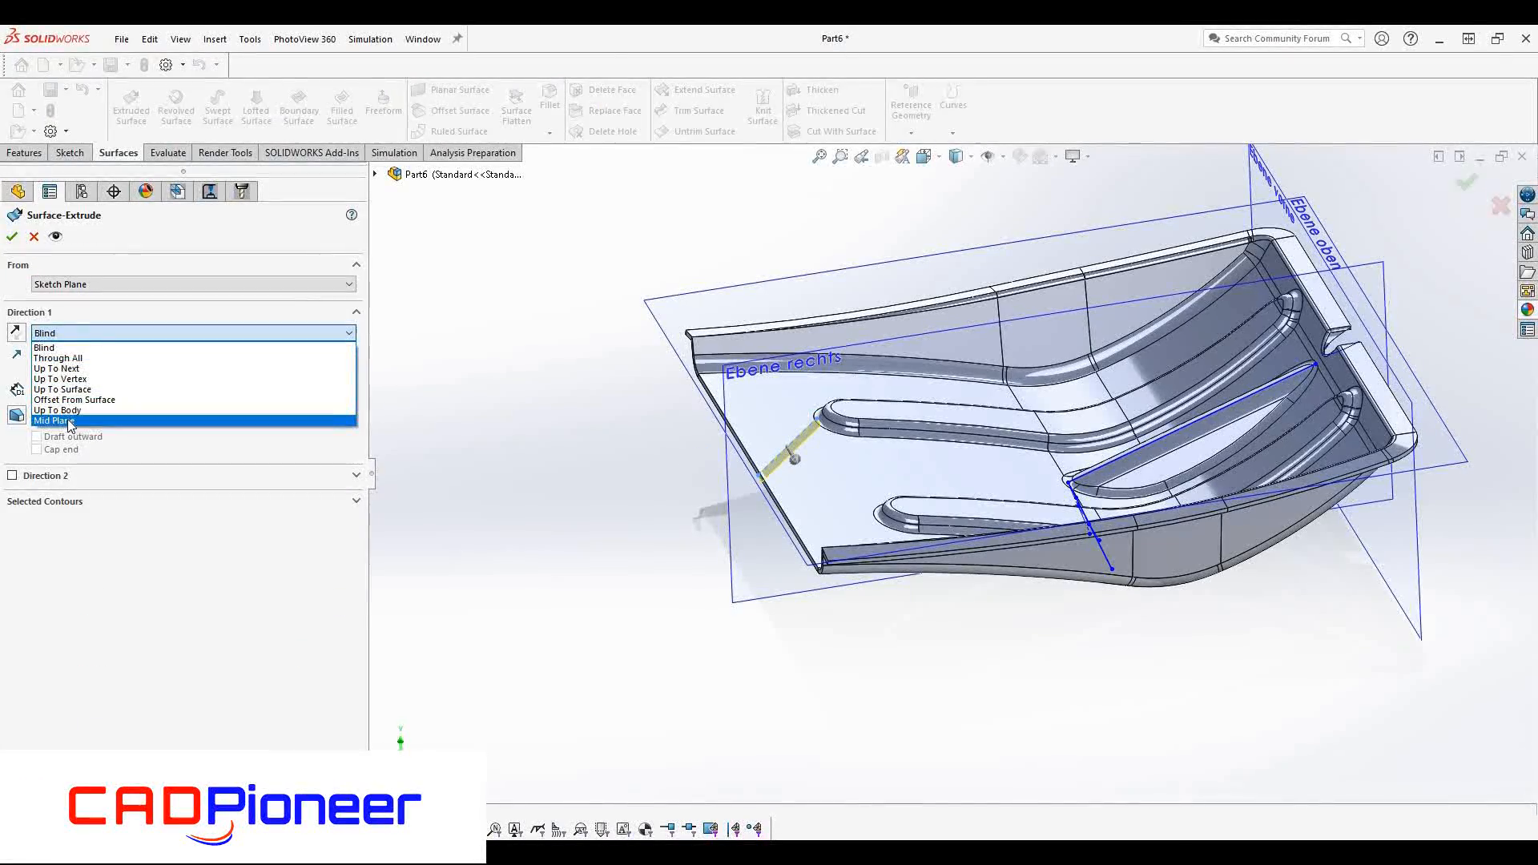
left_click(60, 421)
left_click(113, 392)
type("30")
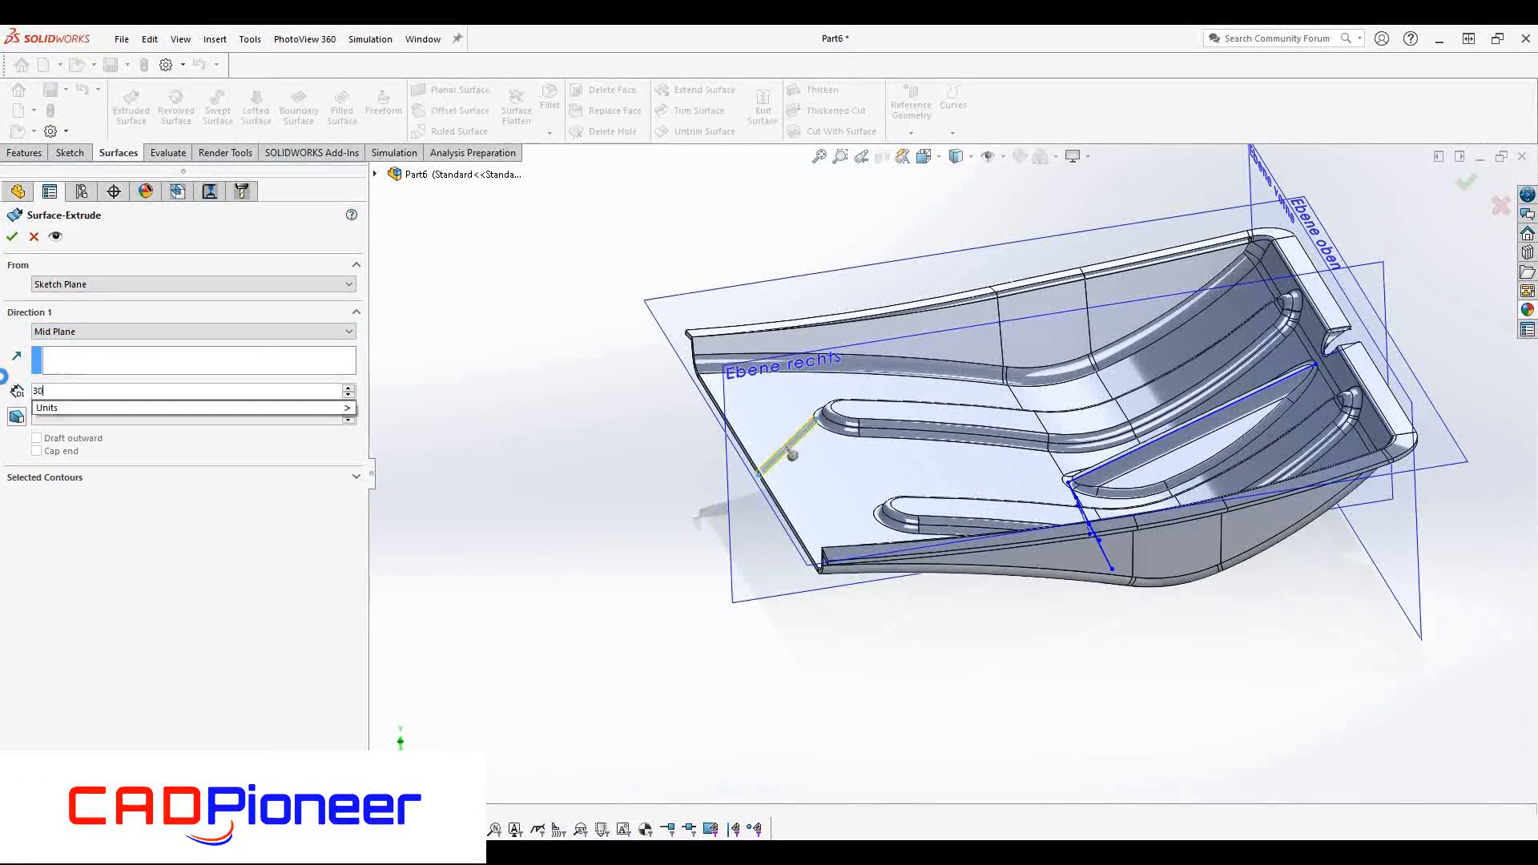
type("0")
key("Return")
type("500")
key("Return")
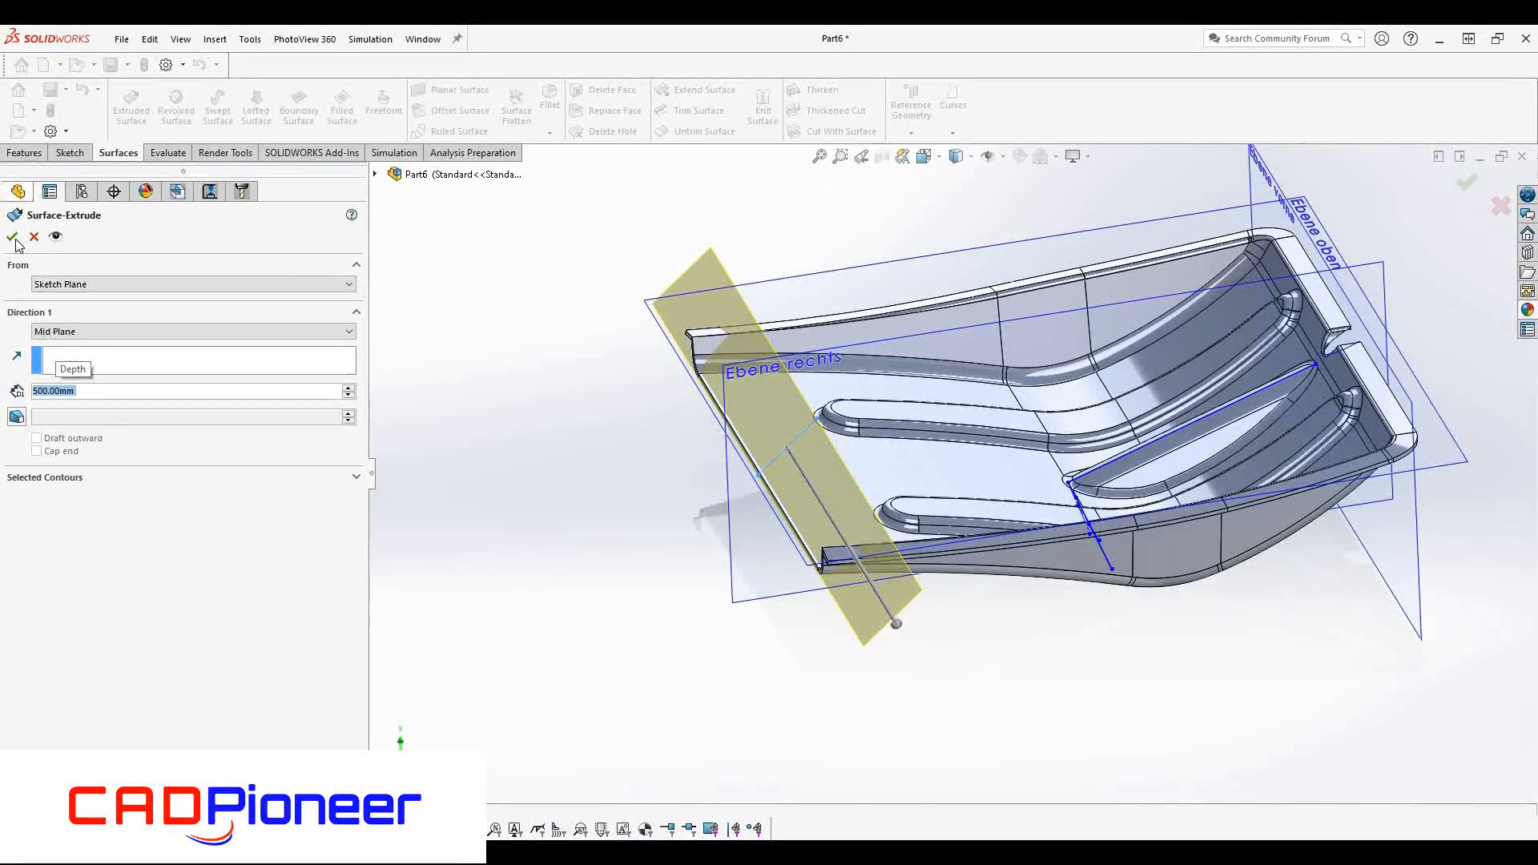
Intersect the mirrored shell body with the slanted extruded surface, excluding Region 2 to cut off the open end's corners
left_click(24, 153)
left_click(683, 111)
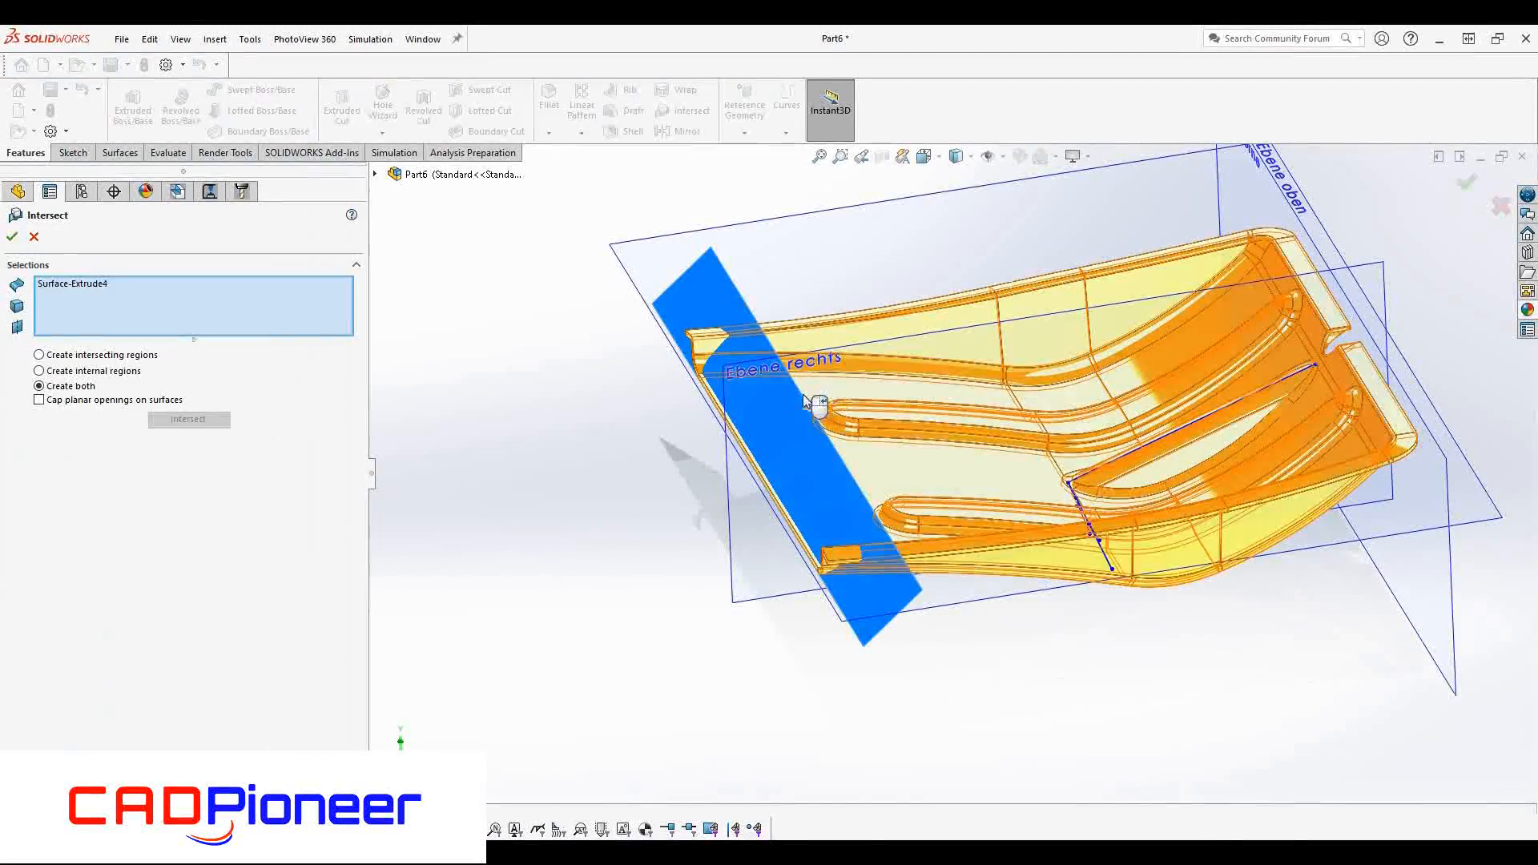
left_click(818, 394)
left_click(765, 418)
left_click(808, 450)
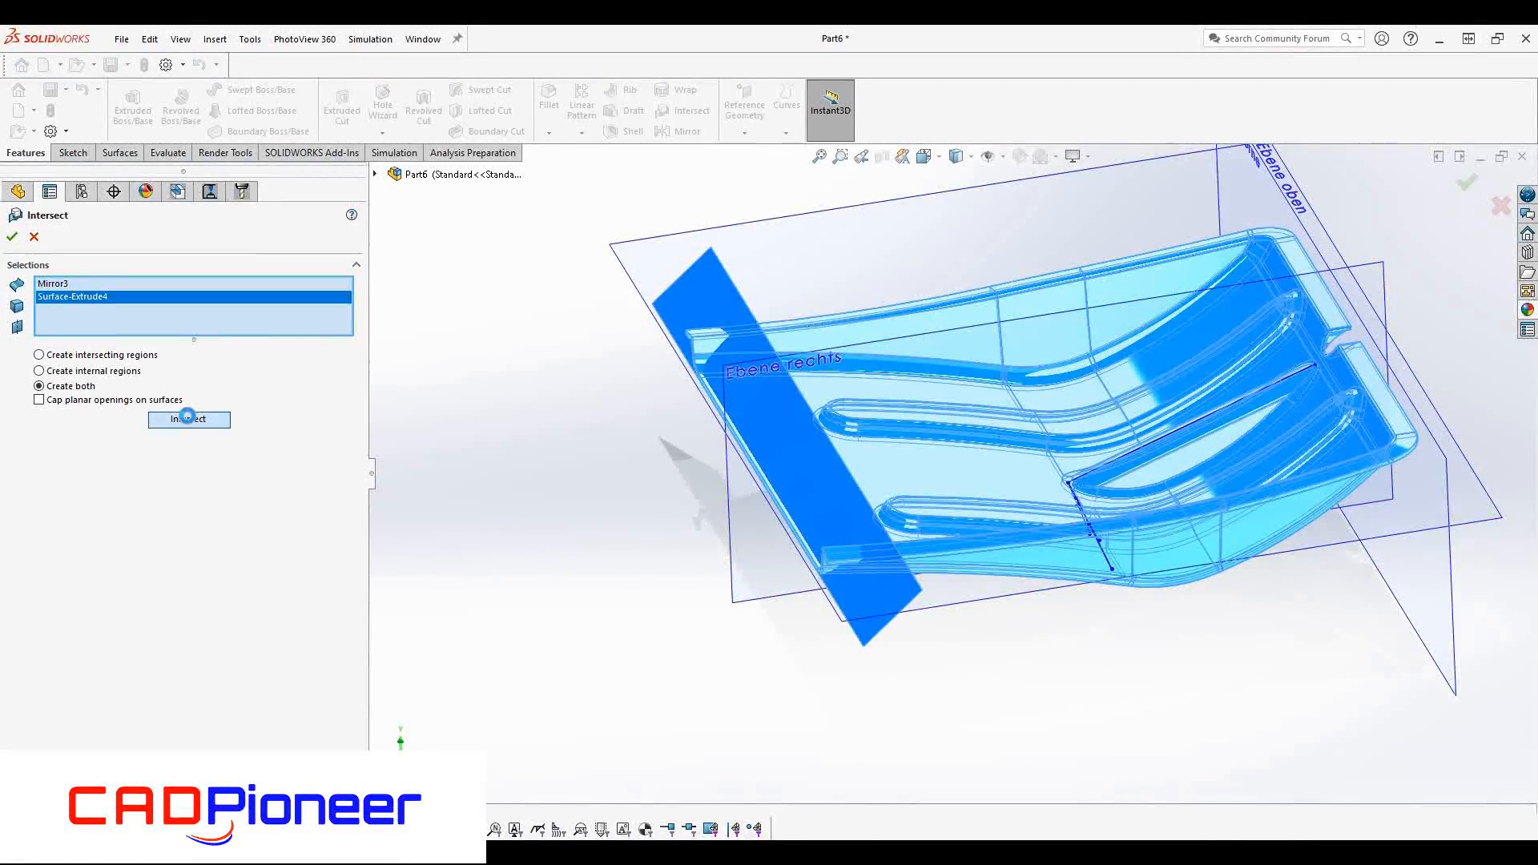
left_click(182, 423)
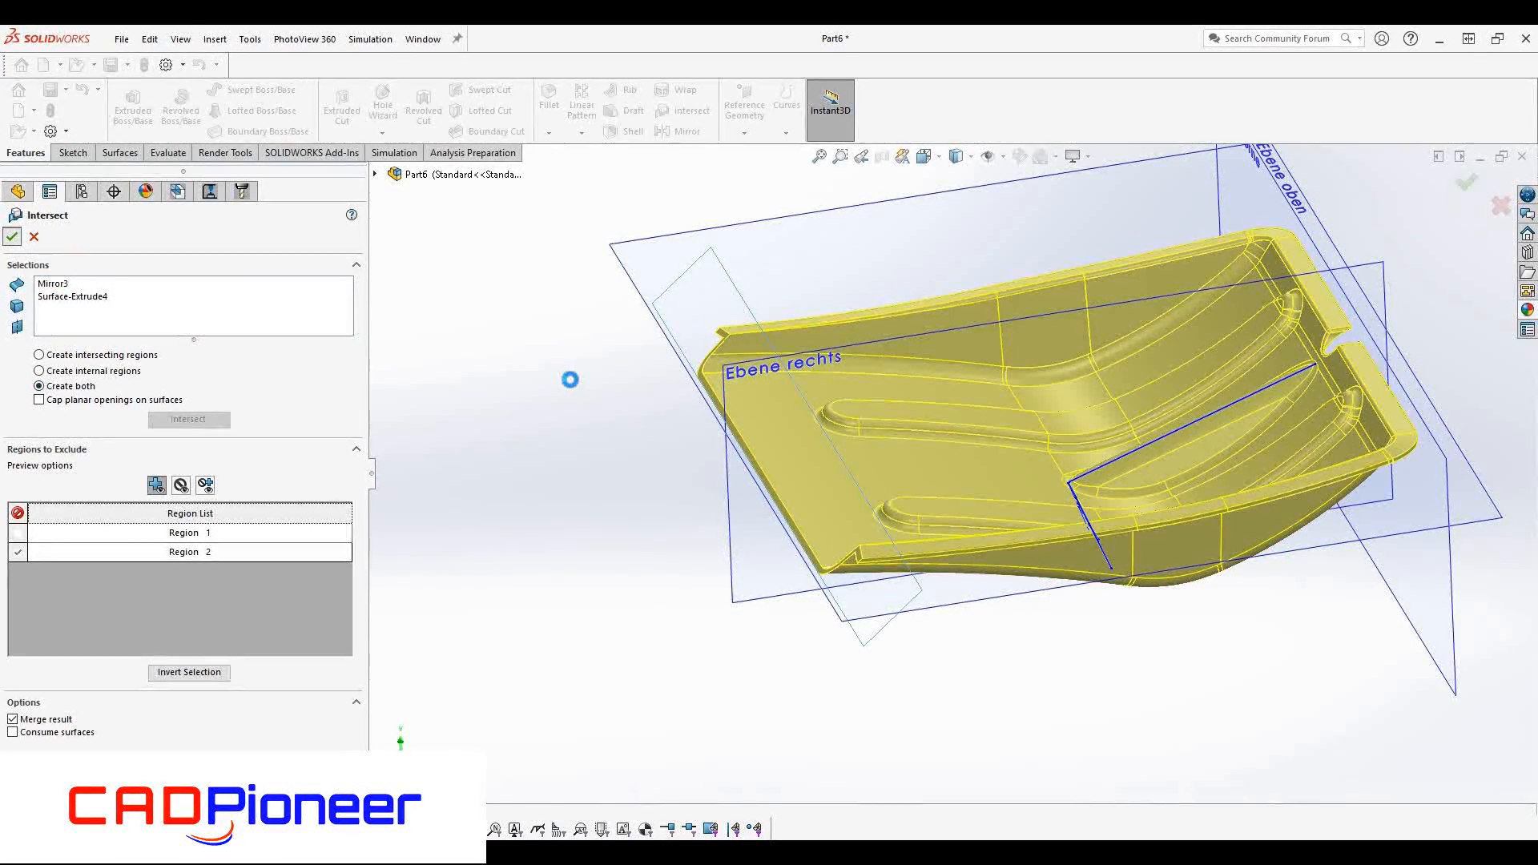
Hide the slanted cutting surface and the reference planes Ebene oben and Ebene vorne
right_click(811, 439)
left_click(878, 427)
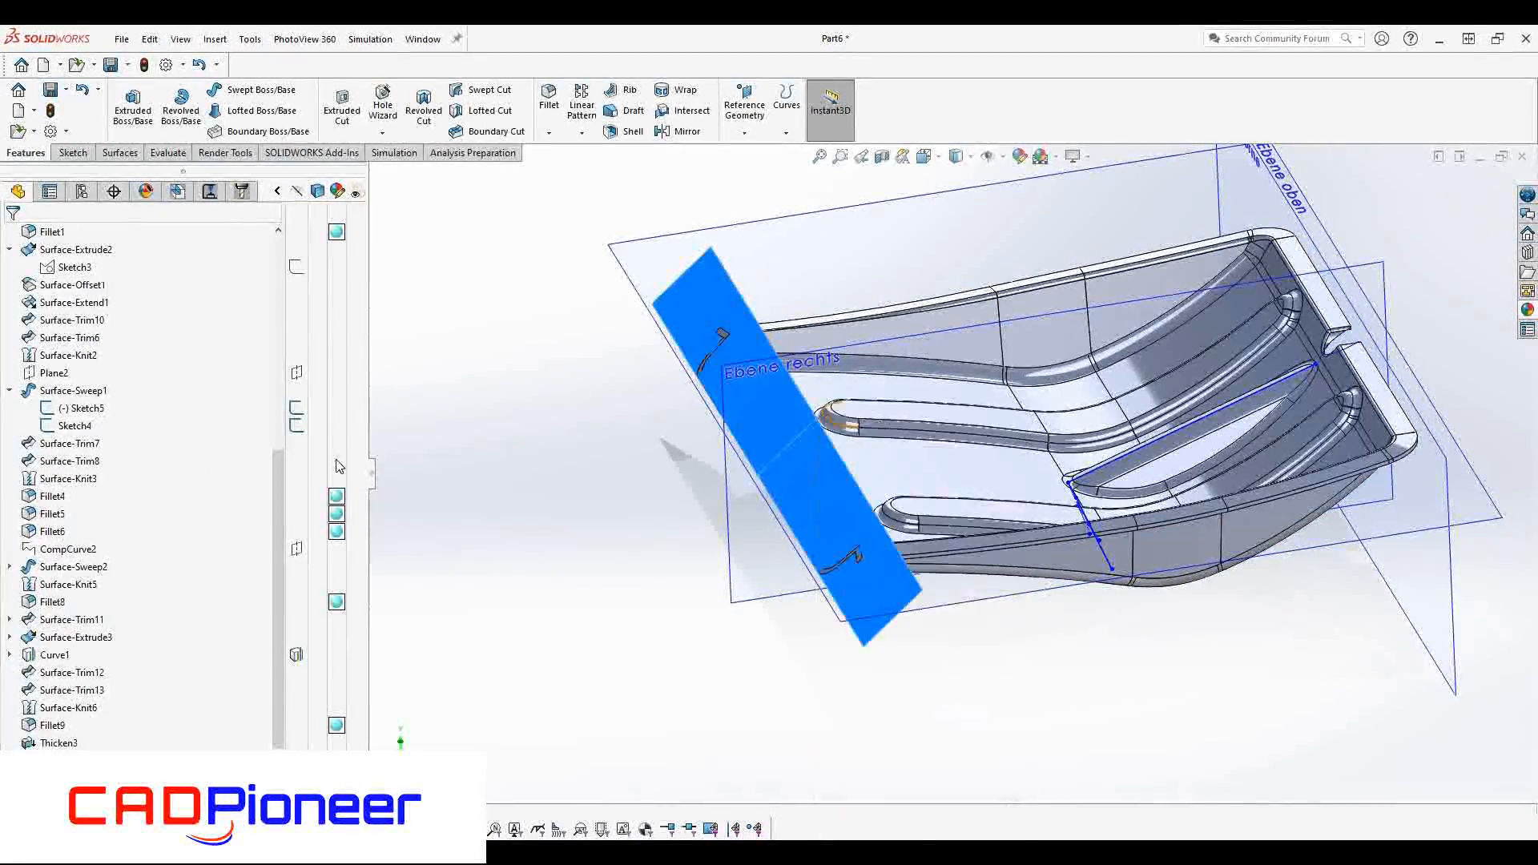
scroll(297, 320, "up", 6)
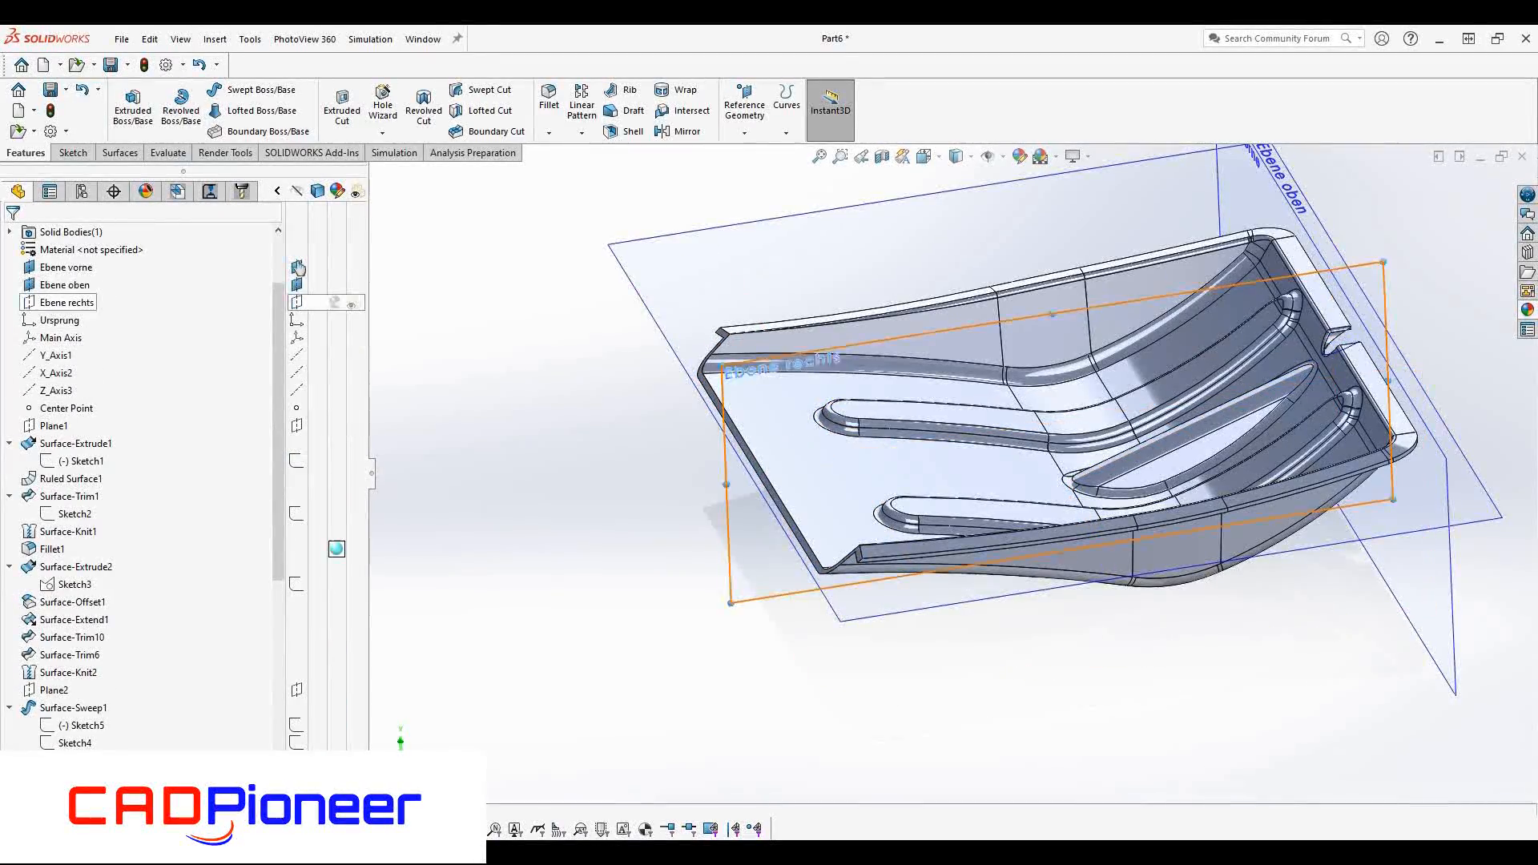
left_click(297, 286)
left_click(298, 268)
Roll the model back to before Surface-Knit6 and delete Surface-Trim12
middle_click_drag(760, 481, 1215, 449)
scroll(905, 464, "down", 4)
middle_click_drag(961, 489, 832, 605)
scroll(34, 674, "down", 7)
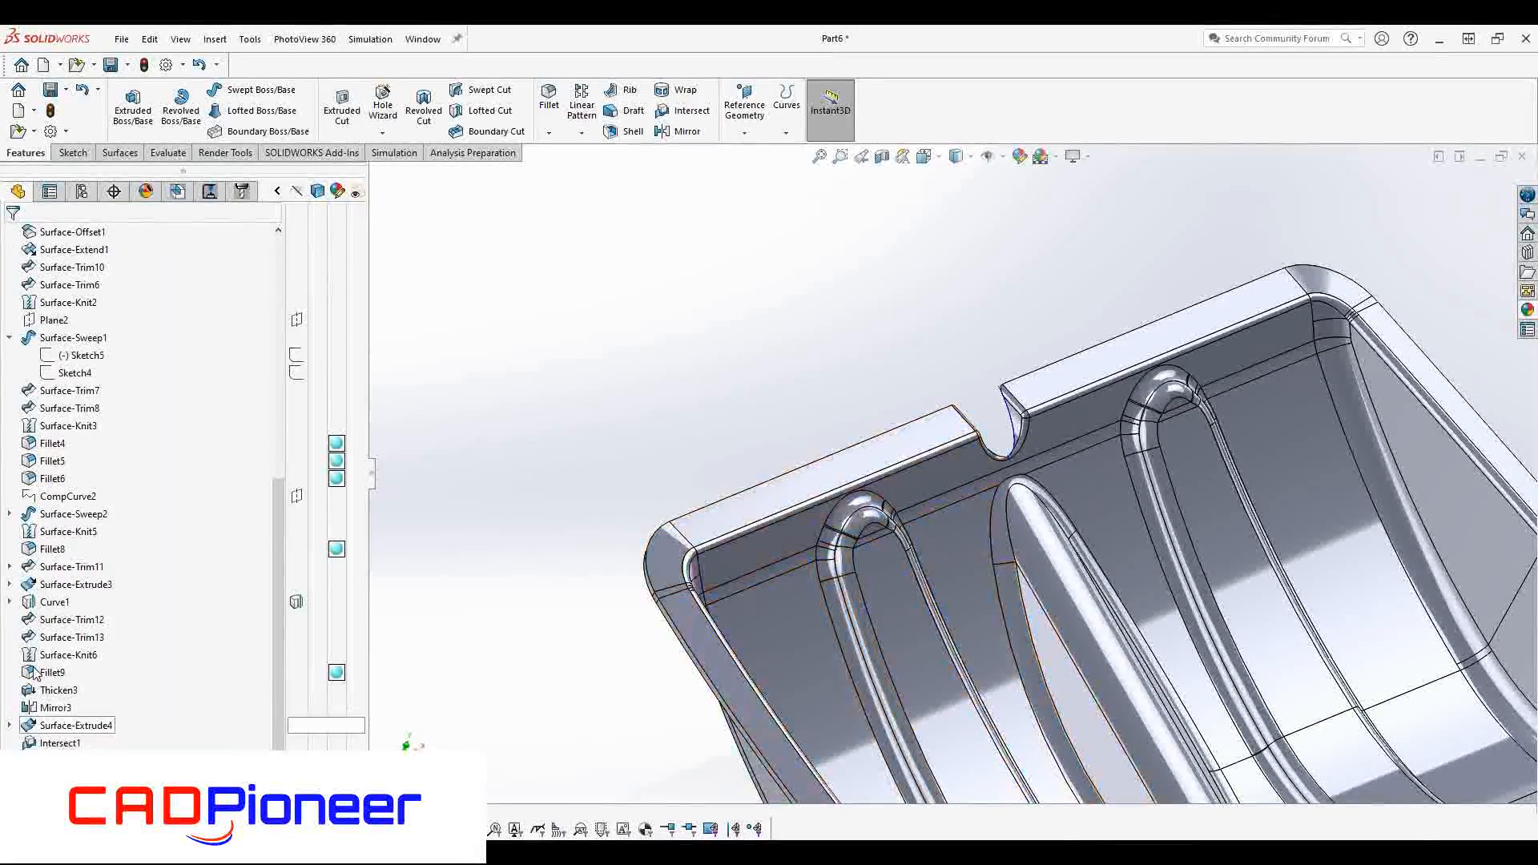
left_click_drag(106, 752, 98, 650)
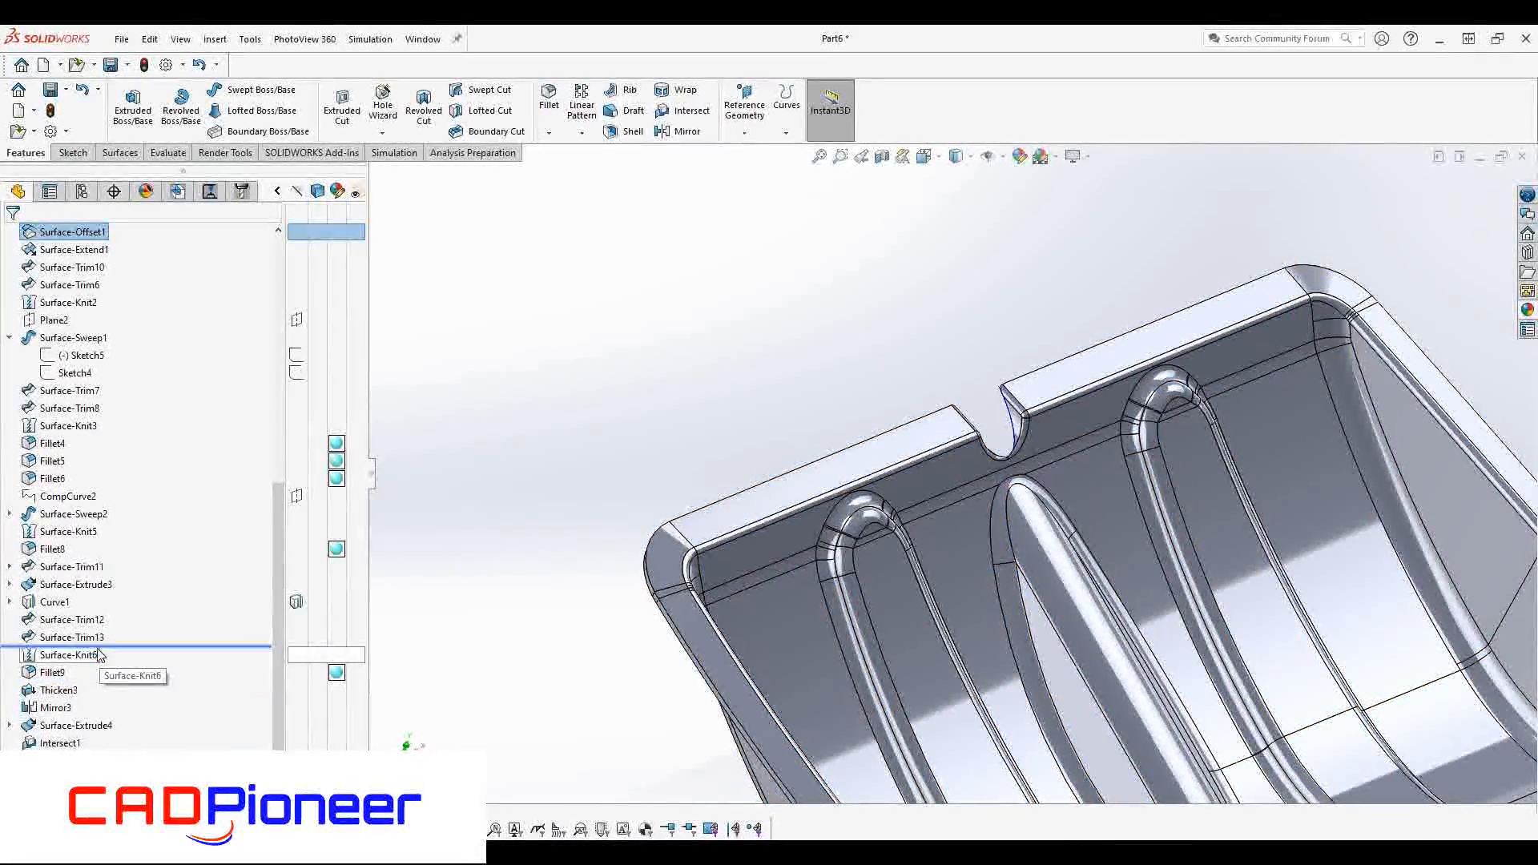
left_click(1016, 428)
right_click(80, 606)
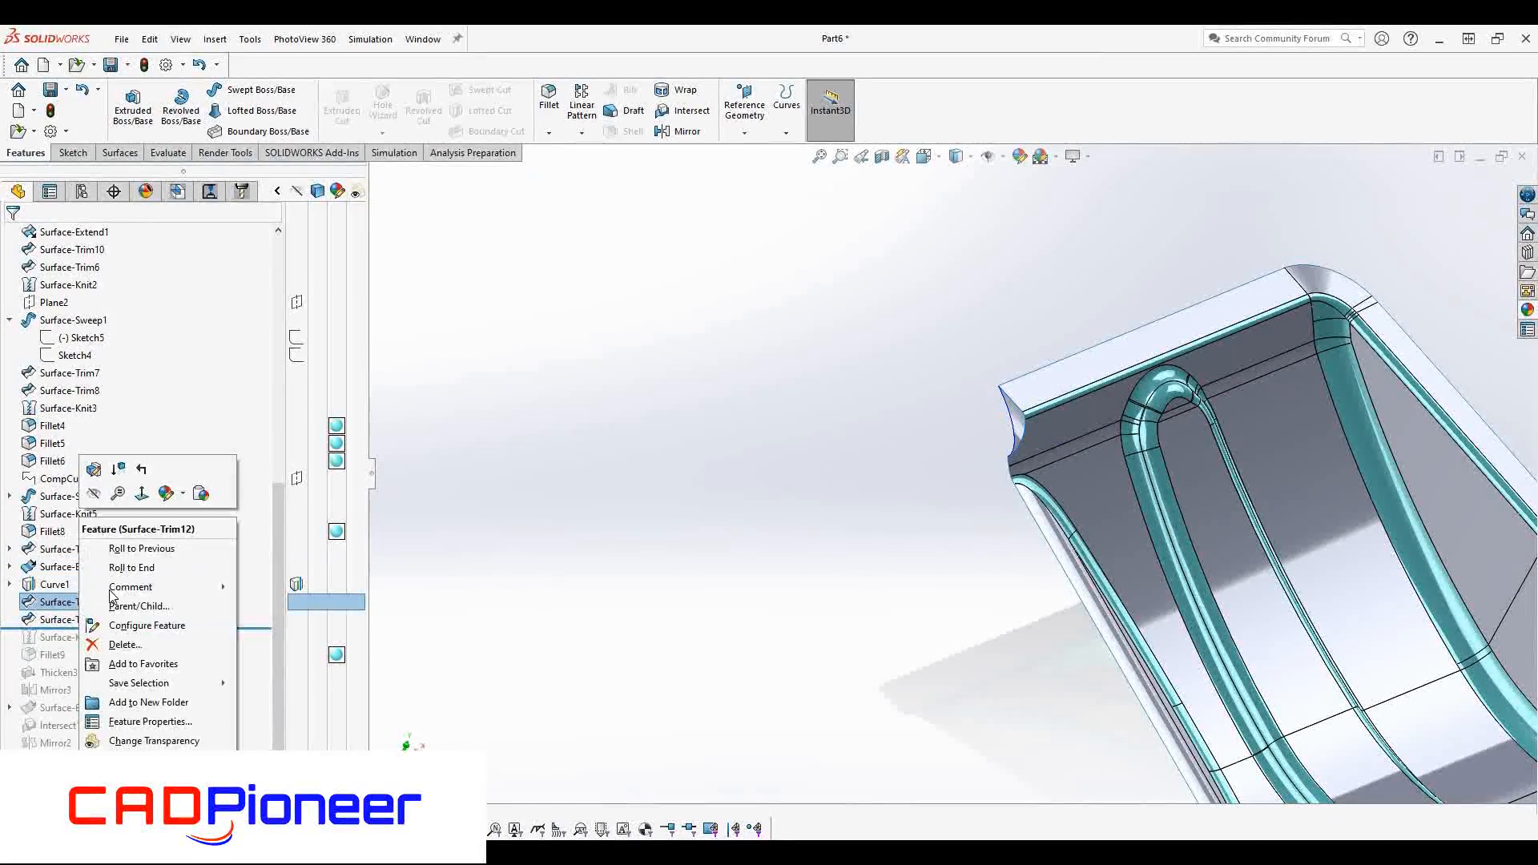
left_click(184, 606)
left_click(1344, 184)
Check the mirrored shell around the notch, then roll the model forward past Surface-Extrude4 and Intersect1
middle_click_drag(917, 456, 985, 501)
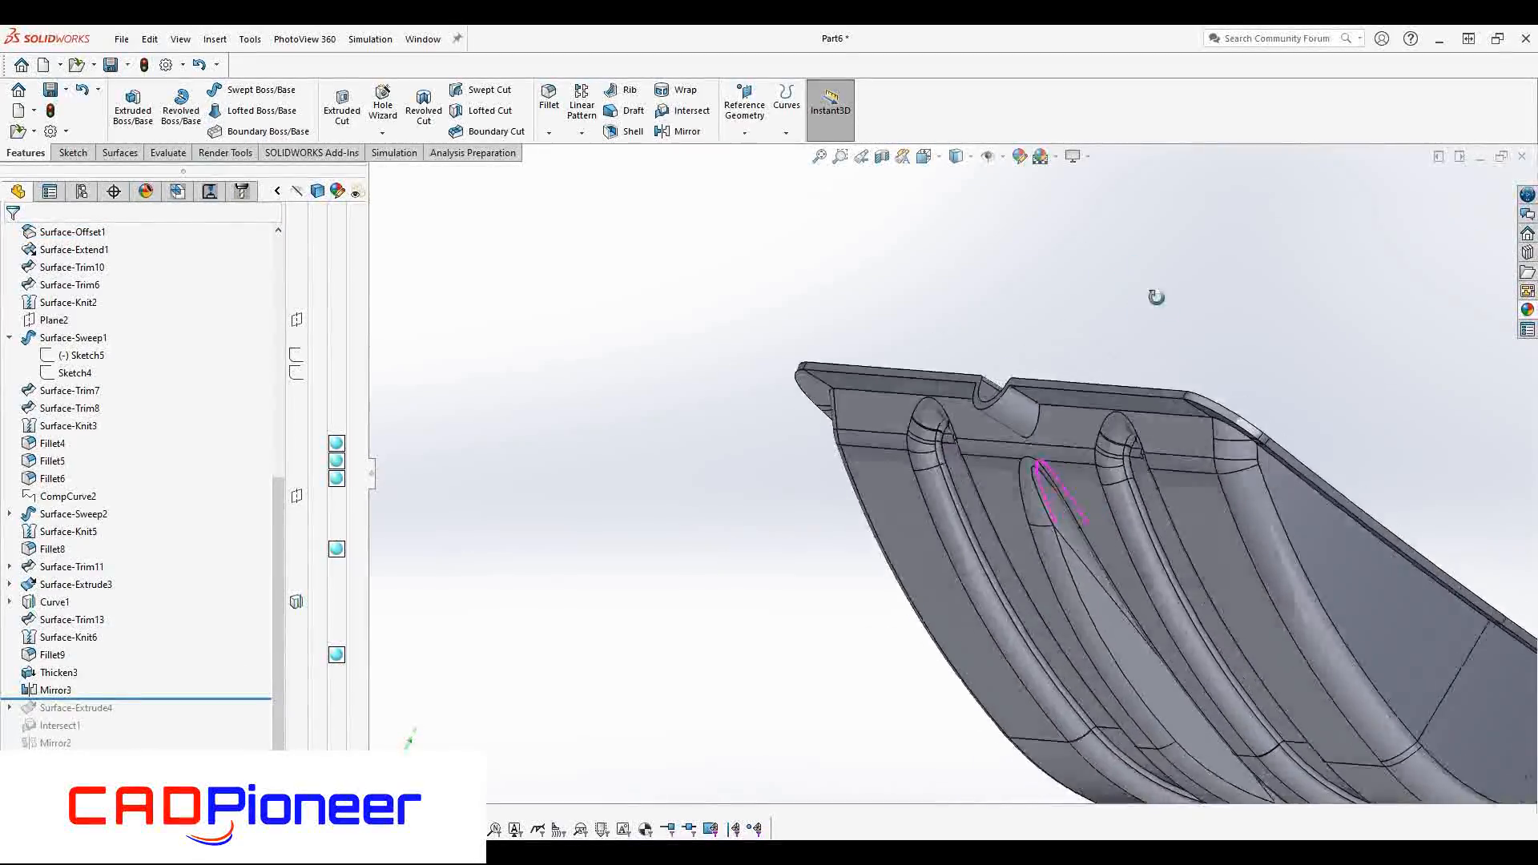
middle_click_drag(1040, 461, 1029, 485)
scroll(981, 561, "up", 4)
middle_click_drag(1006, 622, 983, 673)
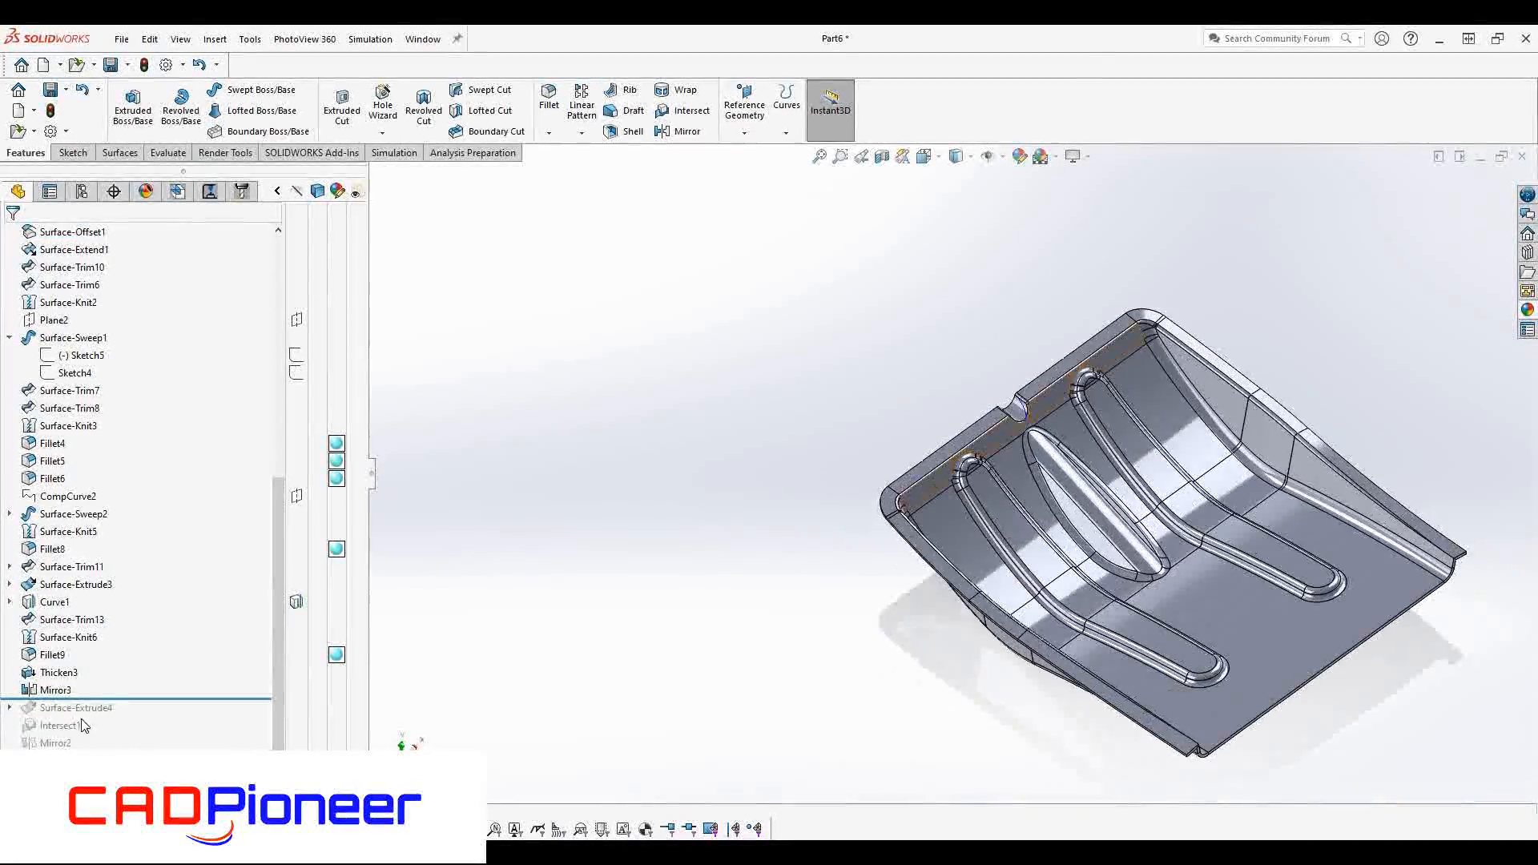
left_click_drag(122, 722, 124, 734)
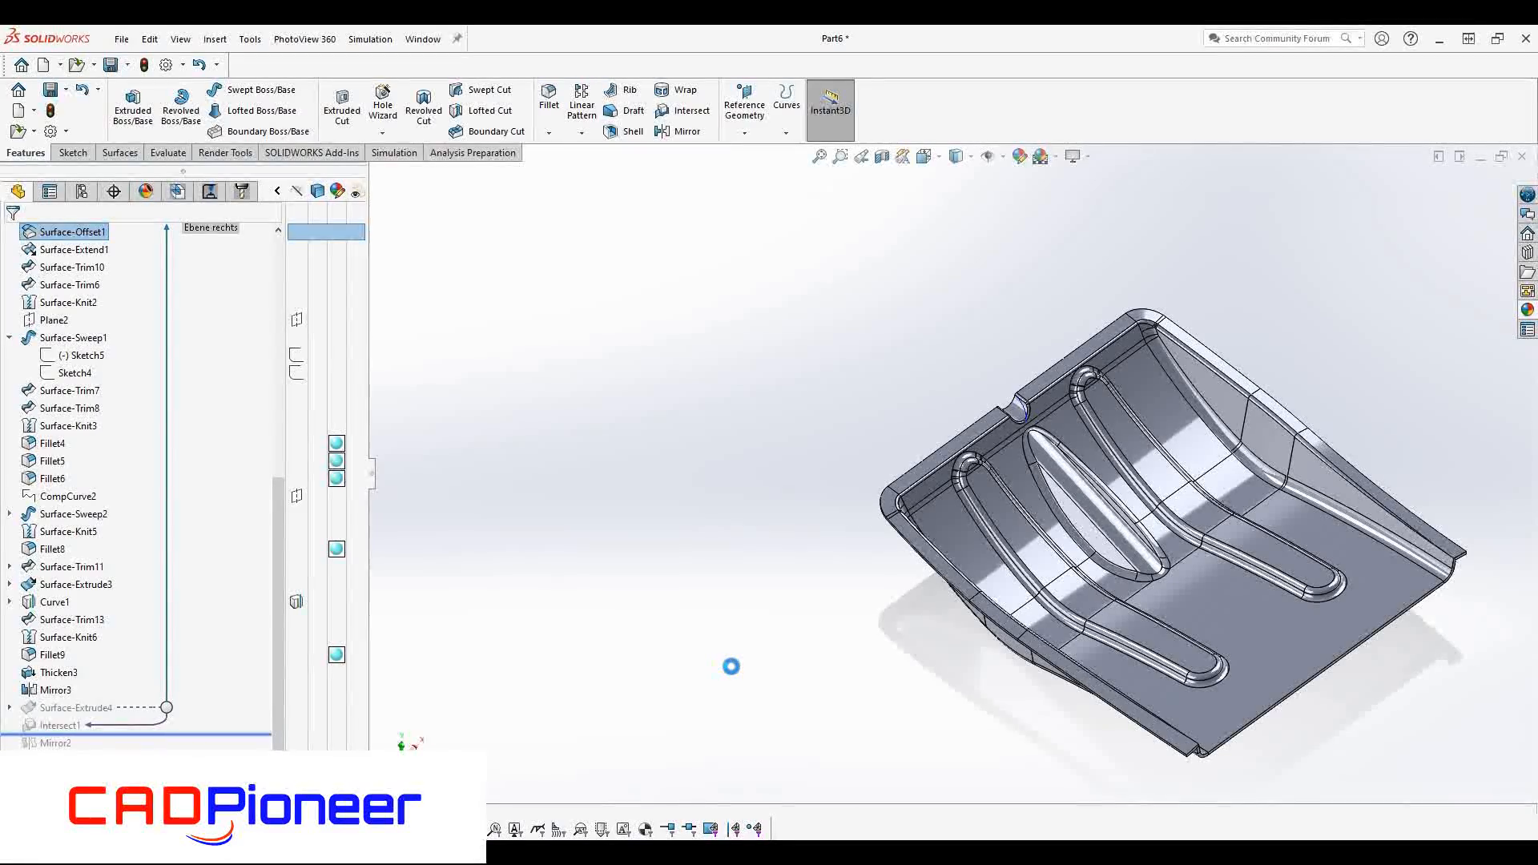
scroll(1066, 619, "up", 3)
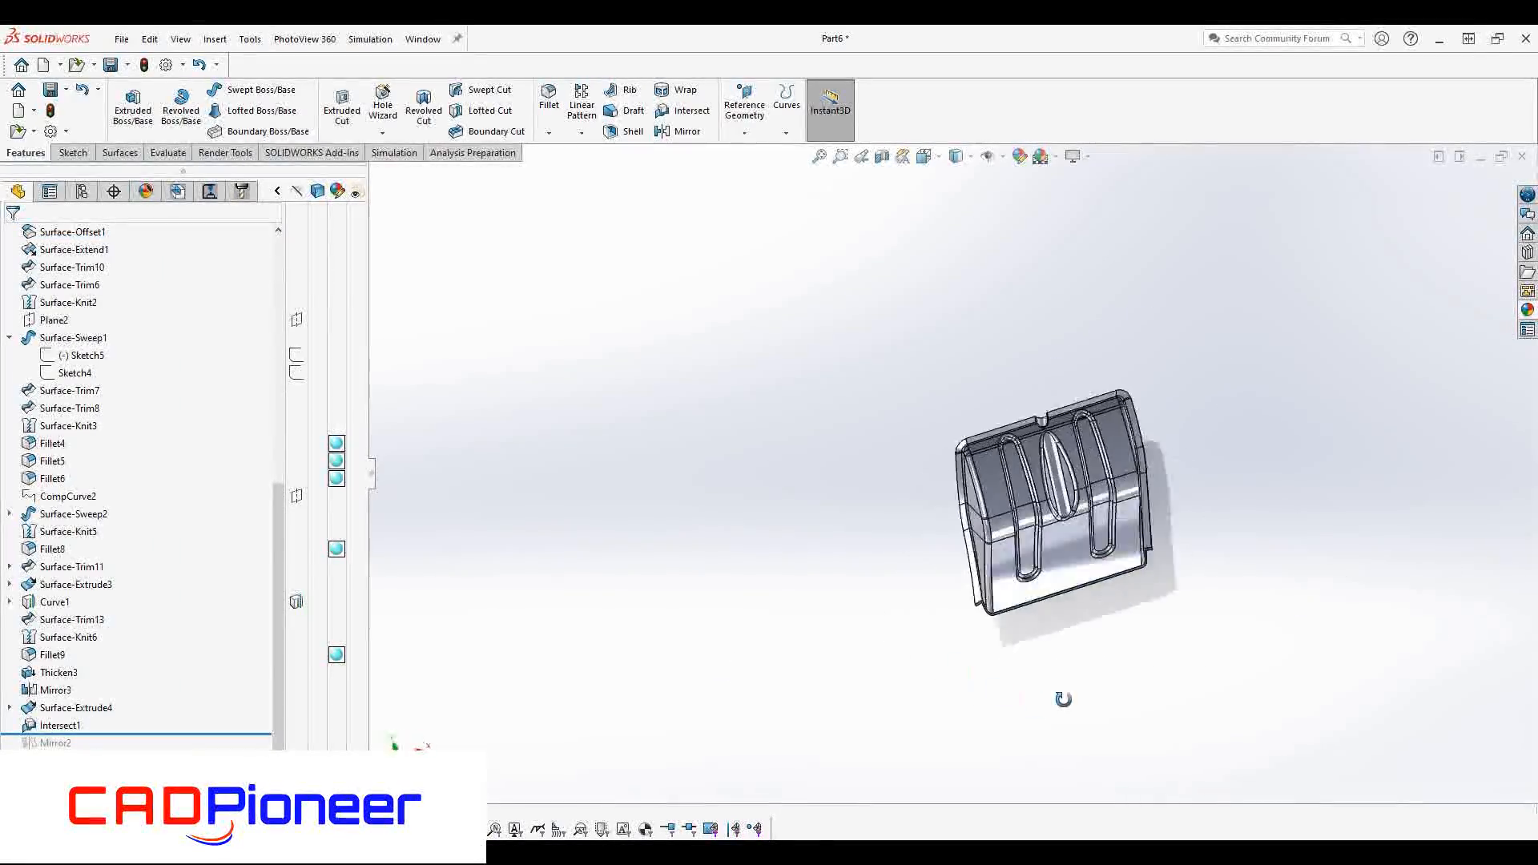